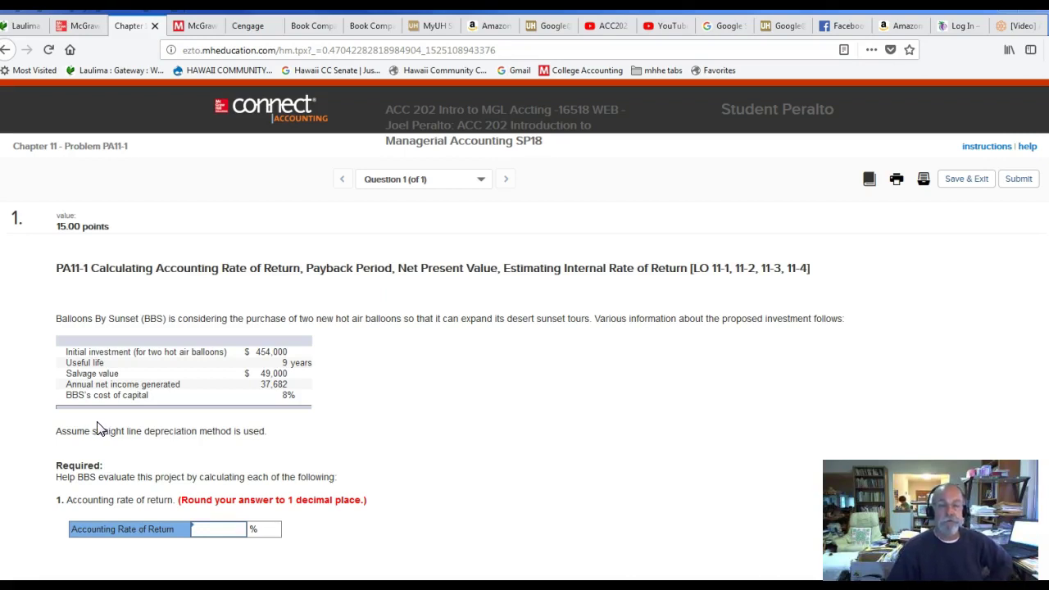
Move and resize the blank Book1 window to the upper right, beside the balloon investment data in Connect
{"action": "left_click", "coordinate": [87, 429]}
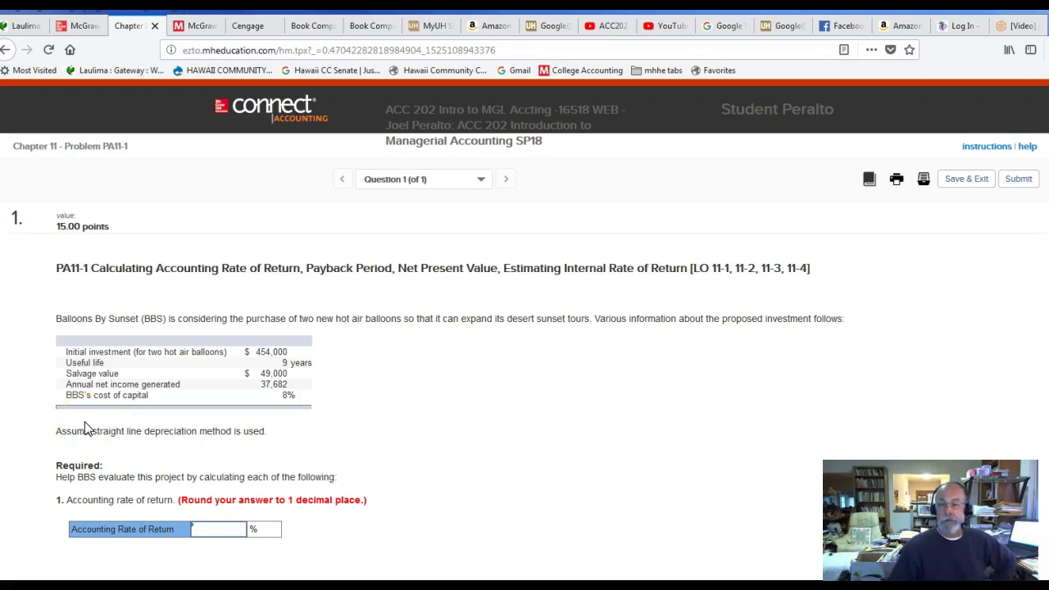
{"action": "left_click", "coordinate": [37, 414]}
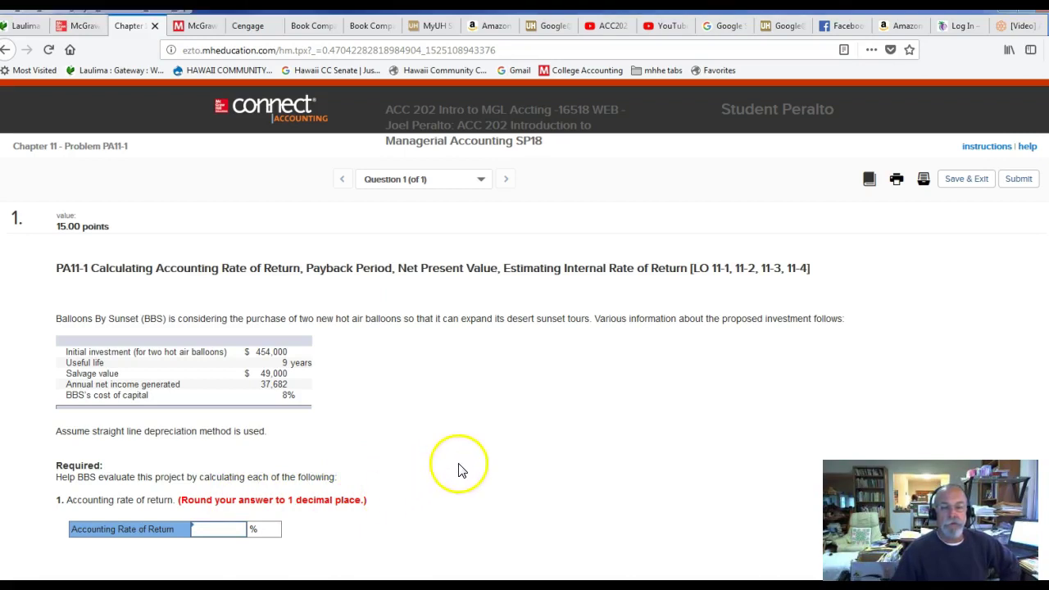
{"action": "scroll", "coordinate": [457, 469], "scroll_direction": "down", "scroll_amount": 3}
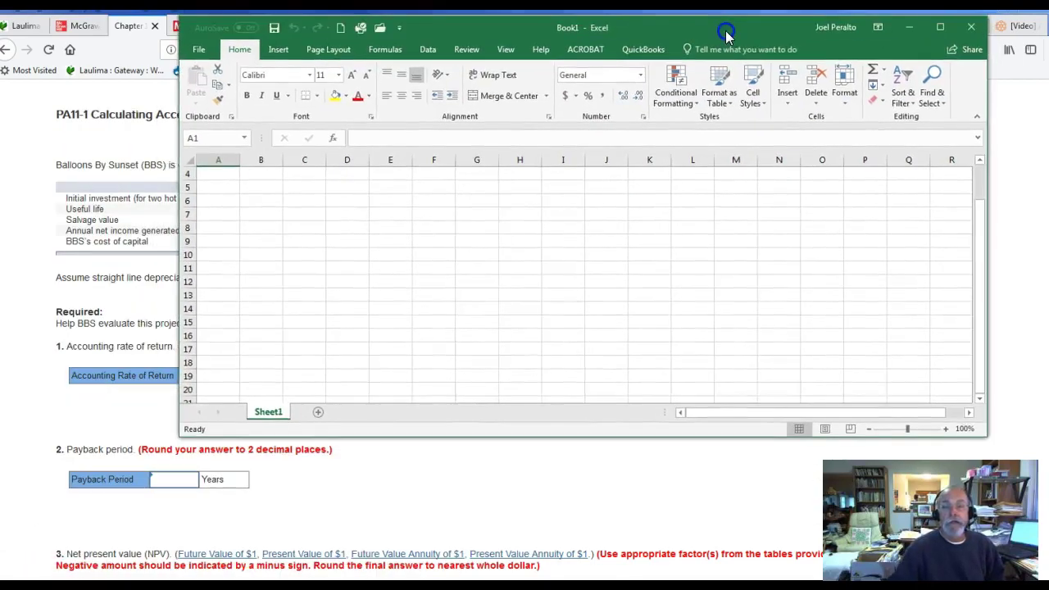
{"action": "left_click_drag", "start_coordinate": [725, 34], "coordinate": [741, 87]}
{"action": "left_click_drag", "start_coordinate": [1005, 160], "coordinate": [660, 210]}
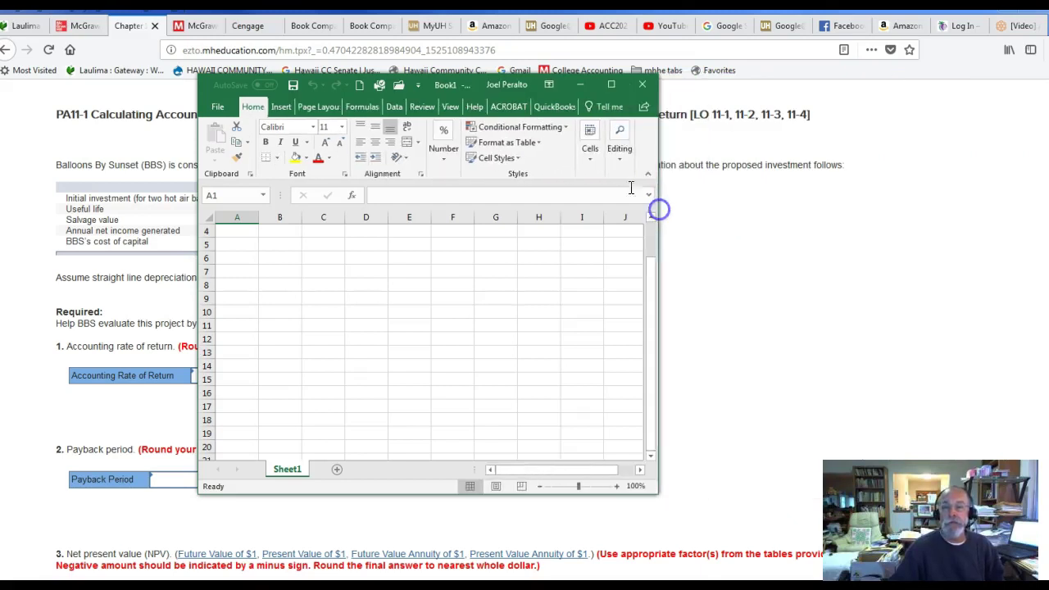
{"action": "left_click", "coordinate": [450, 107]}
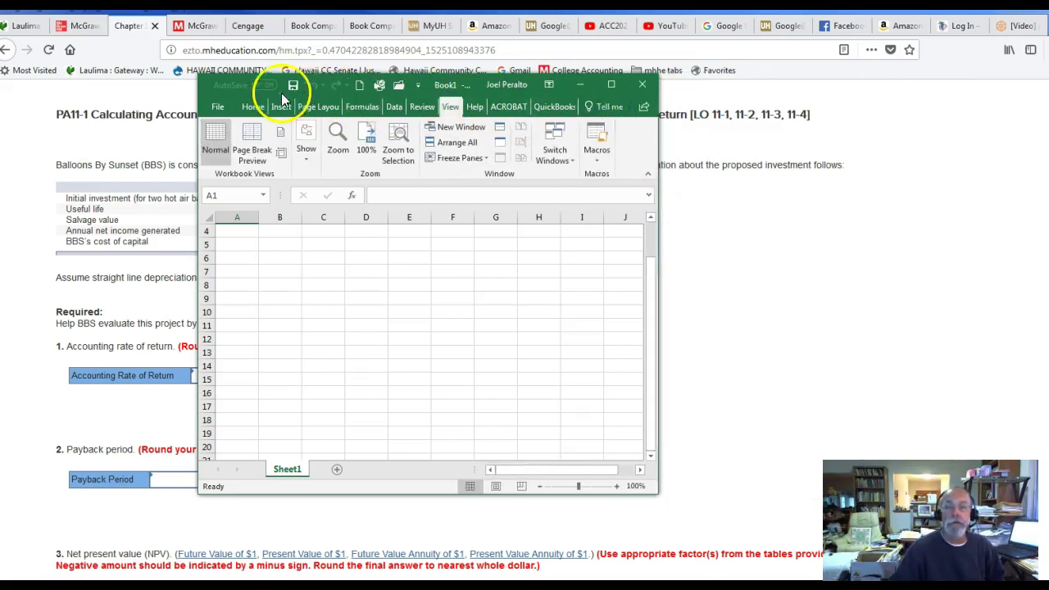
{"action": "left_click", "coordinate": [418, 85]}
{"action": "left_click", "coordinate": [567, 89]}
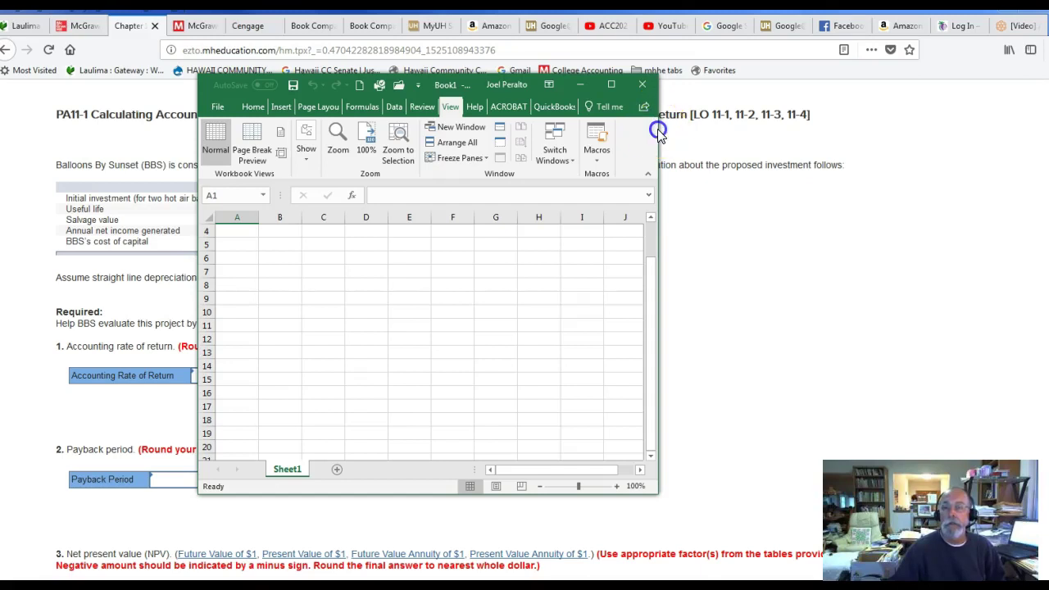
{"action": "left_click_drag", "start_coordinate": [661, 137], "coordinate": [904, 154]}
{"action": "left_click_drag", "start_coordinate": [630, 86], "coordinate": [766, 46]}
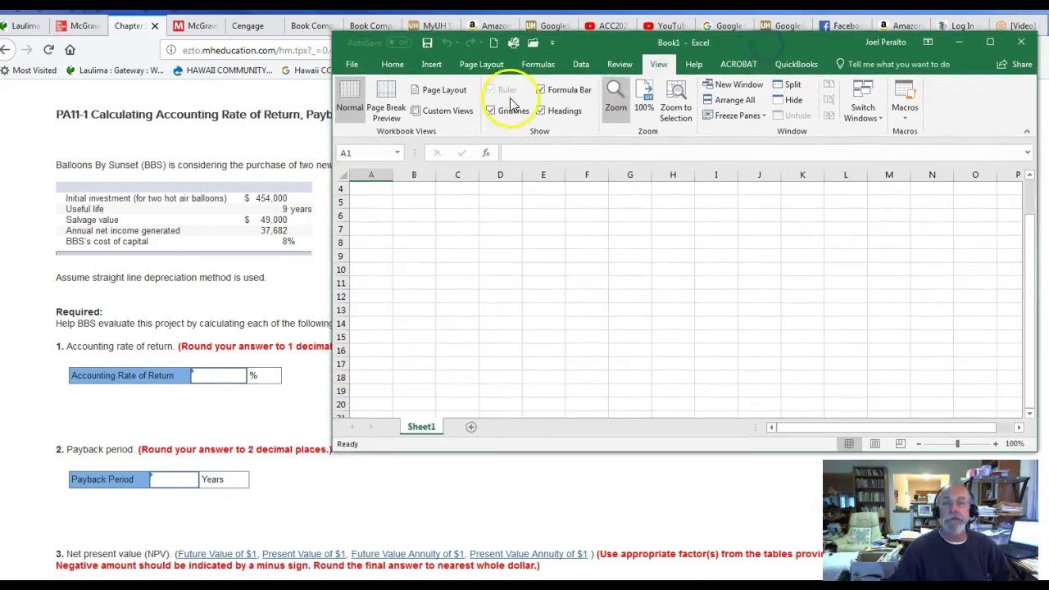
Enter the headings ACC 202 in A5 and PA 11-1 in A6
{"action": "left_click", "coordinate": [387, 201]}
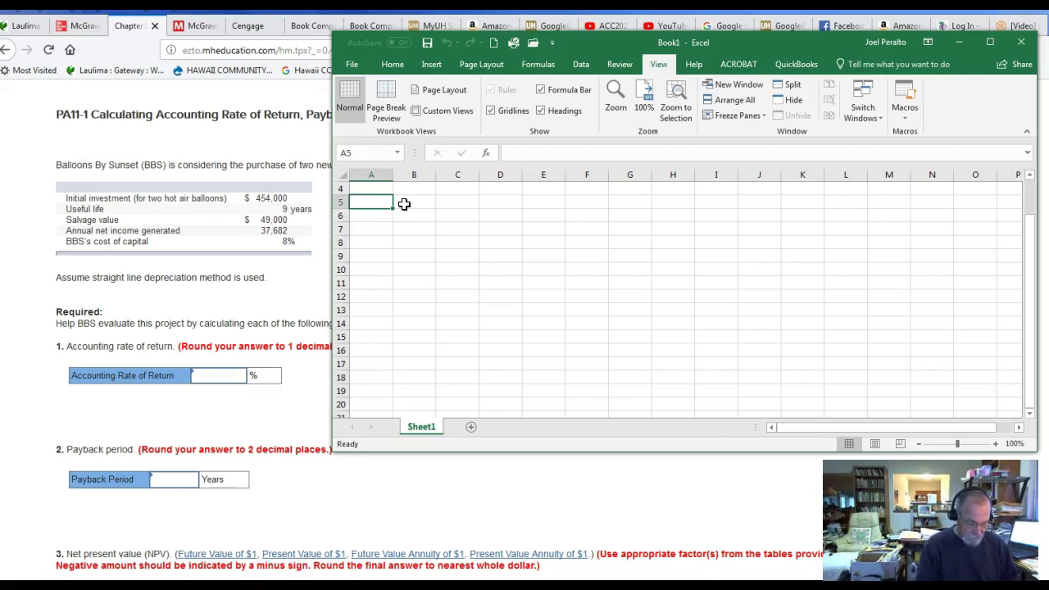
{"action": "type", "text": "ACC 202"}
{"action": "key", "text": "Return"}
{"action": "type", "text": "PA 11-1"}
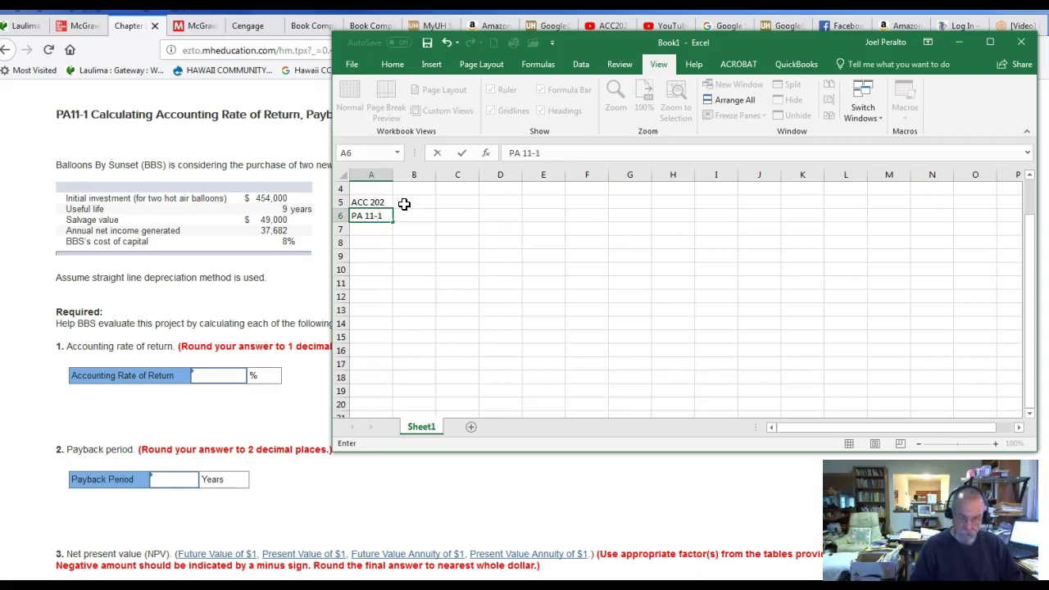
{"action": "key", "text": "Return"}
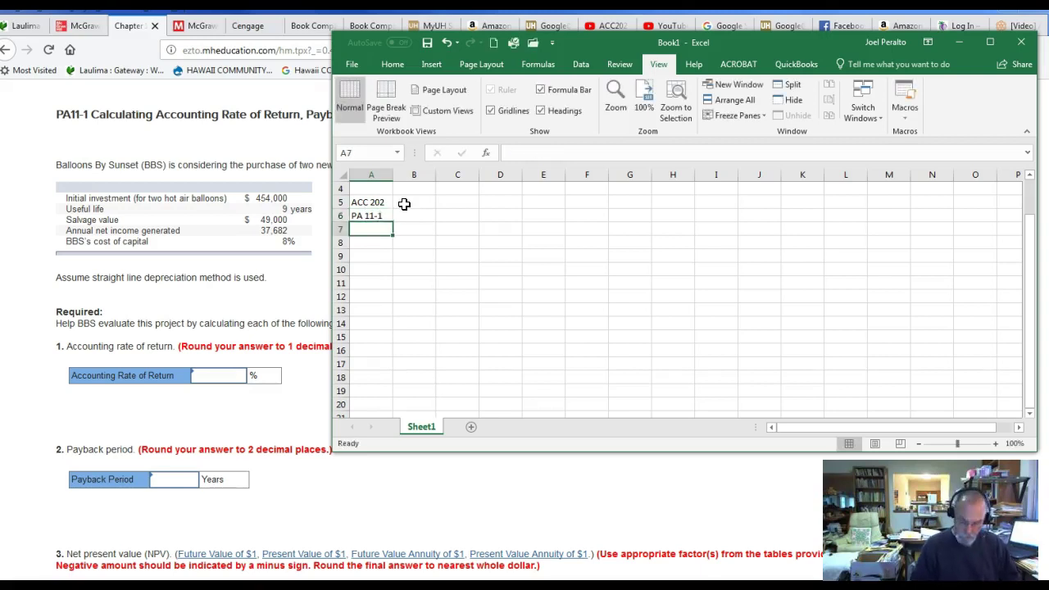
Label part 1 in B8 with the heading Accounting RoR in C8
{"action": "key", "text": "Down"}
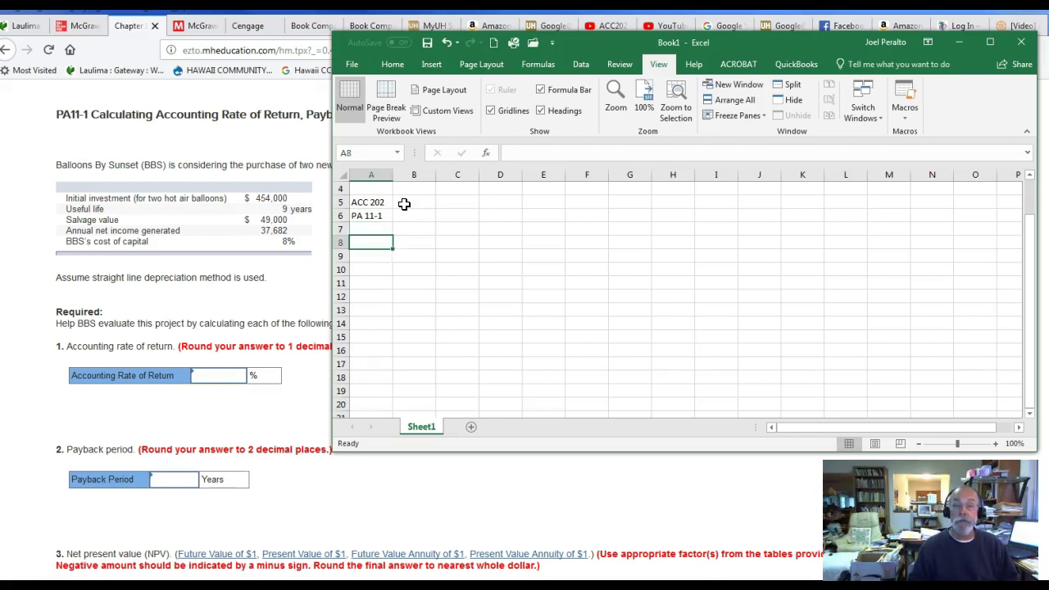
{"action": "key", "text": "Right"}
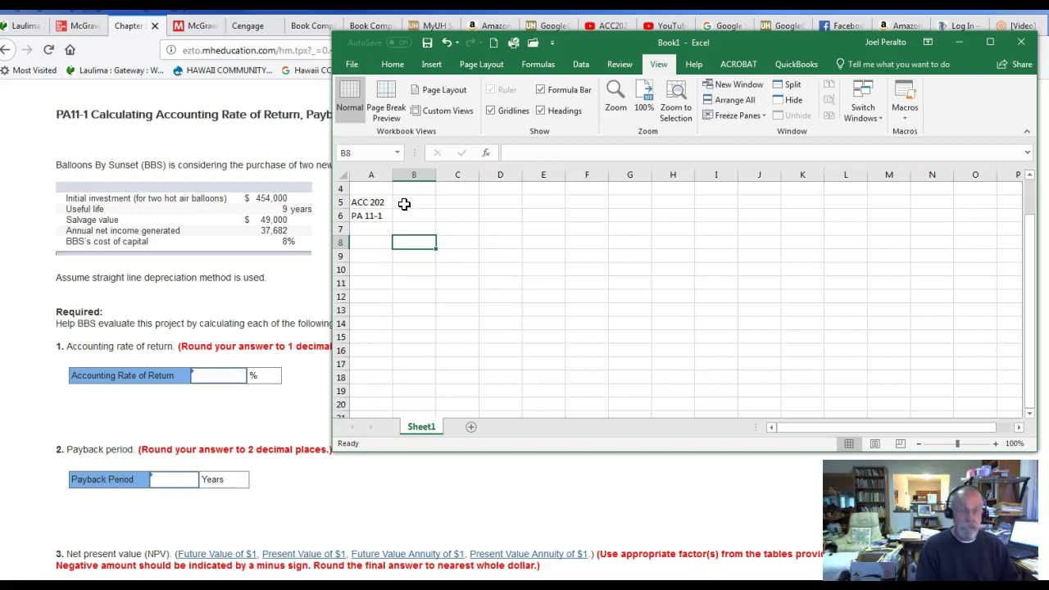
{"action": "type", "text": "1."}
{"action": "key", "text": "Return"}
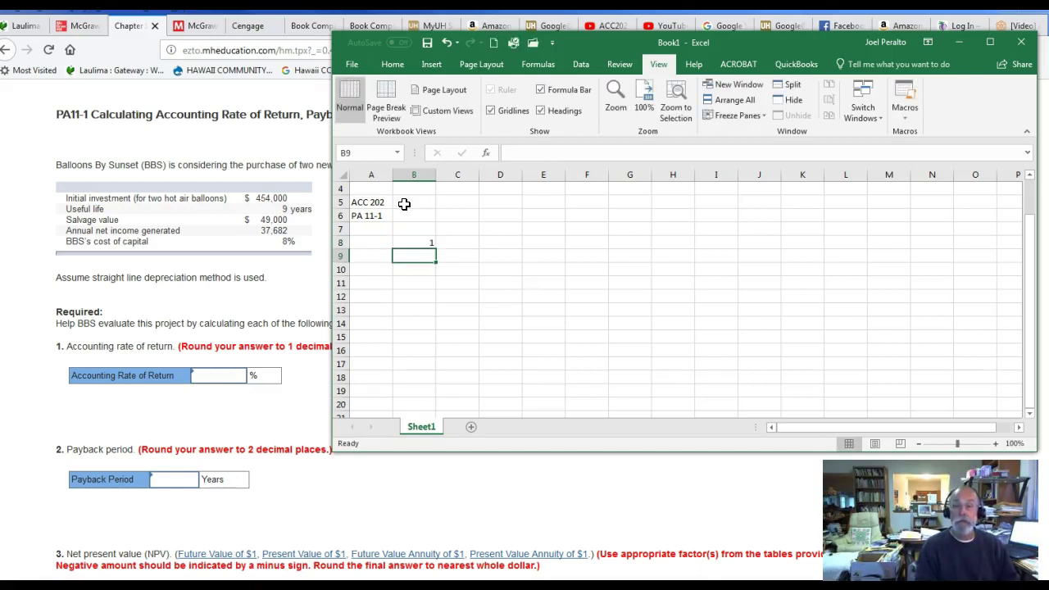
{"action": "key", "text": "Up"}
{"action": "key", "text": "Right"}
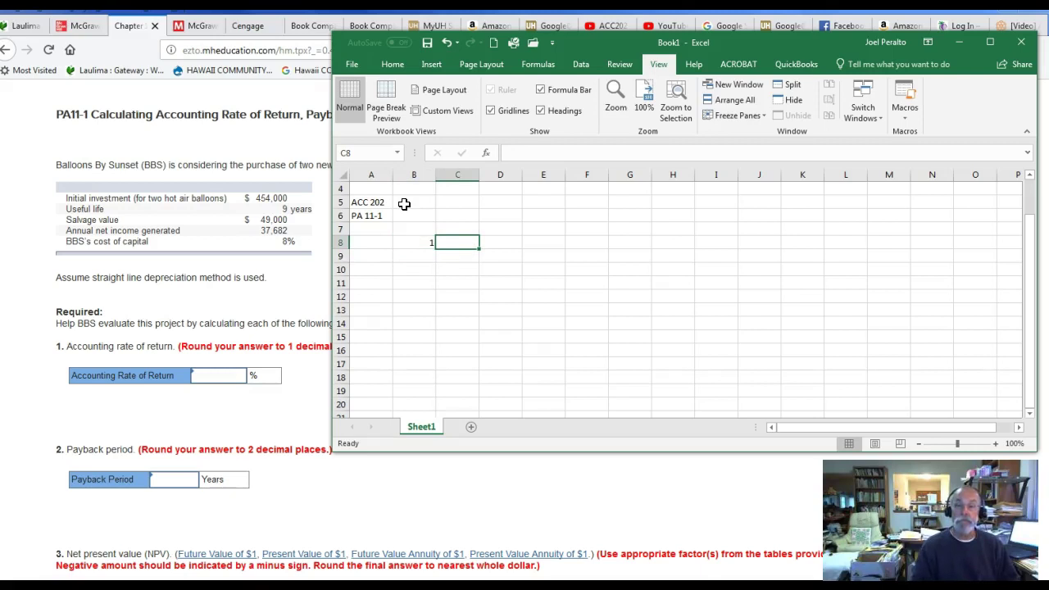
{"action": "type", "text": "A"}
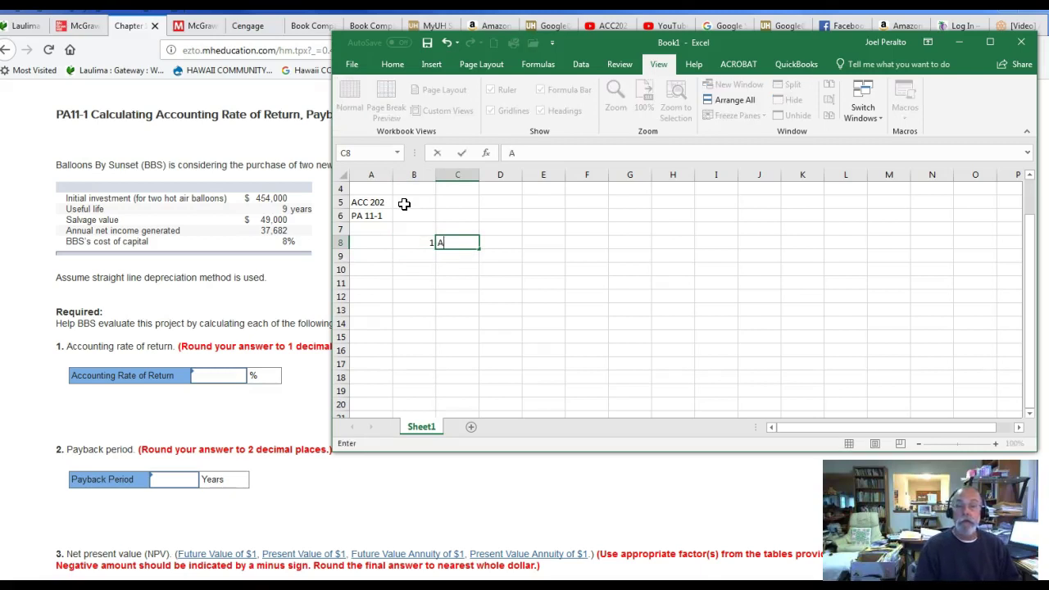
{"action": "type", "text": "ccounting "}
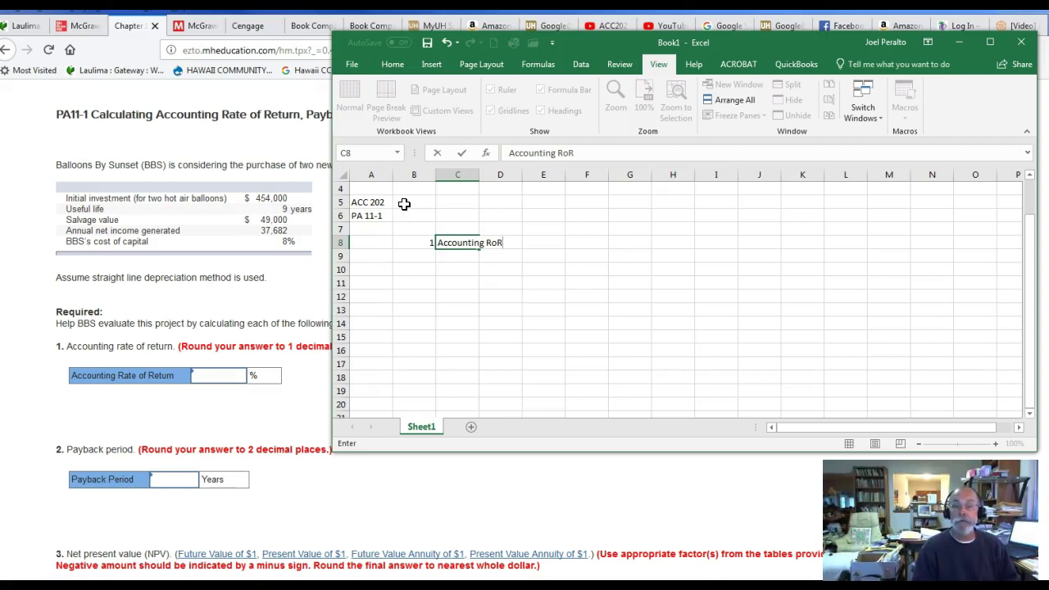
{"action": "type", "text": "RoR"}
{"action": "key", "text": "Return"}
{"action": "key", "text": "Return"}
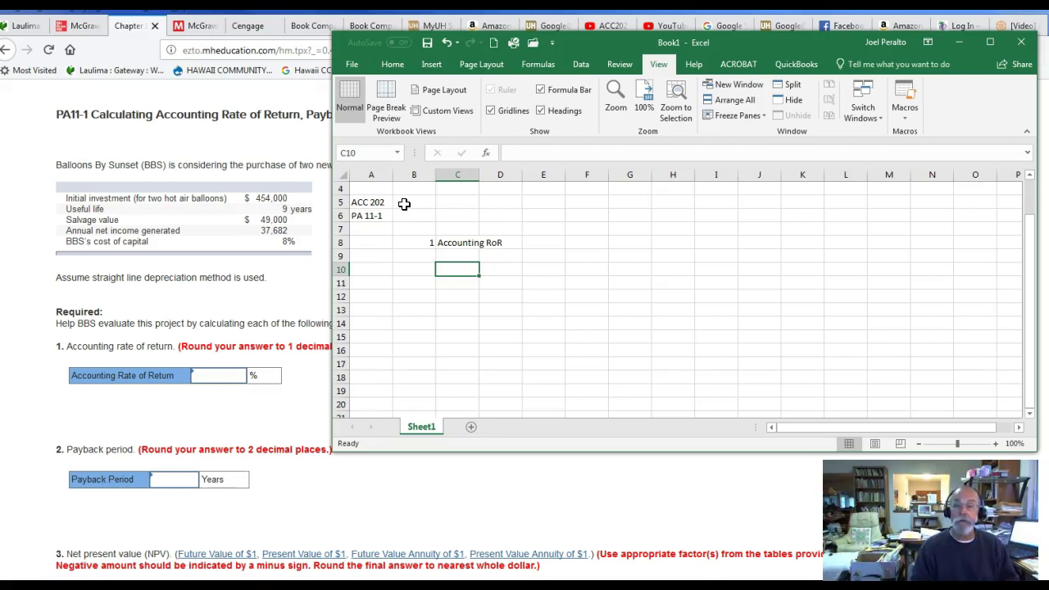
Add a centred Annual N/I label in C10, autofit column C, and enter 37682 in D10
{"action": "type", "text": "Annual N/I"}
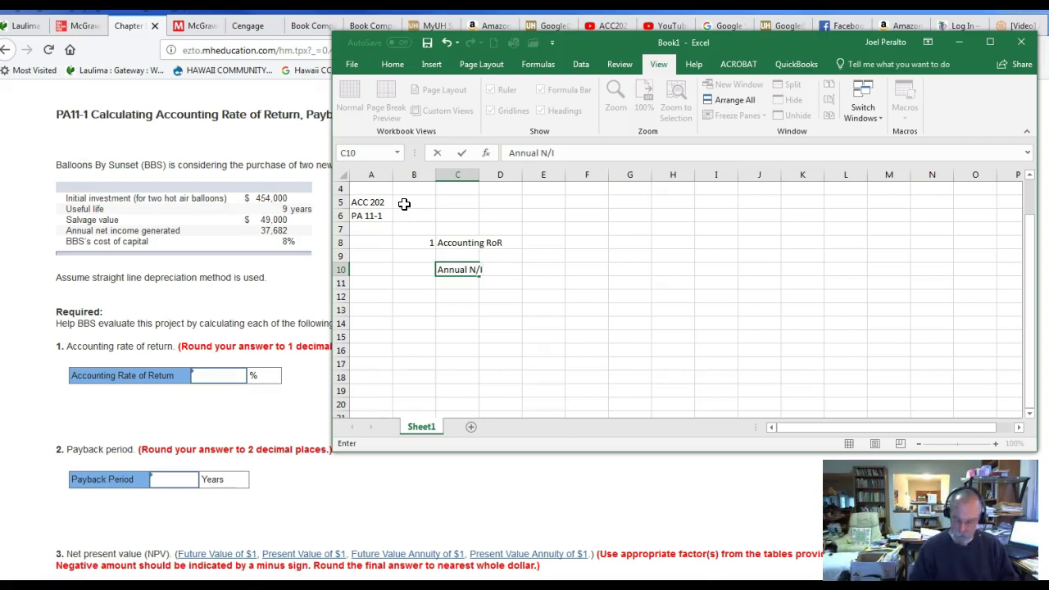
{"action": "key", "text": "Tab"}
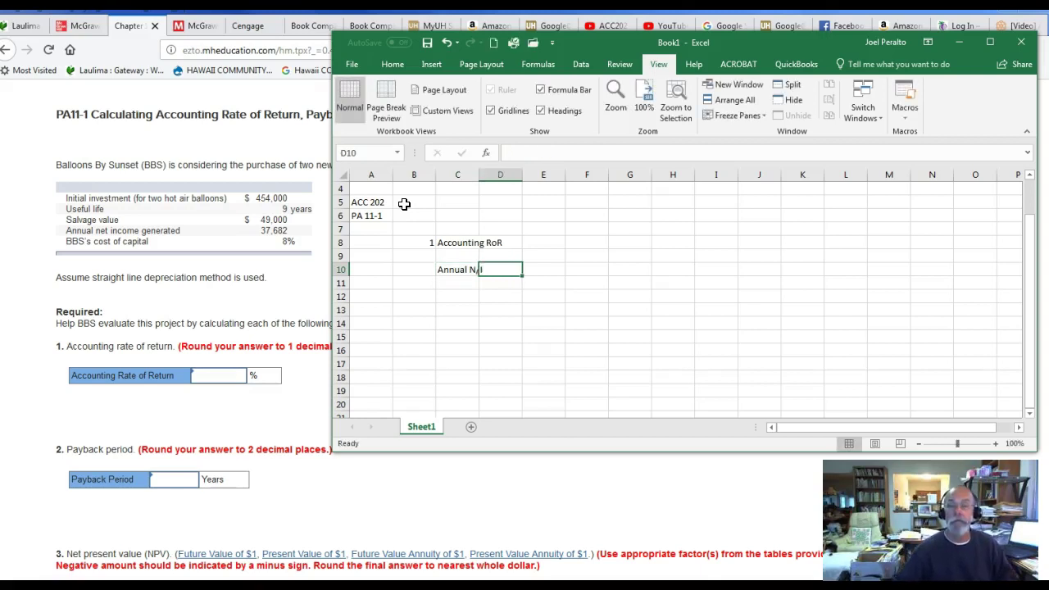
{"action": "double_click", "coordinate": [479, 176]}
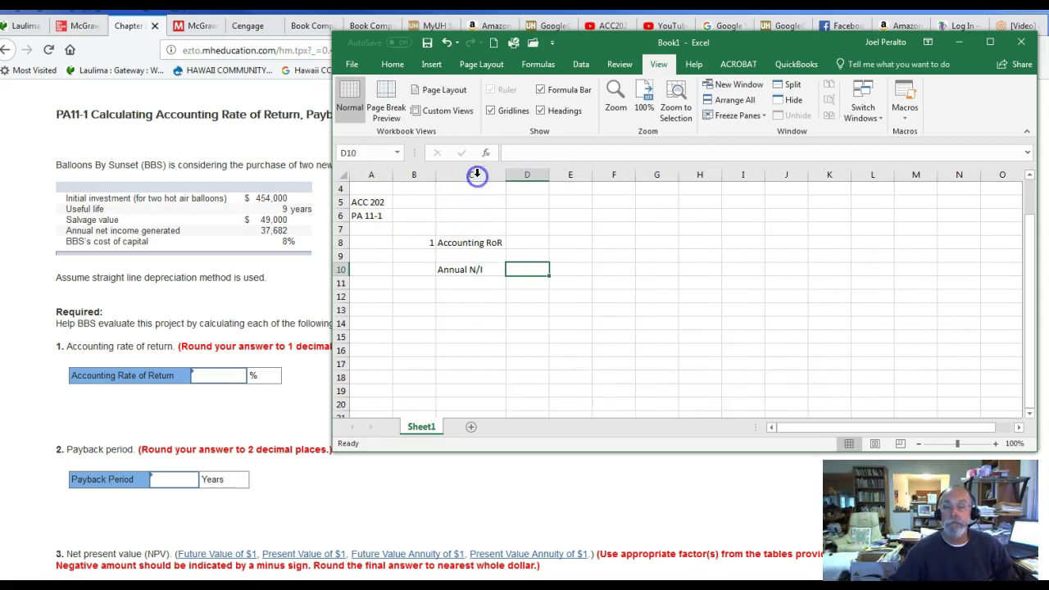
{"action": "left_click", "coordinate": [469, 270]}
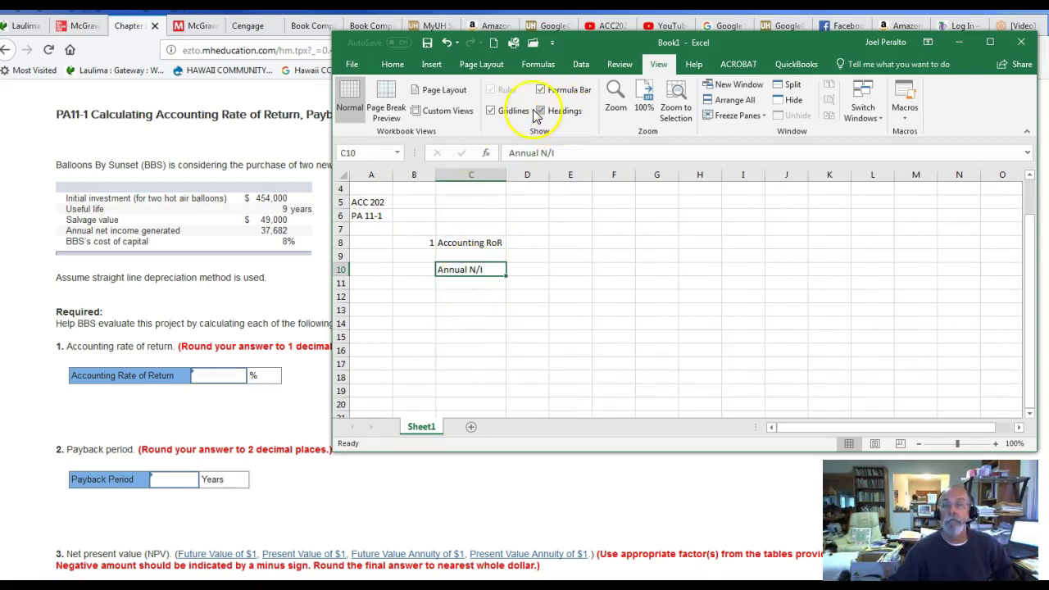
{"action": "left_click", "coordinate": [390, 64]}
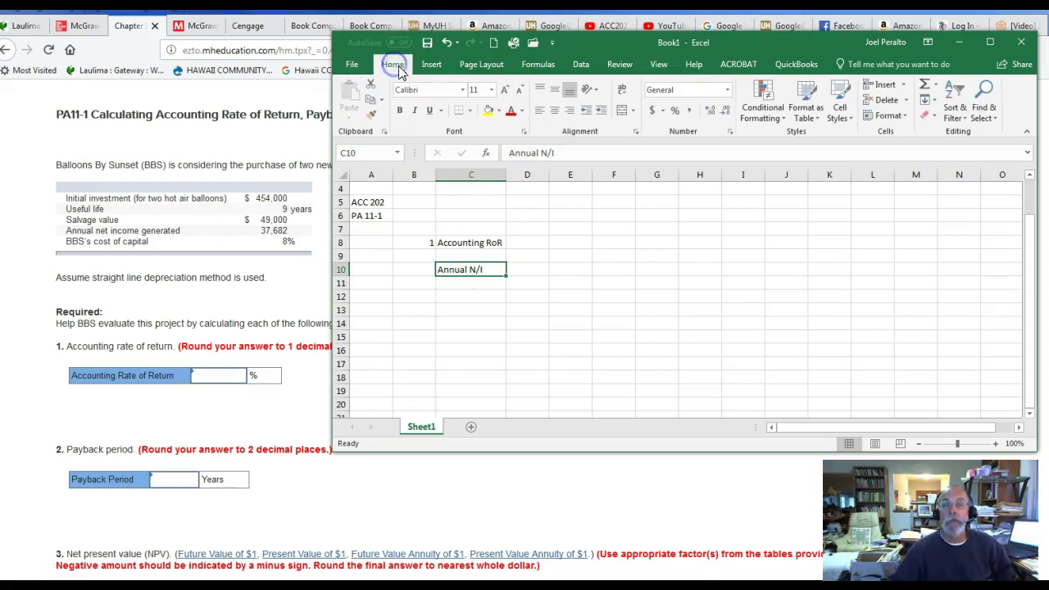
{"action": "left_click", "coordinate": [555, 110]}
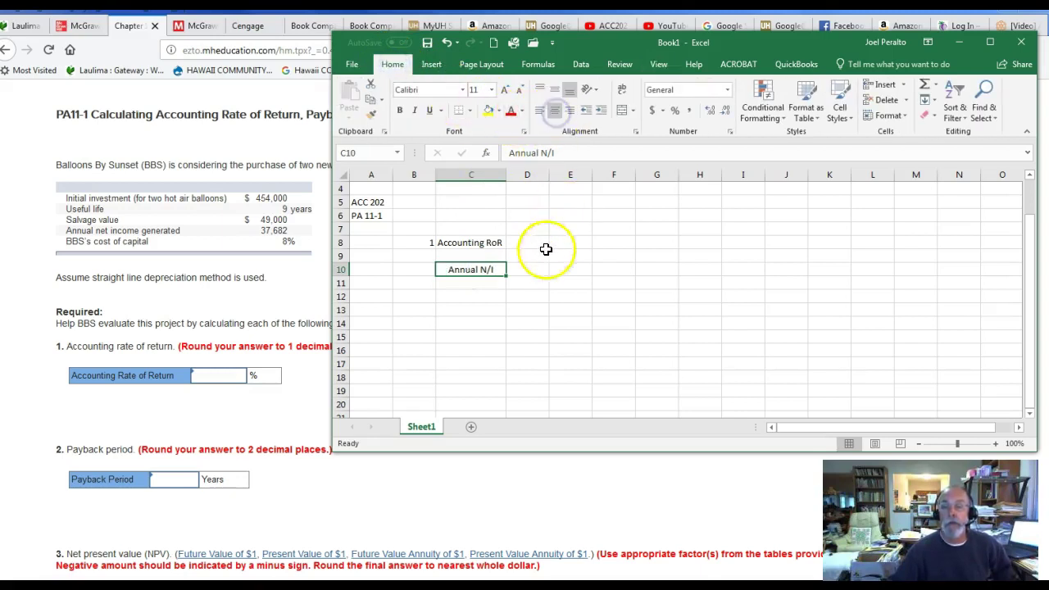
{"action": "left_click", "coordinate": [535, 270]}
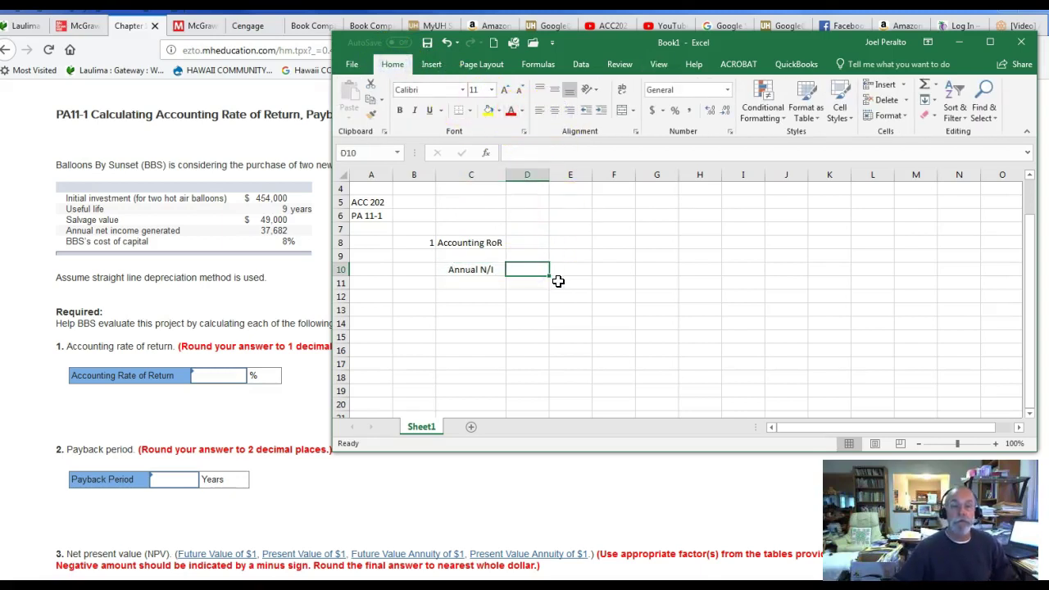
{"action": "type", "text": "3"}
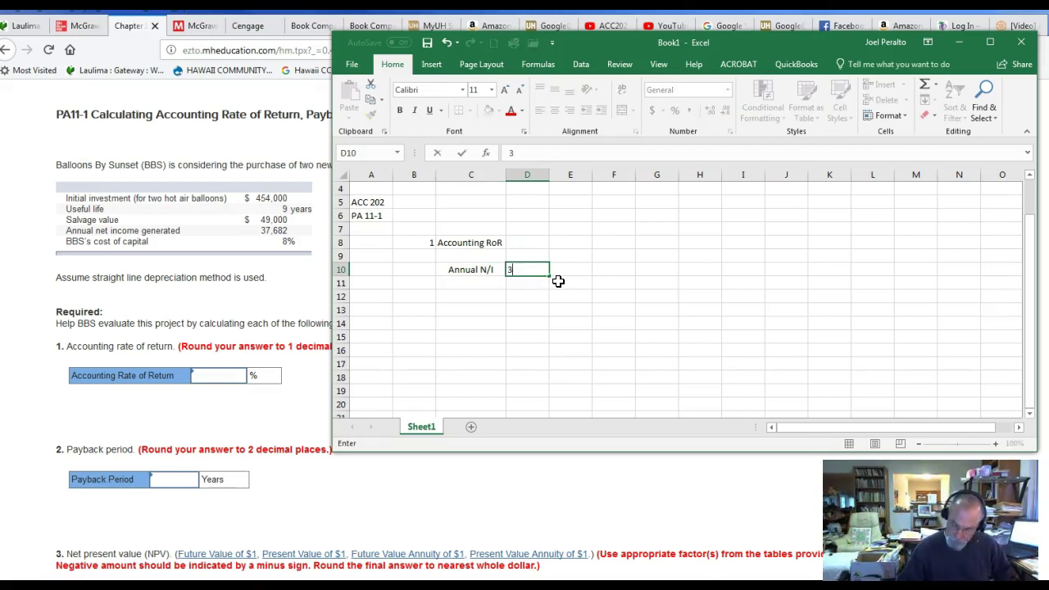
{"action": "type", "text": "7682"}
{"action": "key", "text": "Return"}
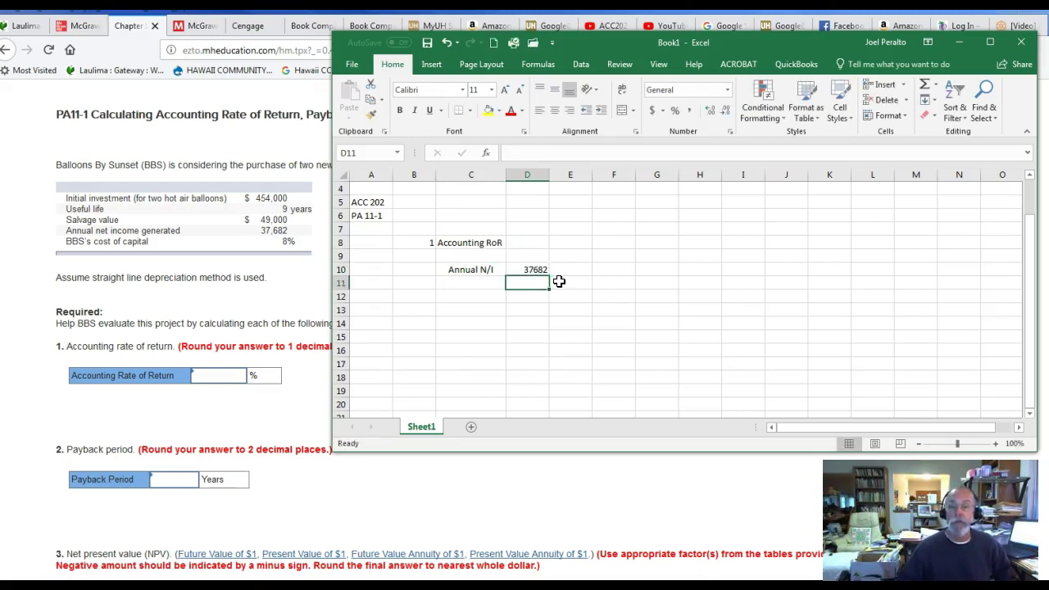
Label C11 Investment and enter 454000 in D11
{"action": "left_click", "coordinate": [488, 282]}
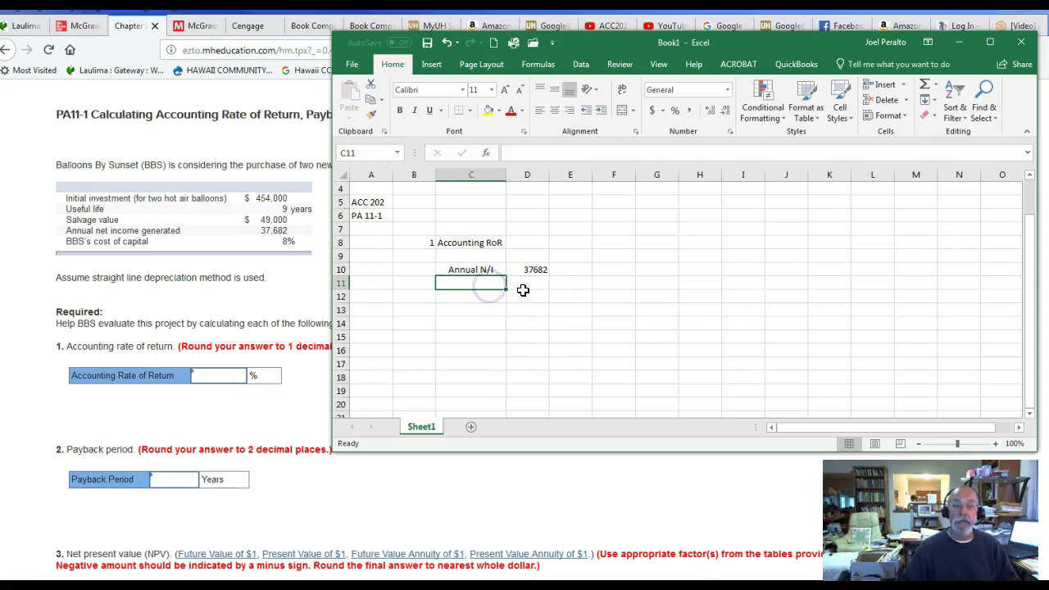
{"action": "type", "text": "Investment"}
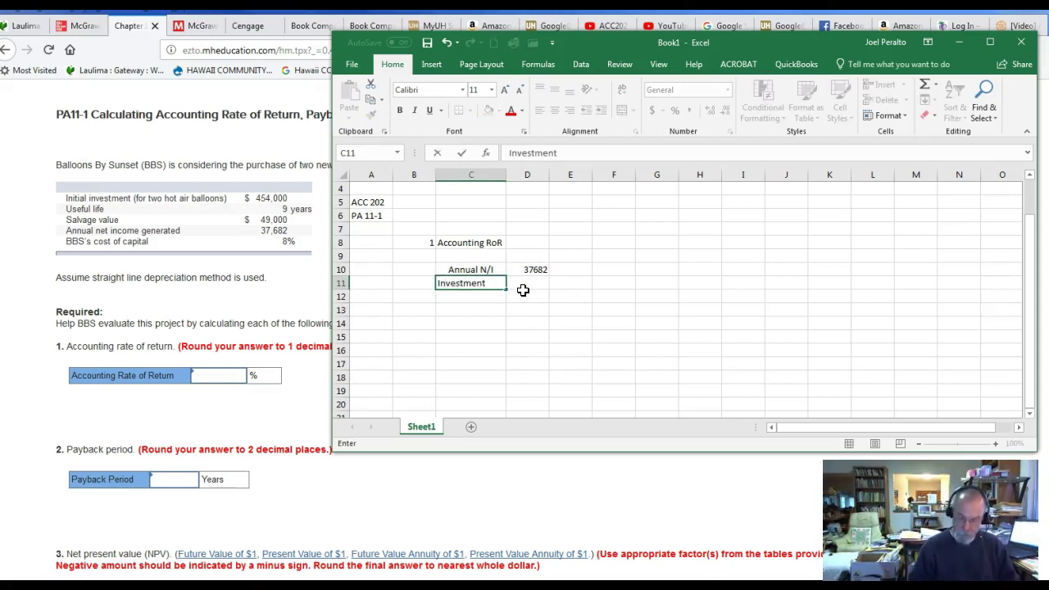
{"action": "left_click", "coordinate": [523, 291]}
{"action": "scroll", "coordinate": [524, 293], "scroll_direction": "up", "scroll_amount": 1}
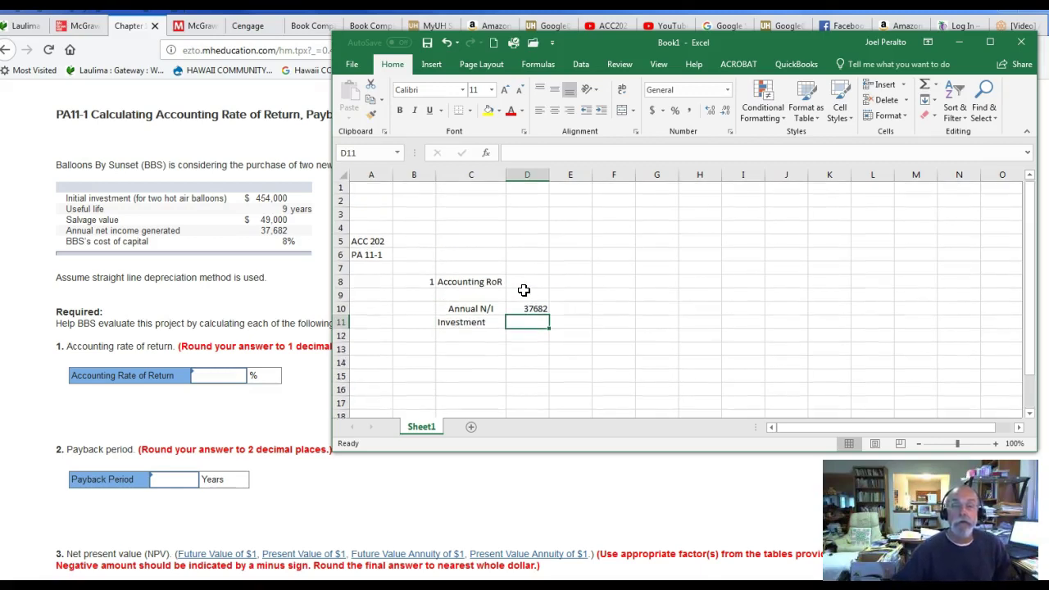
{"action": "type", "text": "454000"}
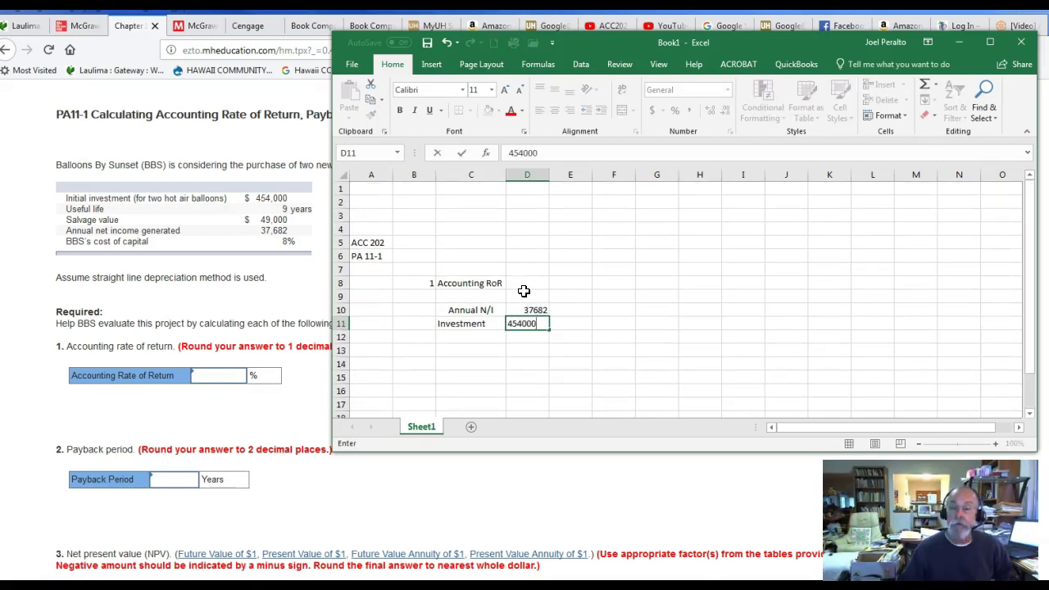
{"action": "key", "text": "Return"}
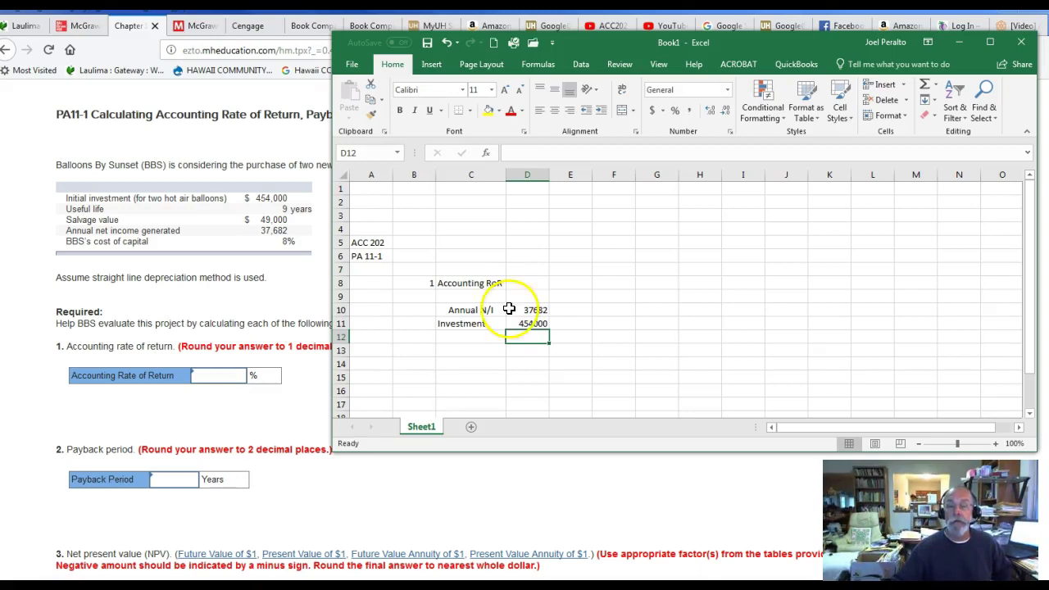
Add the Acct RoR label and the formula =+D10/D11 in D12, giving 0.083
{"action": "left_click", "coordinate": [472, 337]}
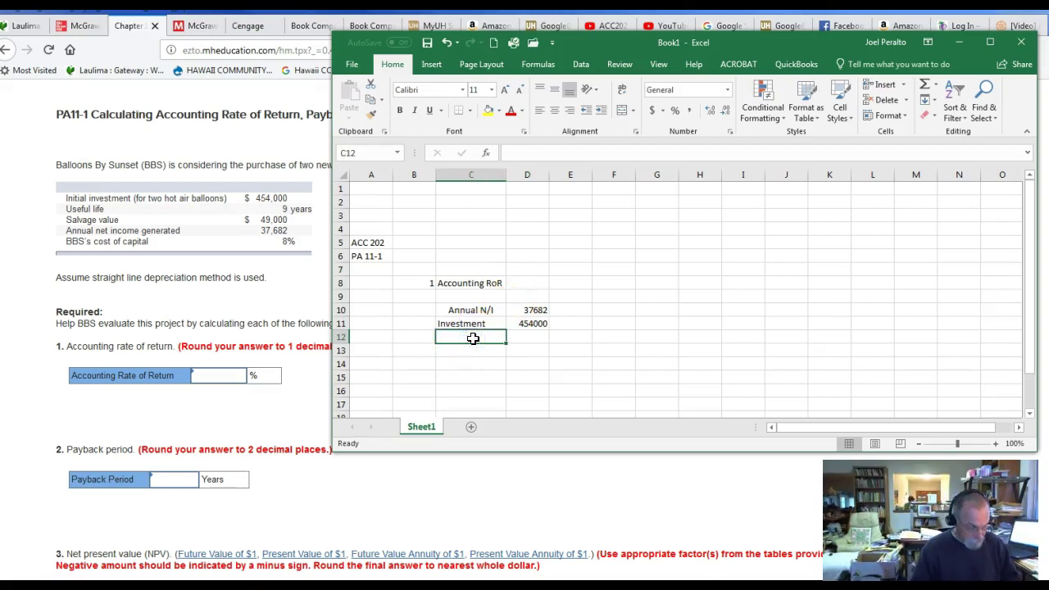
{"action": "type", "text": "A"}
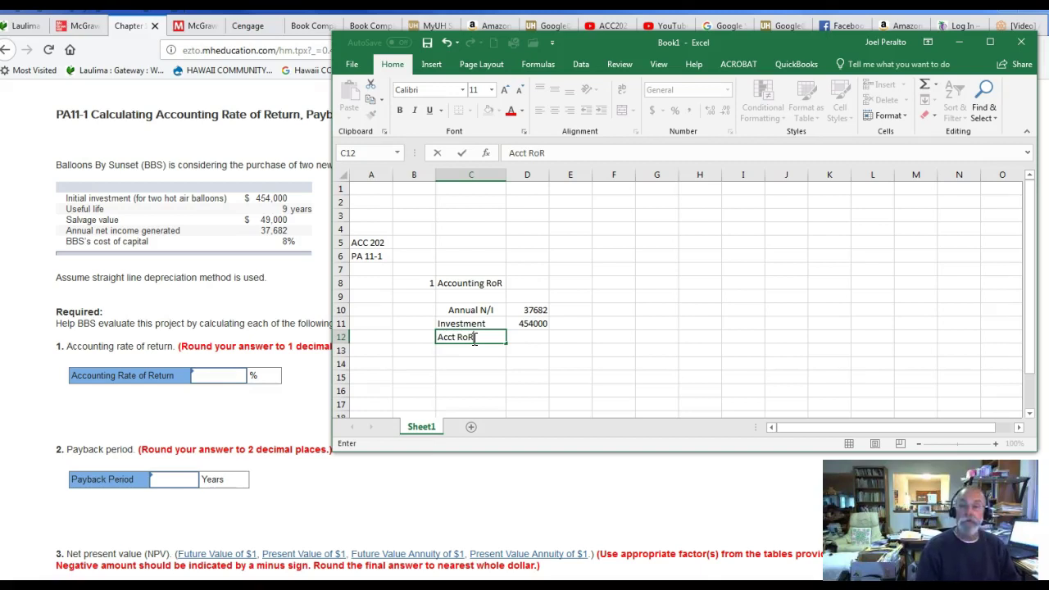
{"action": "type", "text": "cct RoR"}
{"action": "key", "text": "Tab"}
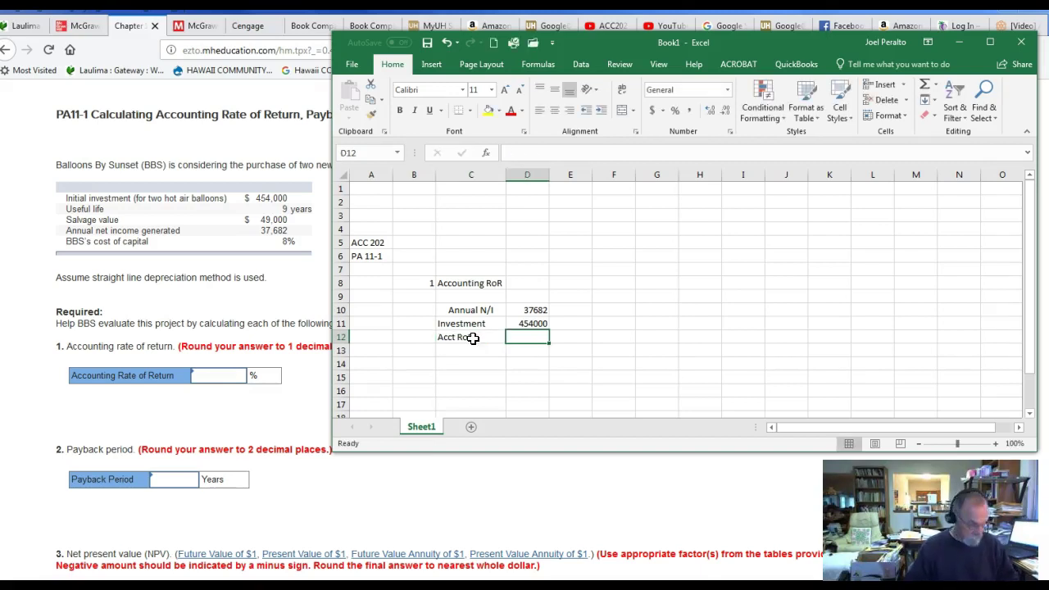
{"action": "key", "text": "shift+F8"}
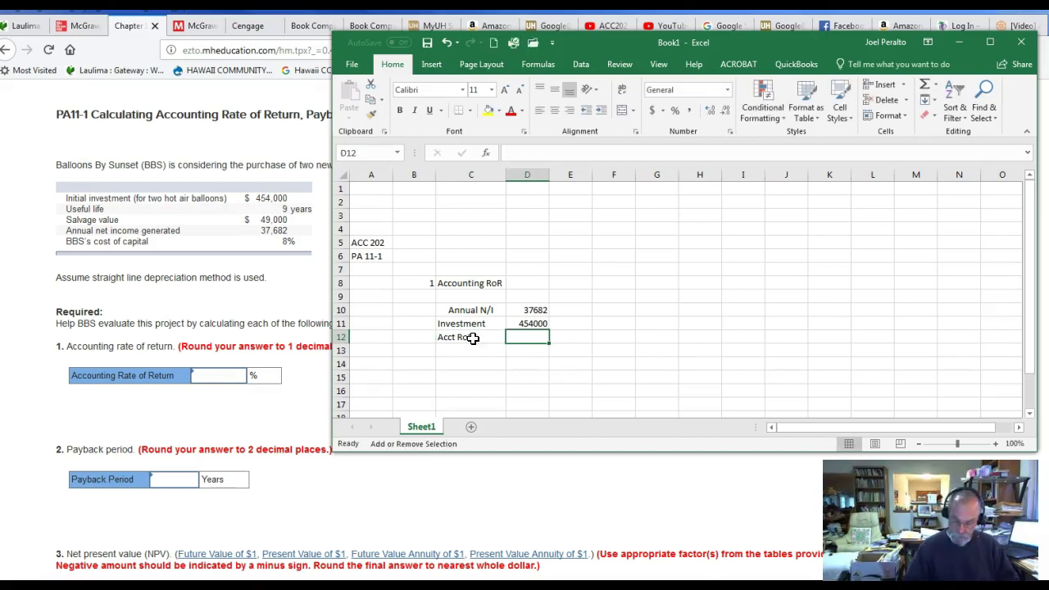
{"action": "type", "text": "="}
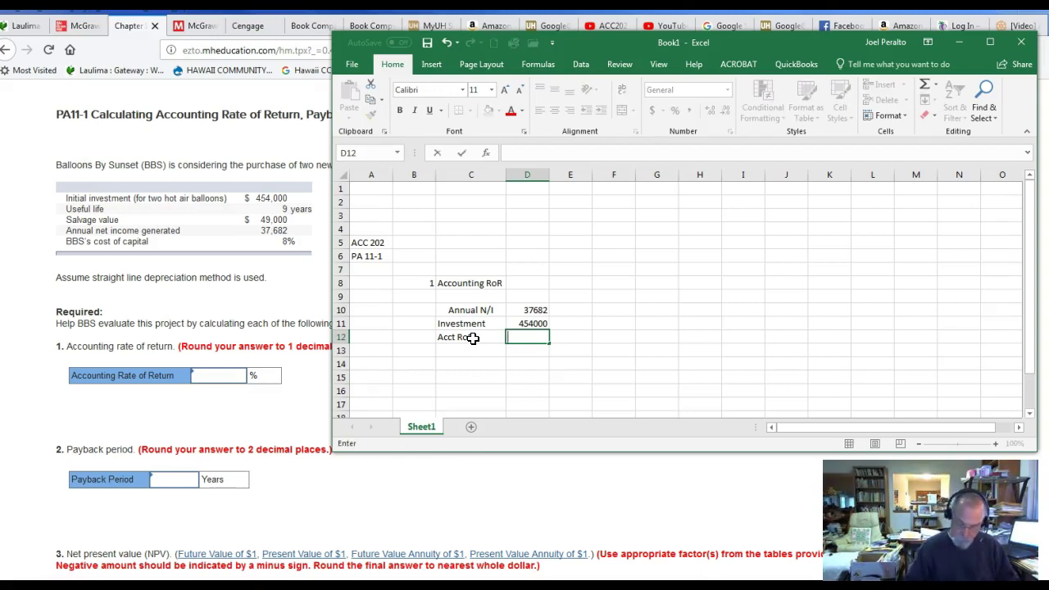
{"action": "type", "text": "+"}
{"action": "key", "text": "Up"}
{"action": "key", "text": "Up"}
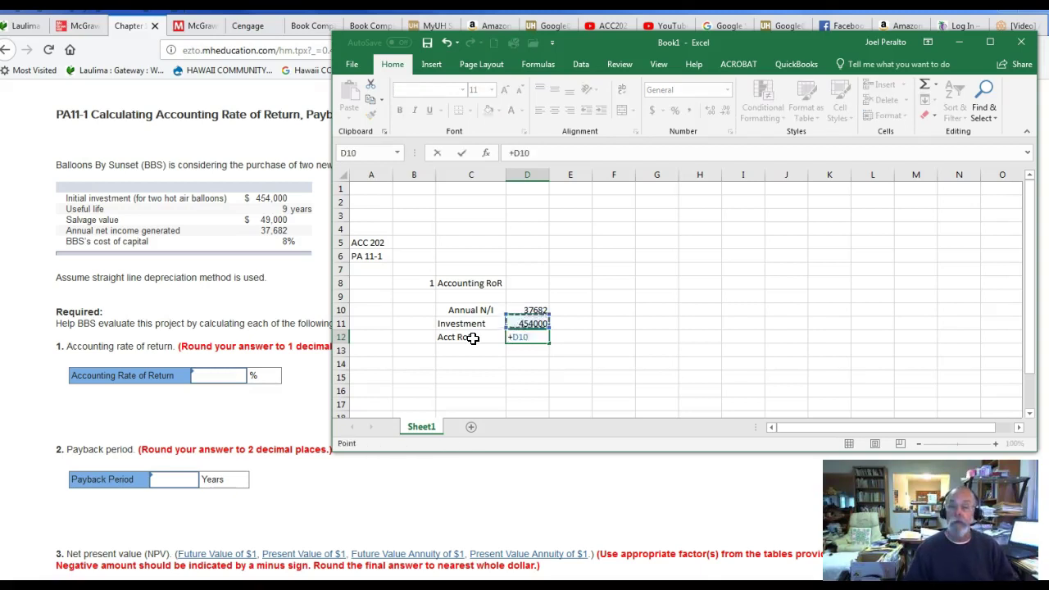
{"action": "type", "text": "/"}
{"action": "key", "text": "Up"}
{"action": "key", "text": "Return"}
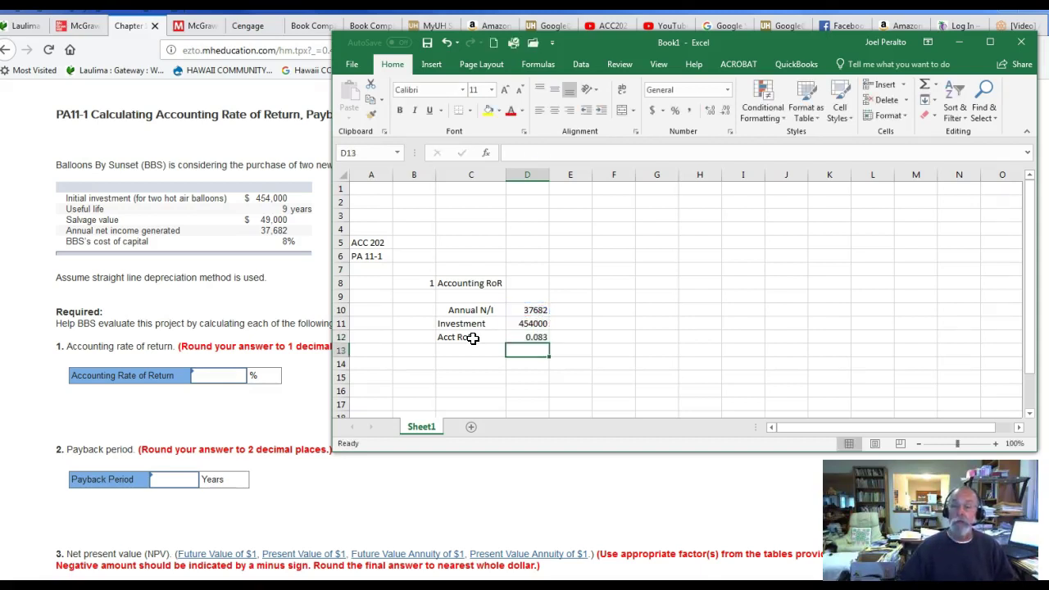
Format the D12 result as a percentage (8.30%) and centre the labels in C10:C12
{"action": "left_click", "coordinate": [533, 337]}
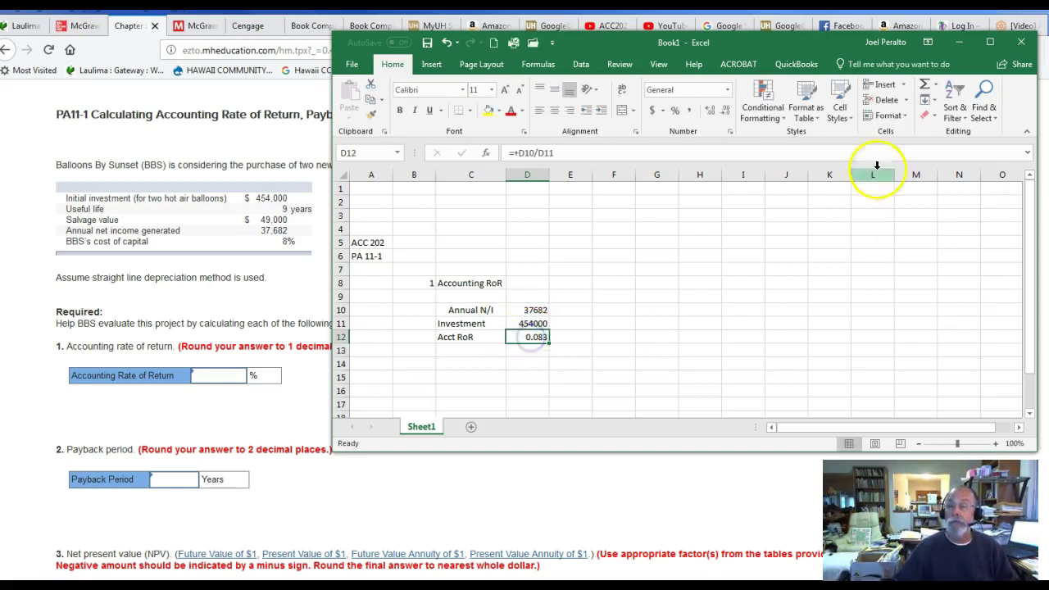
{"action": "left_click", "coordinate": [888, 115]}
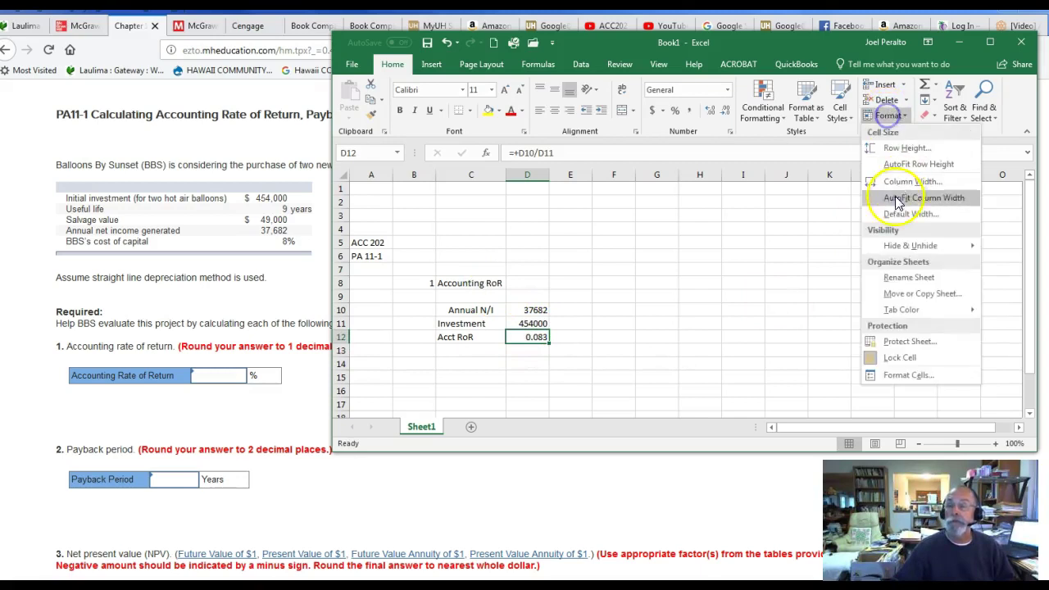
{"action": "left_click", "coordinate": [904, 375]}
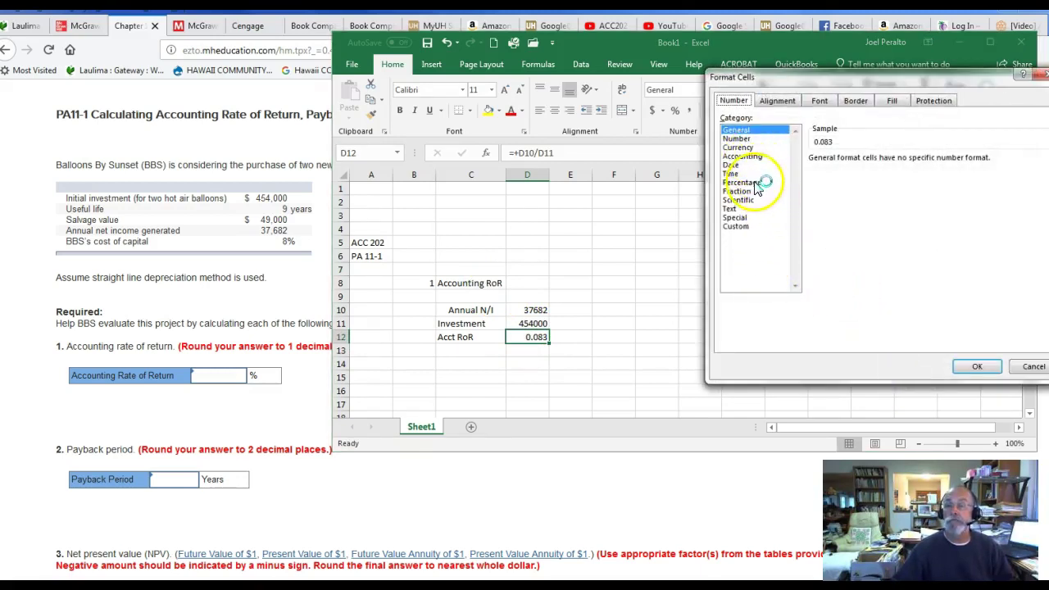
{"action": "left_click", "coordinate": [756, 182]}
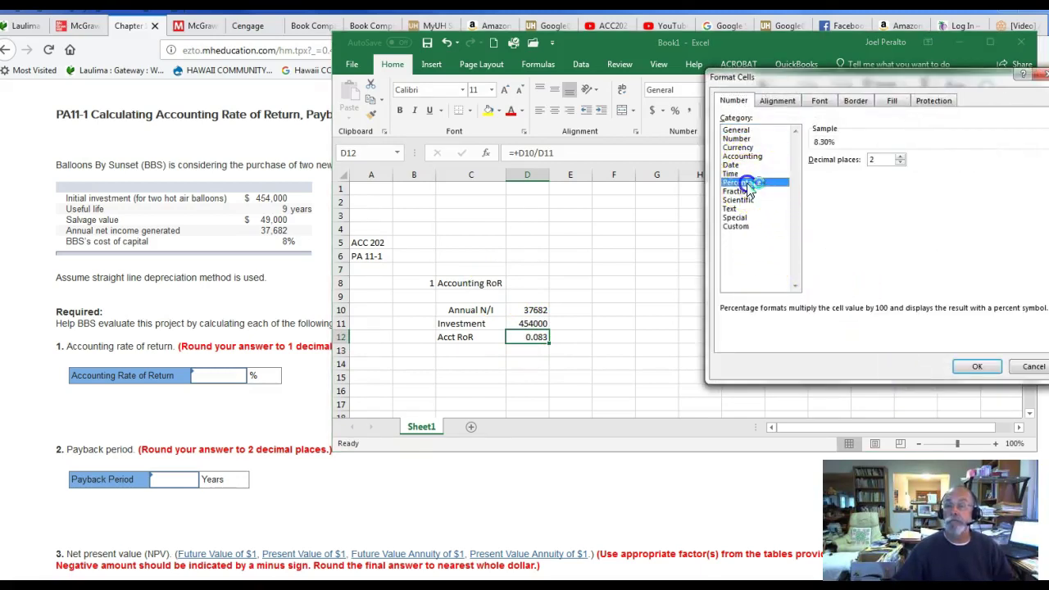
{"action": "left_click", "coordinate": [961, 374]}
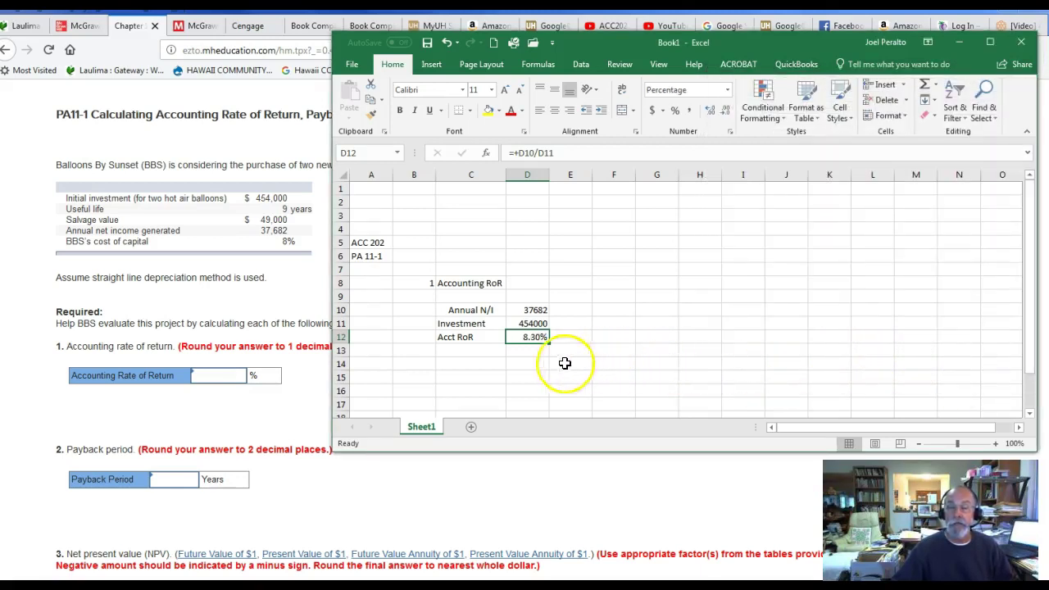
{"action": "left_click_drag", "start_coordinate": [457, 310], "coordinate": [462, 338]}
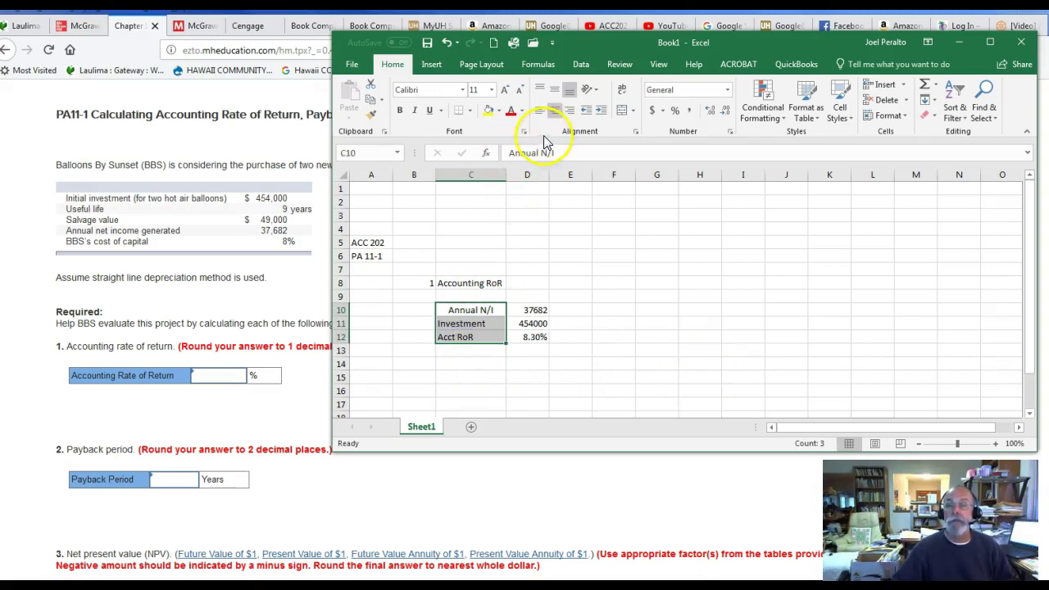
{"action": "left_click", "coordinate": [555, 111]}
{"action": "left_click", "coordinate": [555, 111]}
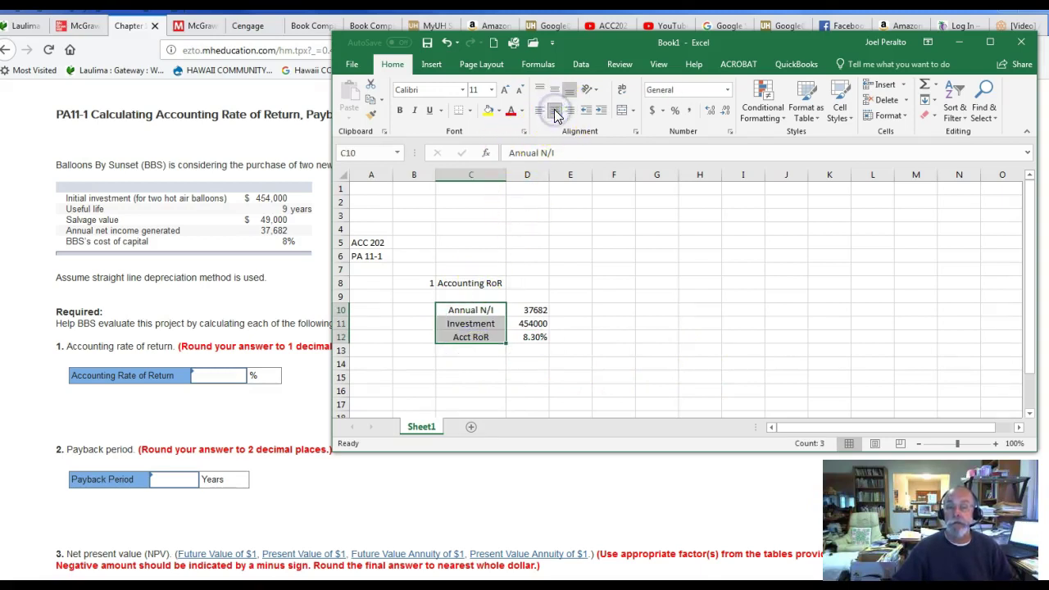
Format D10:D11 as currency with red parenthesised negatives and fill the 8.30% cell yellow
{"action": "left_click", "coordinate": [539, 310]}
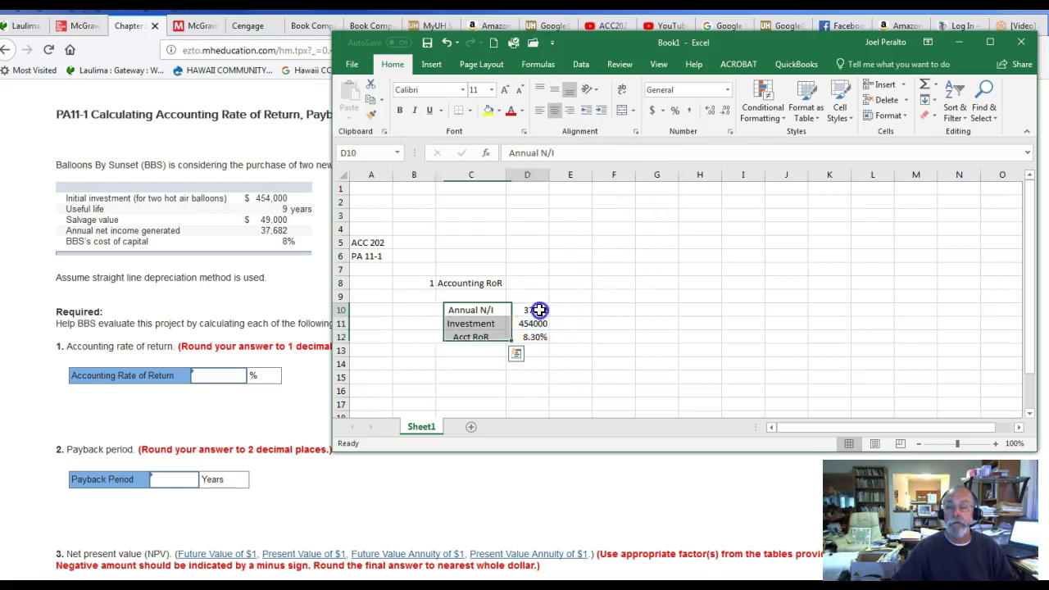
{"action": "left_click_drag", "start_coordinate": [536, 309], "coordinate": [538, 322]}
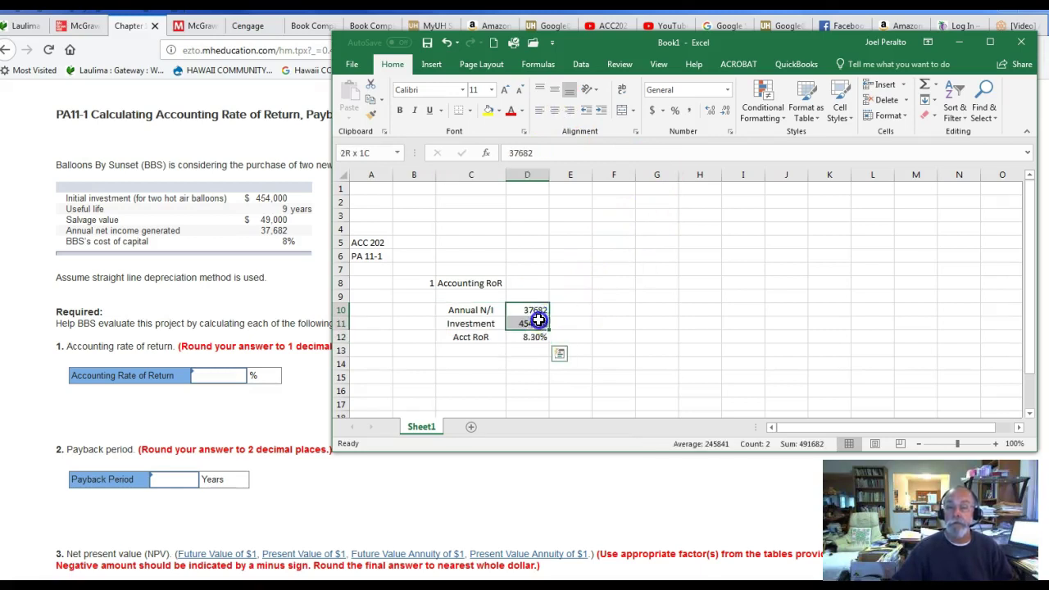
{"action": "left_click", "coordinate": [902, 114]}
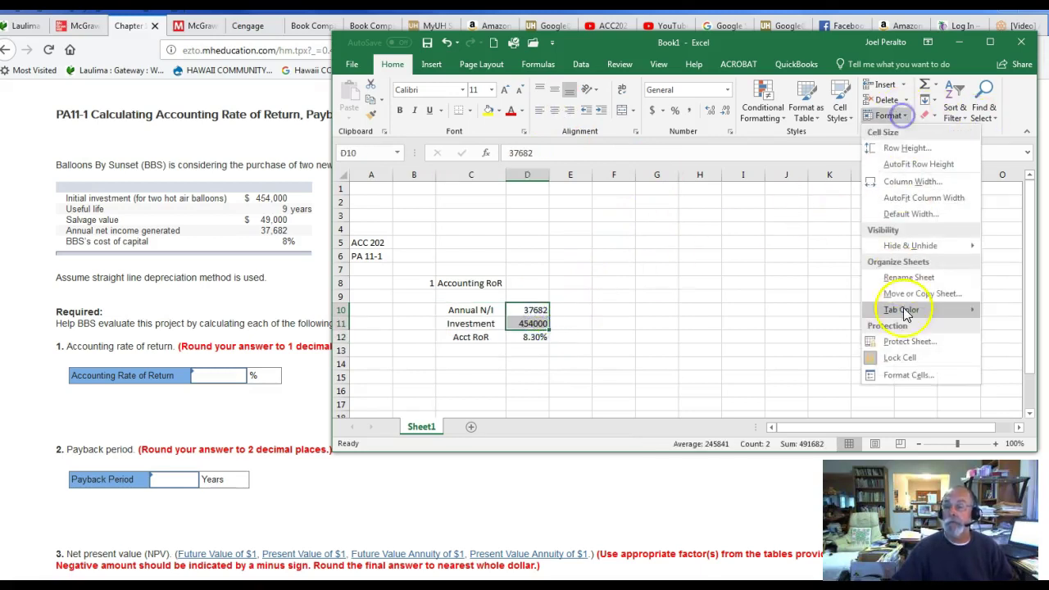
{"action": "left_click", "coordinate": [907, 375]}
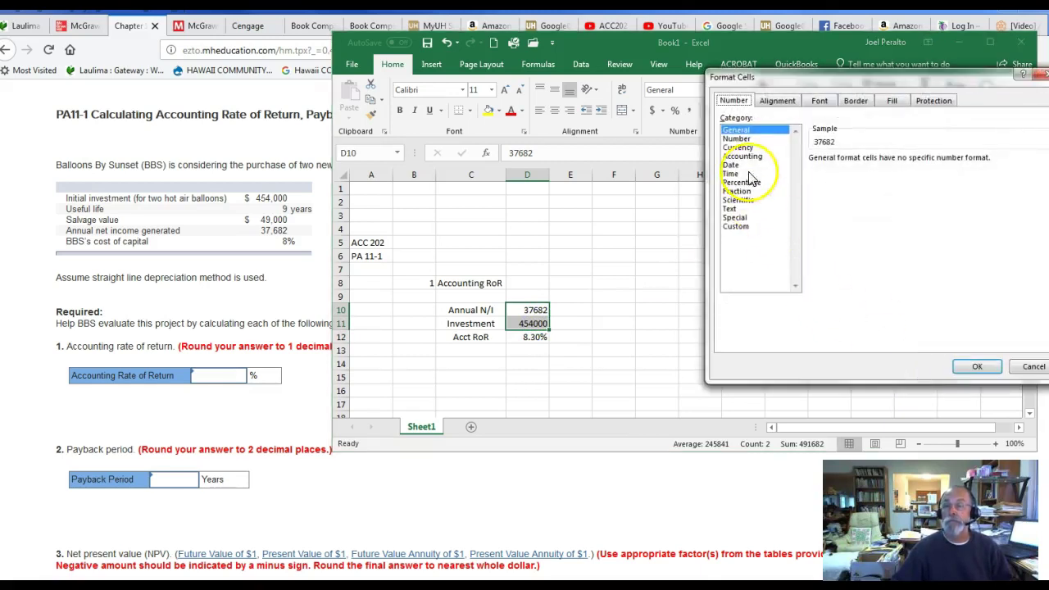
{"action": "left_click", "coordinate": [738, 147]}
{"action": "left_click", "coordinate": [830, 229]}
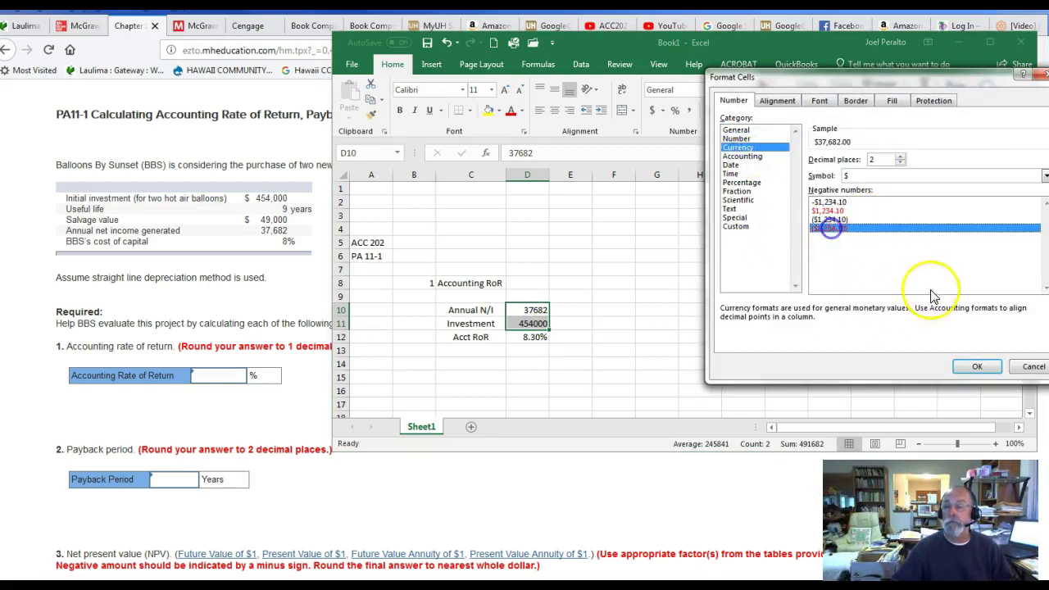
{"action": "left_click", "coordinate": [973, 366]}
{"action": "left_click", "coordinate": [729, 362]}
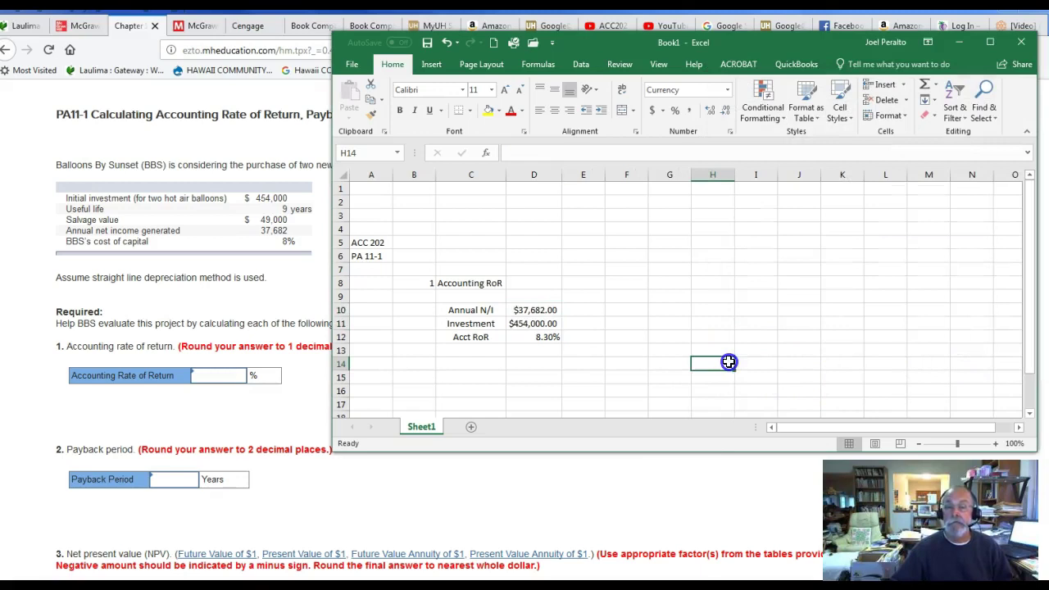
{"action": "left_click", "coordinate": [546, 337]}
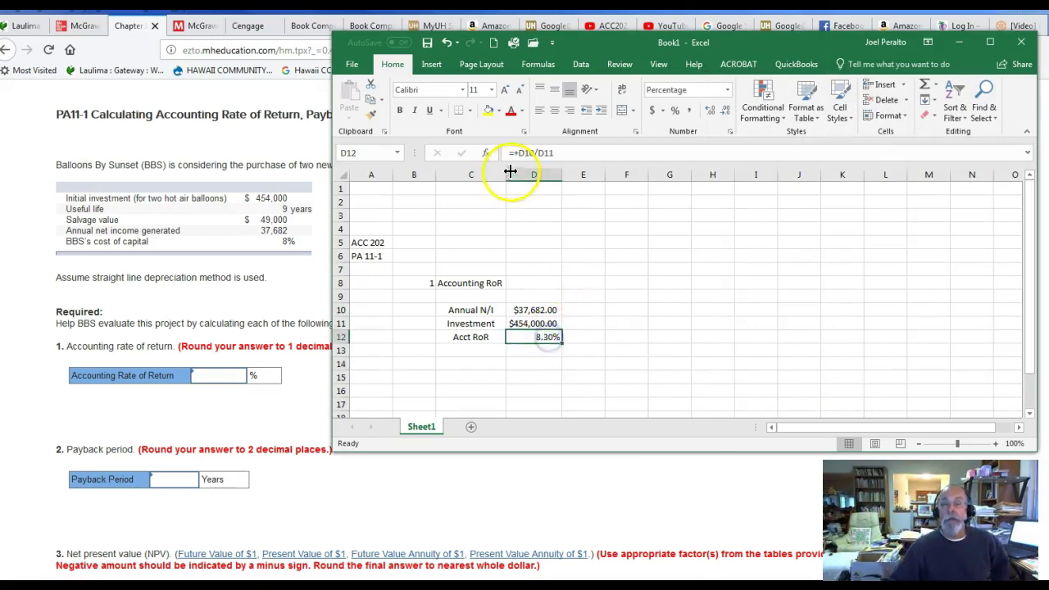
{"action": "left_click", "coordinate": [487, 110]}
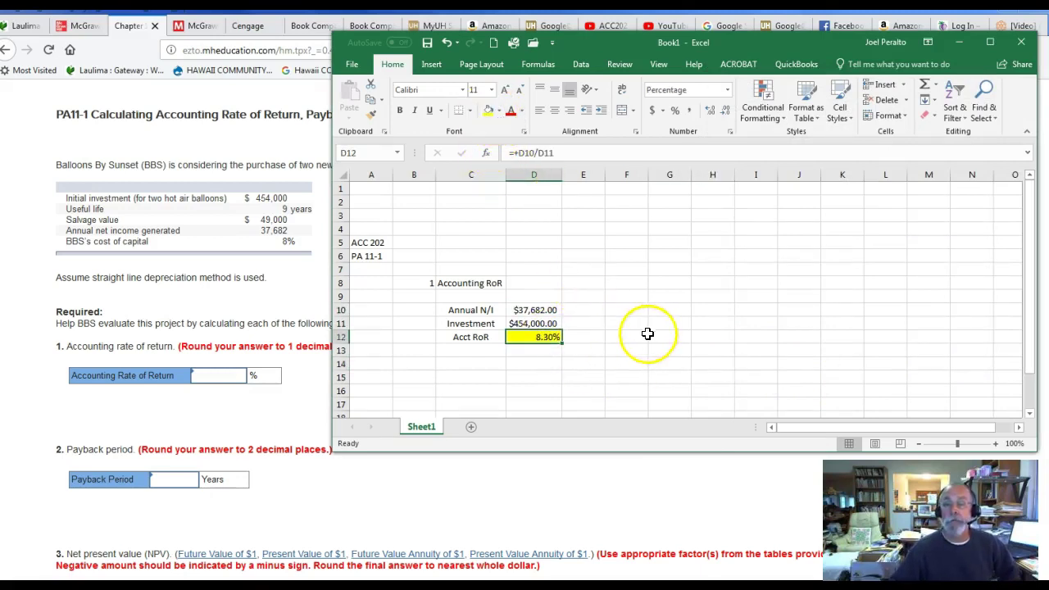
Enter 8.3 as the accounting rate of return answer in Connect
{"action": "left_click", "coordinate": [230, 376]}
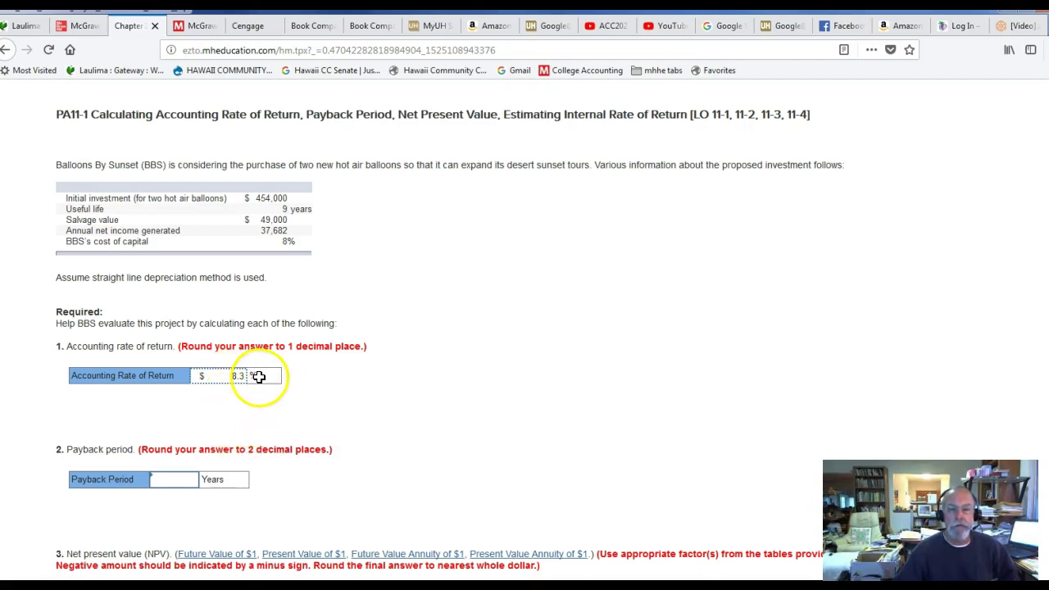
{"action": "left_click", "coordinate": [230, 410]}
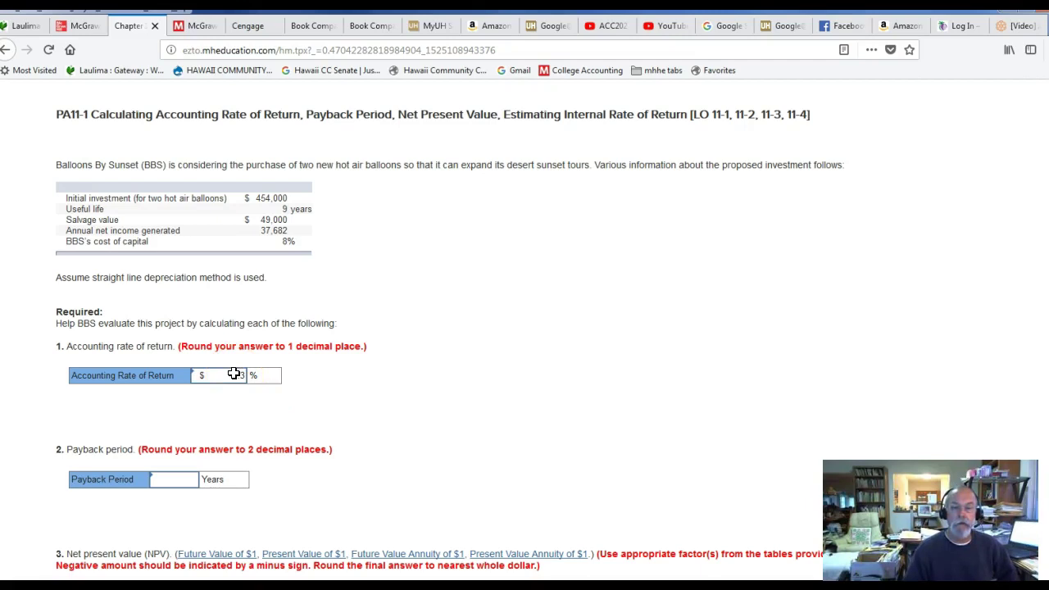
{"action": "scroll", "coordinate": [234, 375], "scroll_direction": "up", "scroll_amount": 3}
{"action": "scroll", "coordinate": [234, 435], "scroll_direction": "down", "scroll_amount": 4}
Rework the rate of return answer field, then scroll down to the Check my work link
{"action": "left_click", "coordinate": [222, 300]}
{"action": "left_click", "coordinate": [344, 334]}
{"action": "key", "text": "Delete"}
{"action": "left_click", "coordinate": [346, 337]}
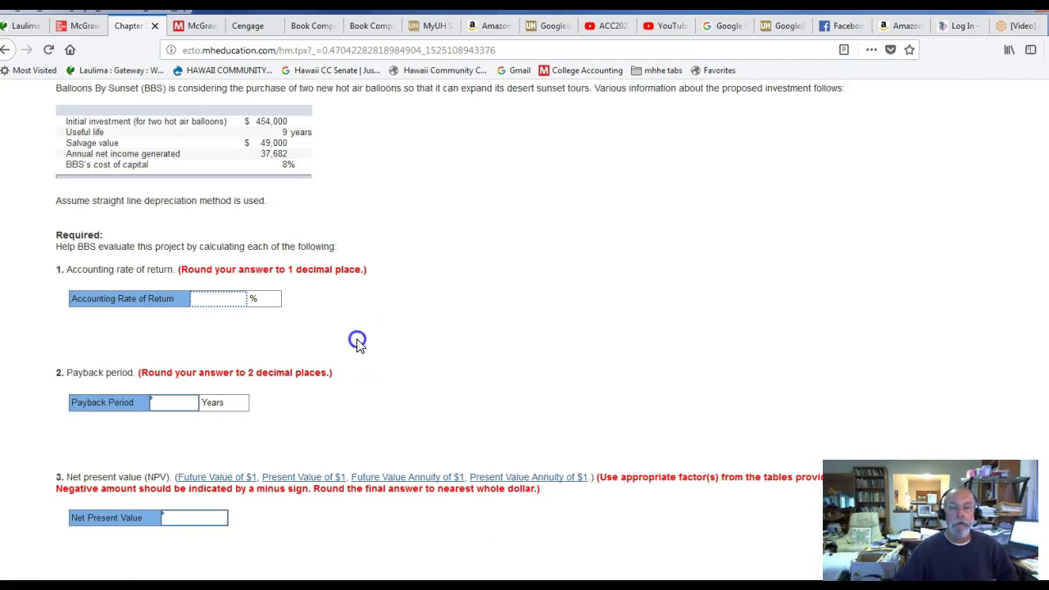
{"action": "left_click", "coordinate": [173, 408]}
{"action": "left_click", "coordinate": [214, 301]}
{"action": "left_click", "coordinate": [340, 343]}
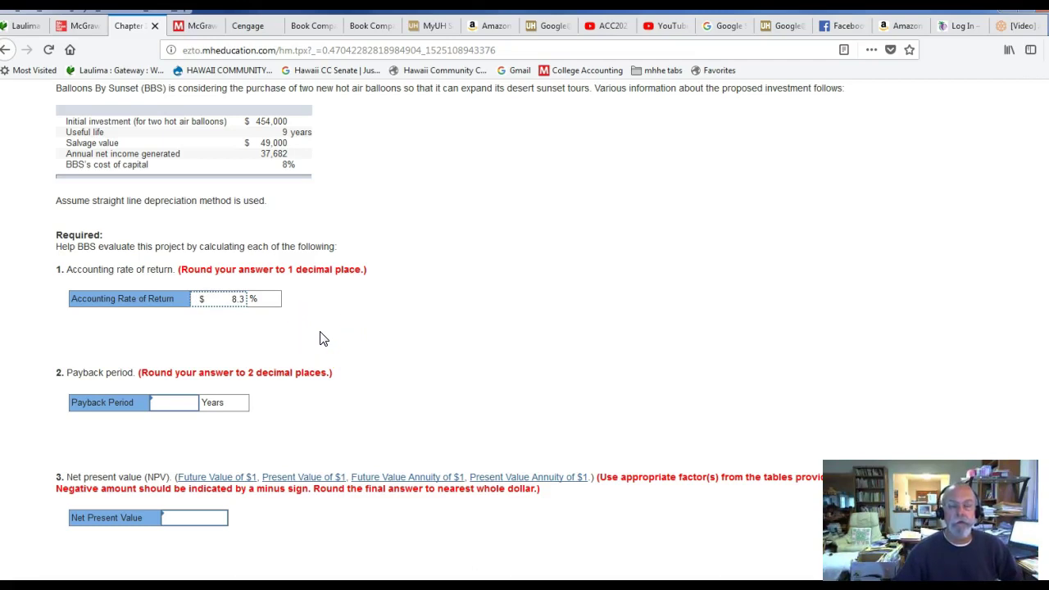
{"action": "scroll", "coordinate": [258, 527], "scroll_direction": "down", "scroll_amount": 3}
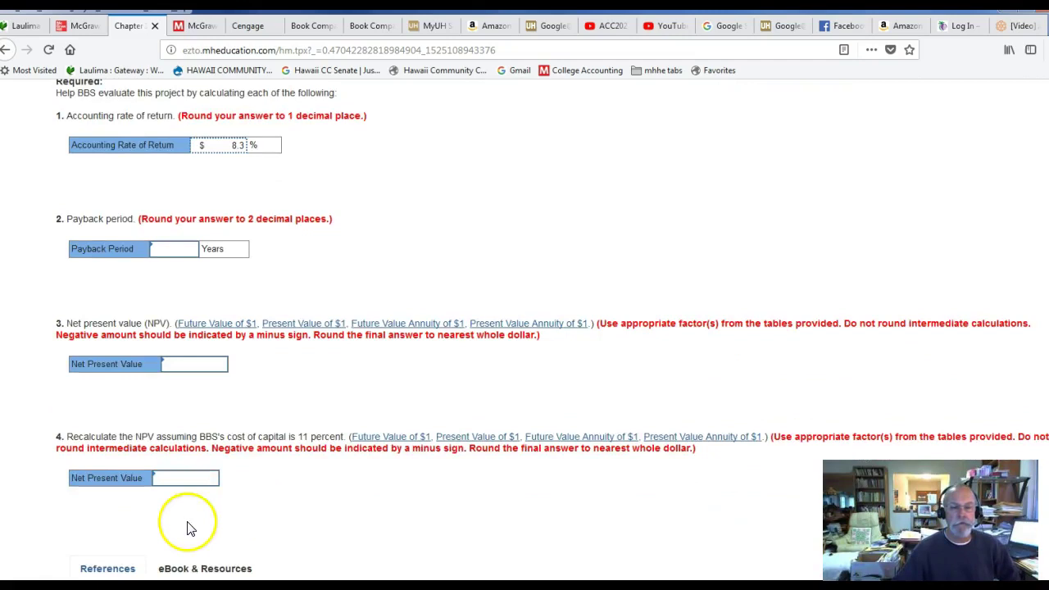
{"action": "scroll", "coordinate": [188, 527], "scroll_direction": "down", "scroll_amount": 5}
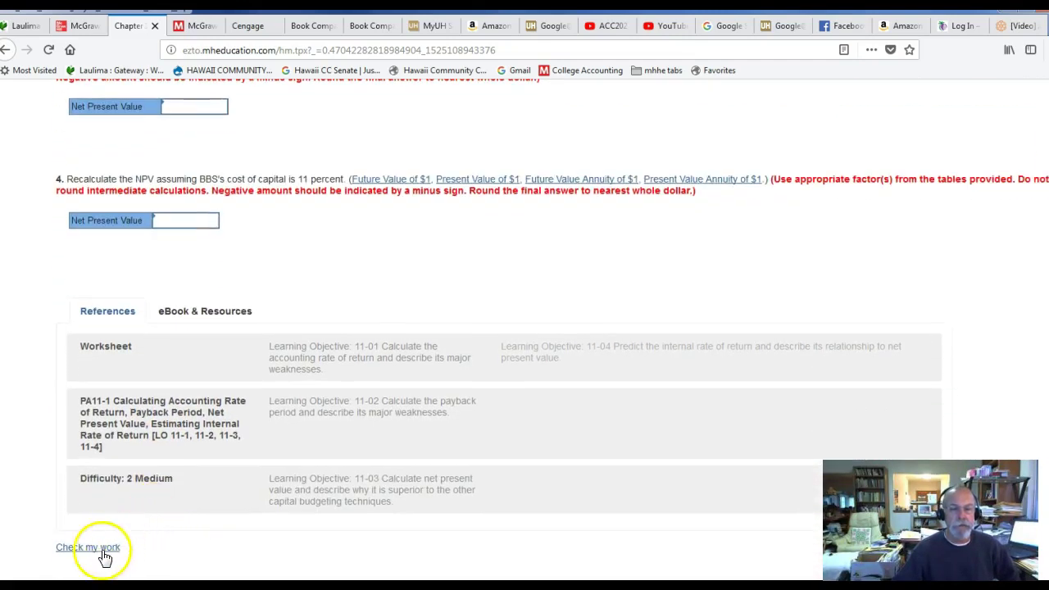
{"action": "left_click", "coordinate": [89, 548]}
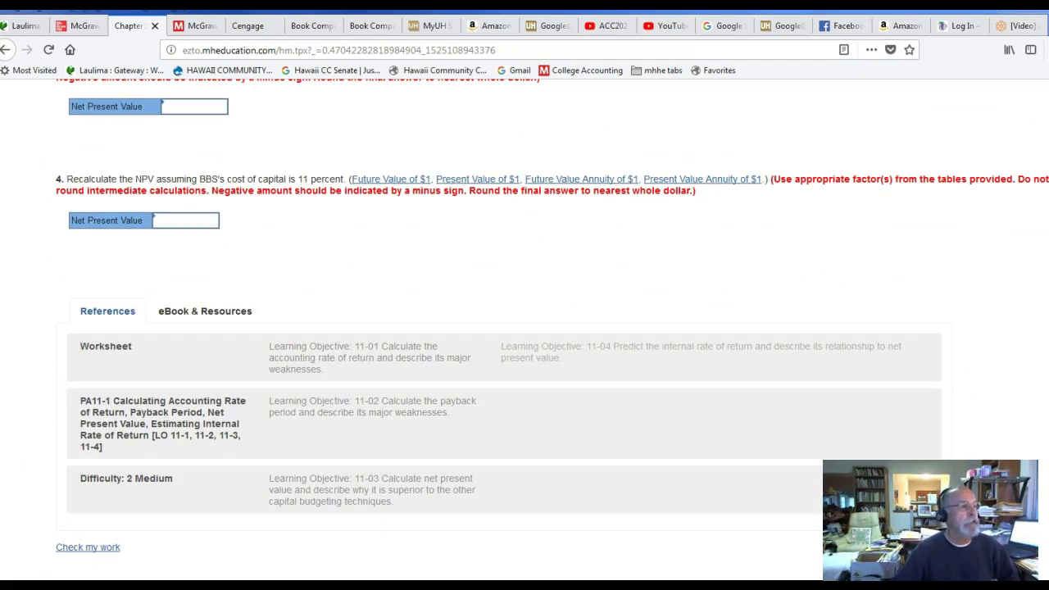
{"action": "left_click_drag", "start_coordinate": [385, 112], "coordinate": [632, 75]}
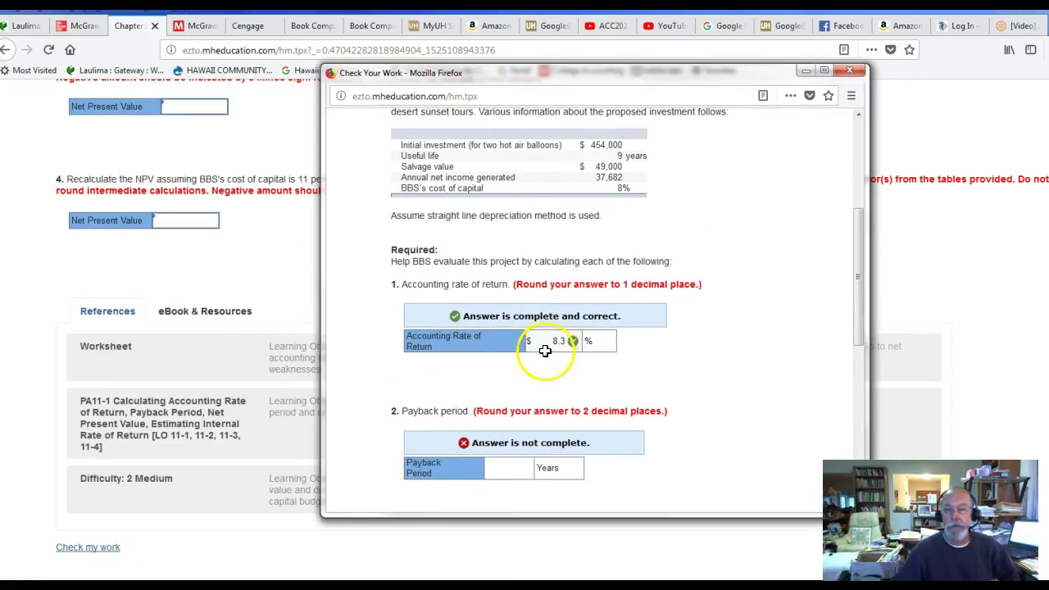
{"action": "left_click_drag", "start_coordinate": [540, 350], "coordinate": [589, 350]}
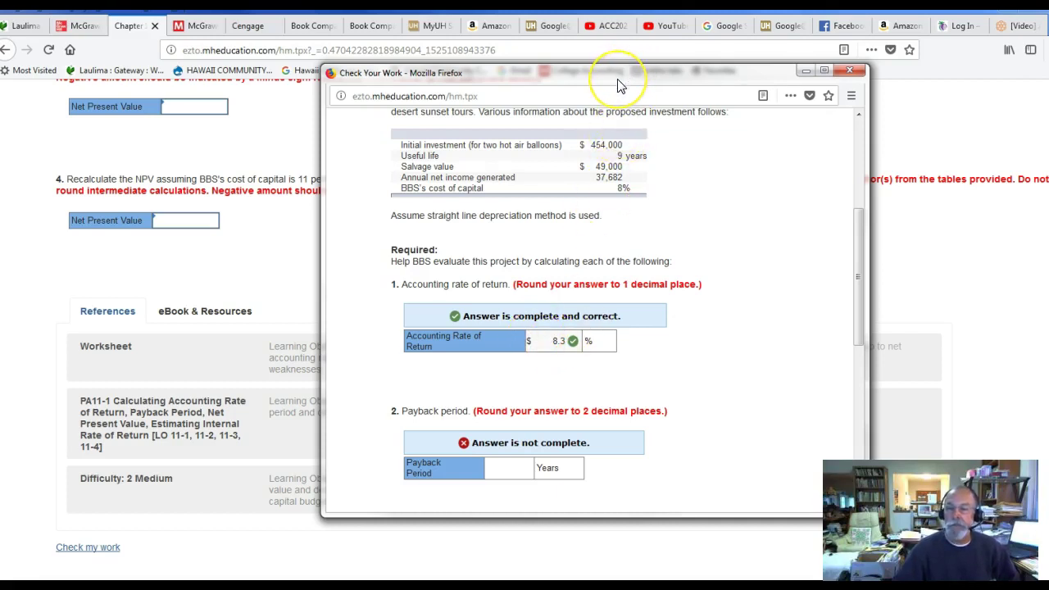
{"action": "left_click_drag", "start_coordinate": [619, 84], "coordinate": [555, 70]}
{"action": "left_click", "coordinate": [283, 279]}
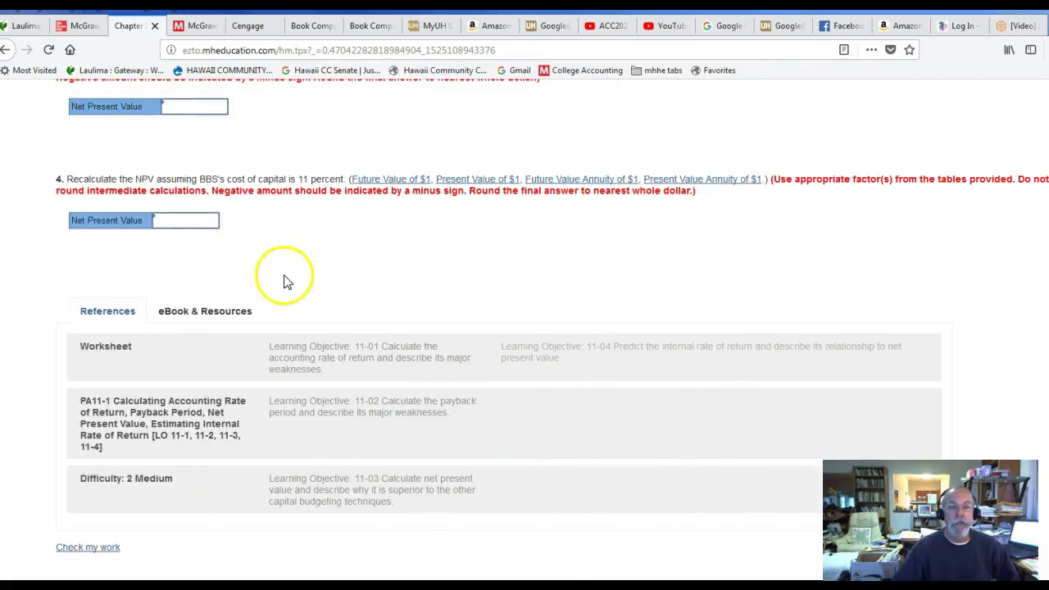
Scroll back up to the PA11-1 data table and click into the empty Payback Period box
{"action": "scroll", "coordinate": [287, 282], "scroll_direction": "up", "scroll_amount": 1}
{"action": "scroll", "coordinate": [287, 283], "scroll_direction": "up", "scroll_amount": 8}
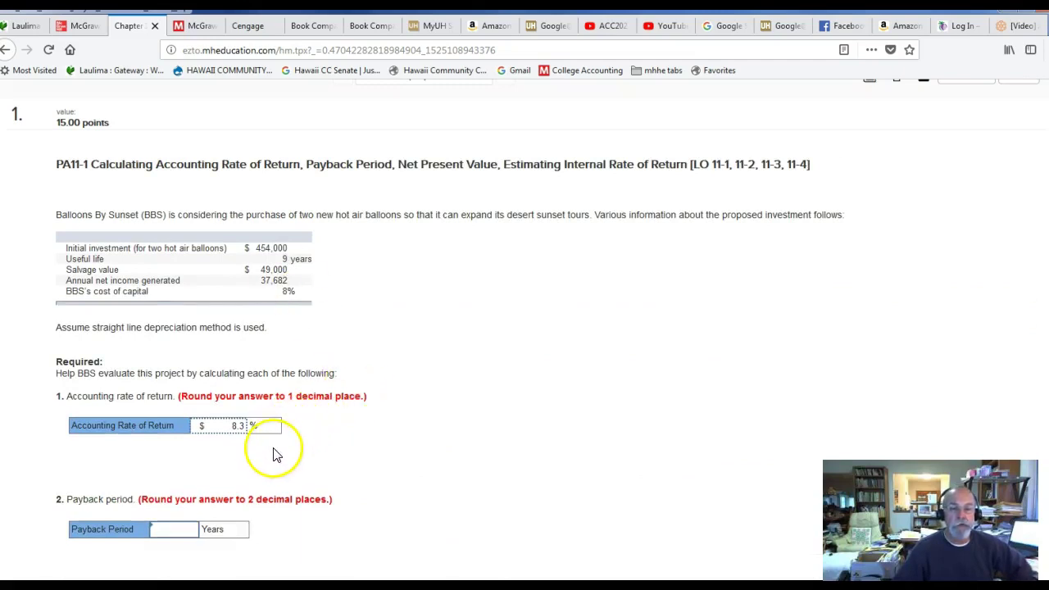
{"action": "left_click", "coordinate": [183, 535]}
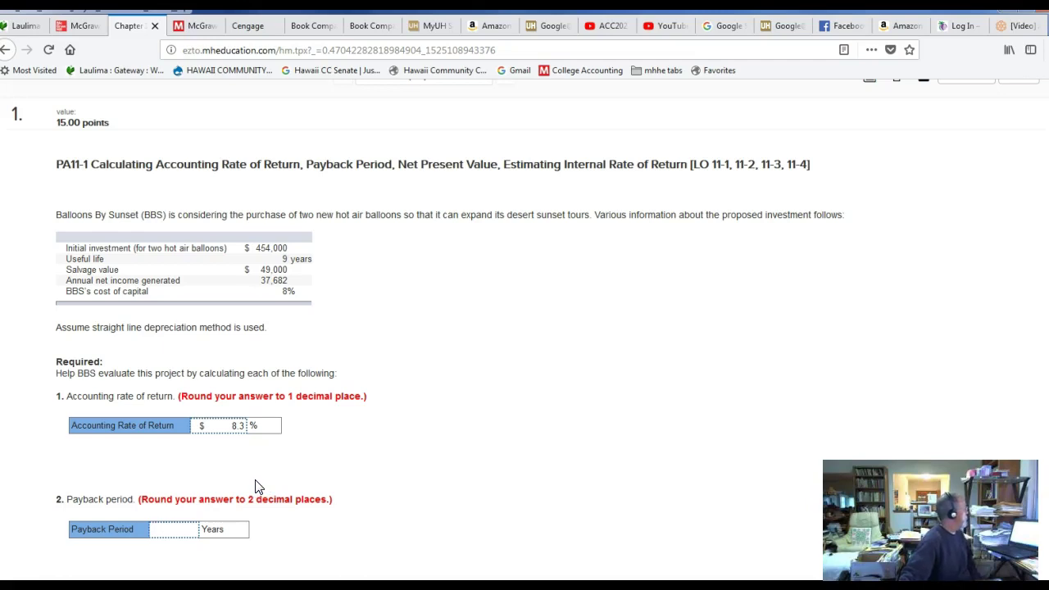
{"action": "left_click", "coordinate": [211, 479]}
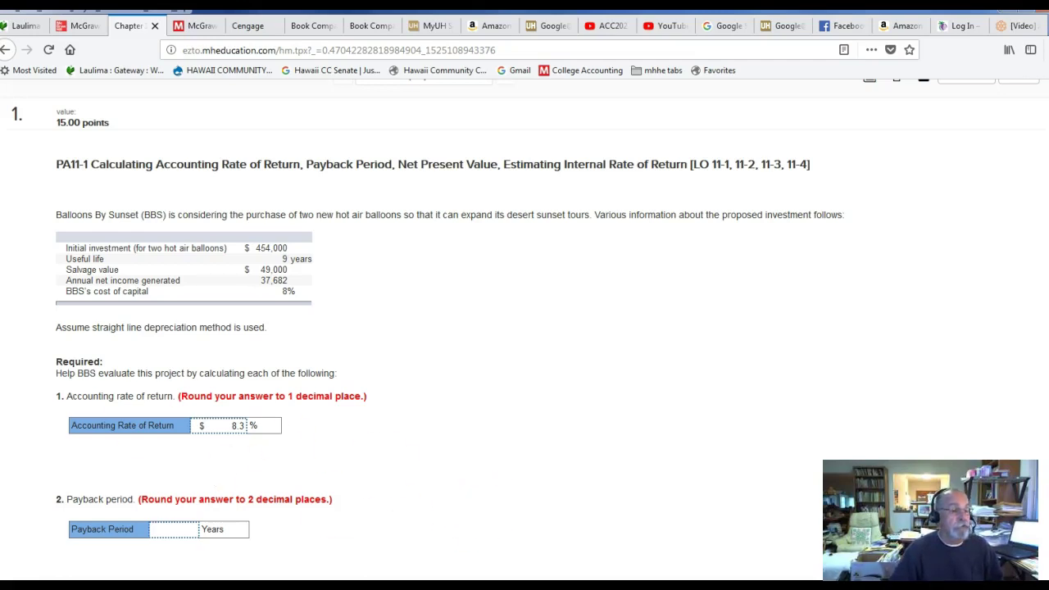
Back in Excel, start section 2 with a Payback period heading in row 14
{"action": "key", "text": "alt+Tab"}
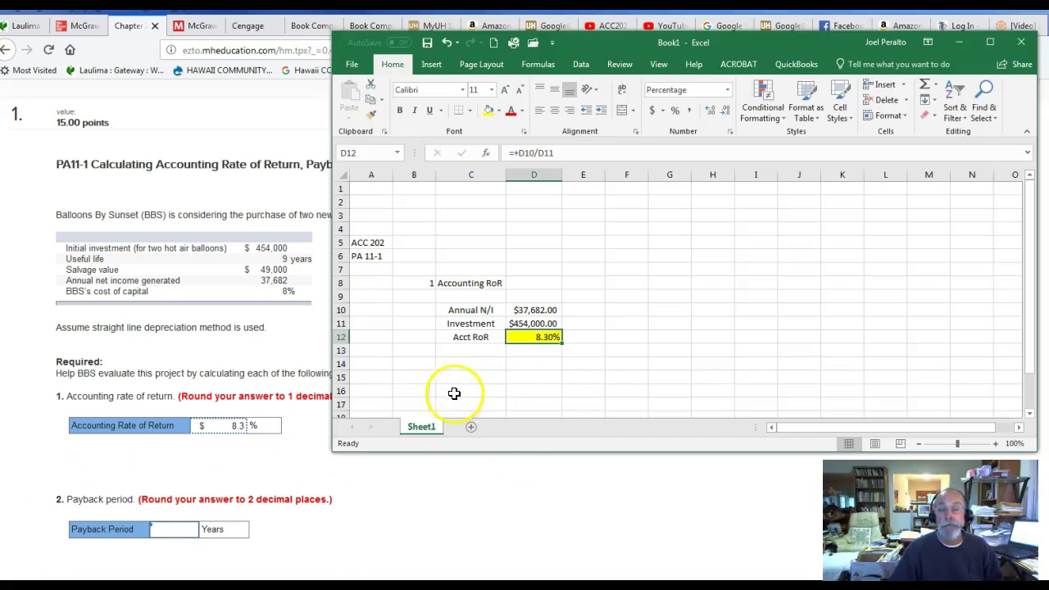
{"action": "left_click_drag", "start_coordinate": [424, 369], "coordinate": [496, 379]}
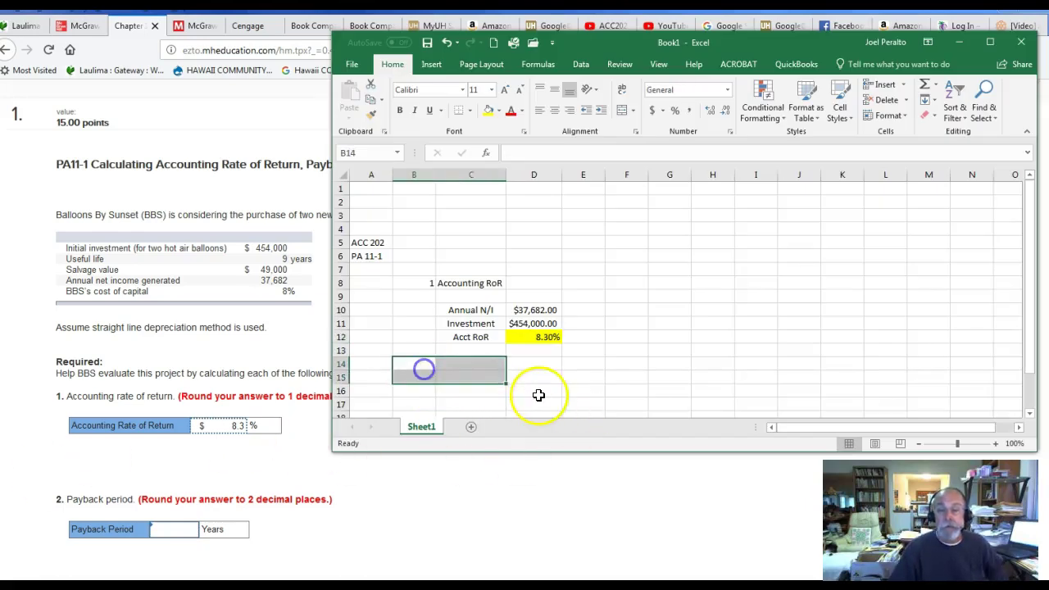
{"action": "left_click", "coordinate": [426, 365]}
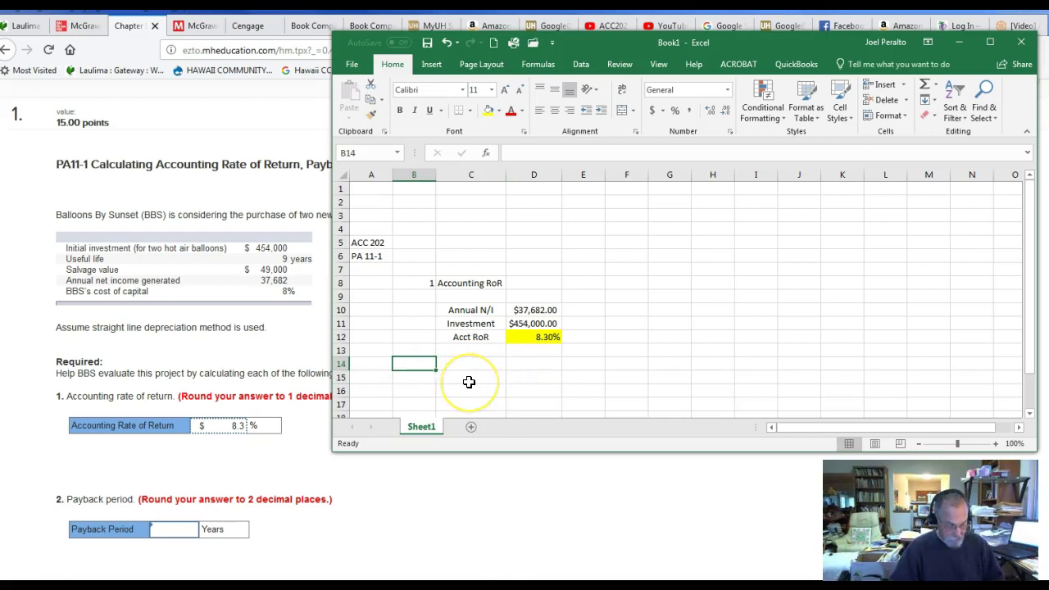
{"action": "type", "text": "1"}
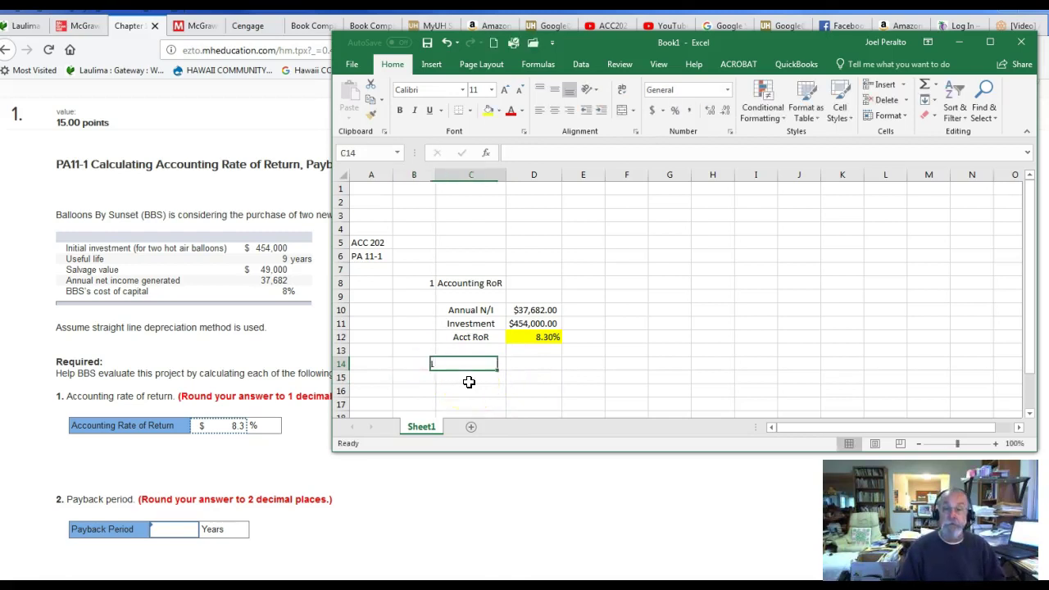
{"action": "type", "text": "2"}
{"action": "key", "text": "Tab"}
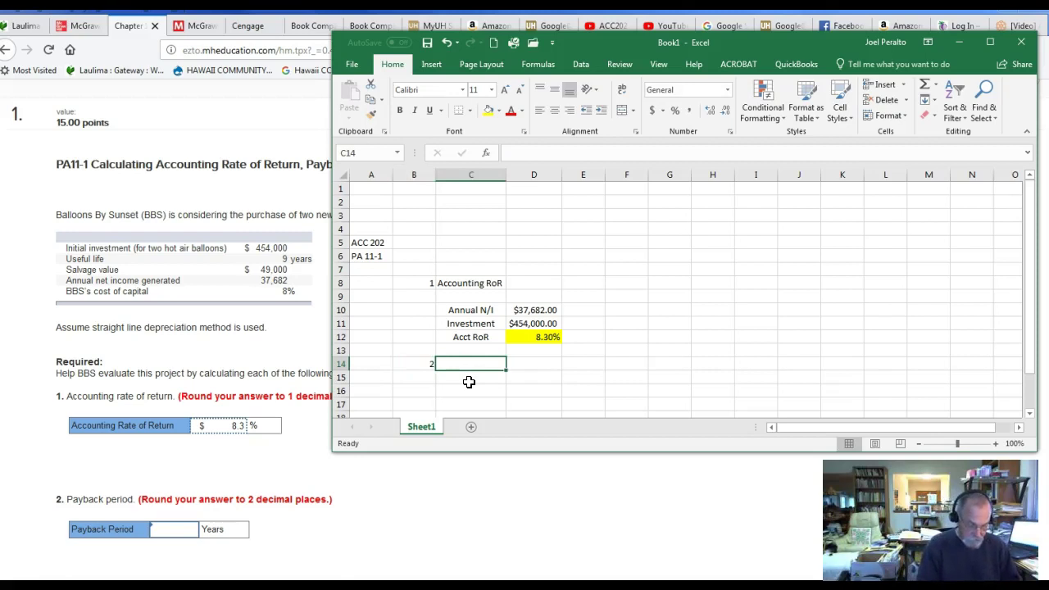
{"action": "type", "text": "Payback "}
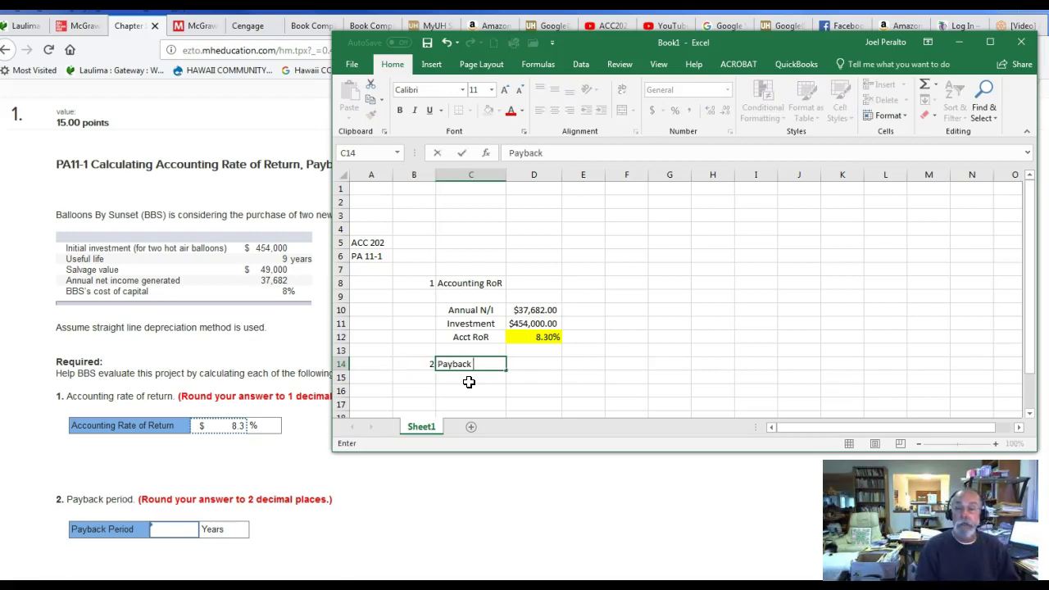
{"action": "type", "text": "period"}
{"action": "key", "text": "Return"}
{"action": "key", "text": "Return"}
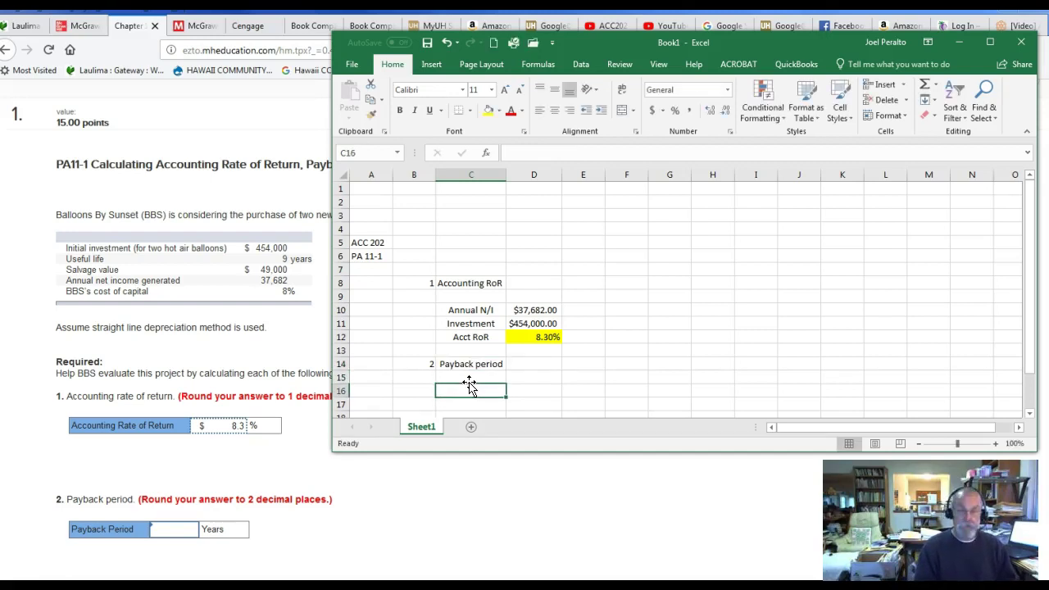
Add an Investment label and copy the $454,000.00 amount from D11 into D16
{"action": "type", "text": "Divi"}
{"action": "key", "text": "BackSpace"}
{"action": "key", "text": "BackSpace"}
{"action": "key", "text": "BackSpace"}
{"action": "key", "text": "BackSpace"}
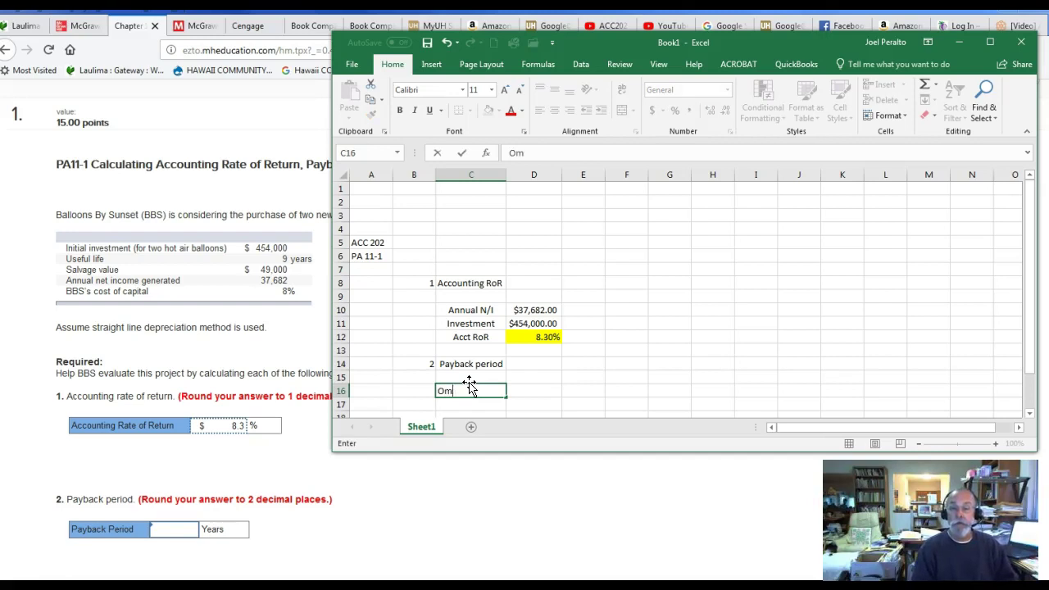
{"action": "type", "text": "Investment"}
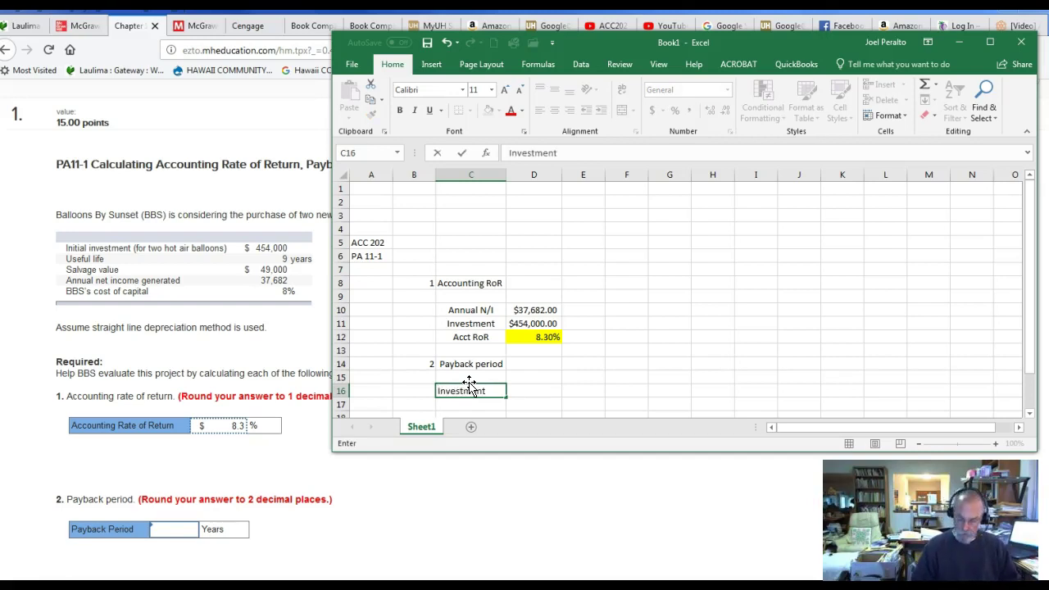
{"action": "key", "text": "Tab"}
{"action": "left_click", "coordinate": [527, 324]}
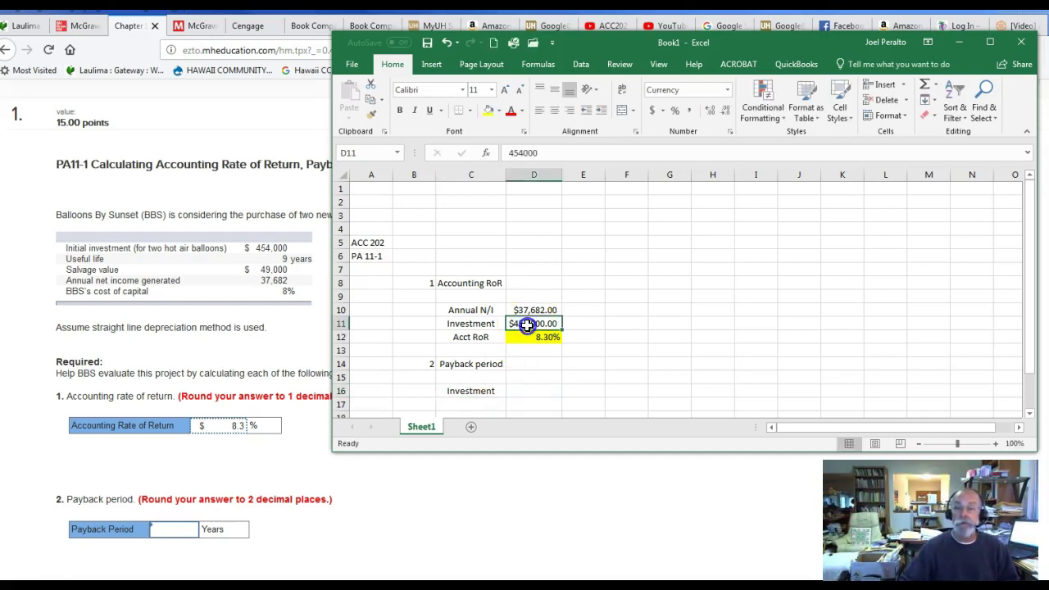
{"action": "key", "text": "ctrl+c"}
{"action": "left_click", "coordinate": [550, 363]}
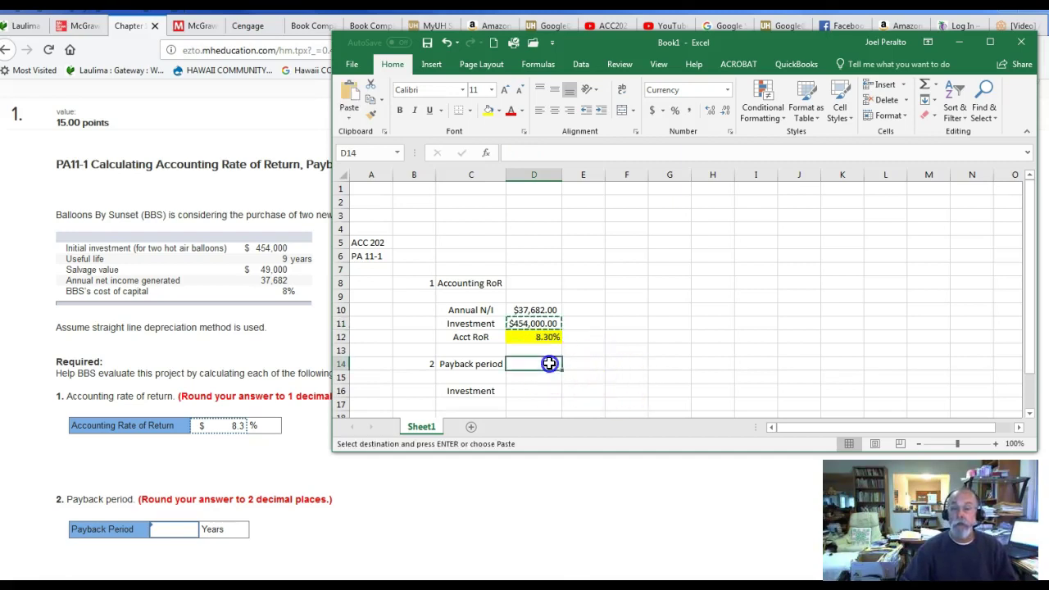
{"action": "left_click", "coordinate": [550, 391]}
{"action": "key", "text": "Return"}
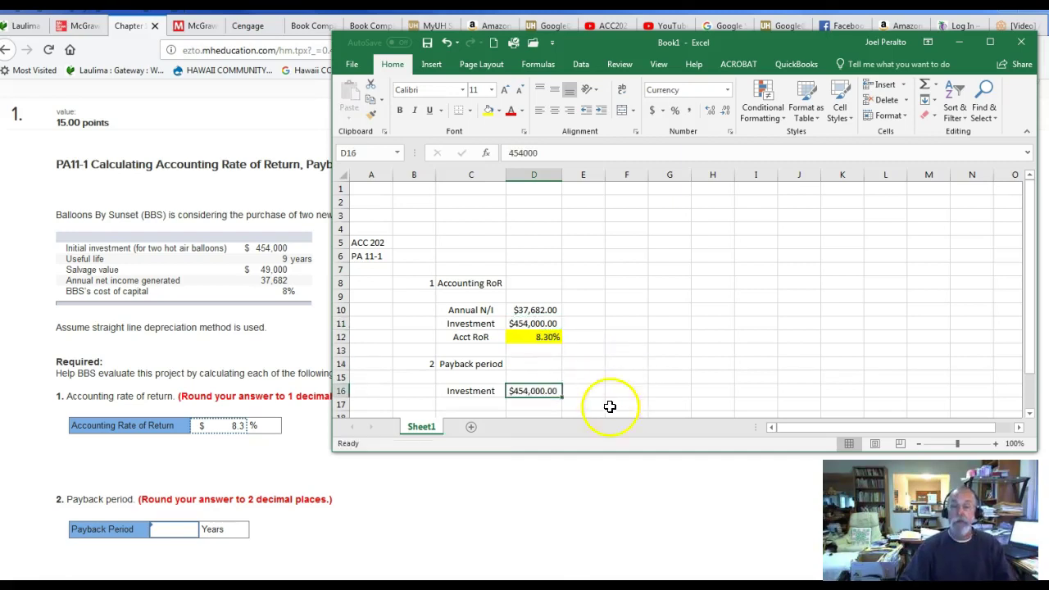
Add the Annual NCF label and a Net Income row with 37682
{"action": "left_click", "coordinate": [485, 405]}
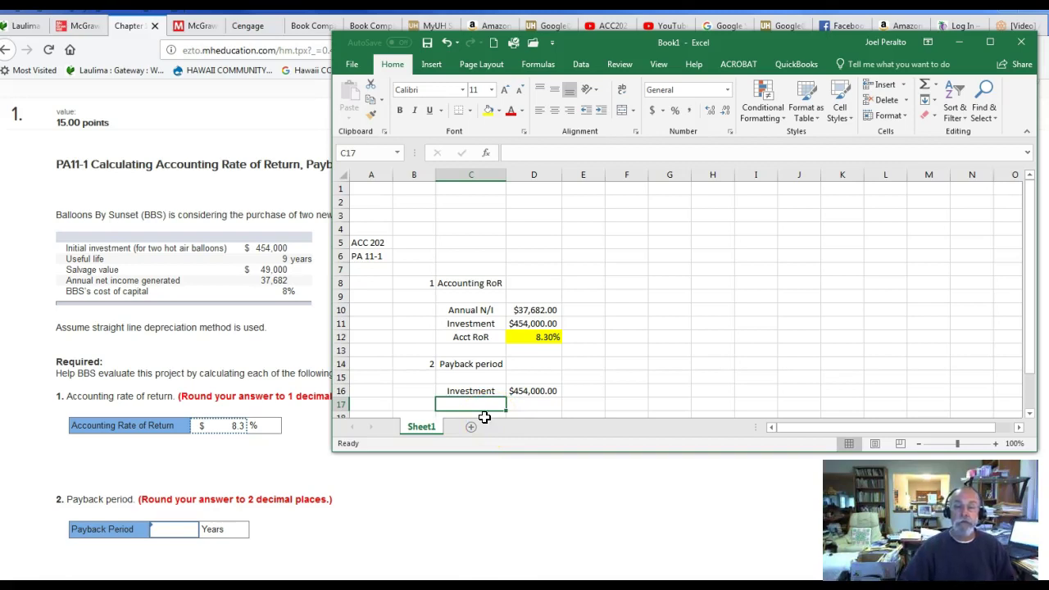
{"action": "type", "text": "A"}
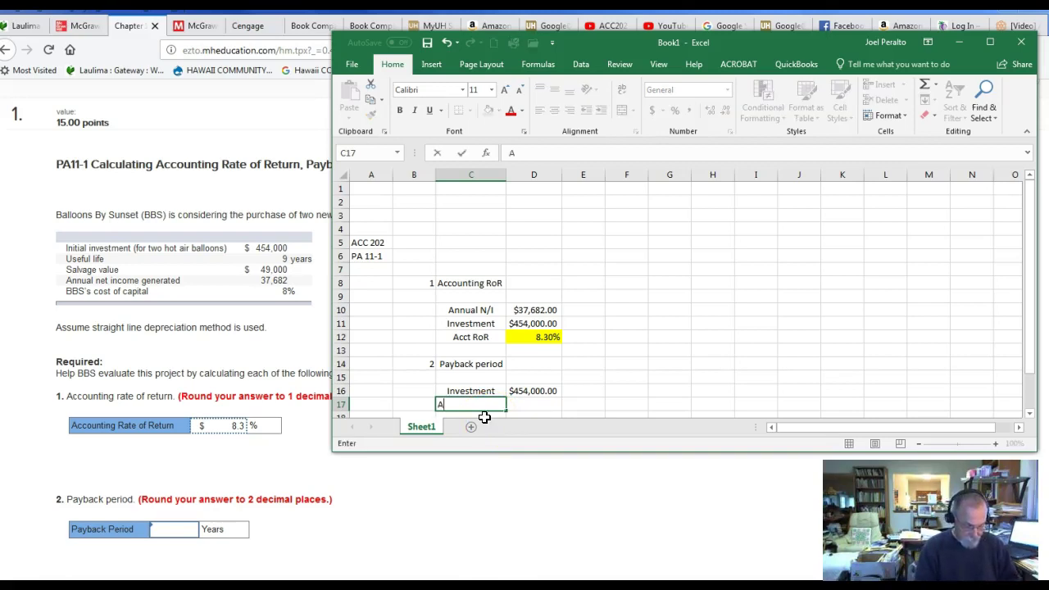
{"action": "type", "text": "nnual N"}
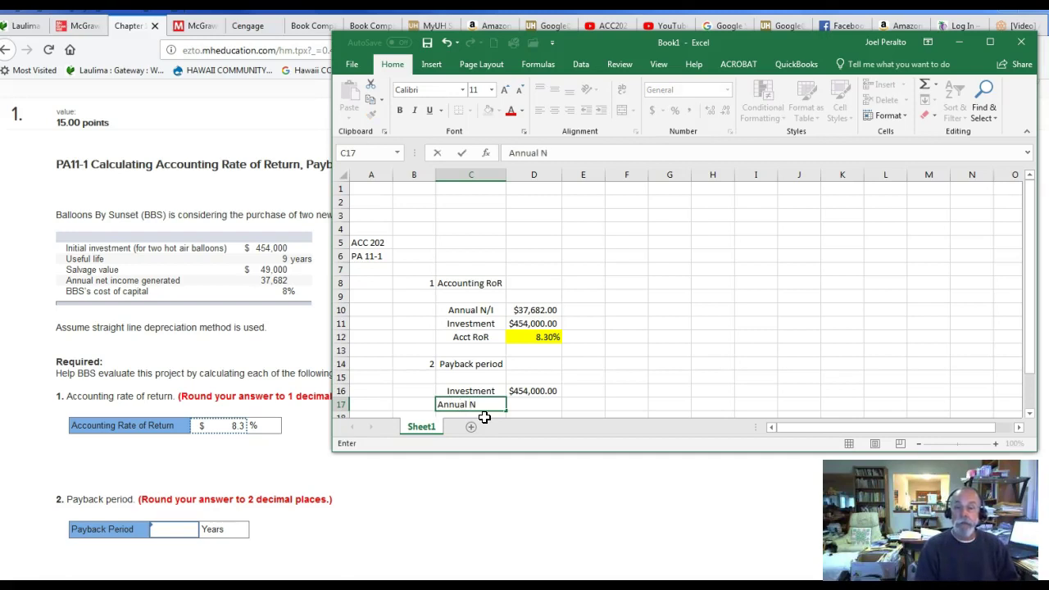
{"action": "type", "text": "CF"}
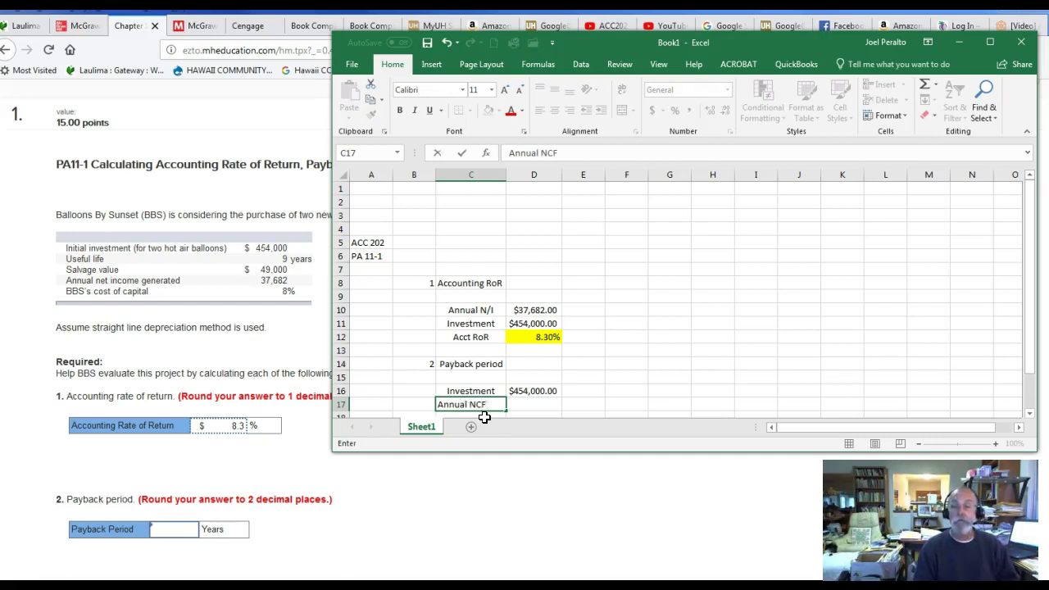
{"action": "key", "text": "Tab"}
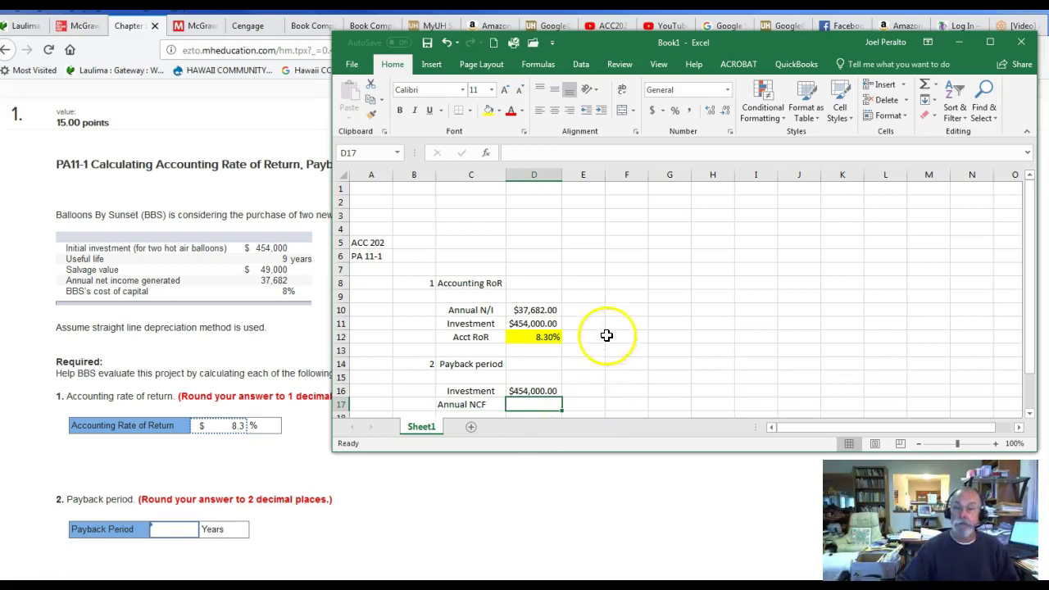
{"action": "scroll", "coordinate": [604, 334], "scroll_direction": "down", "scroll_amount": 2}
{"action": "left_click", "coordinate": [490, 336]}
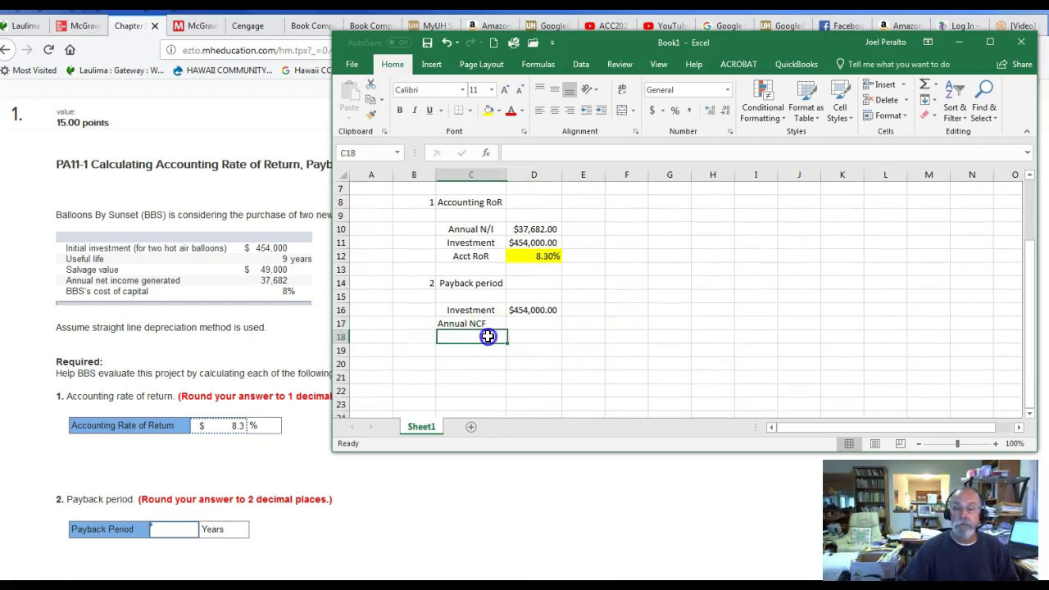
{"action": "type", "text": "Net"}
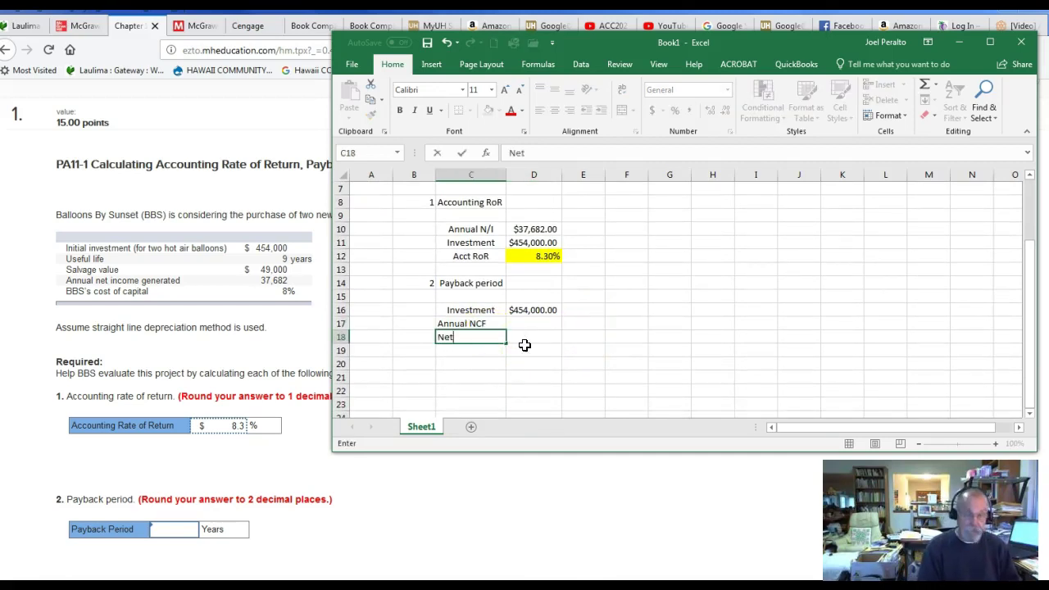
{"action": "type", "text": " Income"}
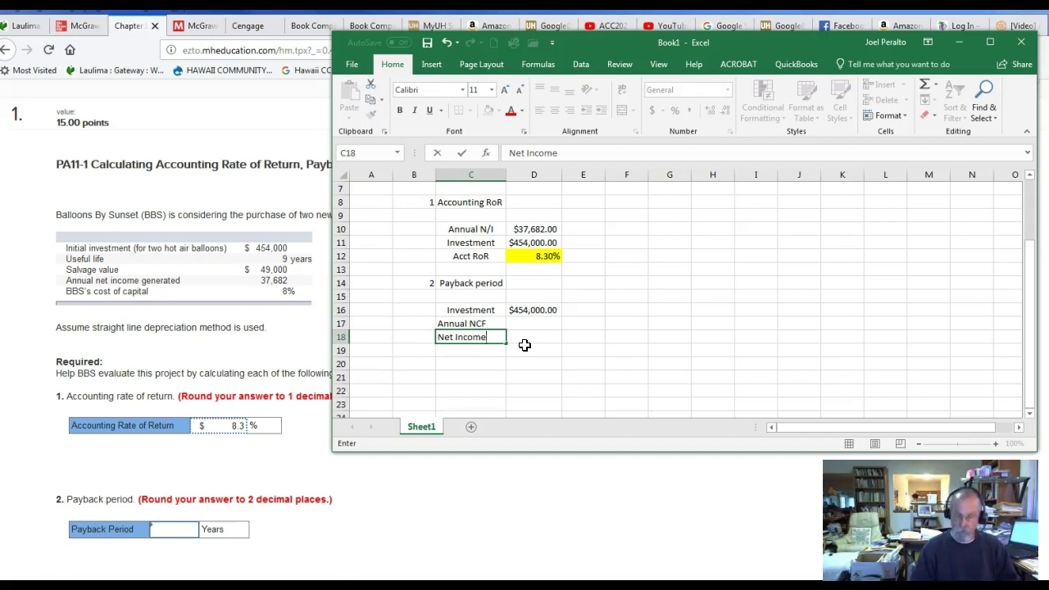
{"action": "key", "text": "Tab"}
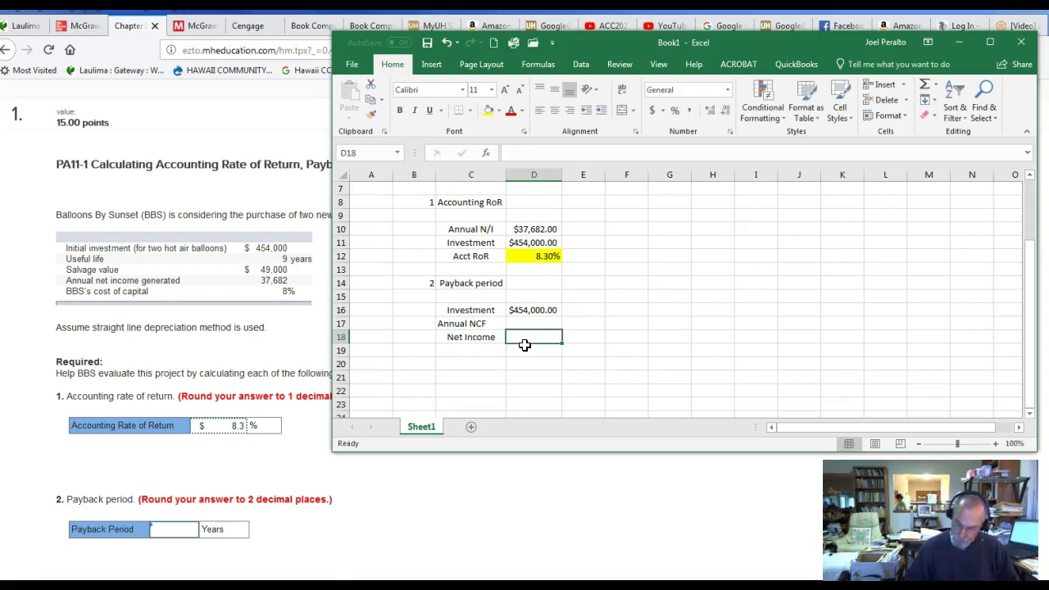
{"action": "type", "text": "37"}
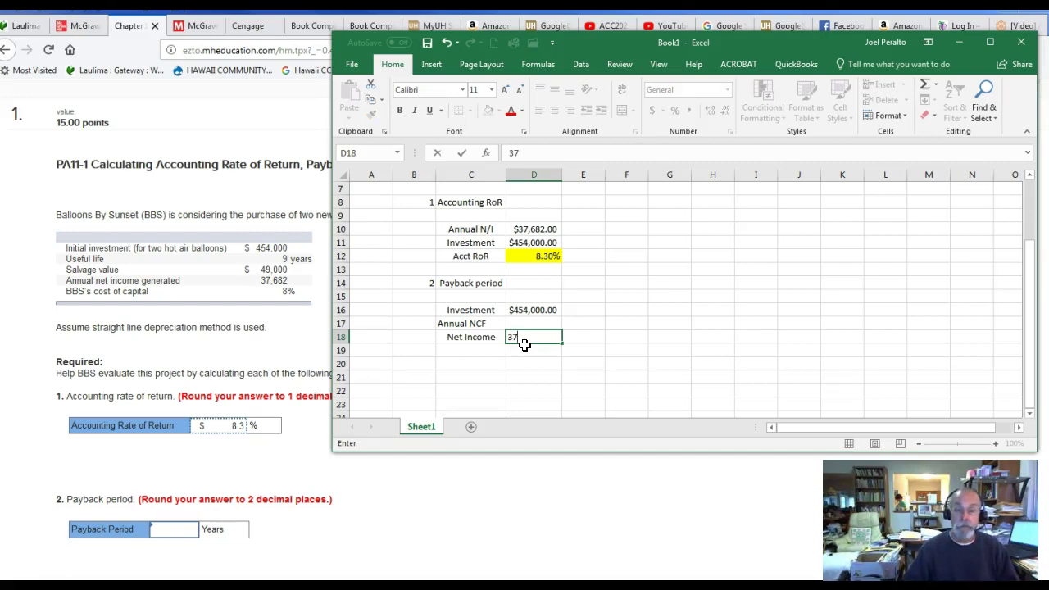
{"action": "type", "text": "682"}
{"action": "key", "text": "Return"}
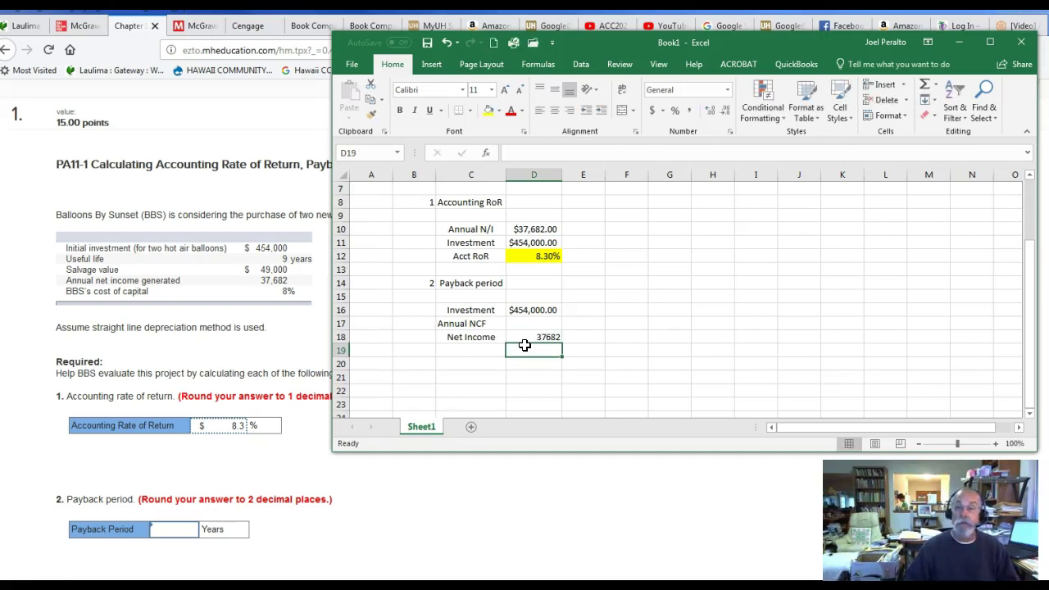
Add the Add back Dep Exp label and autofit column C
{"action": "left_click", "coordinate": [487, 349]}
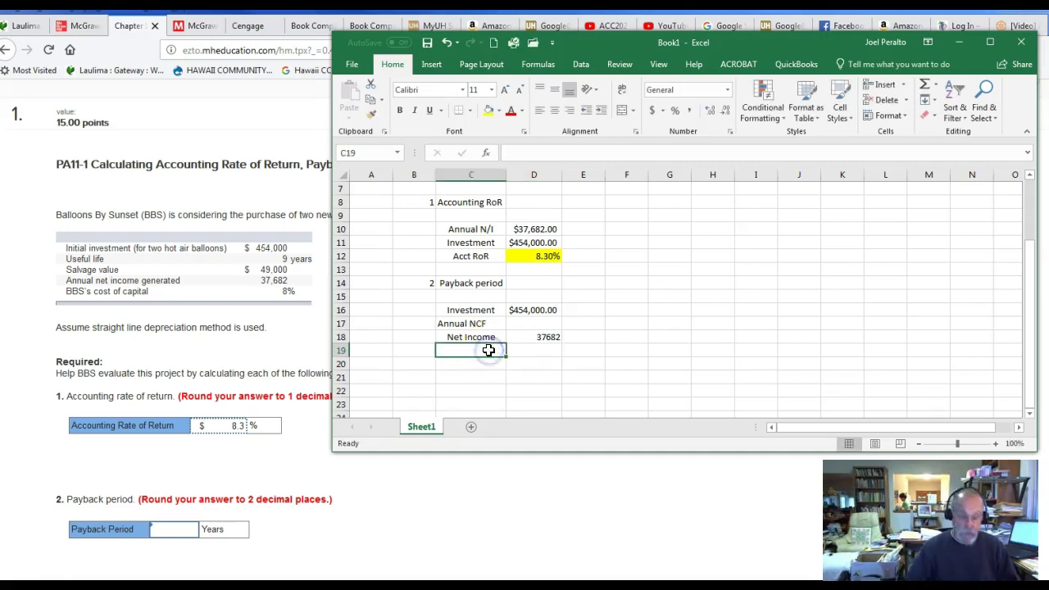
{"action": "type", "text": "Ad"}
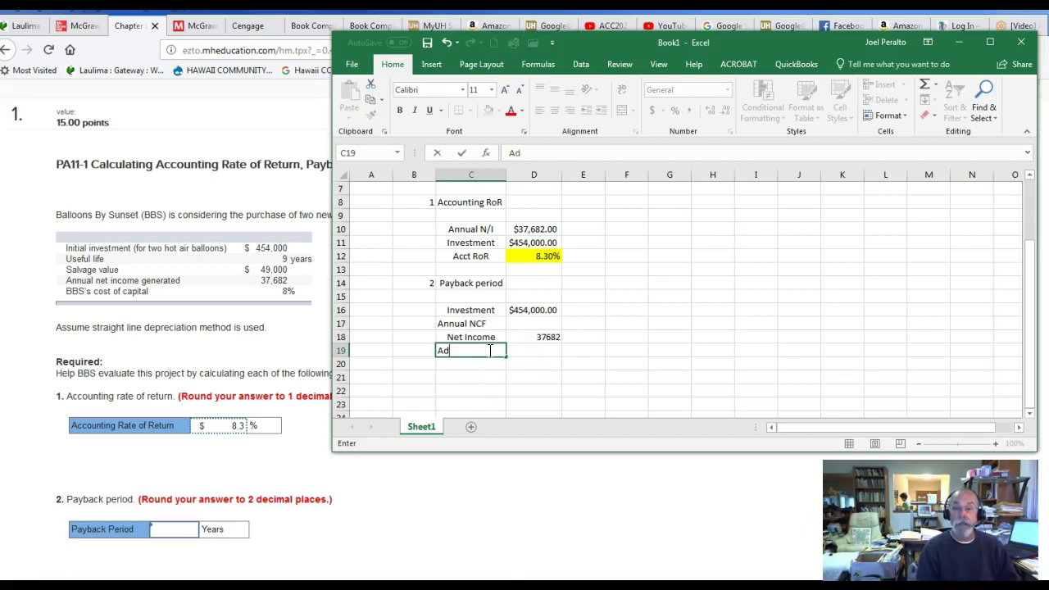
{"action": "type", "text": "d back De"}
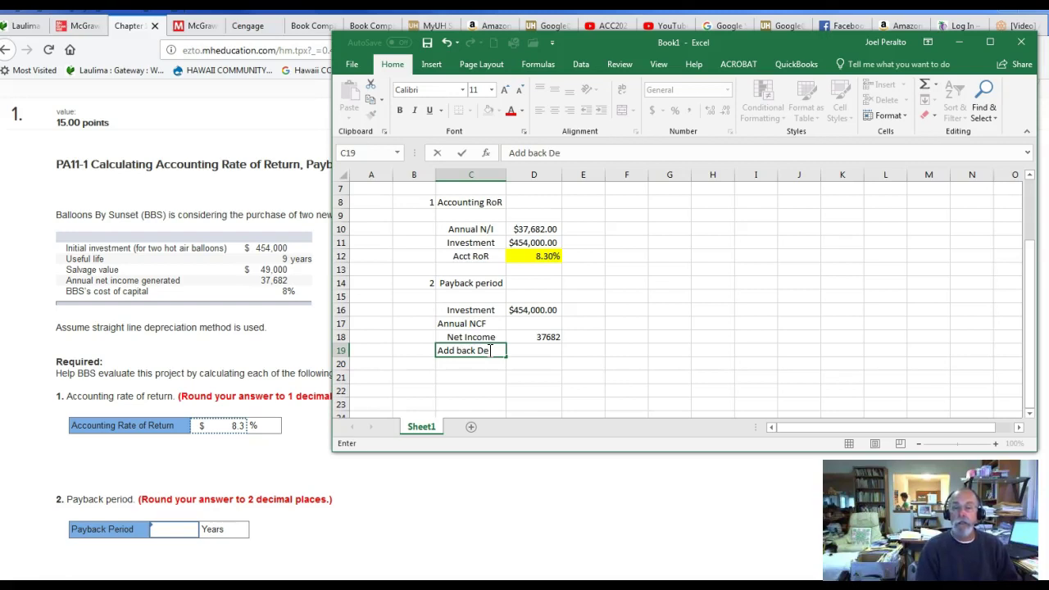
{"action": "type", "text": "p Exp"}
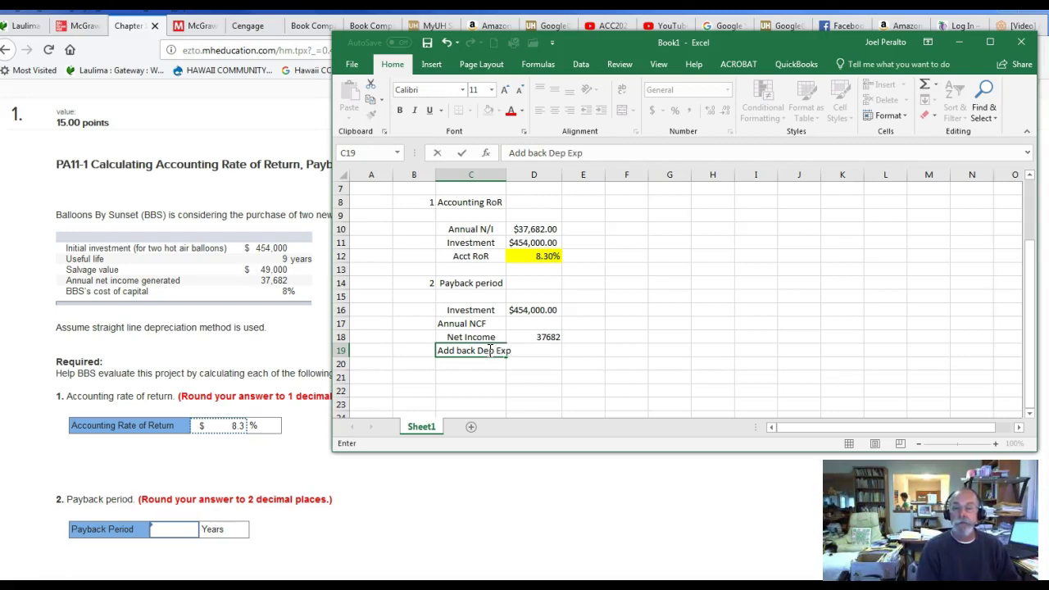
{"action": "key", "text": "Return"}
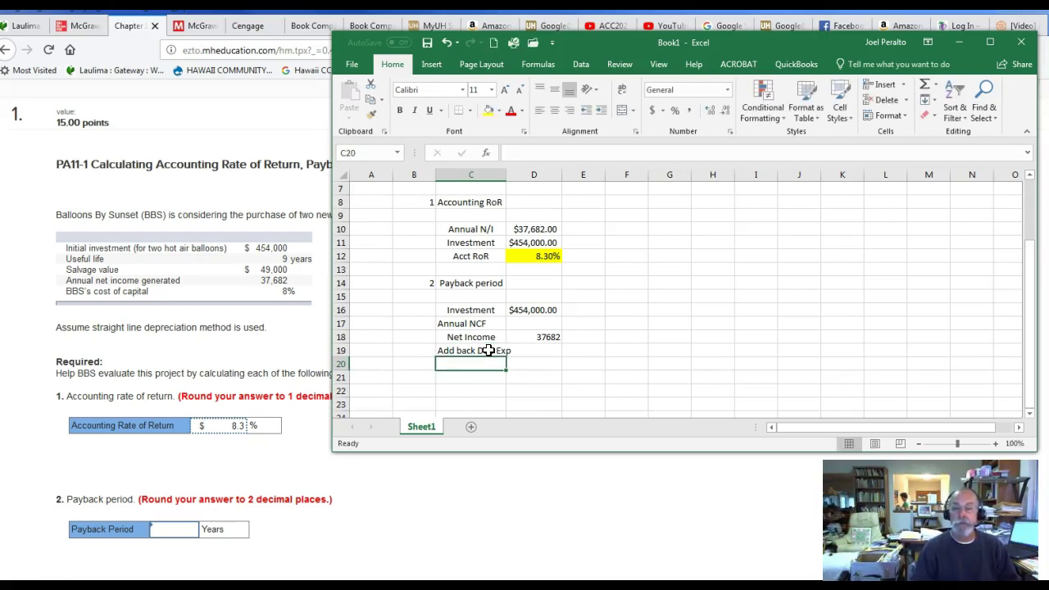
{"action": "double_click", "coordinate": [508, 175]}
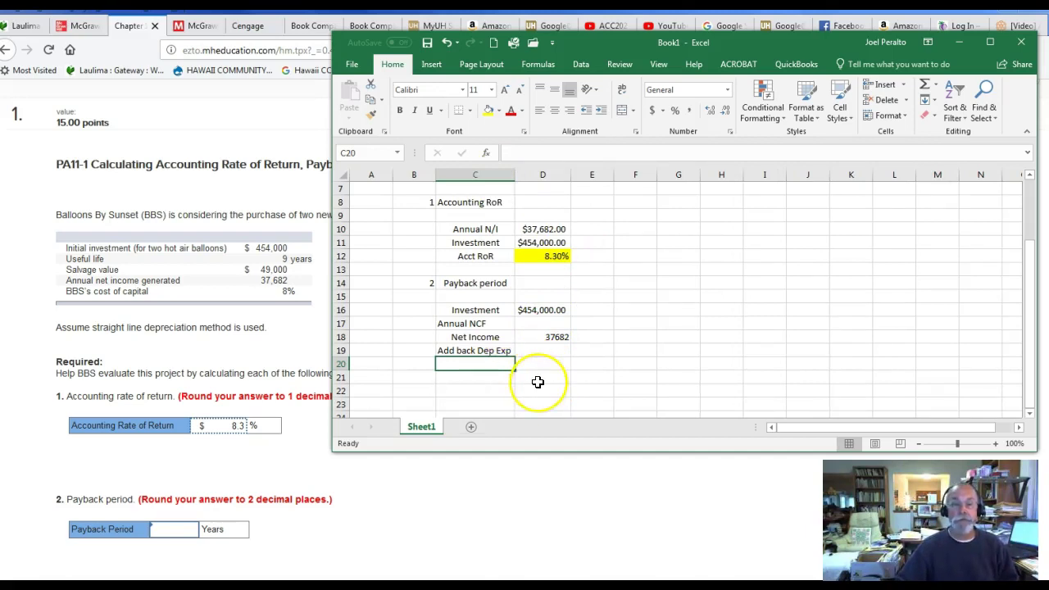
Enter Investment 454000 in row 20 and Est S/V -49000 in row 21
{"action": "type", "text": "Investm"}
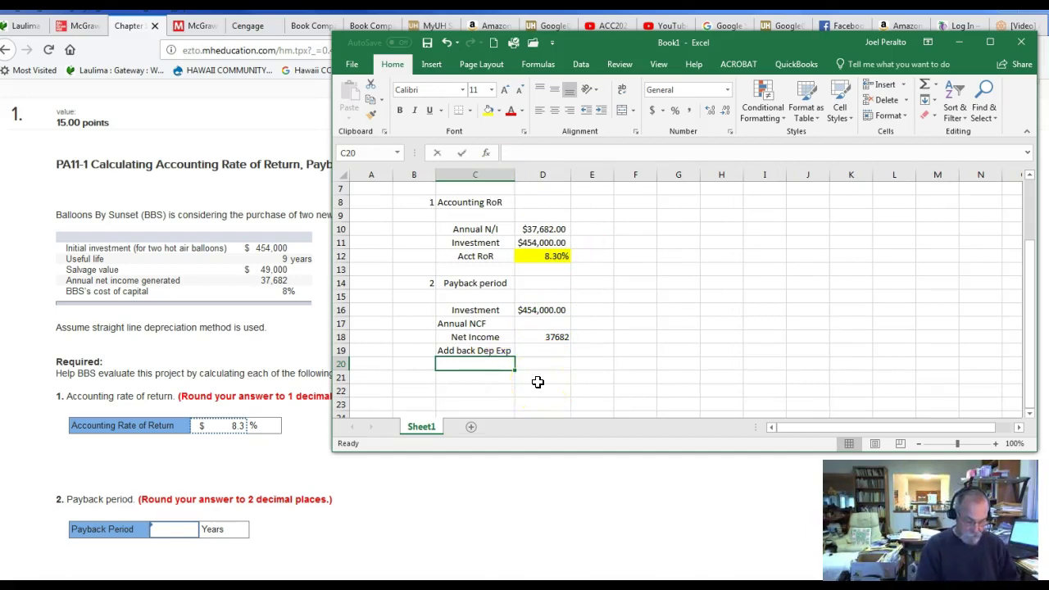
{"action": "type", "text": "ent"}
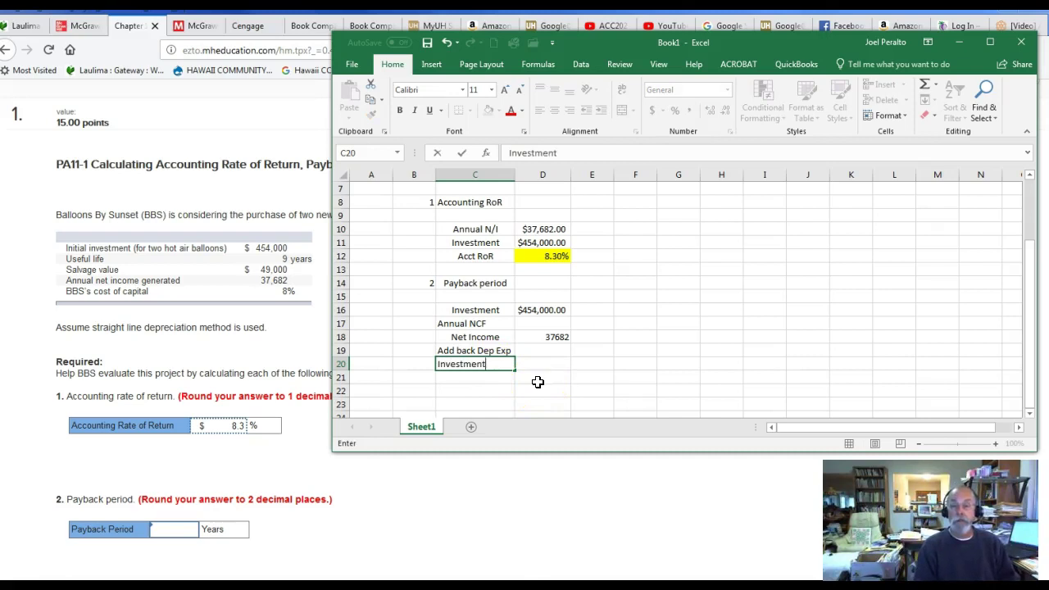
{"action": "key", "text": "Tab"}
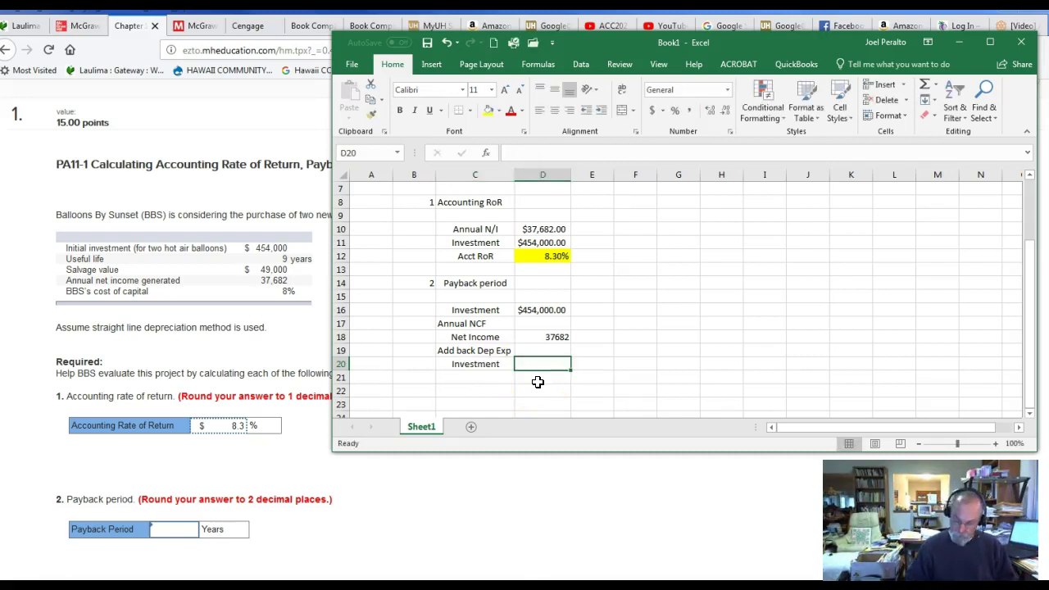
{"action": "type", "text": "454000"}
{"action": "key", "text": "Return"}
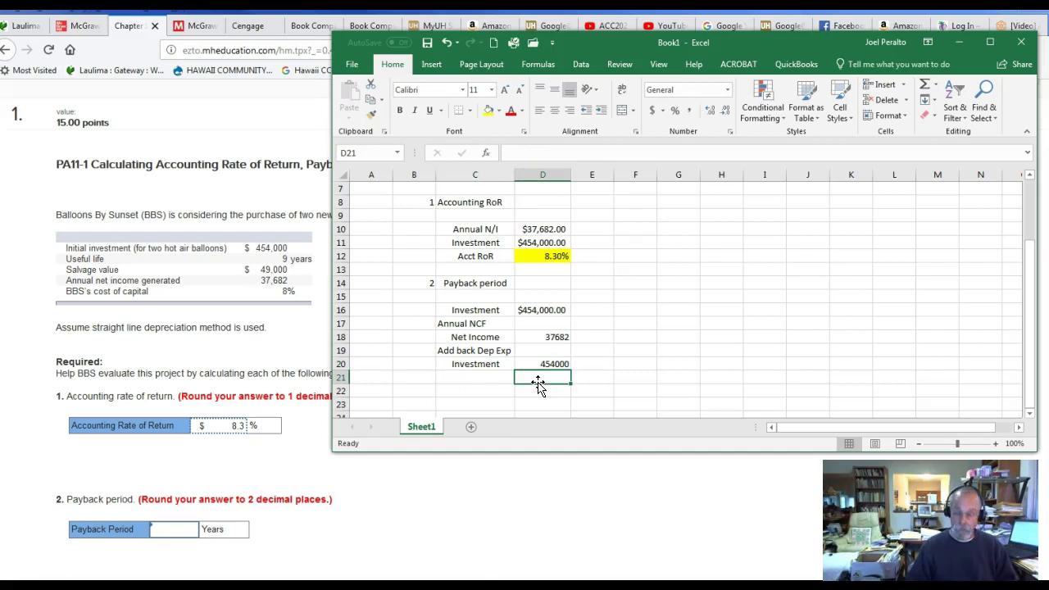
{"action": "key", "text": "Left"}
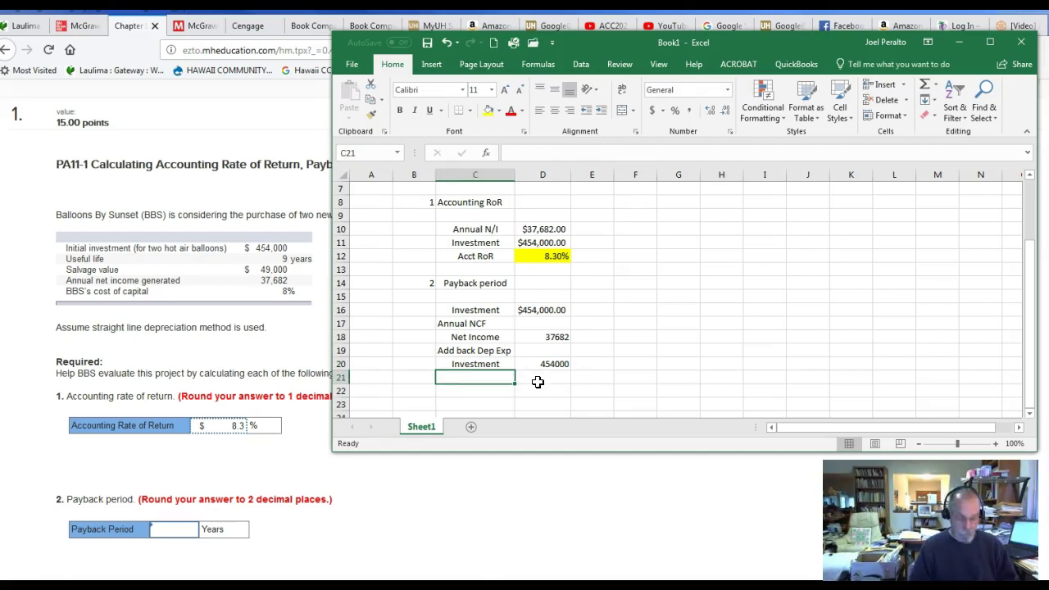
{"action": "type", "text": "Est S/V"}
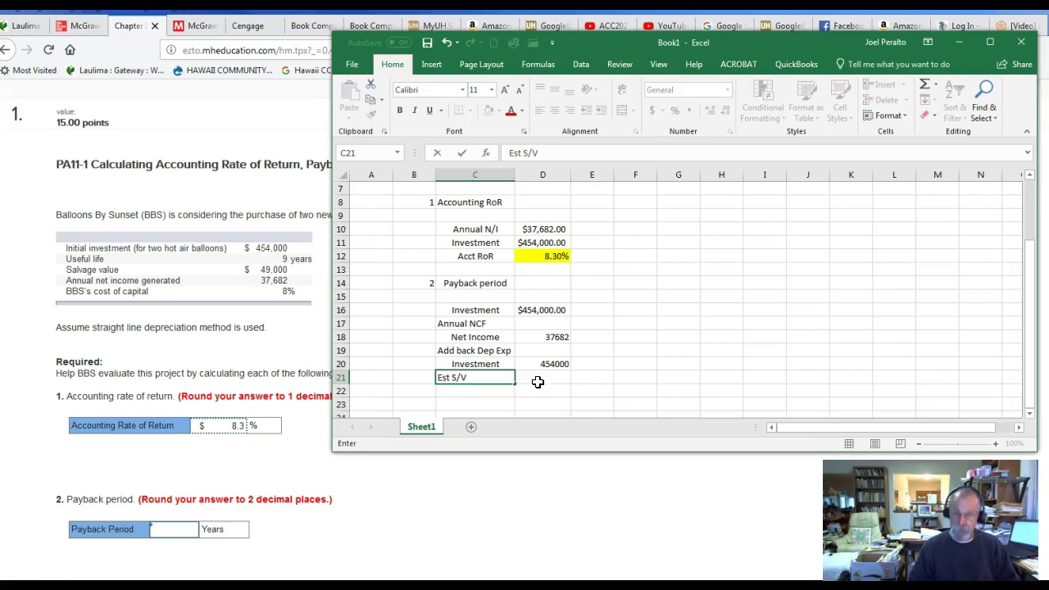
{"action": "left_click", "coordinate": [539, 384]}
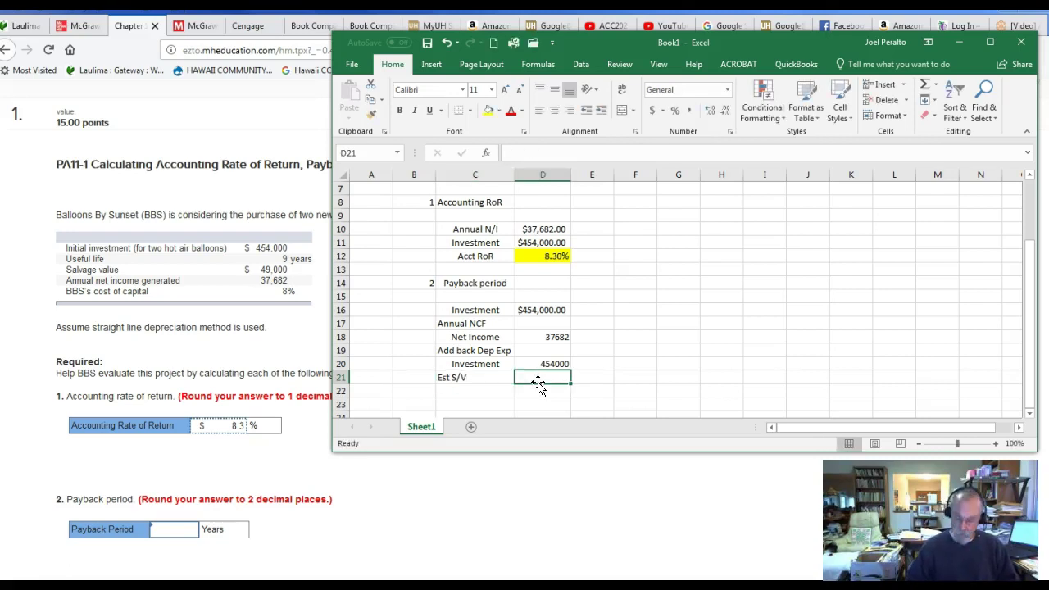
{"action": "type", "text": "-49000"}
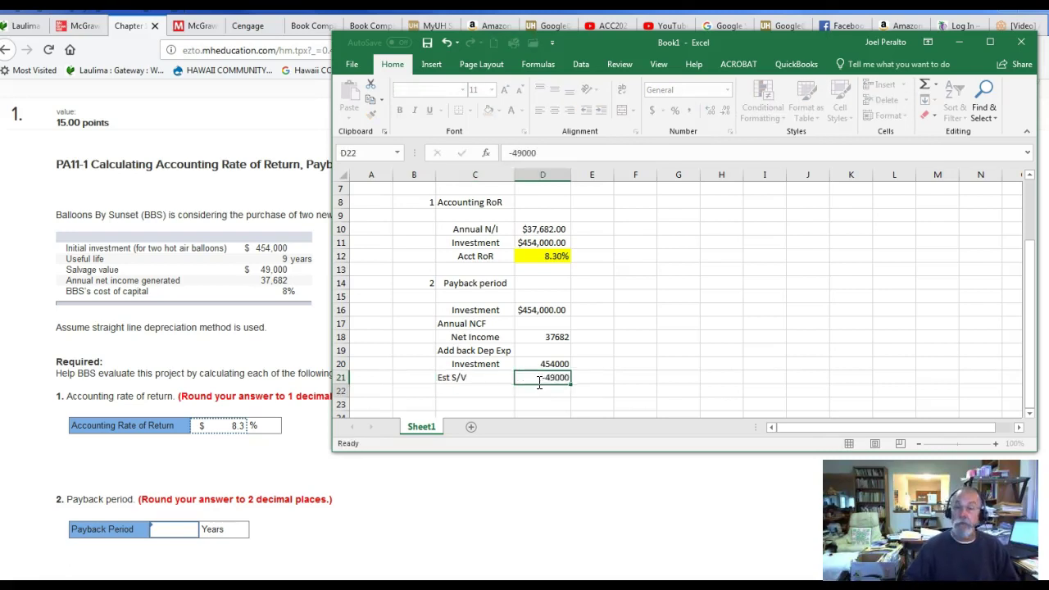
{"action": "key", "text": "Return"}
Add a Net Dep Value row with the formula +D20+D21 in D22
{"action": "key", "text": "Left"}
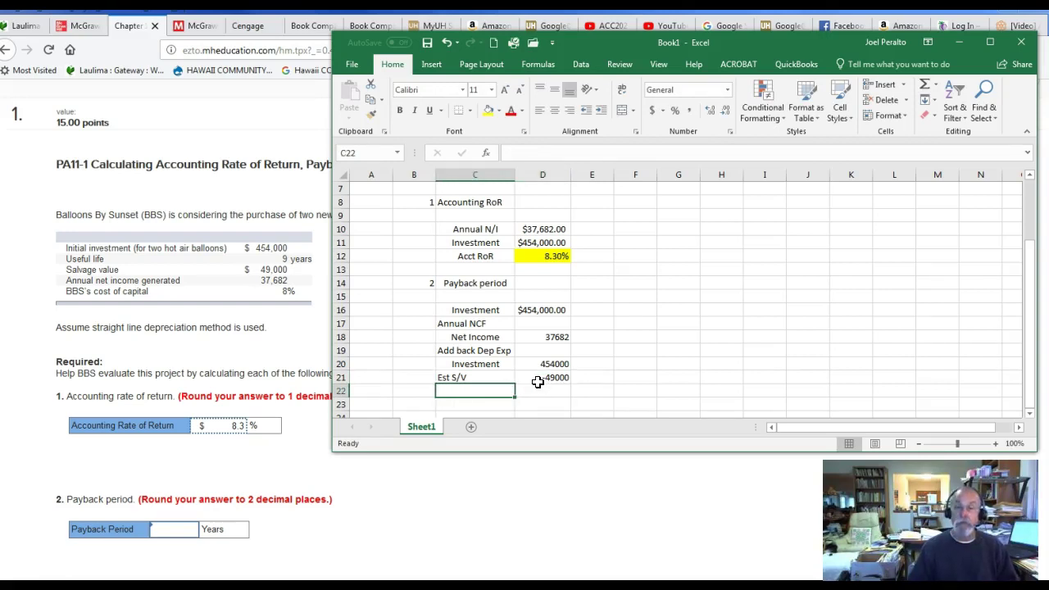
{"action": "type", "text": "Net "}
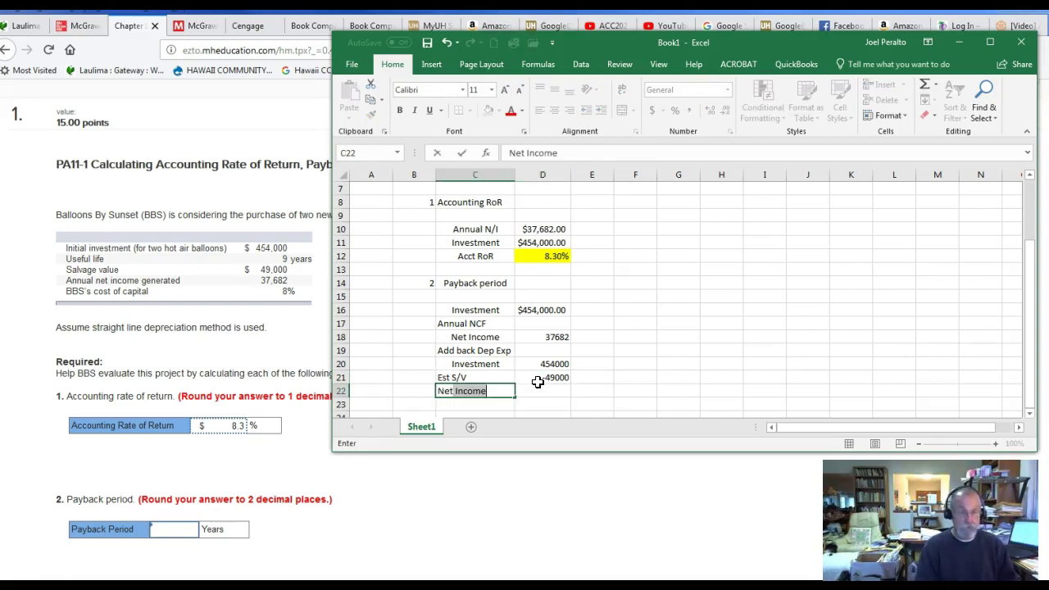
{"action": "type", "text": "Dep Value"}
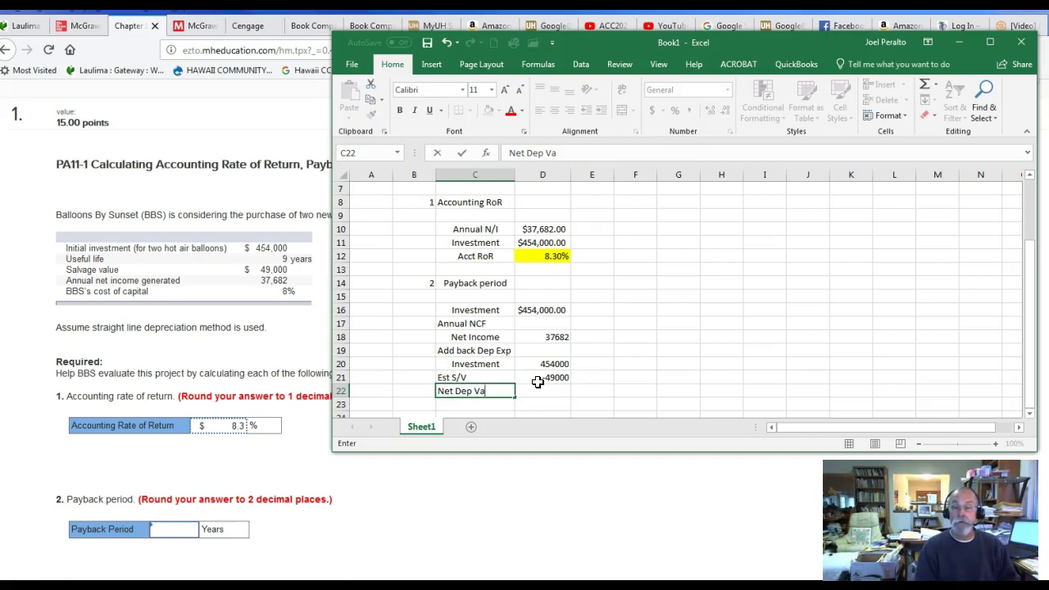
{"action": "left_click", "coordinate": [541, 389]}
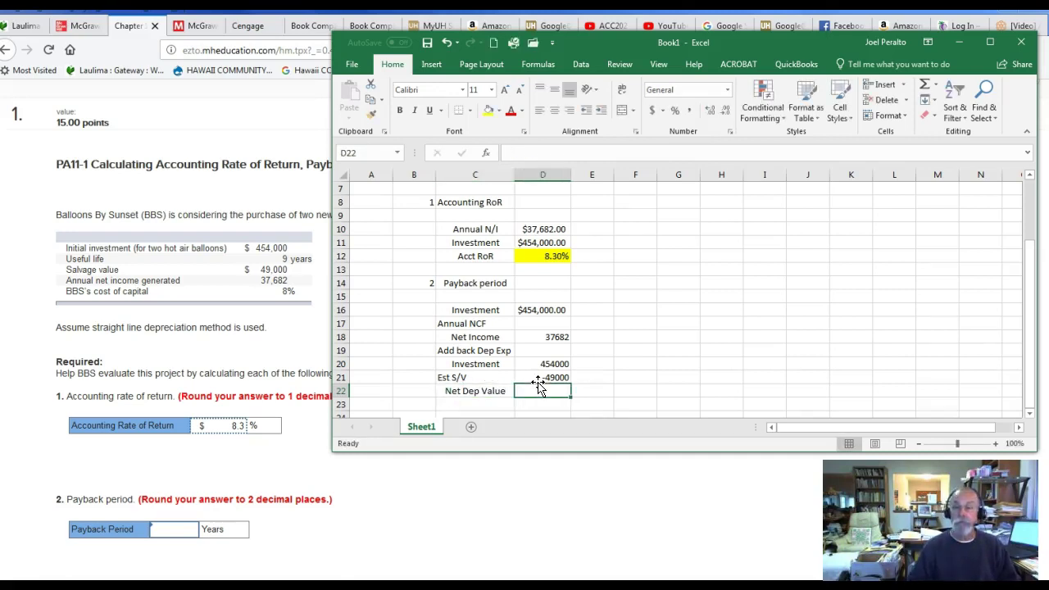
{"action": "type", "text": "+"}
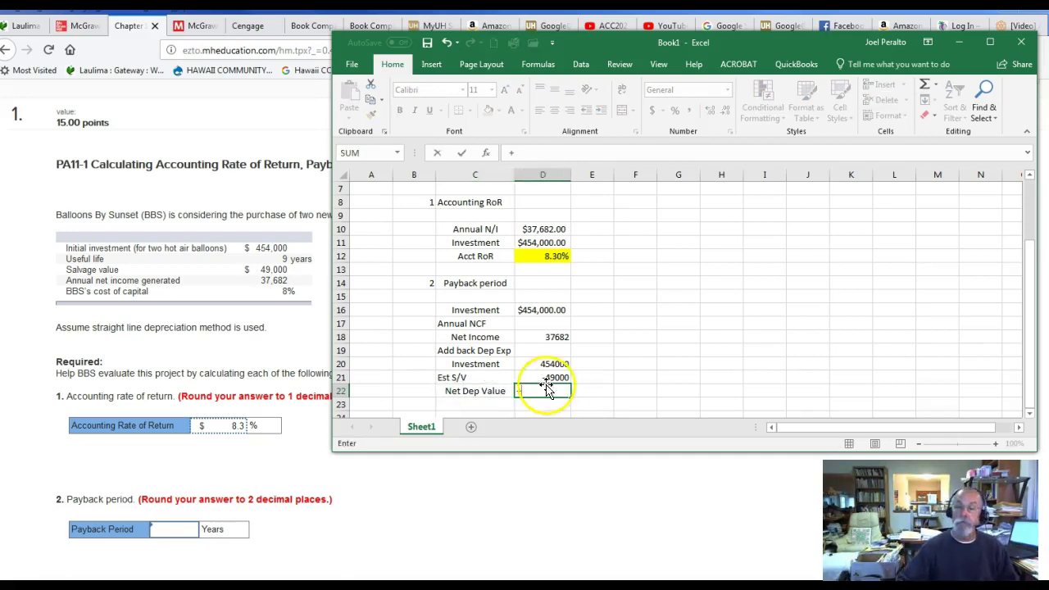
{"action": "left_click", "coordinate": [554, 364]}
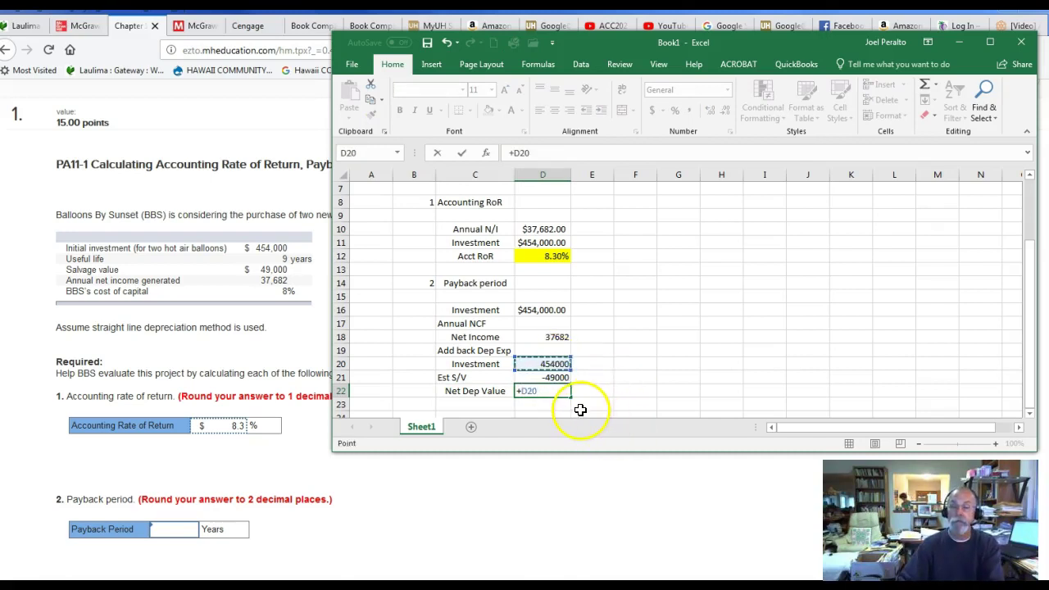
{"action": "type", "text": "+"}
{"action": "left_click", "coordinate": [569, 378]}
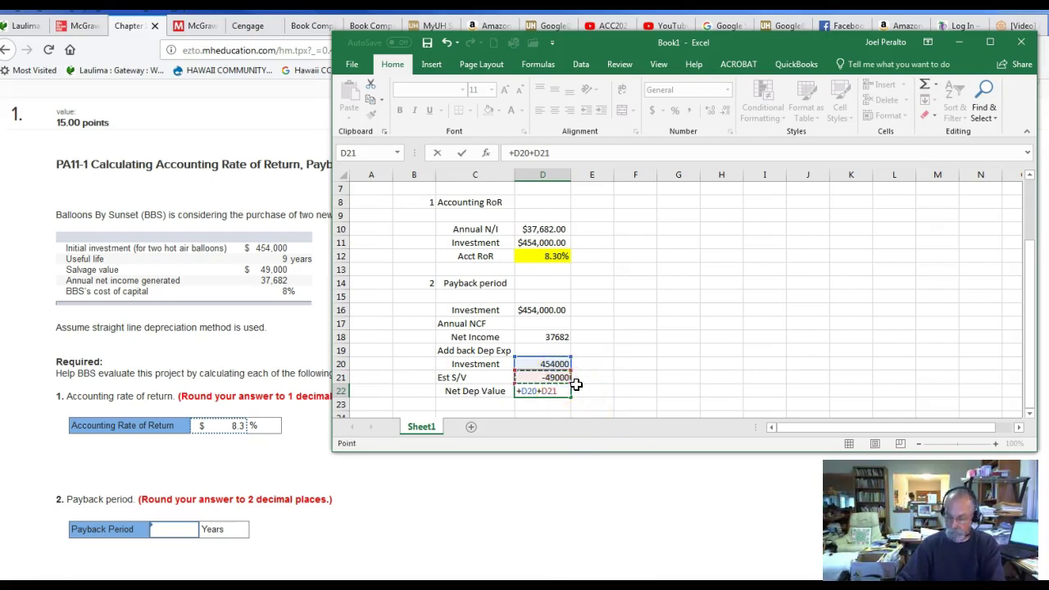
{"action": "key", "text": "Return"}
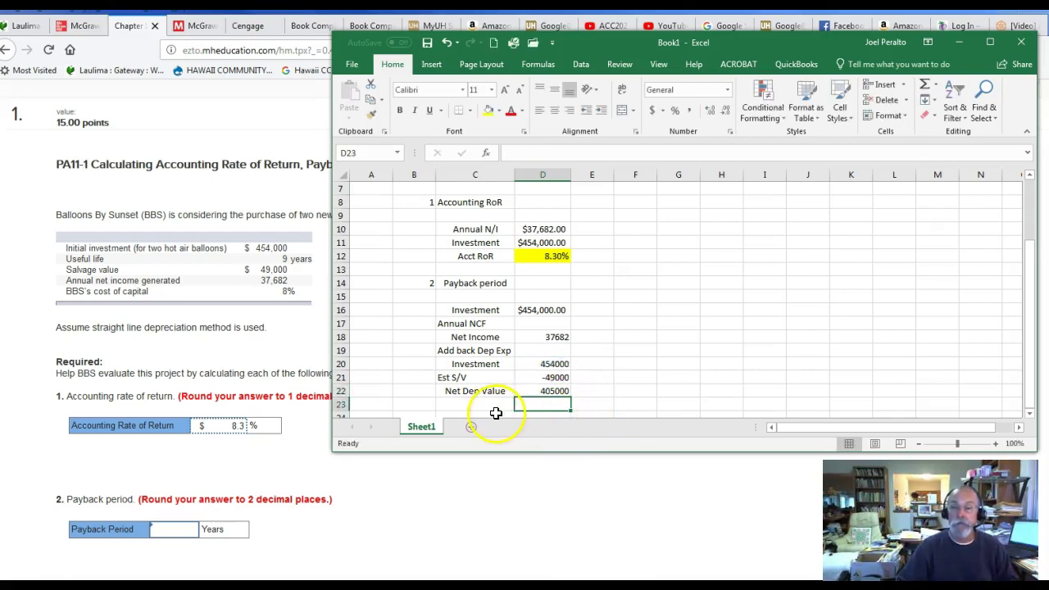
Add an 'EUL in years' row with a 9-year useful life in D23
{"action": "left_click", "coordinate": [489, 405]}
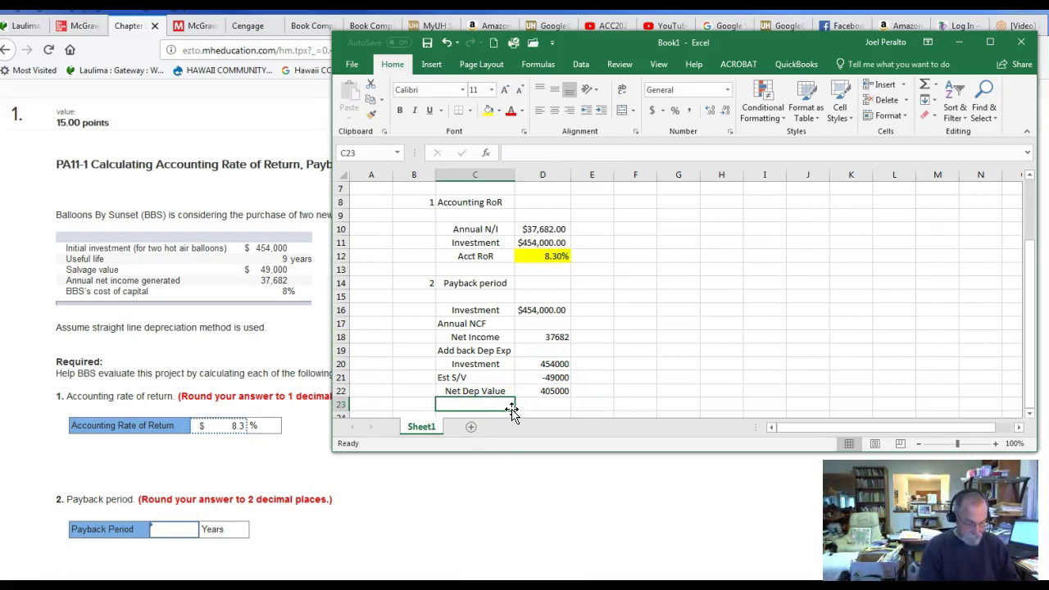
{"action": "type", "text": "EUL in year"}
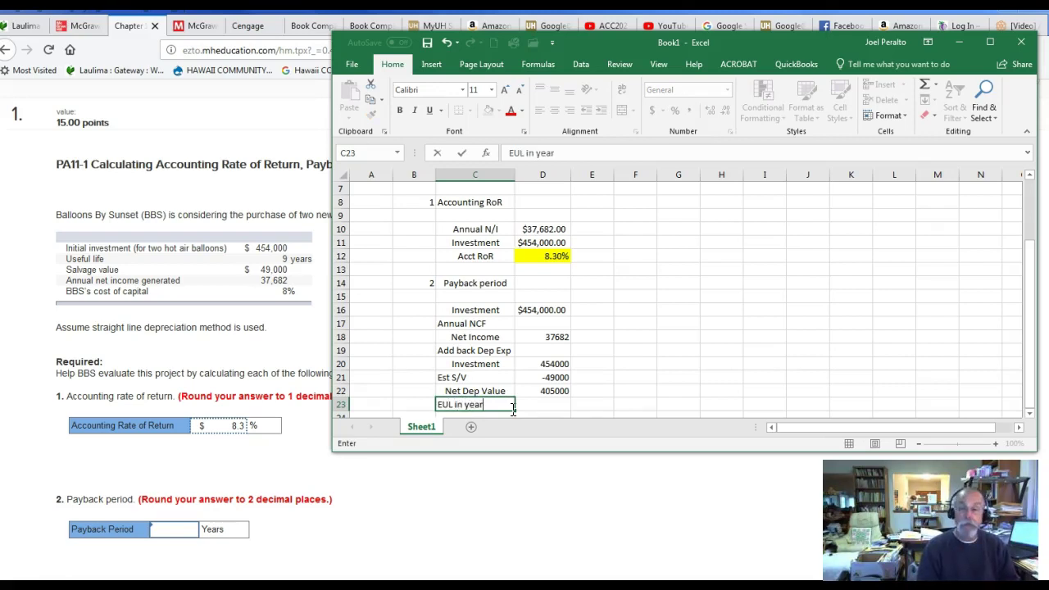
{"action": "type", "text": "s"}
{"action": "key", "text": "Return"}
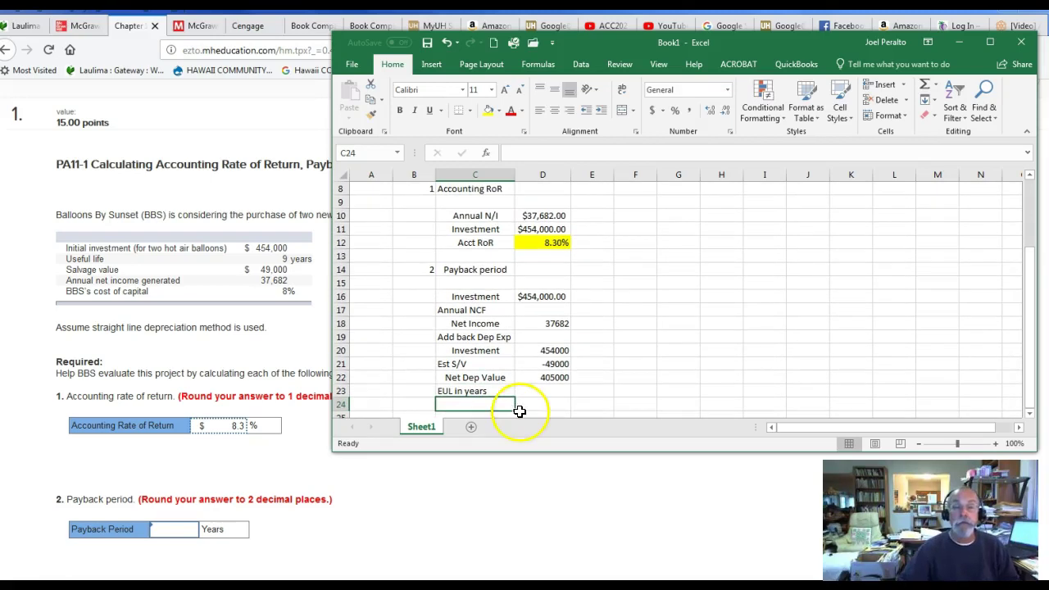
{"action": "left_click", "coordinate": [555, 392]}
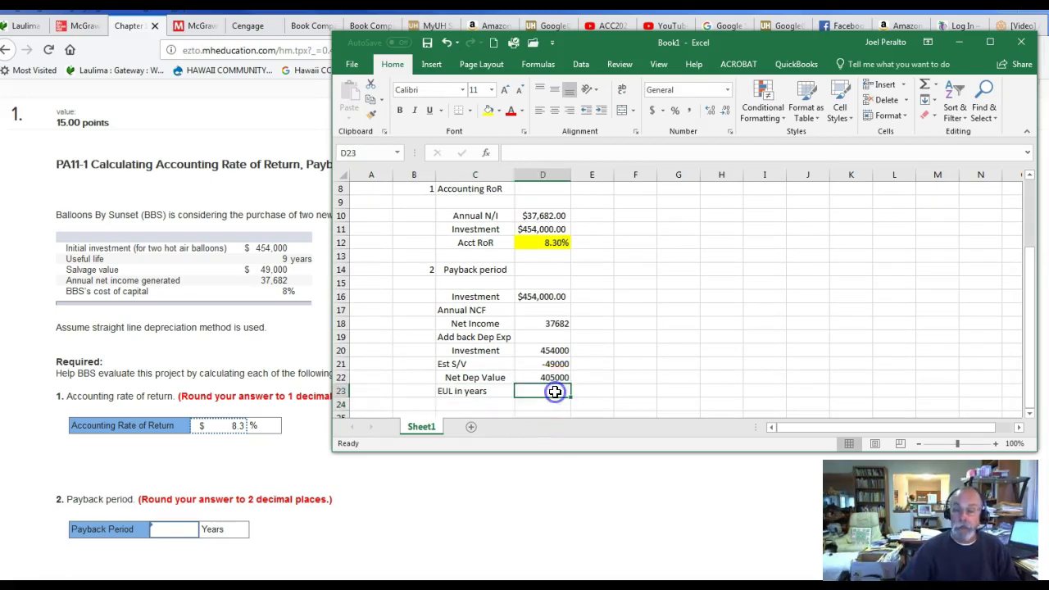
{"action": "type", "text": "9"}
{"action": "key", "text": "Return"}
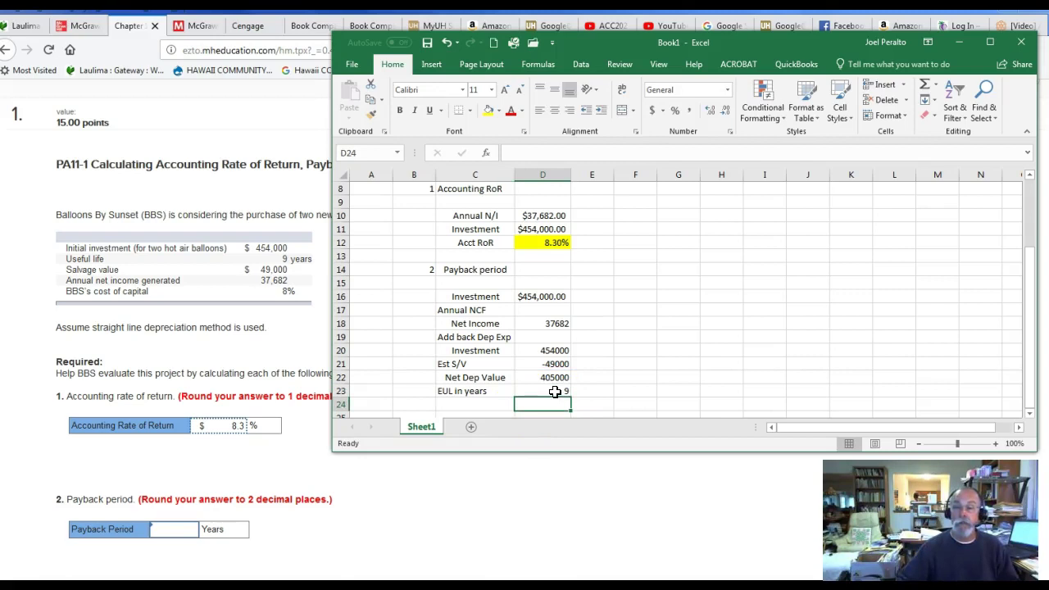
Label row 24 'Est of Dep Exp' in C24
{"action": "left_click", "coordinate": [487, 406]}
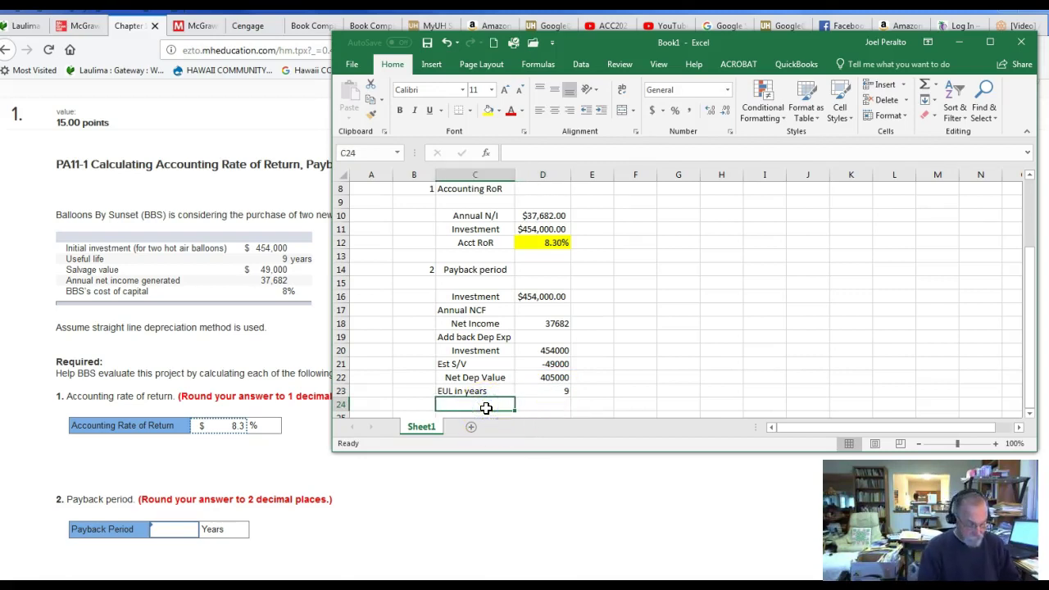
{"action": "type", "text": "Est of Dep Exp"}
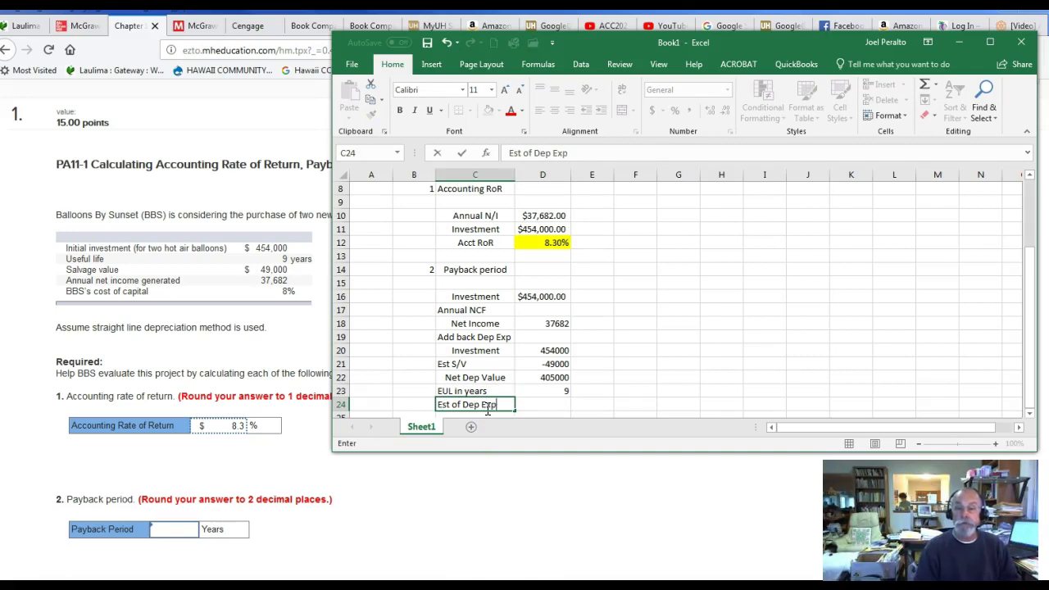
{"action": "key", "text": "Return"}
{"action": "scroll", "coordinate": [485, 408], "scroll_direction": "up", "scroll_amount": 3}
{"action": "scroll", "coordinate": [558, 439], "scroll_direction": "down", "scroll_amount": 3}
{"action": "scroll", "coordinate": [537, 352], "scroll_direction": "down", "scroll_amount": 2}
Compute depreciation in D24 as D22/D23, giving 45000
{"action": "left_click", "coordinate": [541, 310]}
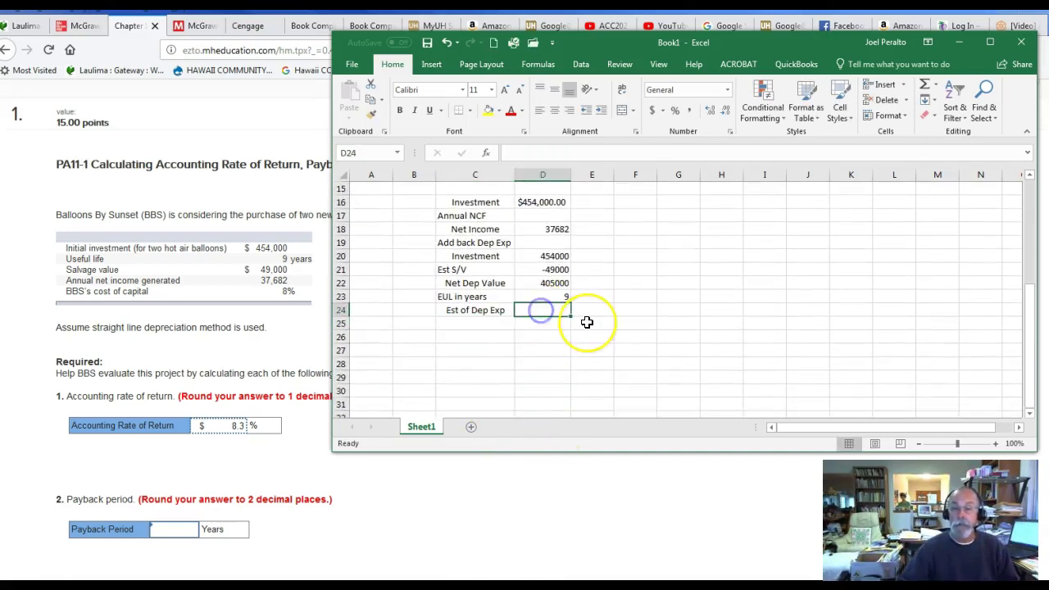
{"action": "type", "text": "+"}
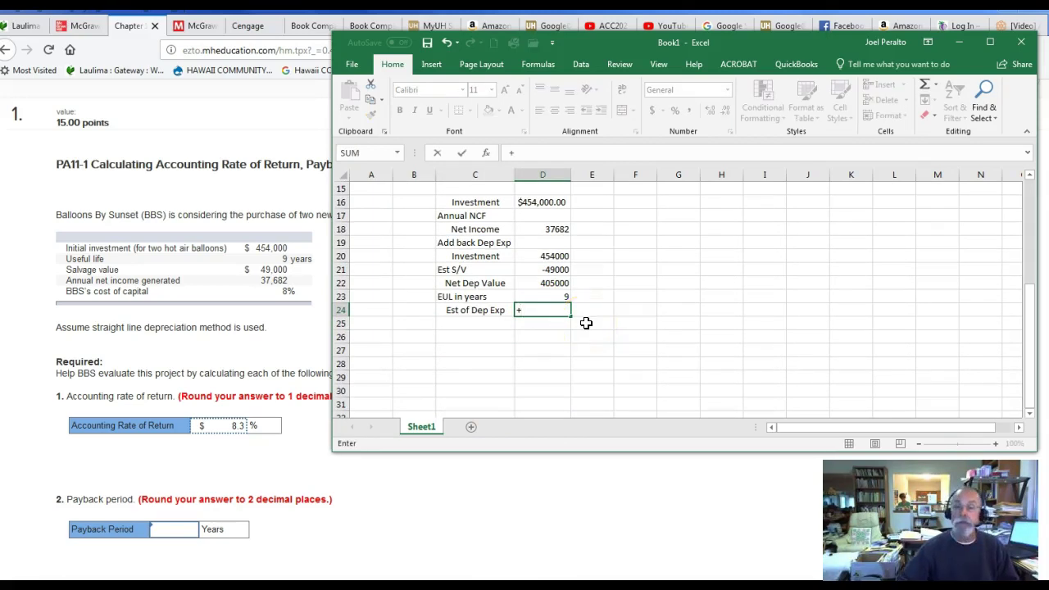
{"action": "left_click", "coordinate": [560, 283]}
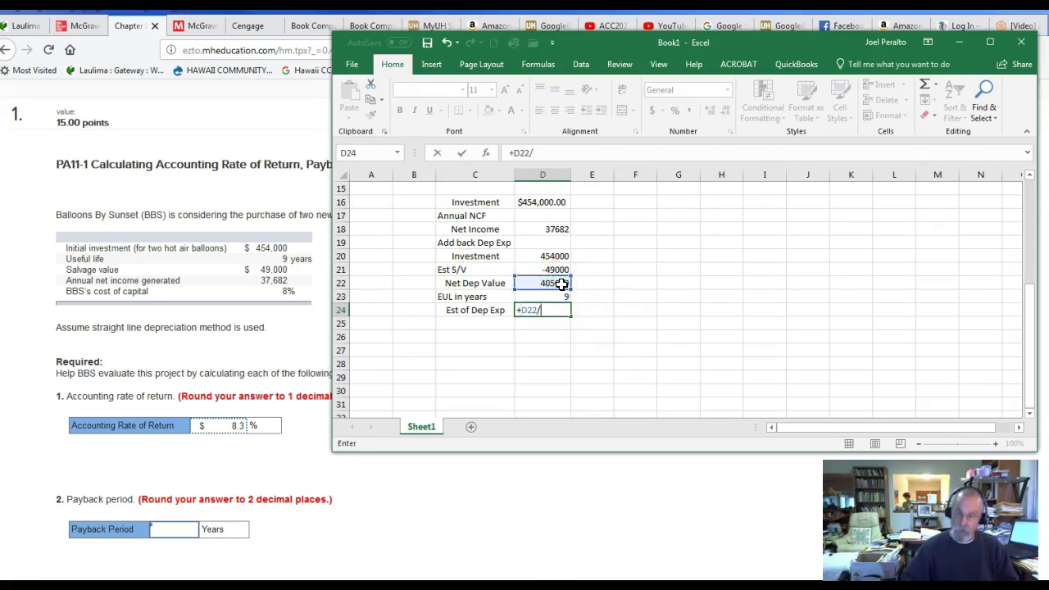
{"action": "type", "text": "/"}
{"action": "left_click", "coordinate": [567, 297]}
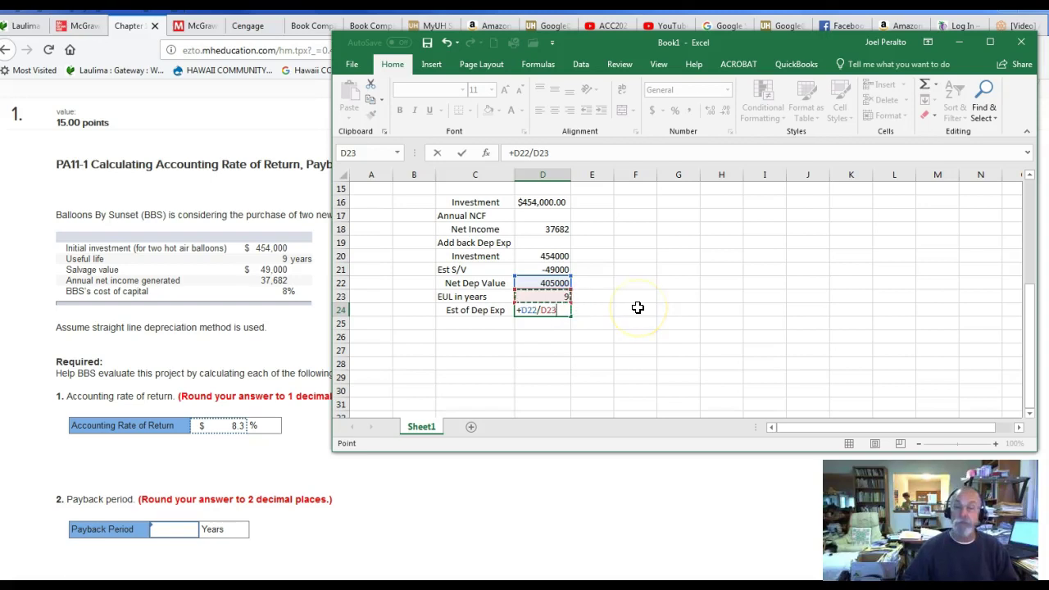
{"action": "key", "text": "Return"}
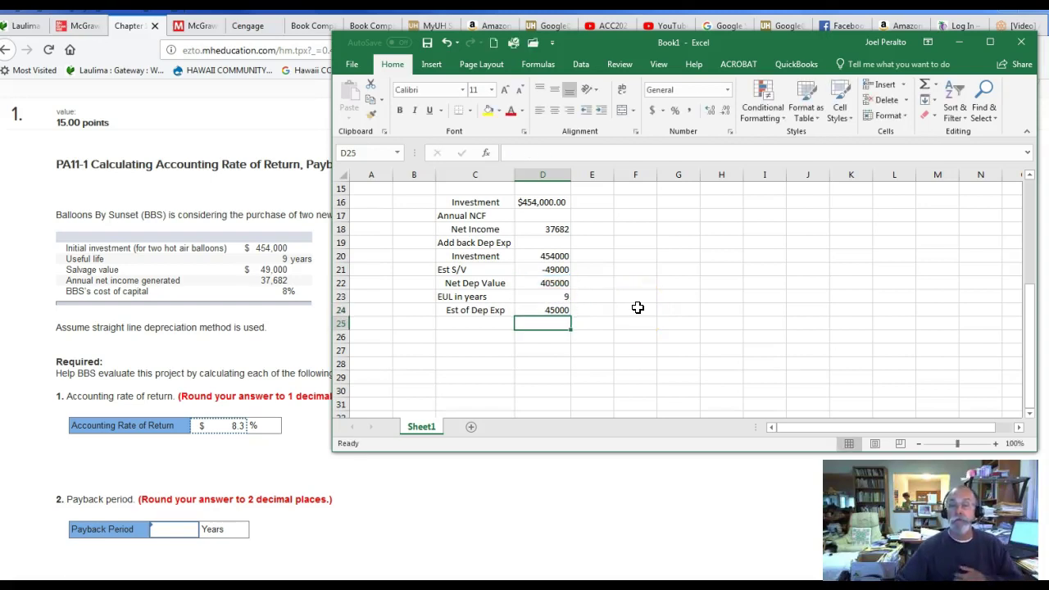
{"action": "scroll", "coordinate": [635, 307], "scroll_direction": "up", "scroll_amount": 1}
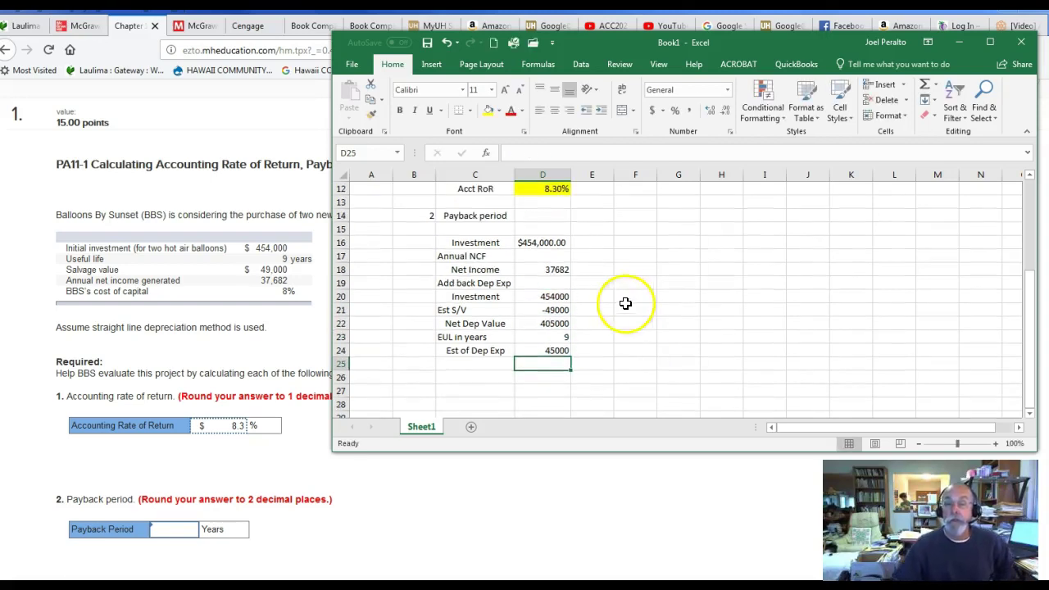
{"action": "left_click", "coordinate": [551, 283]}
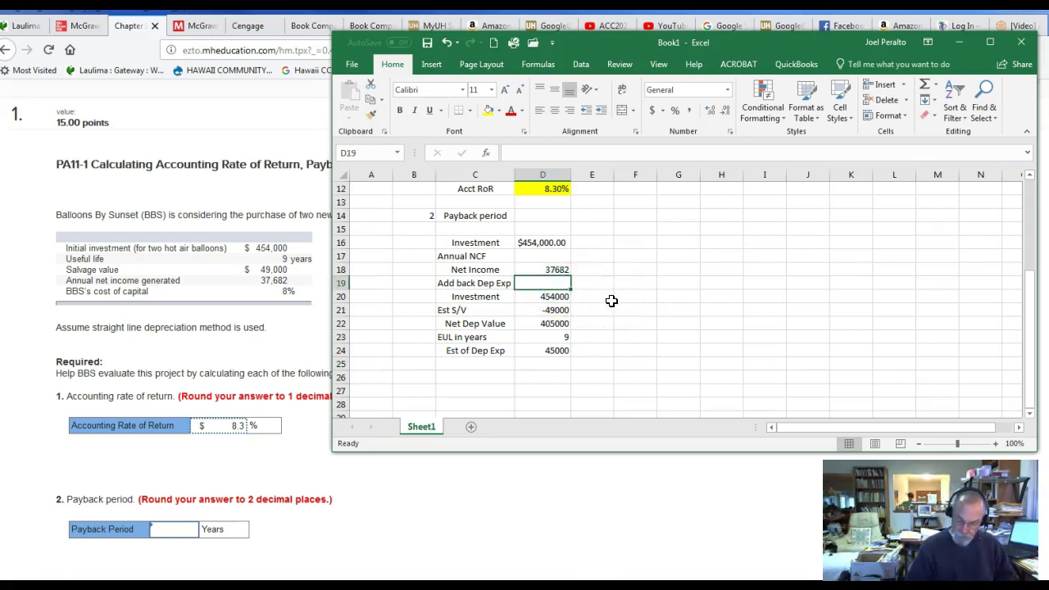
Set Add back Dep Exp in D19 to =D24, showing 45000
{"action": "type", "text": "+"}
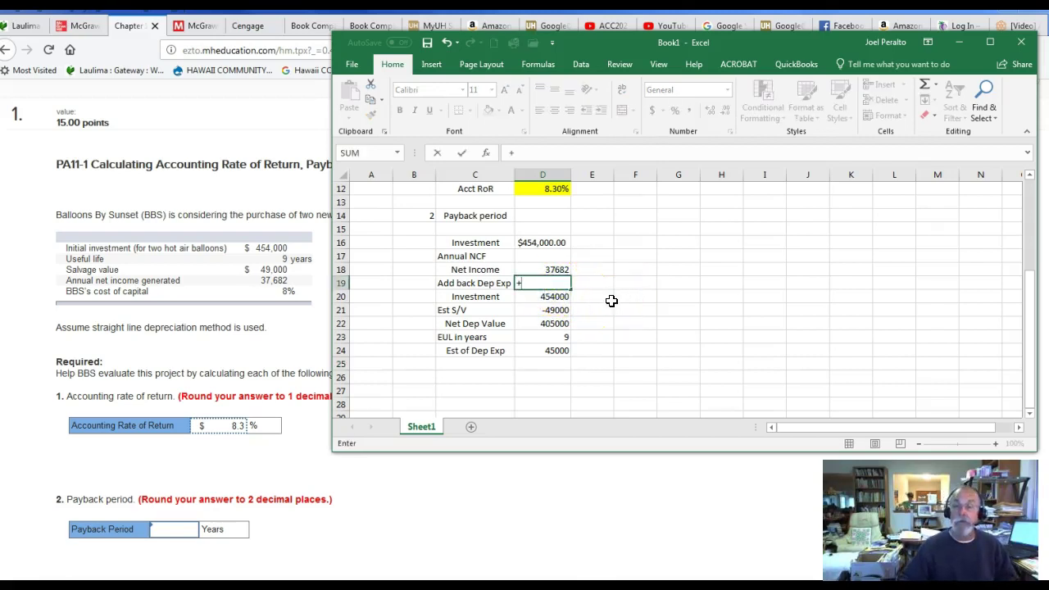
{"action": "left_click", "coordinate": [565, 351]}
{"action": "key", "text": "Return"}
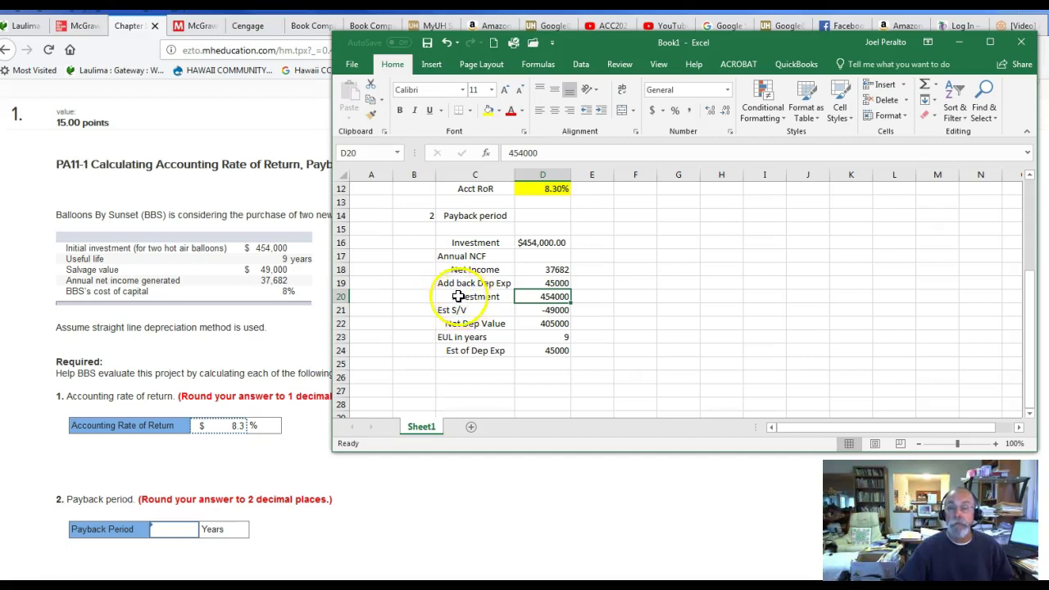
Left-align the C20:C24 labels and move the C20:D24 workings to F20:G24, widening column F
{"action": "left_click_drag", "start_coordinate": [450, 297], "coordinate": [468, 352]}
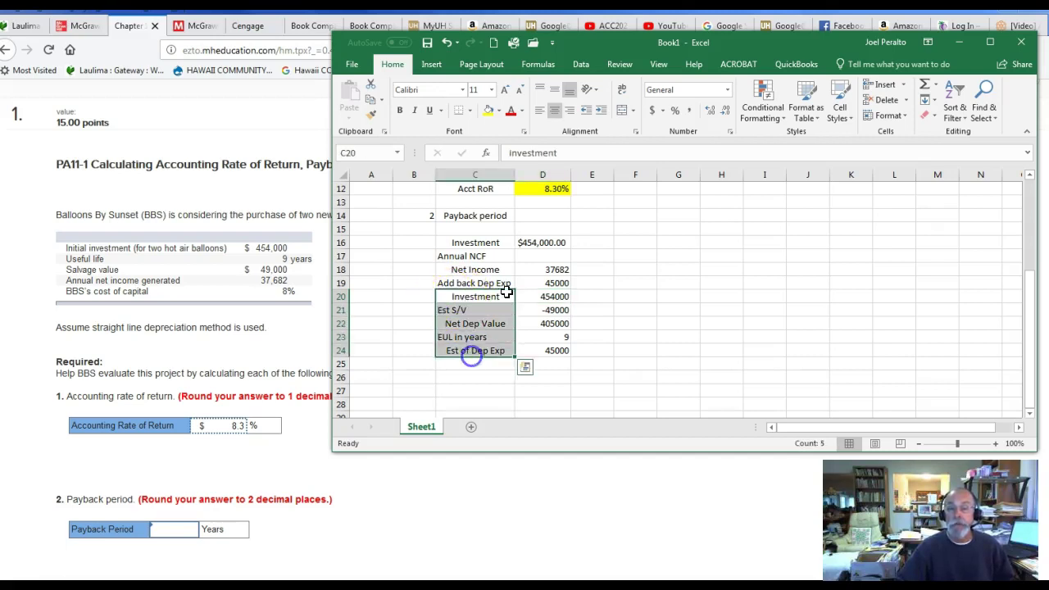
{"action": "left_click", "coordinate": [539, 116]}
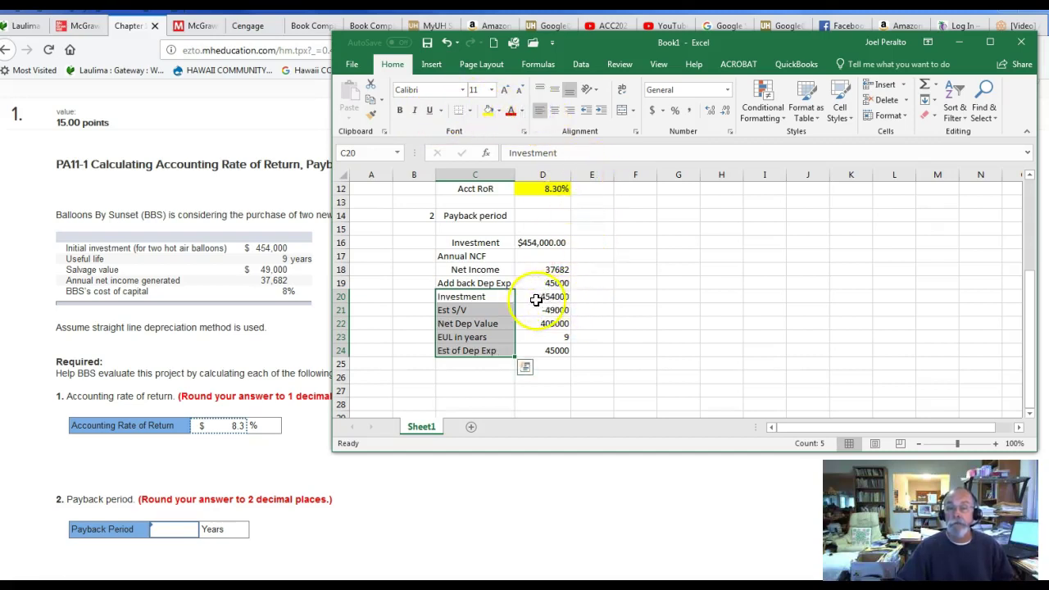
{"action": "left_click_drag", "start_coordinate": [475, 296], "coordinate": [534, 351]}
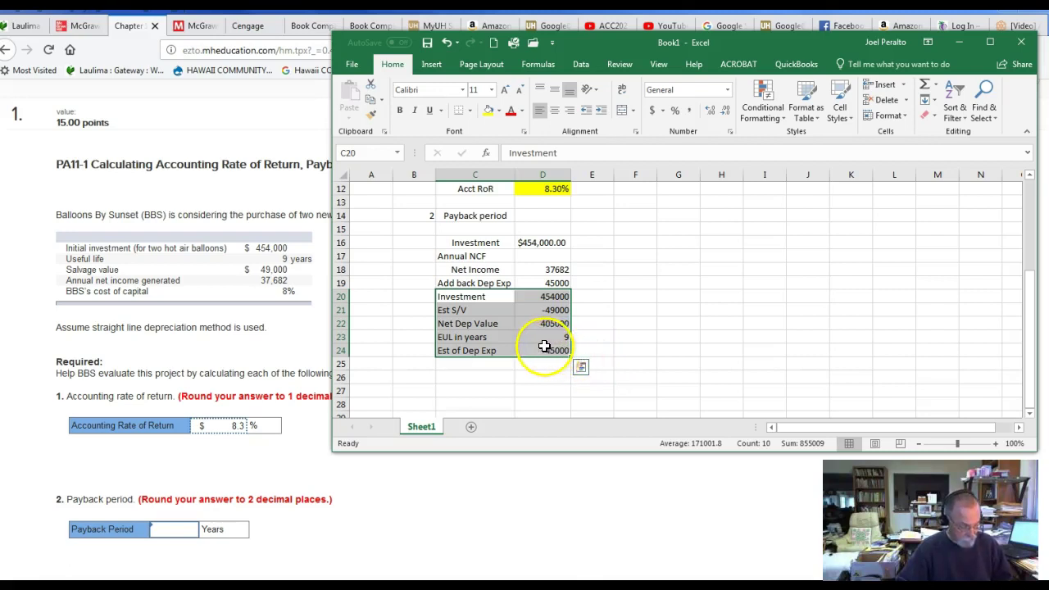
{"action": "key", "text": "ctrl+c"}
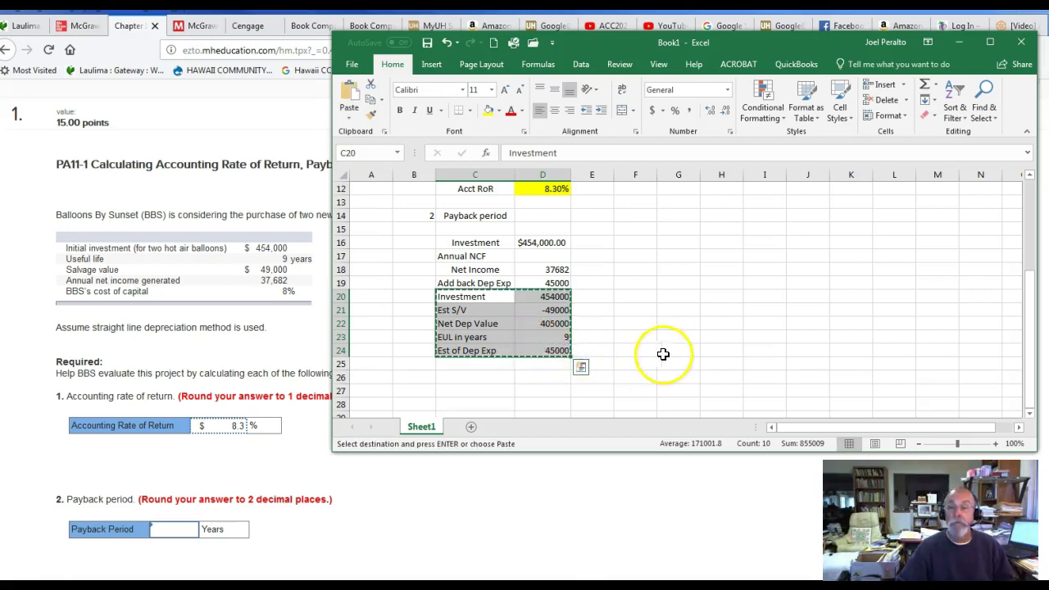
{"action": "left_click", "coordinate": [644, 298]}
{"action": "key", "text": "ctrl+v"}
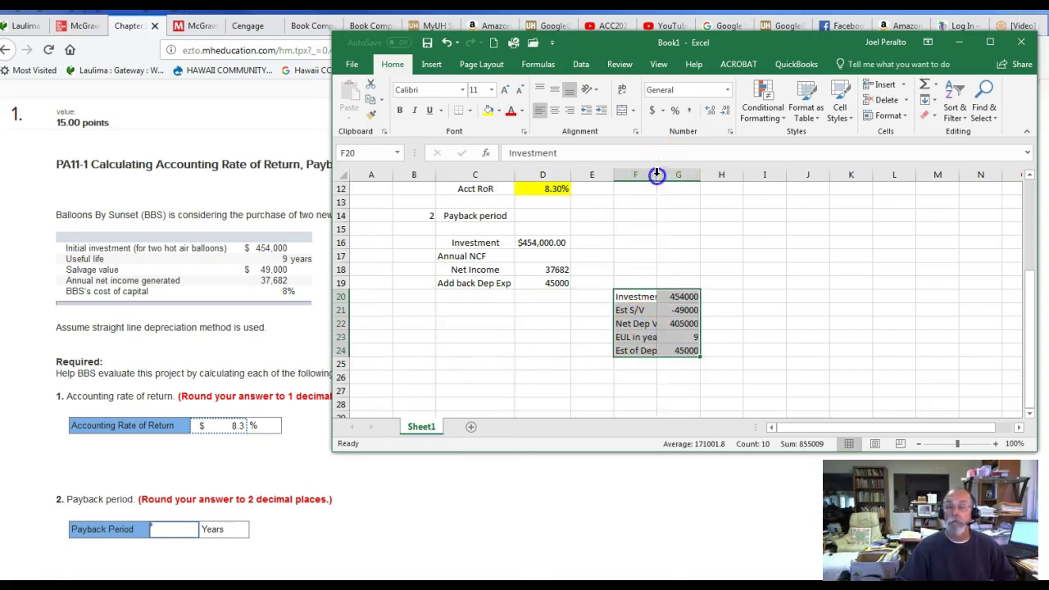
{"action": "left_click_drag", "start_coordinate": [658, 175], "coordinate": [680, 175]}
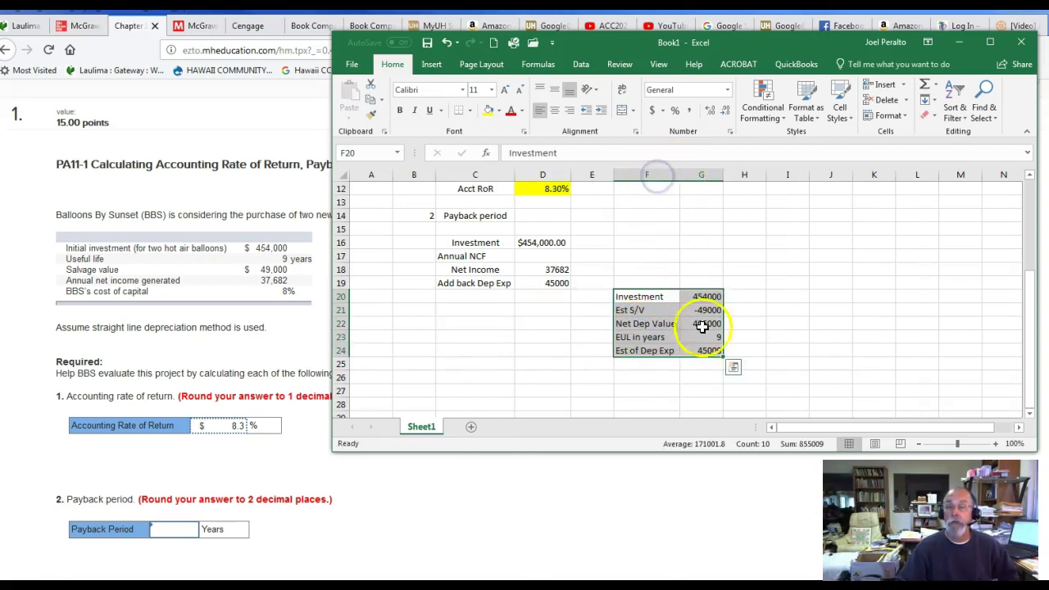
Edit the C19 Add back Dep Exp label and auto-fit column C
{"action": "left_click", "coordinate": [503, 284]}
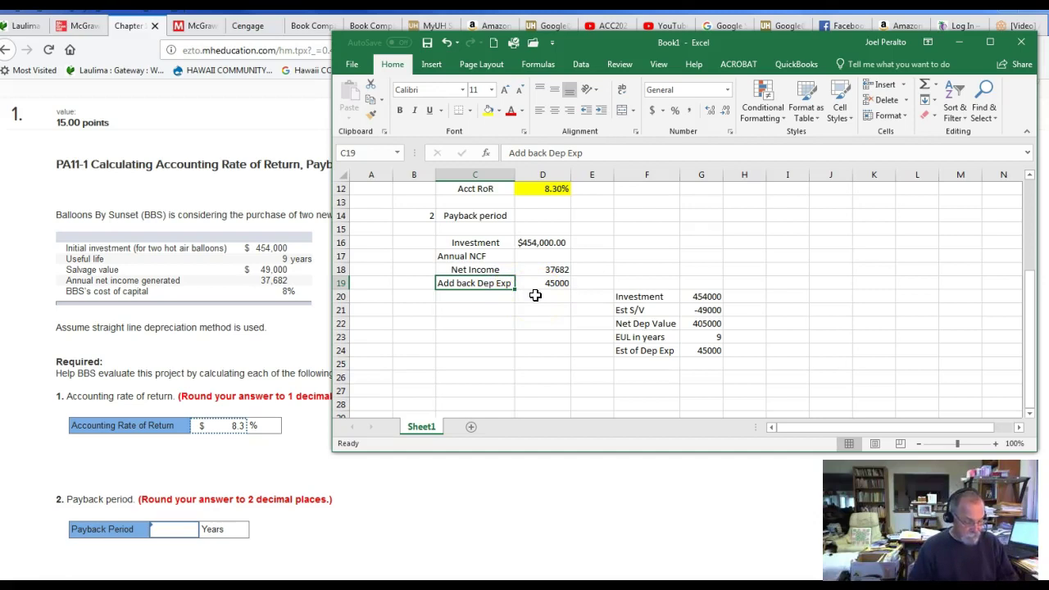
{"action": "key", "text": "F2"}
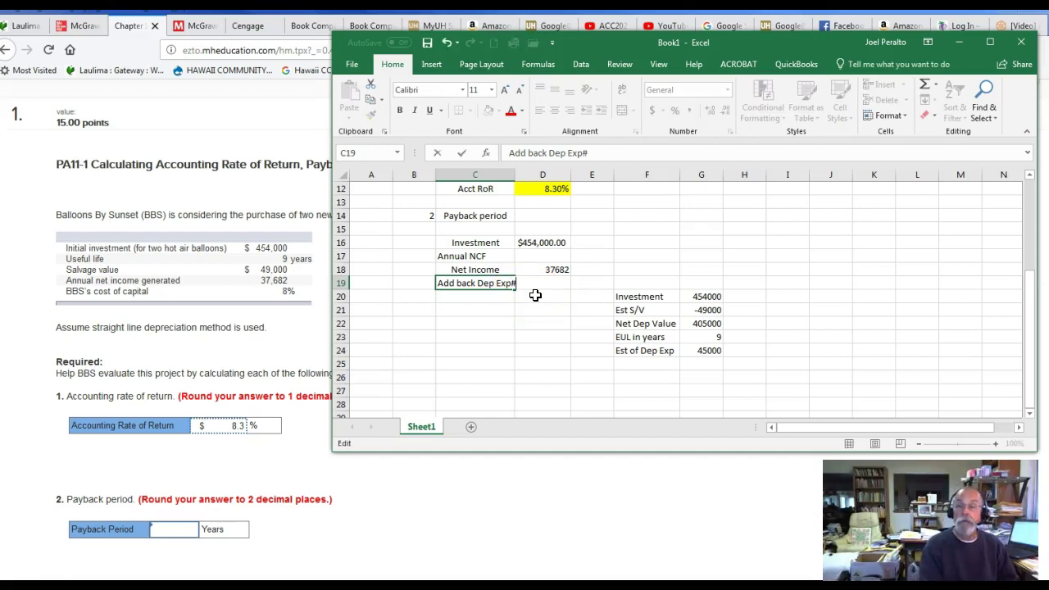
{"action": "key", "text": "Return"}
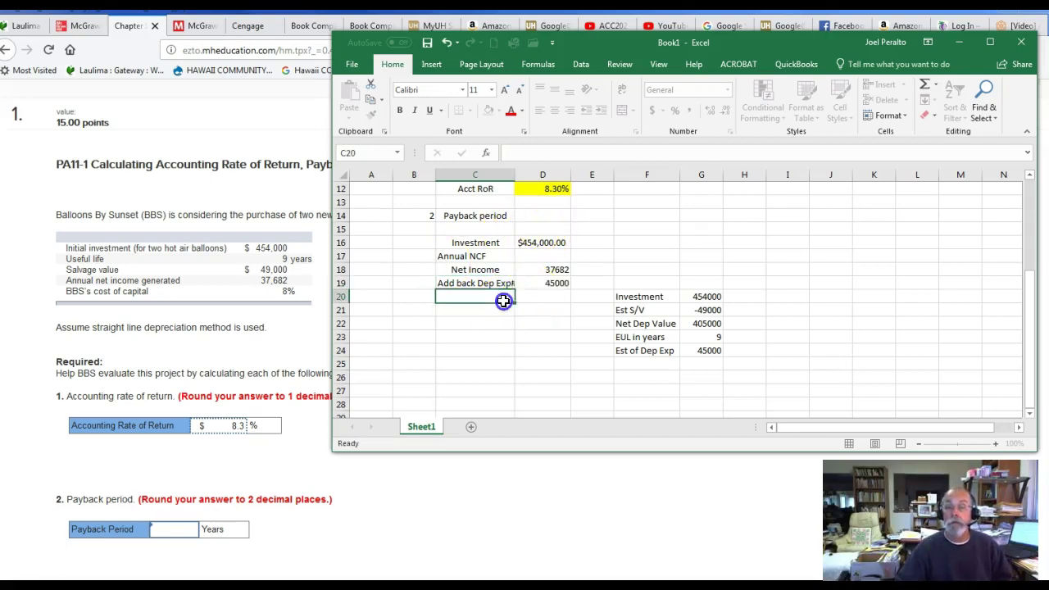
{"action": "double_click", "coordinate": [516, 175]}
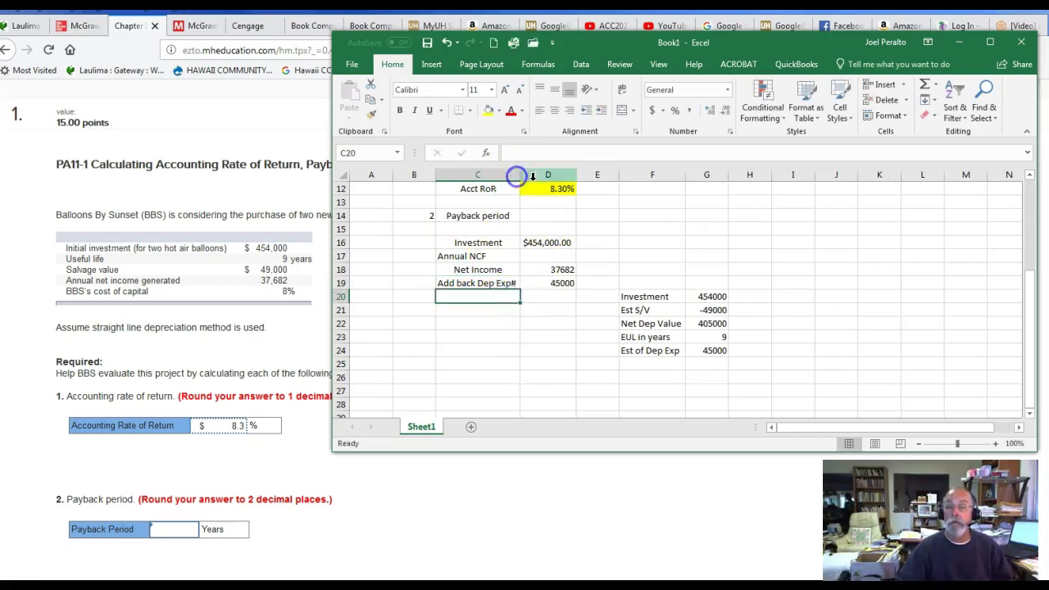
Put a '#' marker in F19 and label C20 'Annual NCF'
{"action": "left_click", "coordinate": [652, 283]}
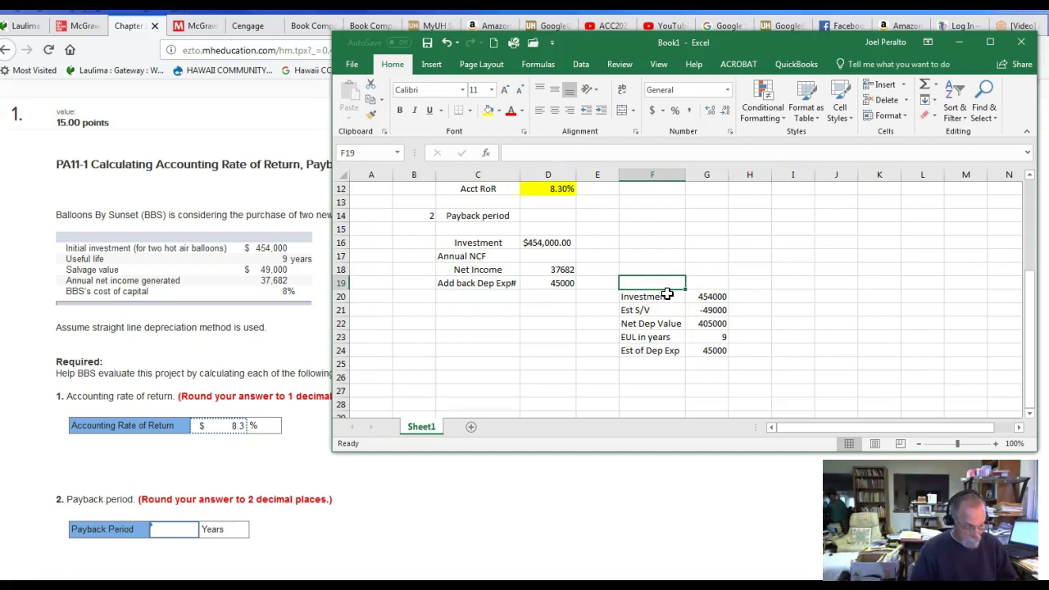
{"action": "type", "text": "#"}
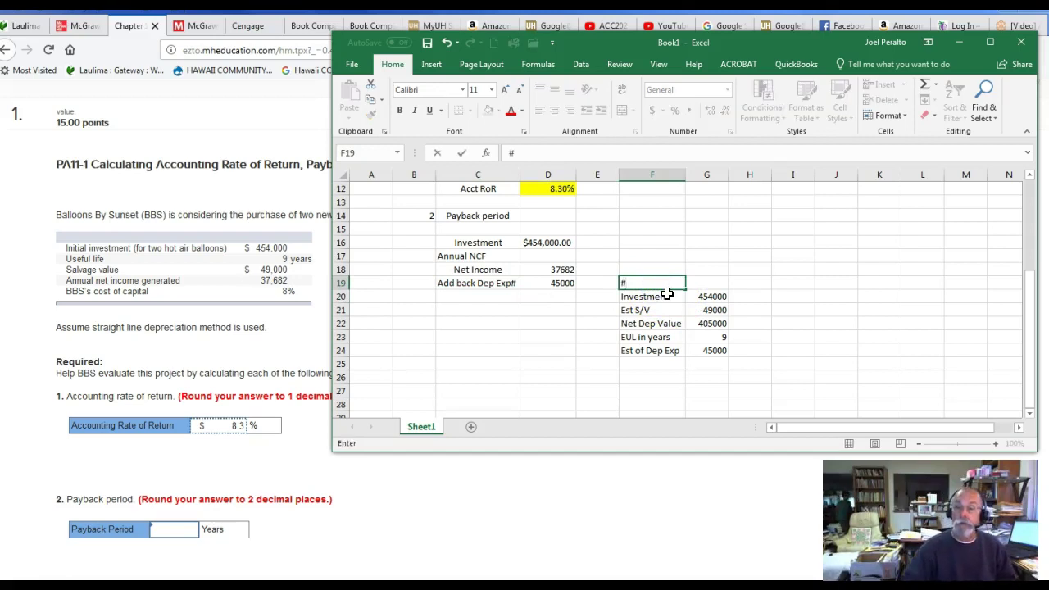
{"action": "scroll", "coordinate": [667, 293], "scroll_direction": "up", "scroll_amount": 2}
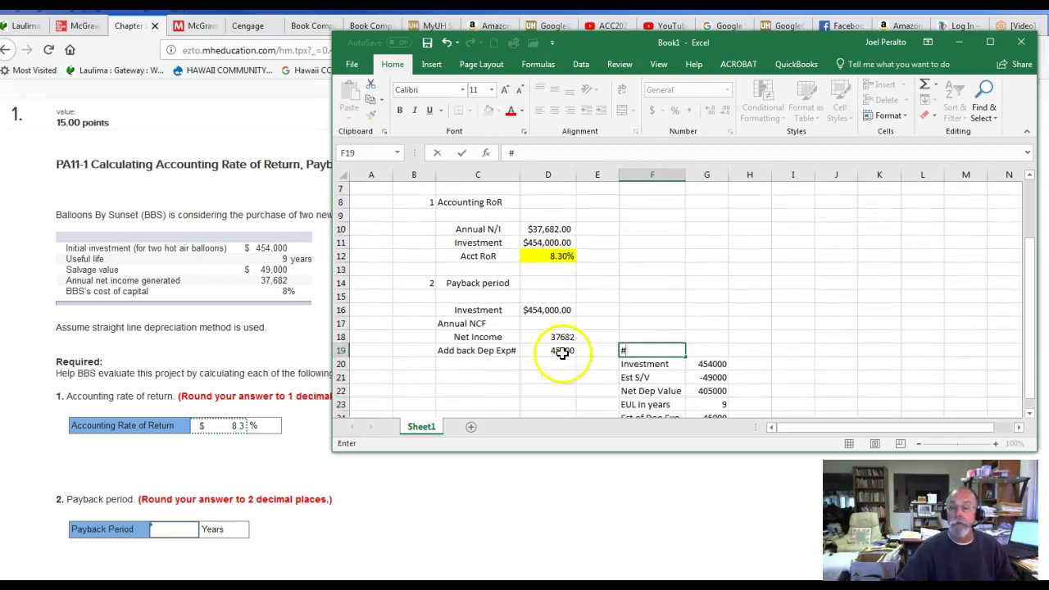
{"action": "left_click", "coordinate": [496, 365]}
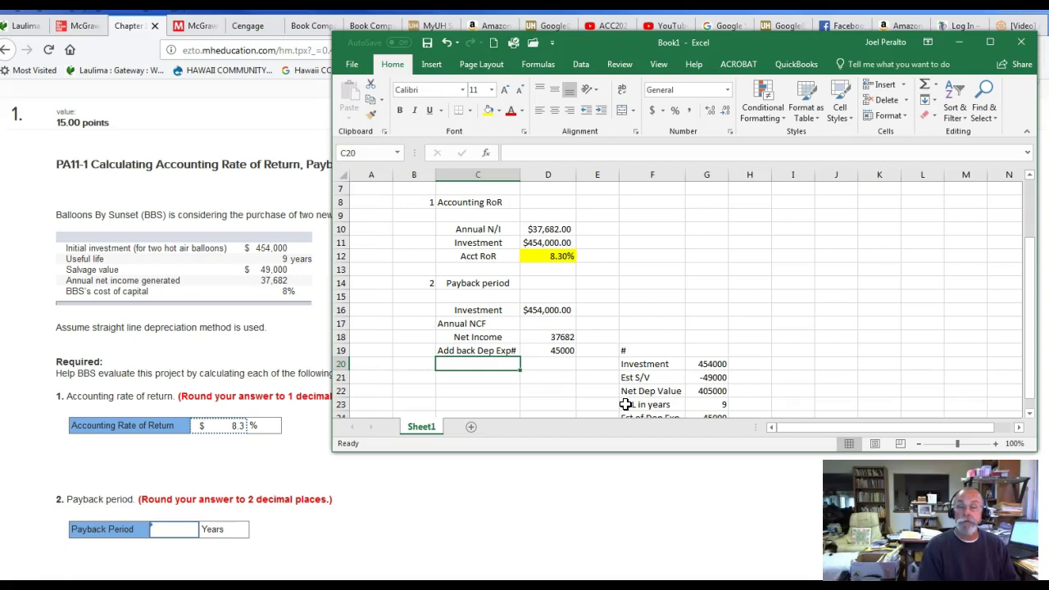
{"action": "type", "text": "Annual NCF"}
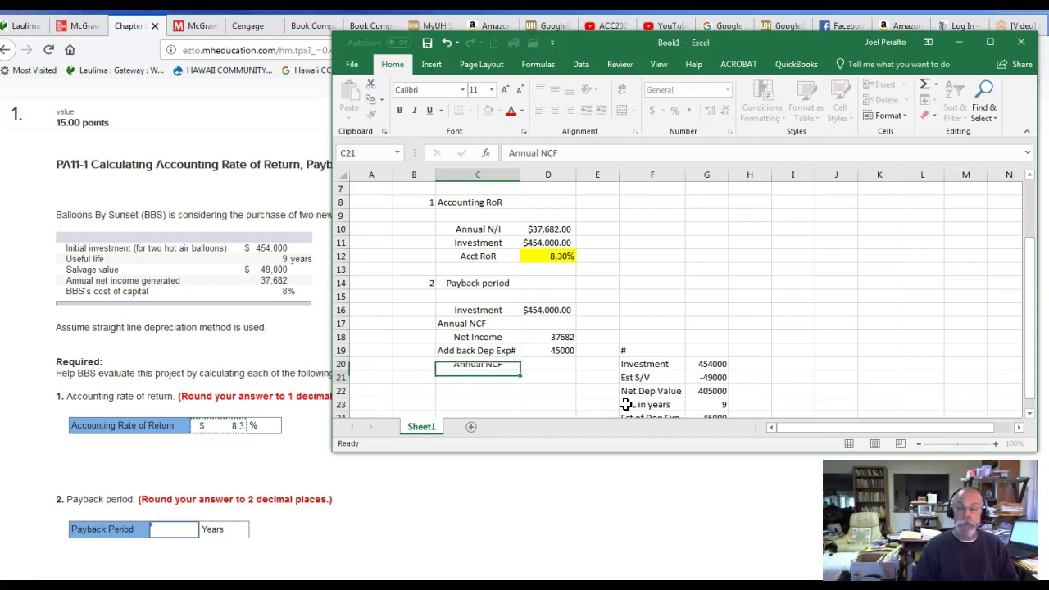
{"action": "key", "text": "Return"}
{"action": "scroll", "coordinate": [655, 394], "scroll_direction": "down", "scroll_amount": 2}
AutoSum net income and depreciation into D20 as the Annual NCF
{"action": "left_click", "coordinate": [555, 282]}
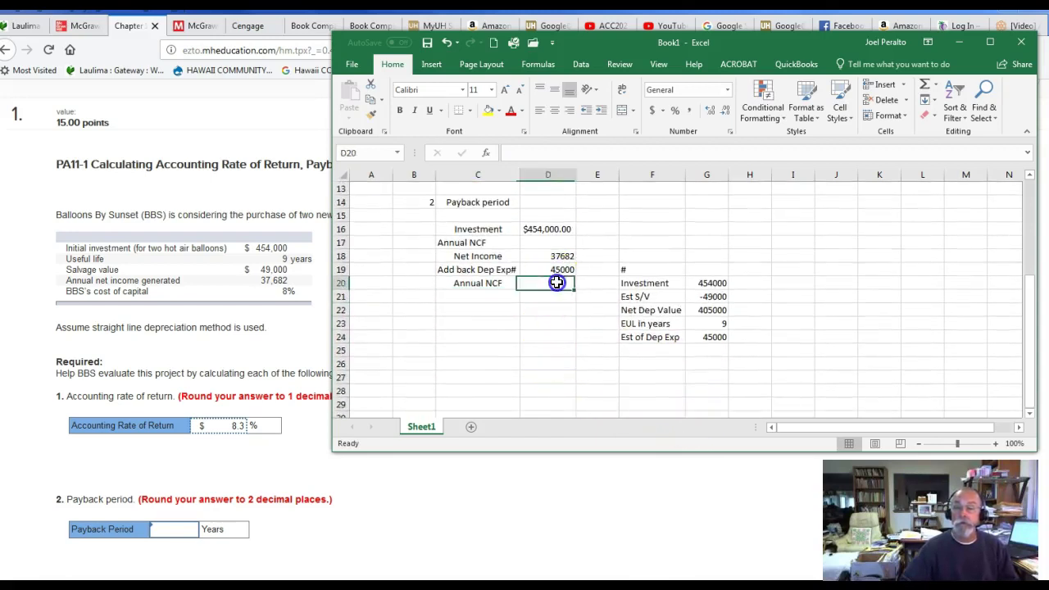
{"action": "left_click", "coordinate": [935, 86]}
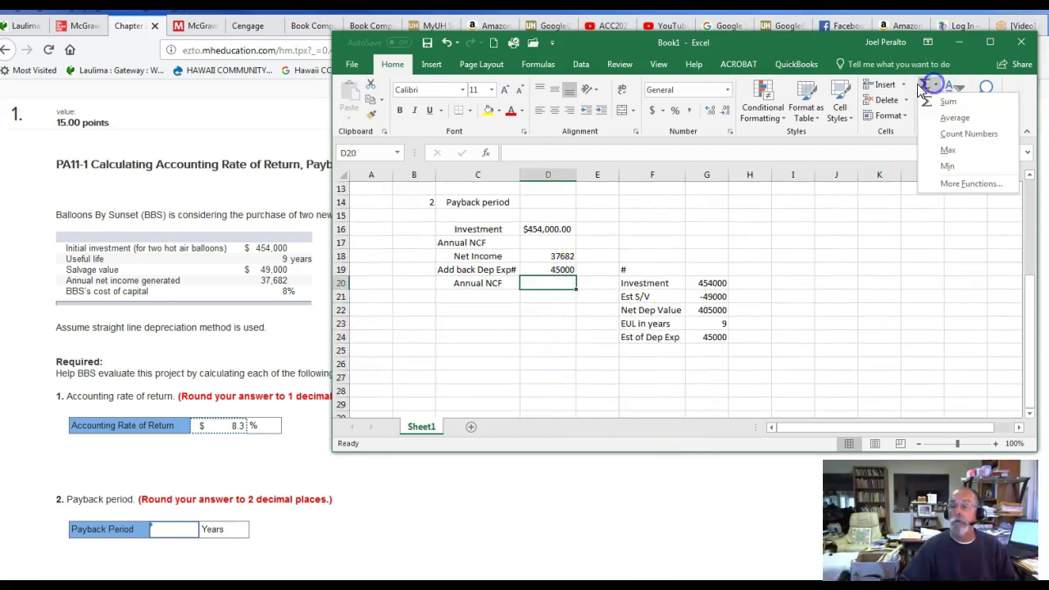
{"action": "left_click", "coordinate": [941, 103]}
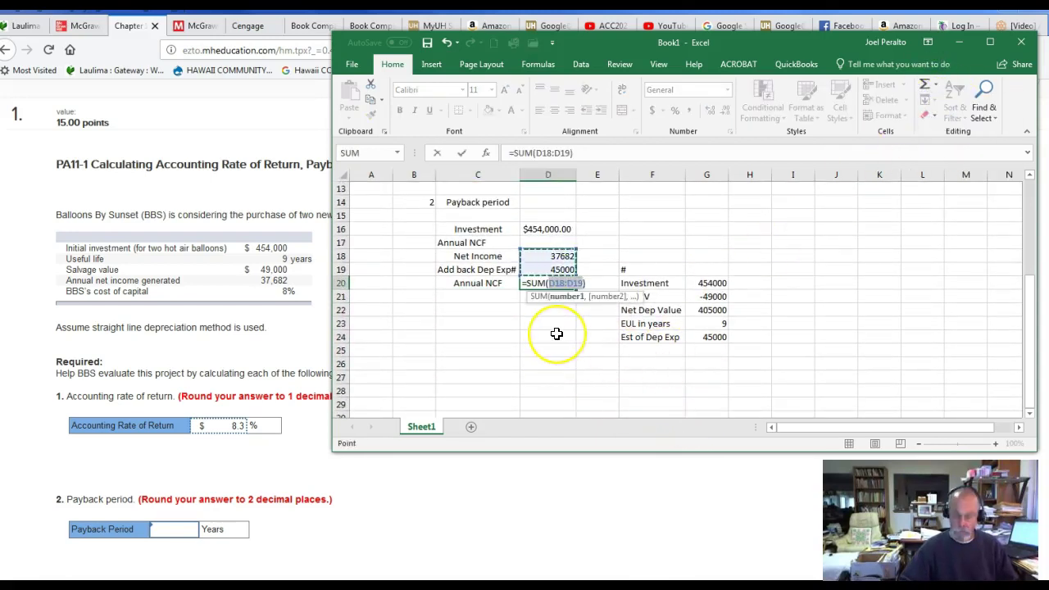
{"action": "key", "text": "Return"}
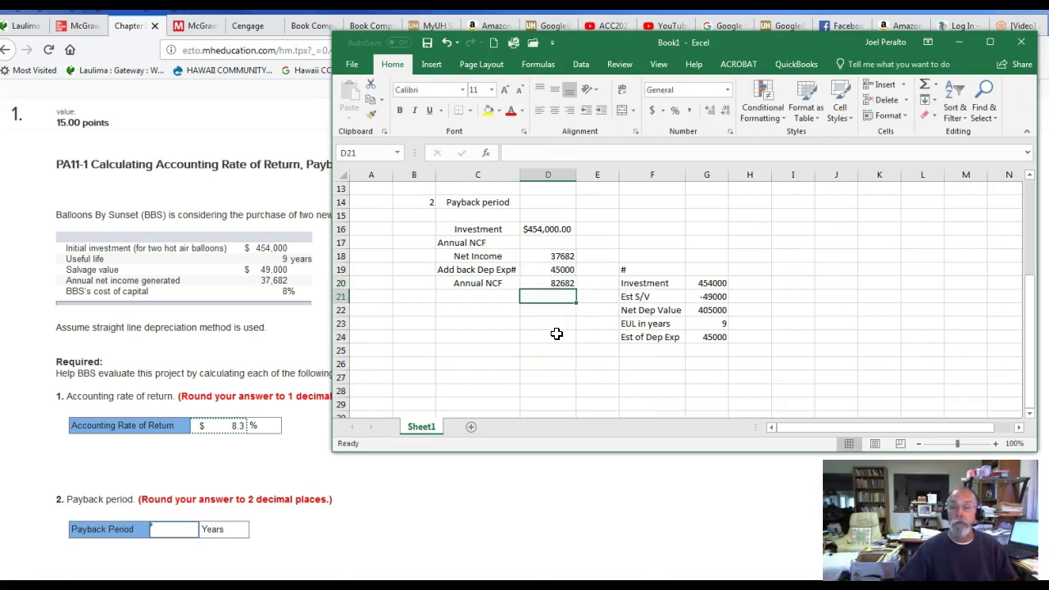
Format D18:D20 as Currency with red parenthesised negatives
{"action": "scroll", "coordinate": [557, 333], "scroll_direction": "up", "scroll_amount": 2}
{"action": "left_click", "coordinate": [545, 310]}
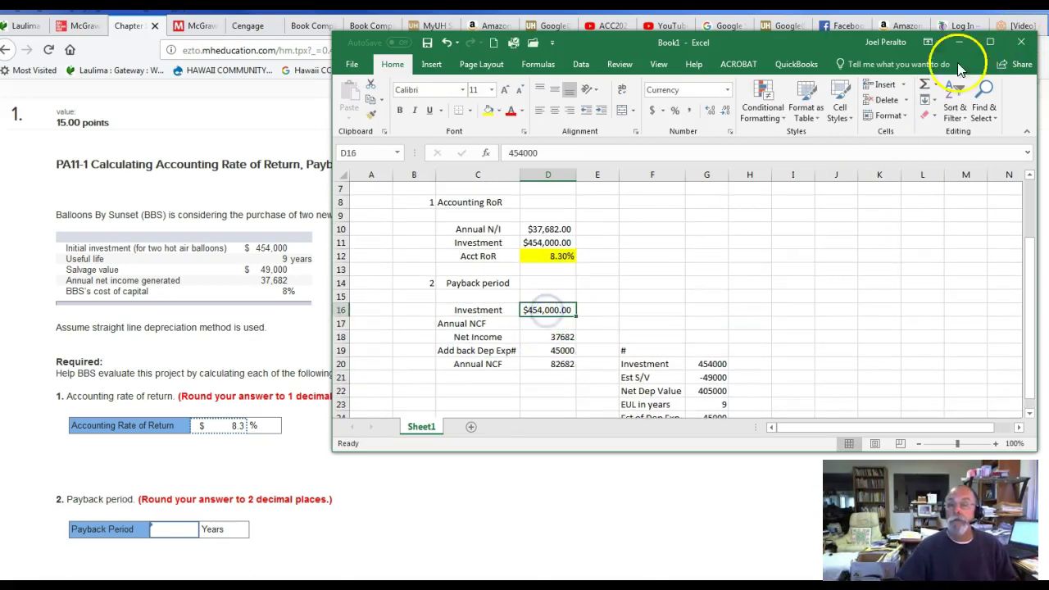
{"action": "left_click_drag", "start_coordinate": [557, 336], "coordinate": [558, 364]}
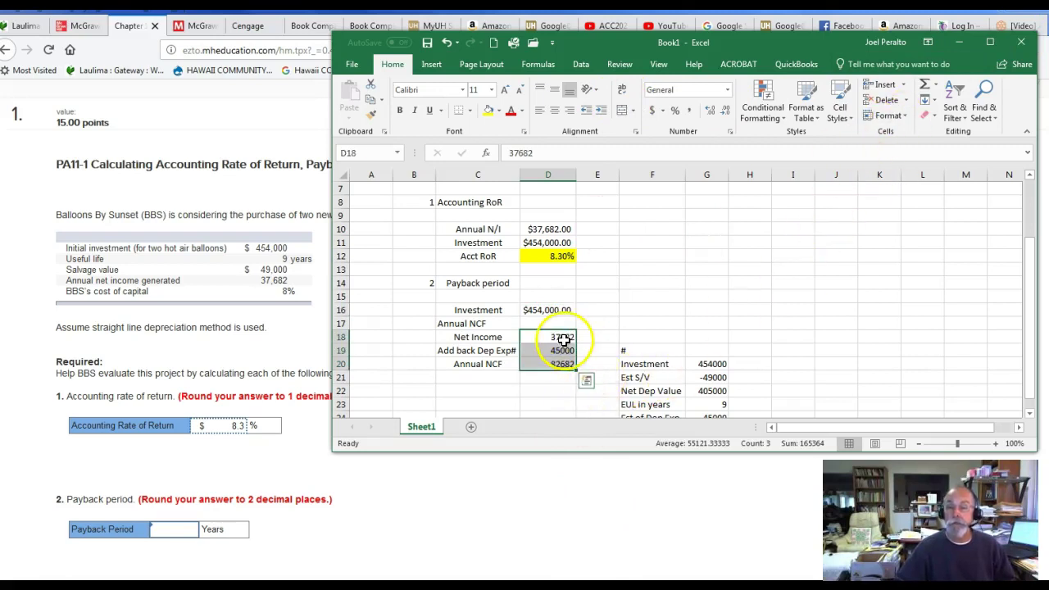
{"action": "left_click", "coordinate": [892, 115]}
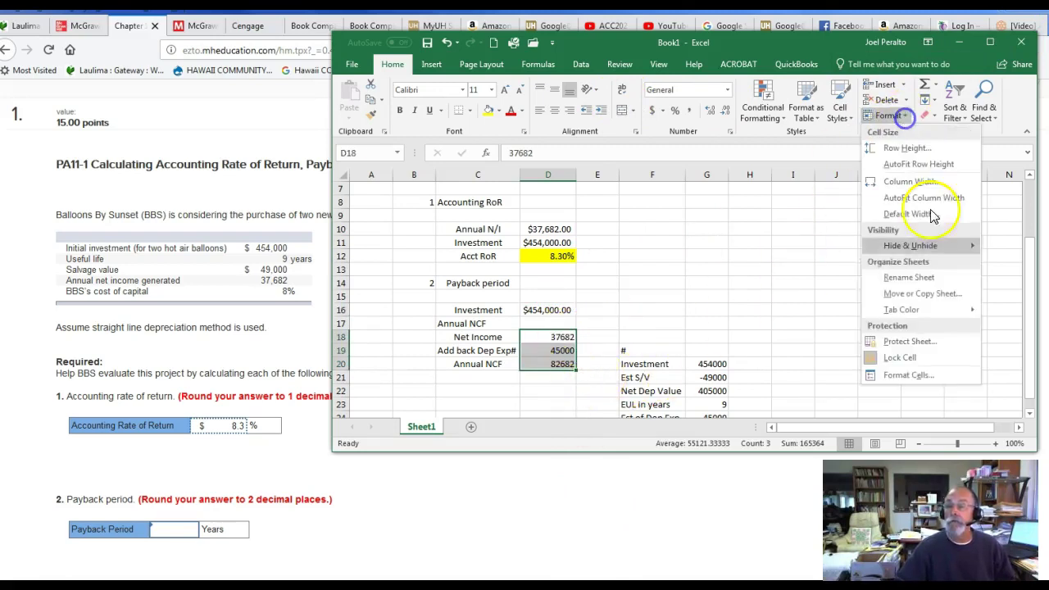
{"action": "left_click", "coordinate": [910, 375]}
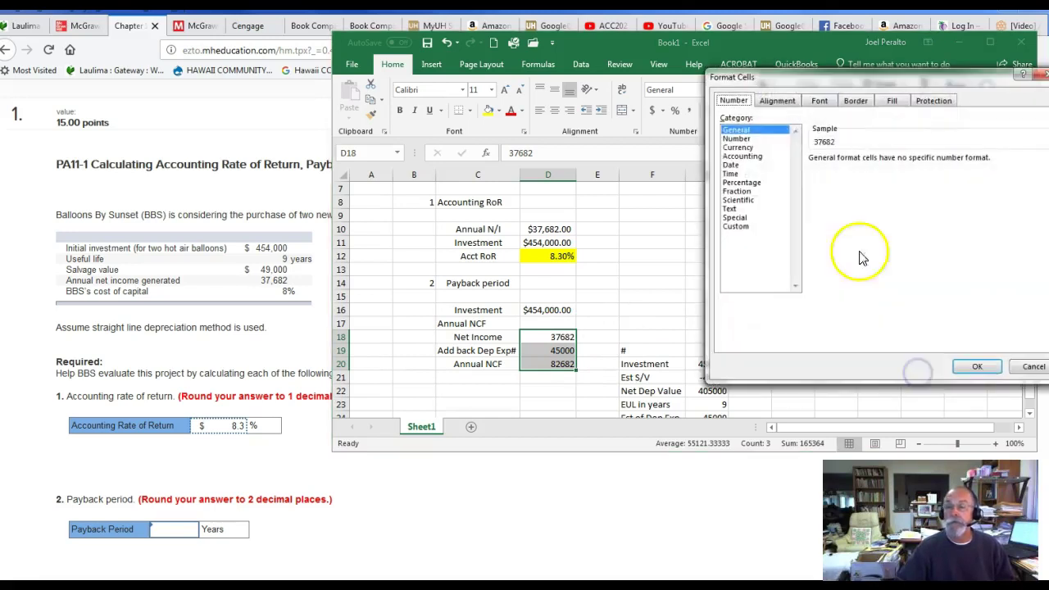
{"action": "left_click", "coordinate": [742, 147]}
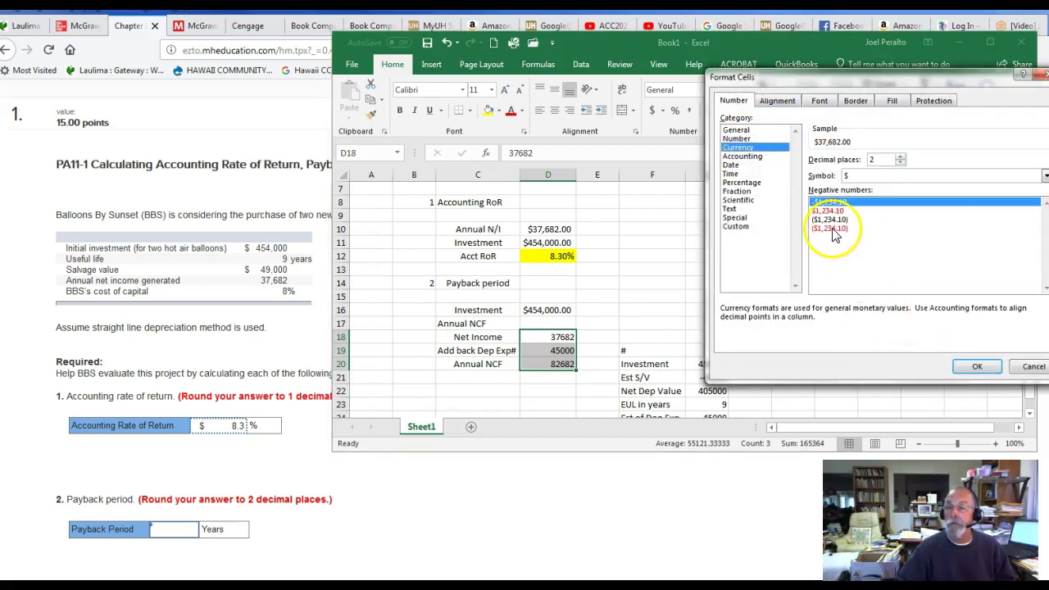
{"action": "left_click", "coordinate": [832, 228]}
{"action": "left_click", "coordinate": [976, 366]}
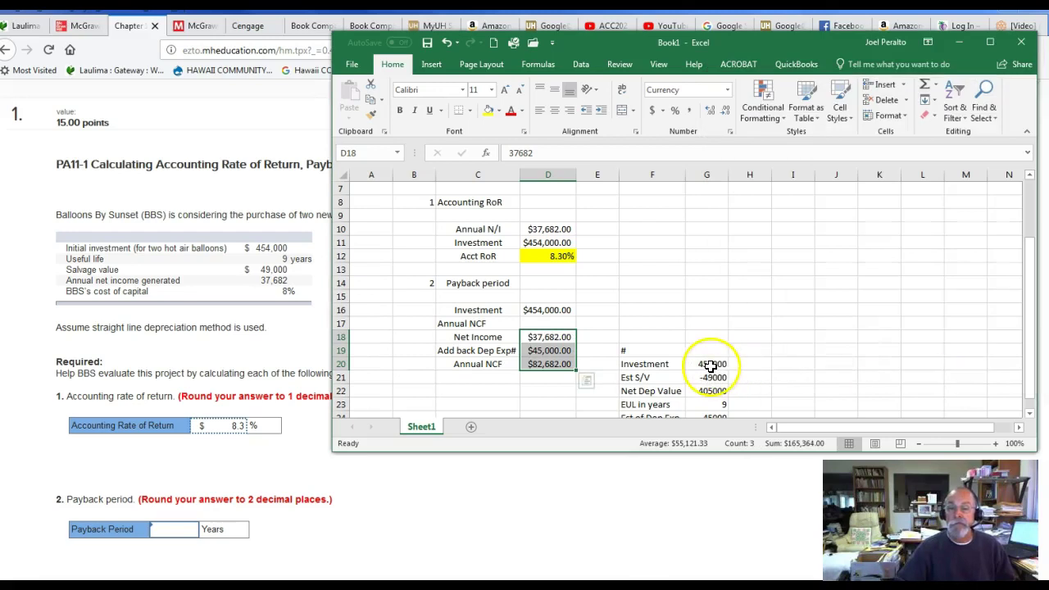
Put an outside border around the $82,682.00 Annual NCF in D20
{"action": "left_click", "coordinate": [551, 364]}
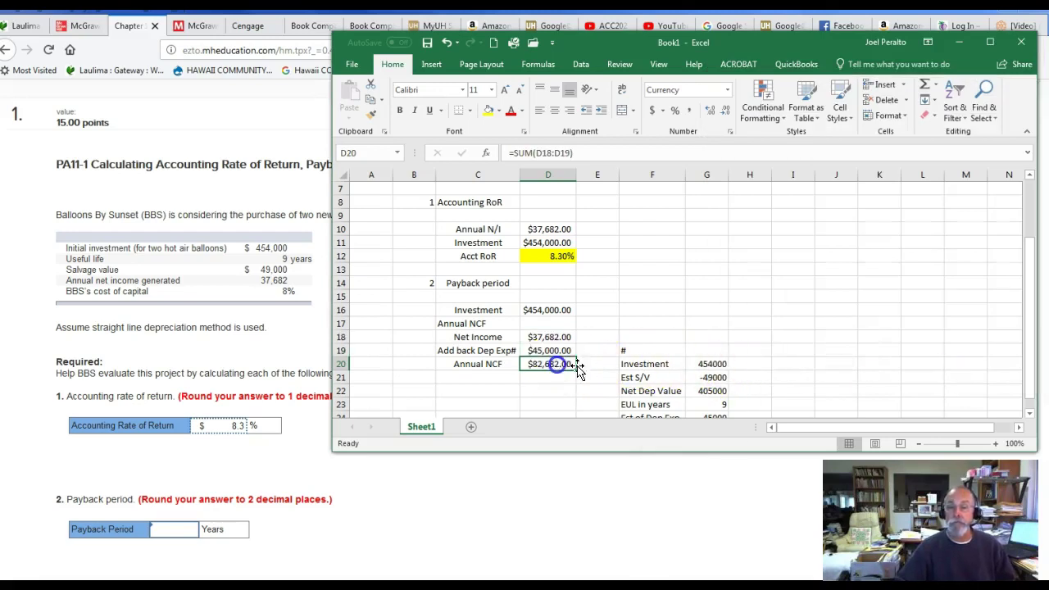
{"action": "left_click", "coordinate": [469, 111]}
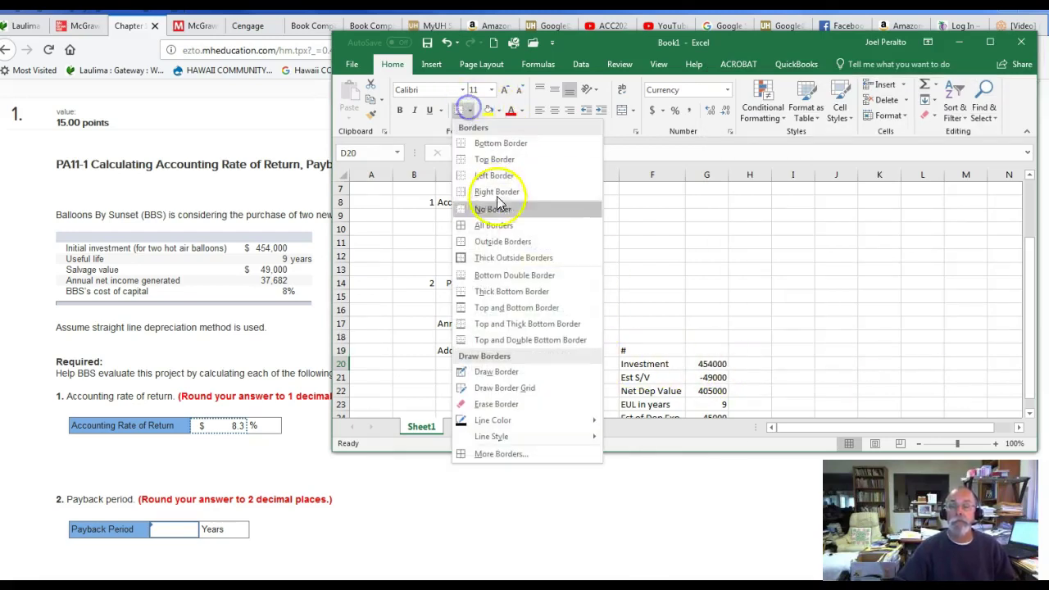
{"action": "left_click", "coordinate": [464, 242]}
{"action": "left_click", "coordinate": [625, 338]}
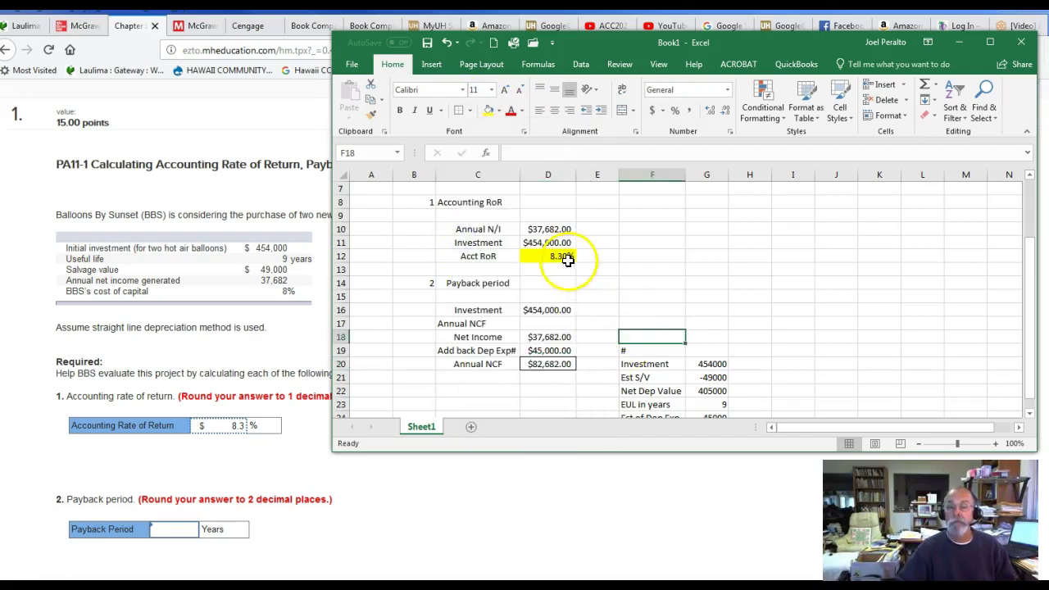
Switch D20's border to Top and Bottom Border
{"action": "left_click", "coordinate": [551, 364]}
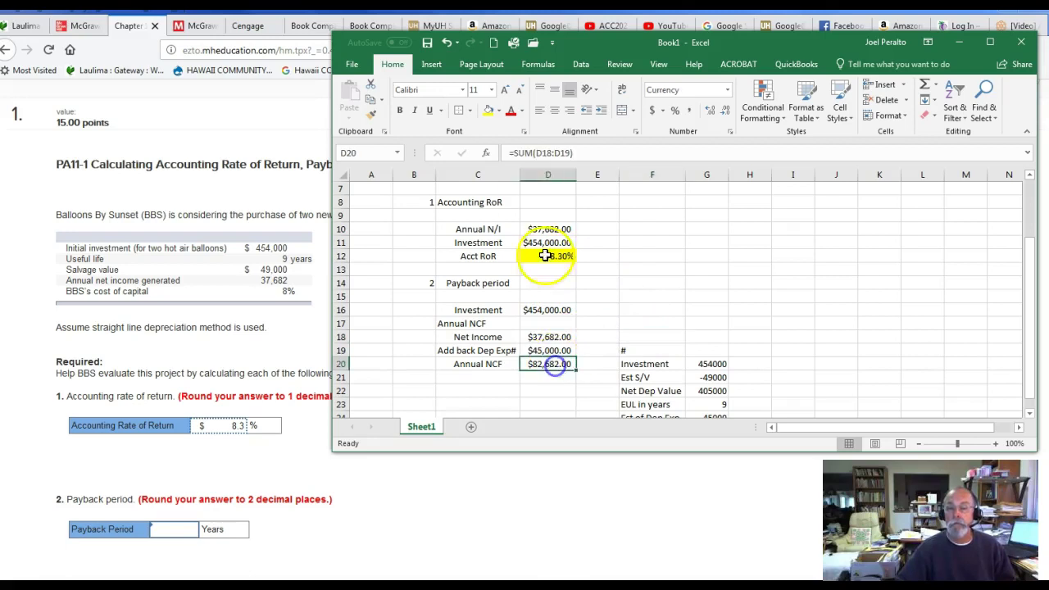
{"action": "left_click", "coordinate": [471, 111]}
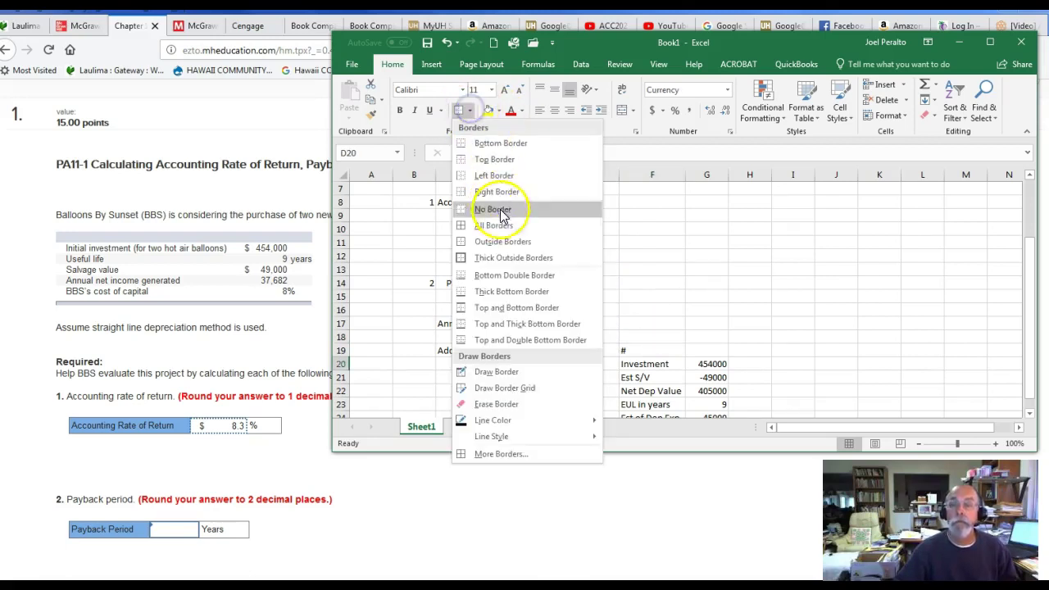
{"action": "left_click", "coordinate": [462, 308]}
{"action": "left_click", "coordinate": [617, 313]}
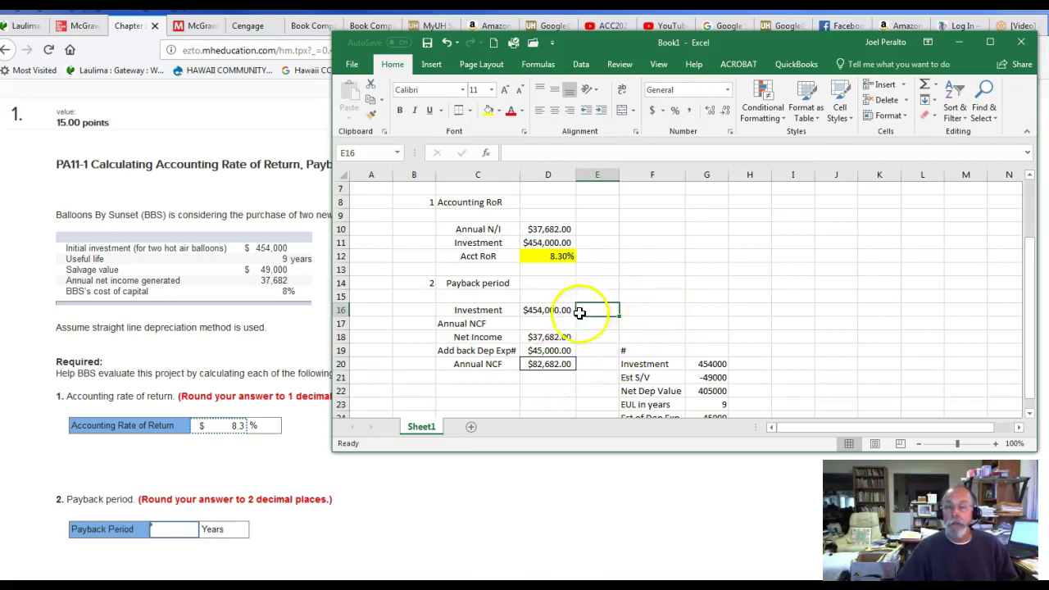
{"action": "left_click", "coordinate": [494, 390]}
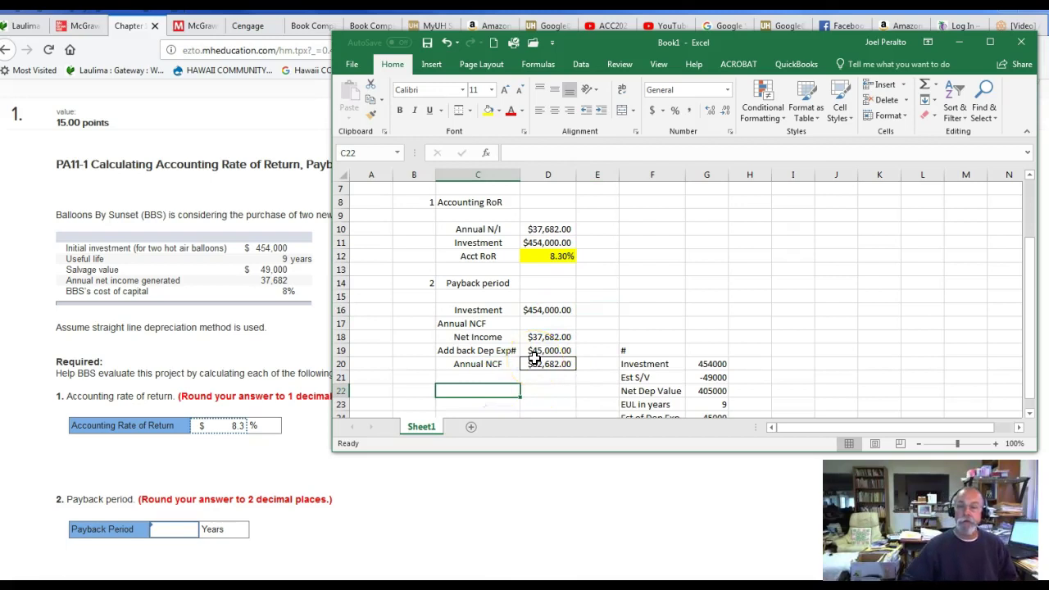
Copy the Payback period label from C14 into C22
{"action": "left_click", "coordinate": [480, 284]}
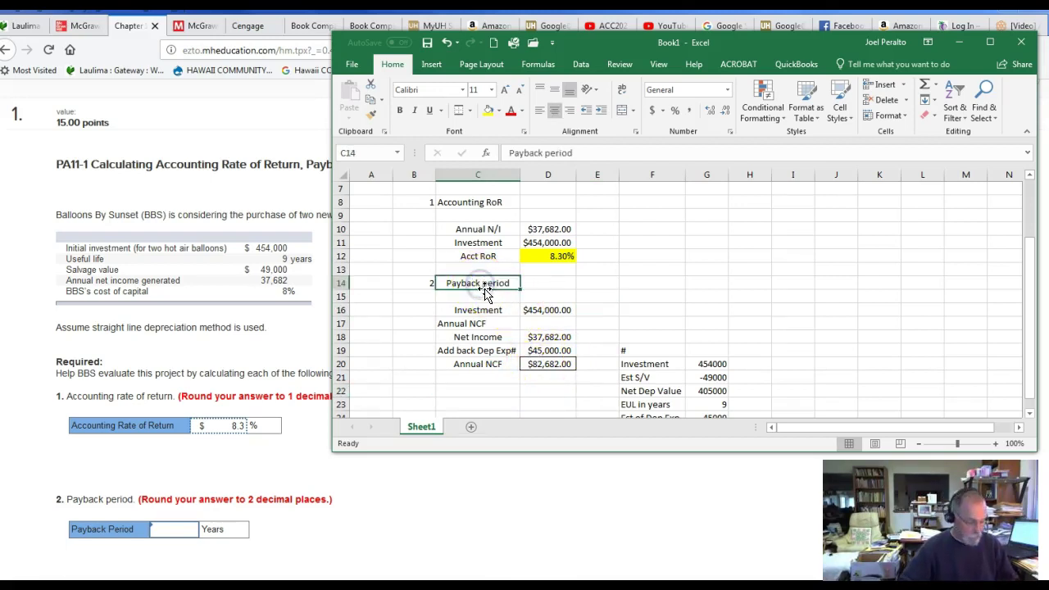
{"action": "key", "text": "ctrl+c"}
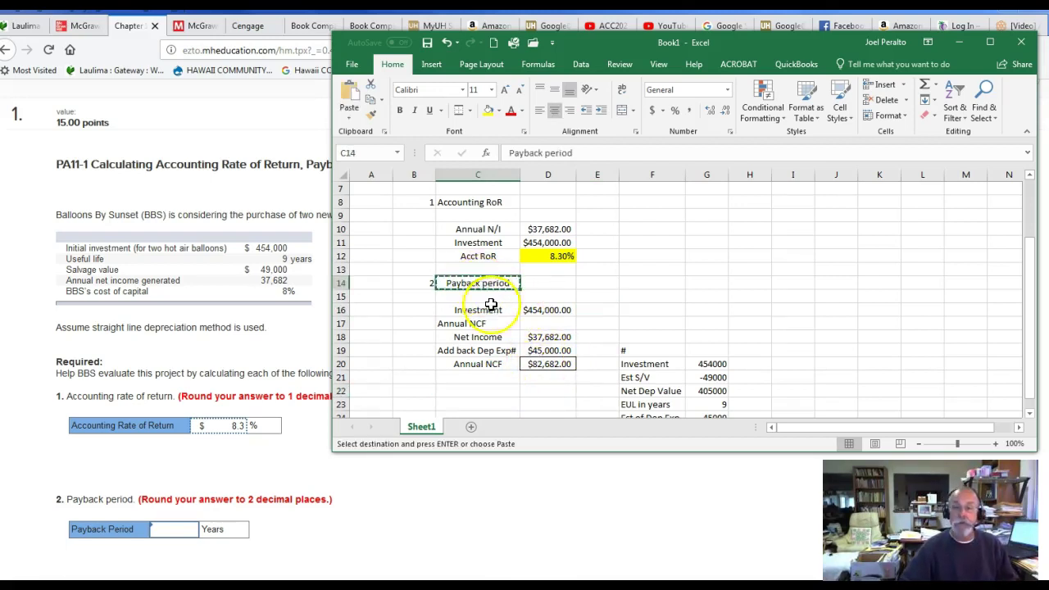
{"action": "left_click", "coordinate": [490, 391]}
{"action": "key", "text": "Return"}
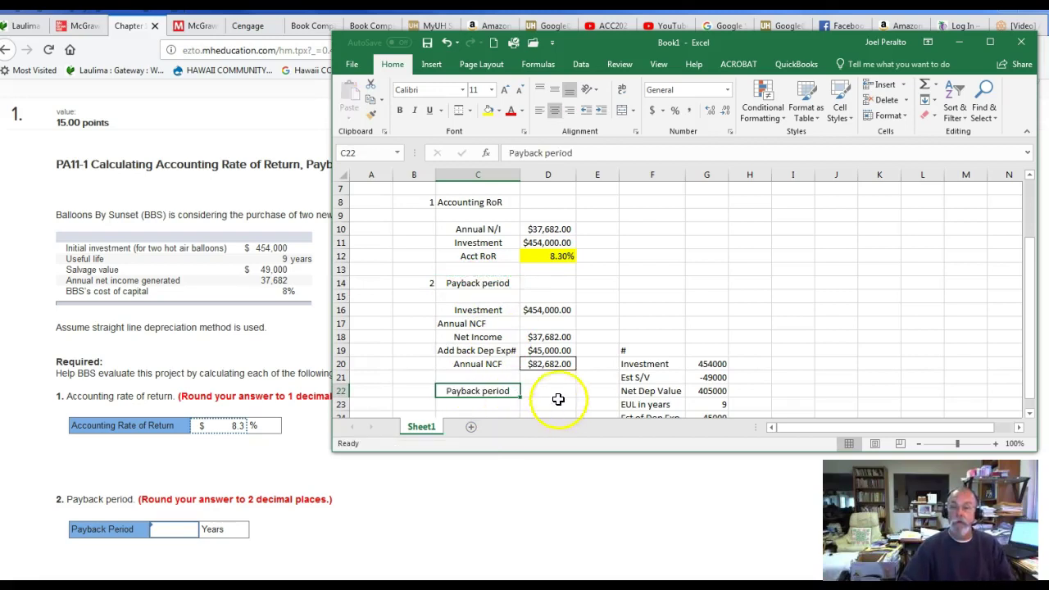
Enter =+D16/D20 in D22 to compute the payback period
{"action": "left_click", "coordinate": [564, 392]}
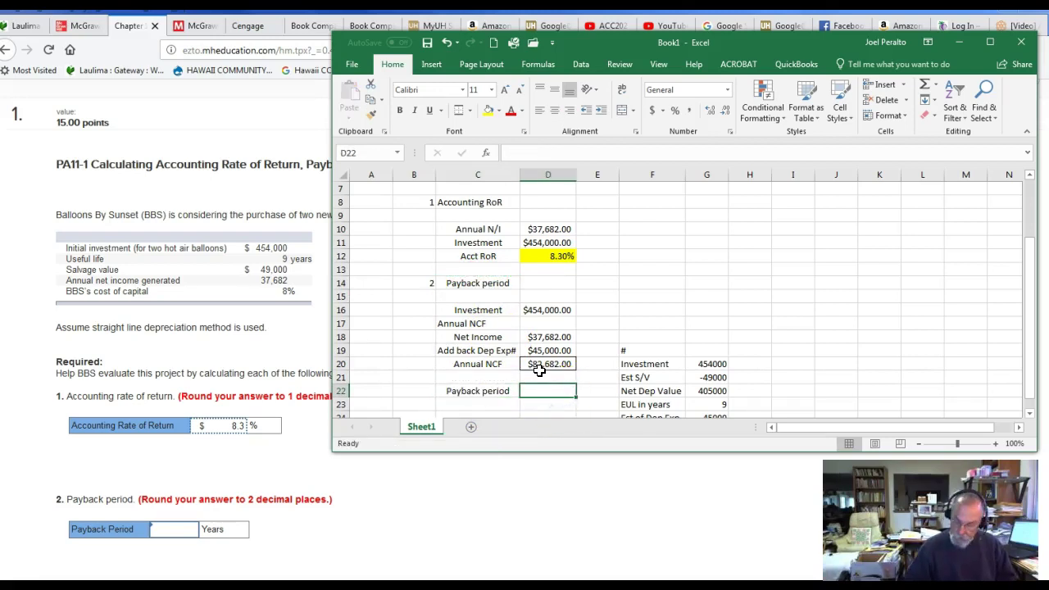
{"action": "type", "text": "+"}
{"action": "scroll", "coordinate": [541, 361], "scroll_direction": "up", "scroll_amount": 1}
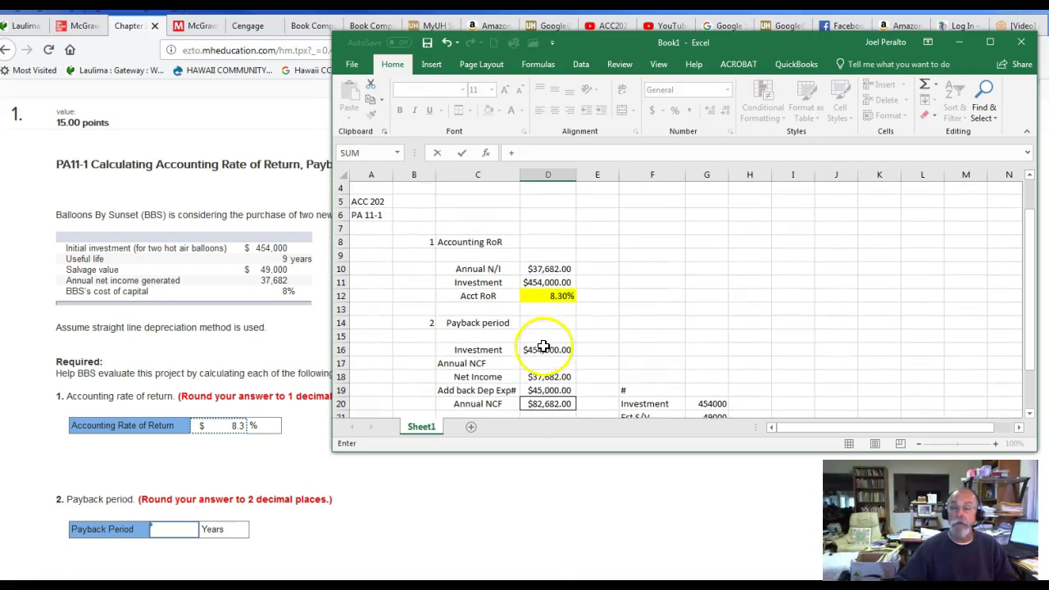
{"action": "left_click", "coordinate": [551, 358]}
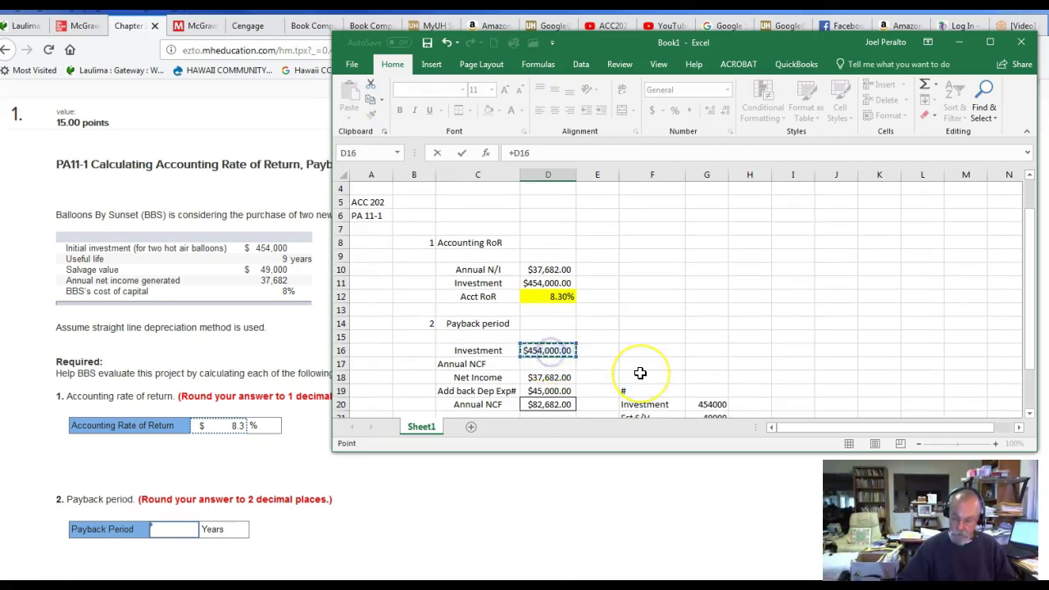
{"action": "type", "text": "/"}
{"action": "scroll", "coordinate": [640, 373], "scroll_direction": "down", "scroll_amount": 1}
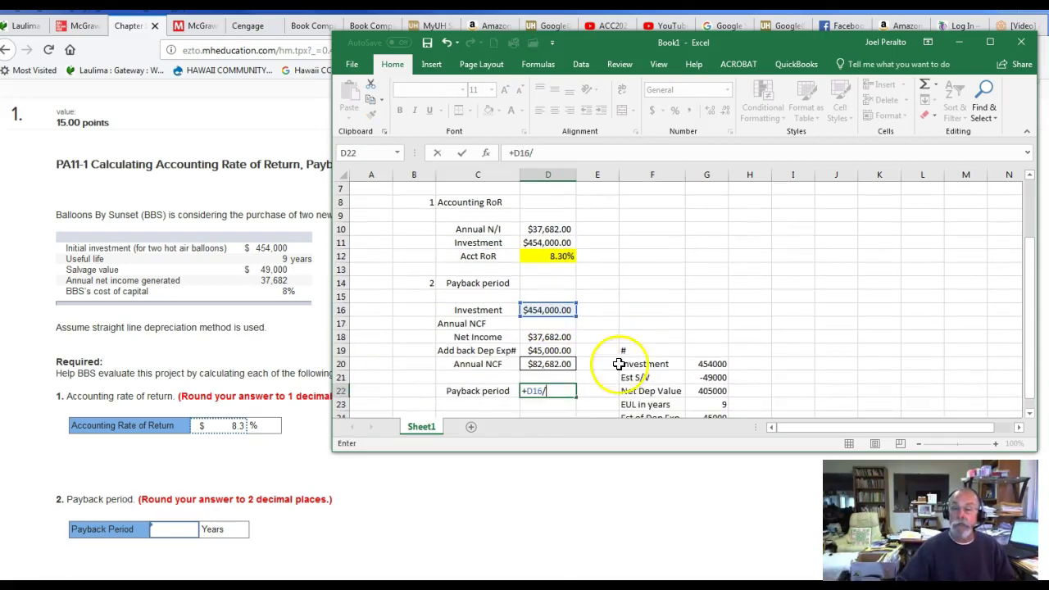
{"action": "left_click", "coordinate": [560, 365]}
{"action": "key", "text": "Return"}
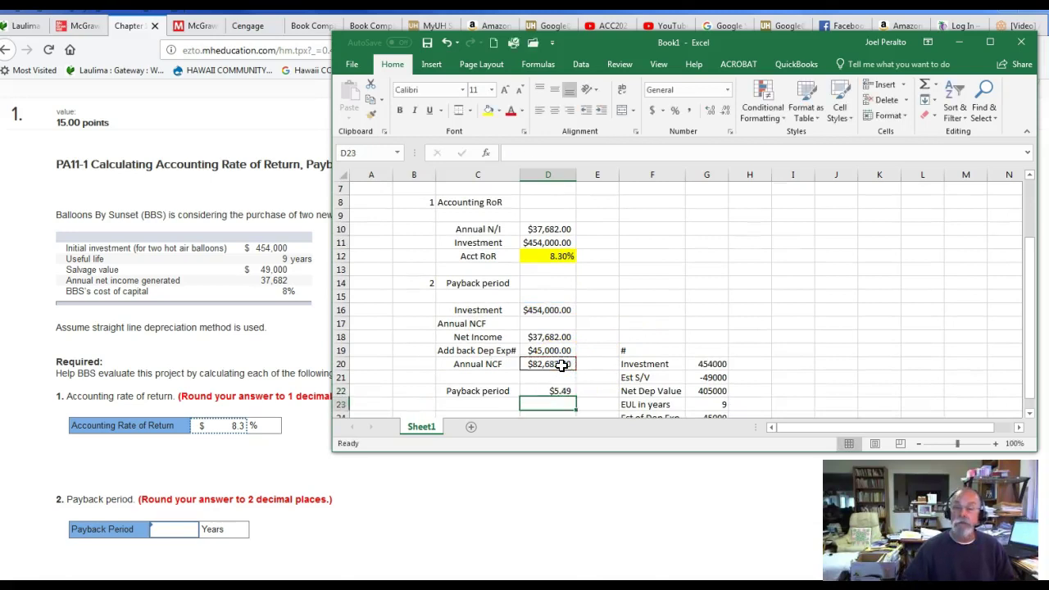
Format the D22 payback result as Number, showing 5.49
{"action": "left_click", "coordinate": [561, 391]}
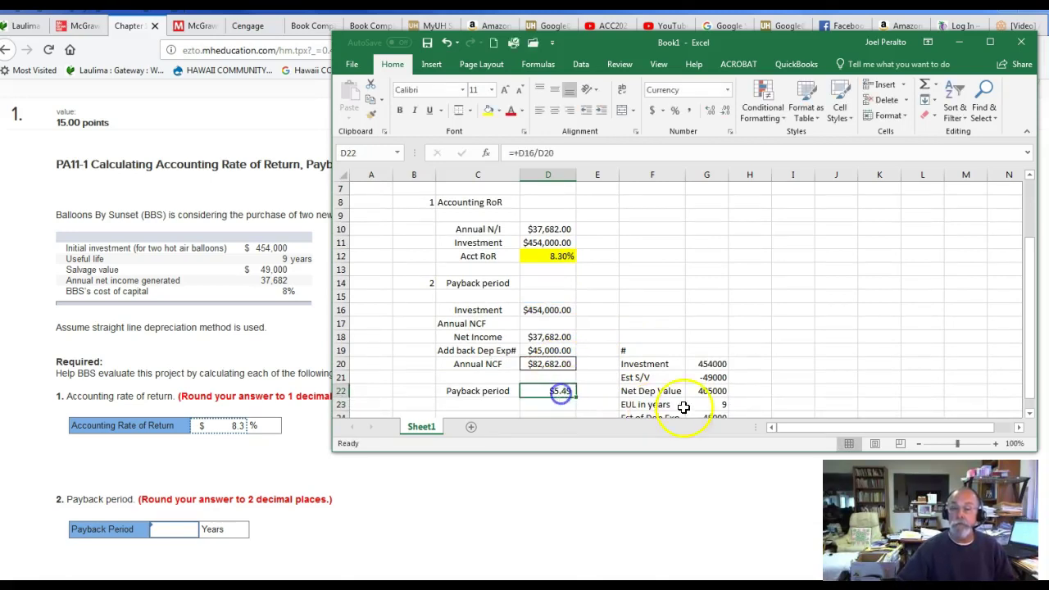
{"action": "left_click", "coordinate": [905, 120]}
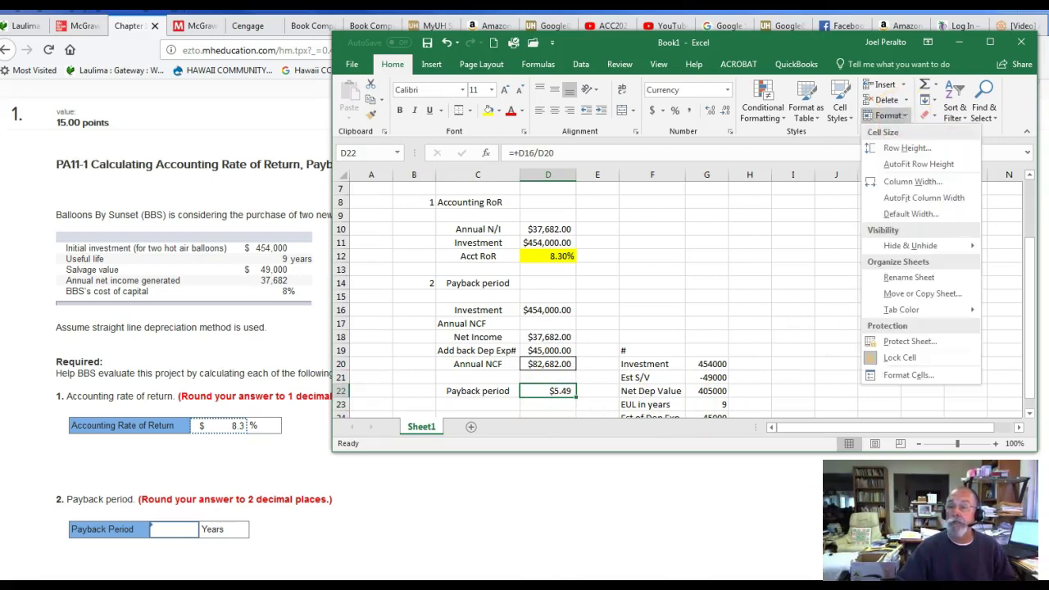
{"action": "left_click", "coordinate": [906, 374]}
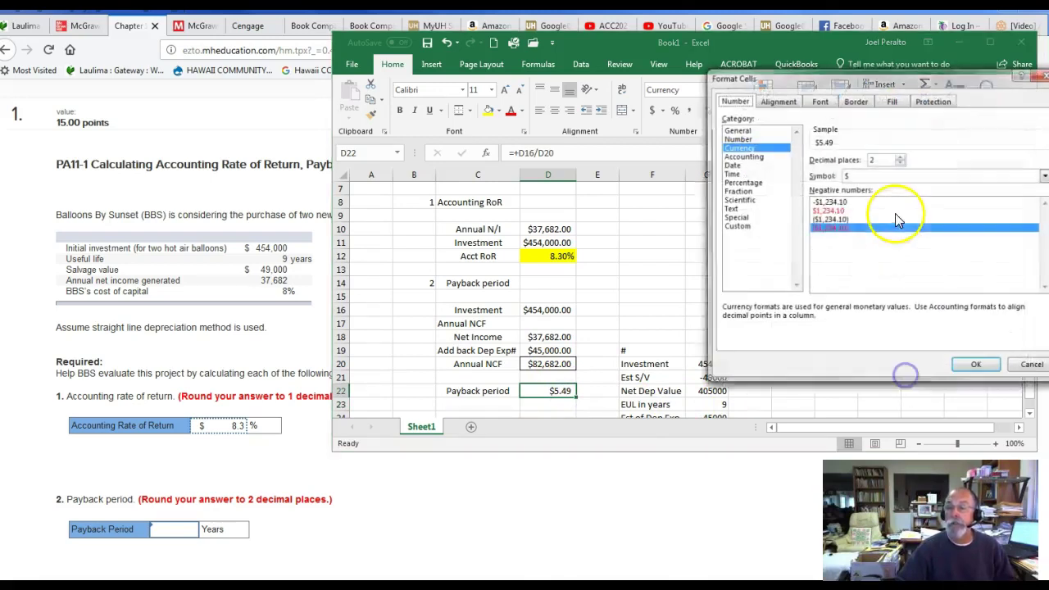
{"action": "left_click", "coordinate": [738, 138]}
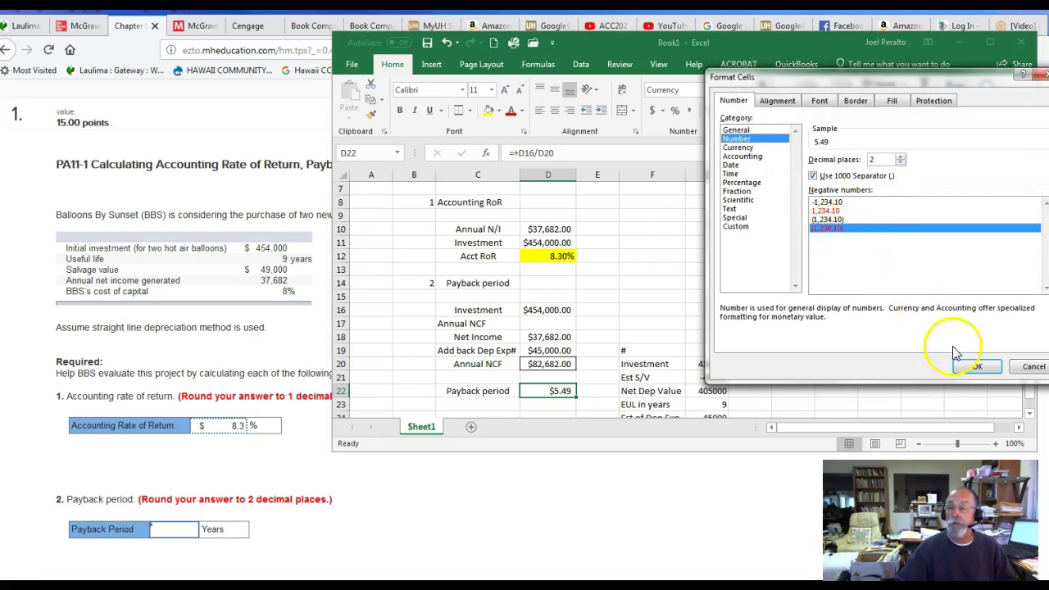
{"action": "left_click", "coordinate": [972, 373]}
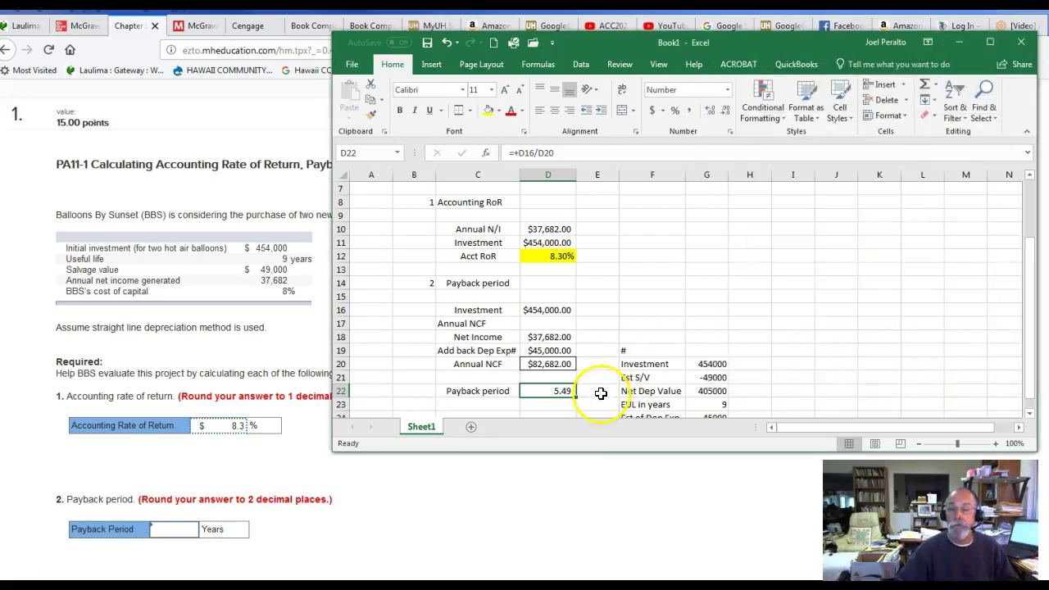
{"action": "left_click", "coordinate": [603, 391]}
Add a 'yrs' label in E22 and give the 5.49 result a bottom double border
{"action": "type", "text": "yr"}
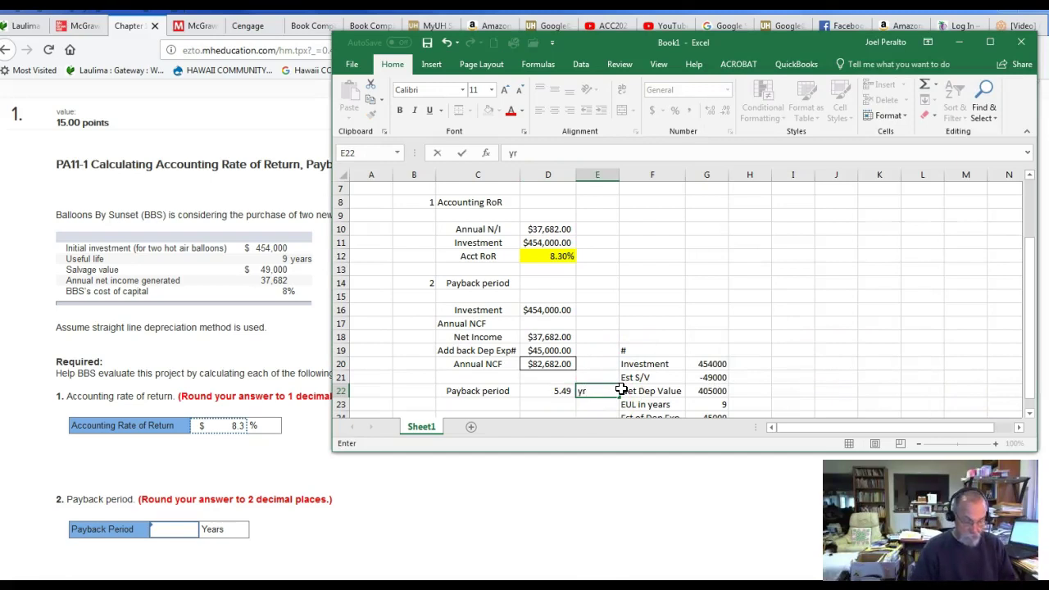
{"action": "key", "text": "Return"}
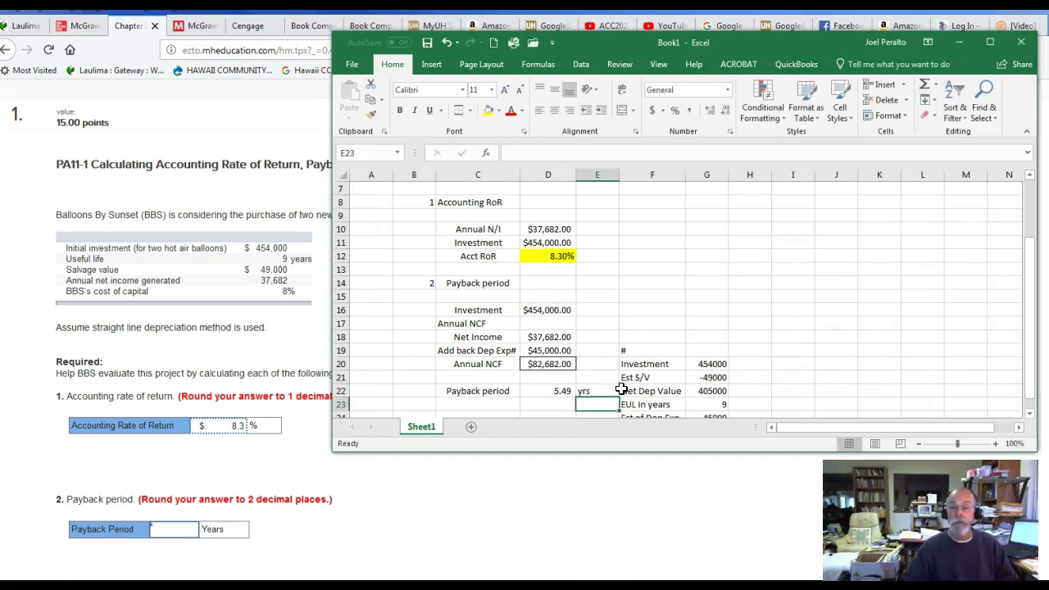
{"action": "left_click", "coordinate": [546, 390]}
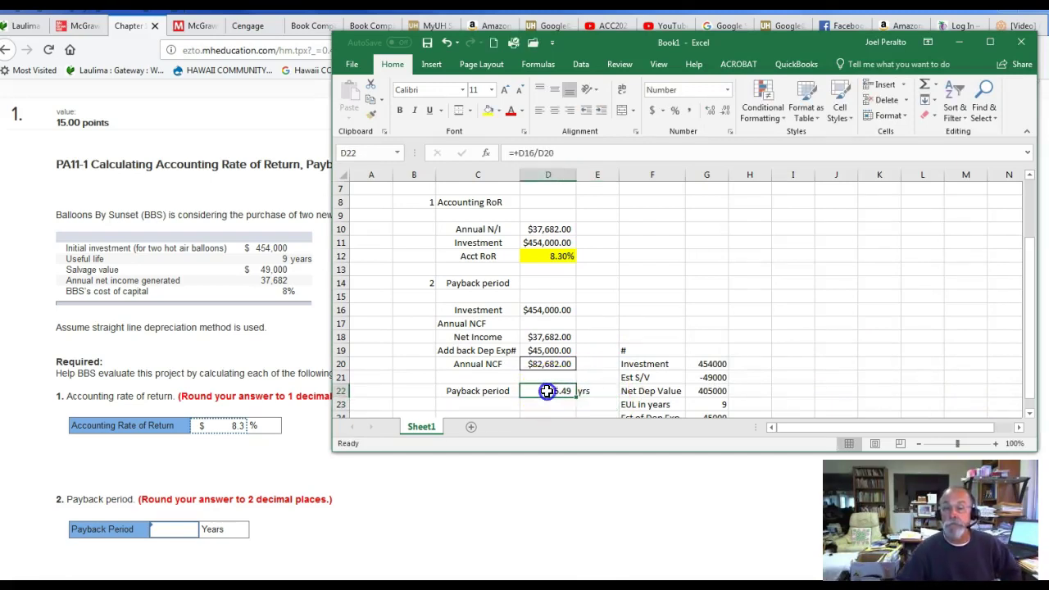
{"action": "left_click", "coordinate": [471, 111]}
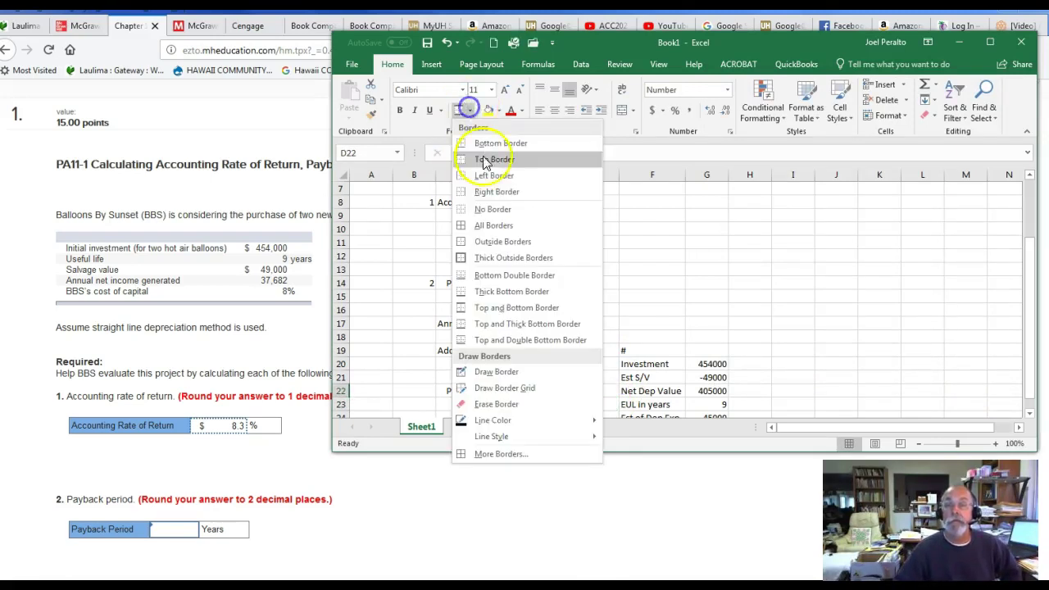
{"action": "left_click", "coordinate": [465, 275]}
{"action": "left_click", "coordinate": [737, 310]}
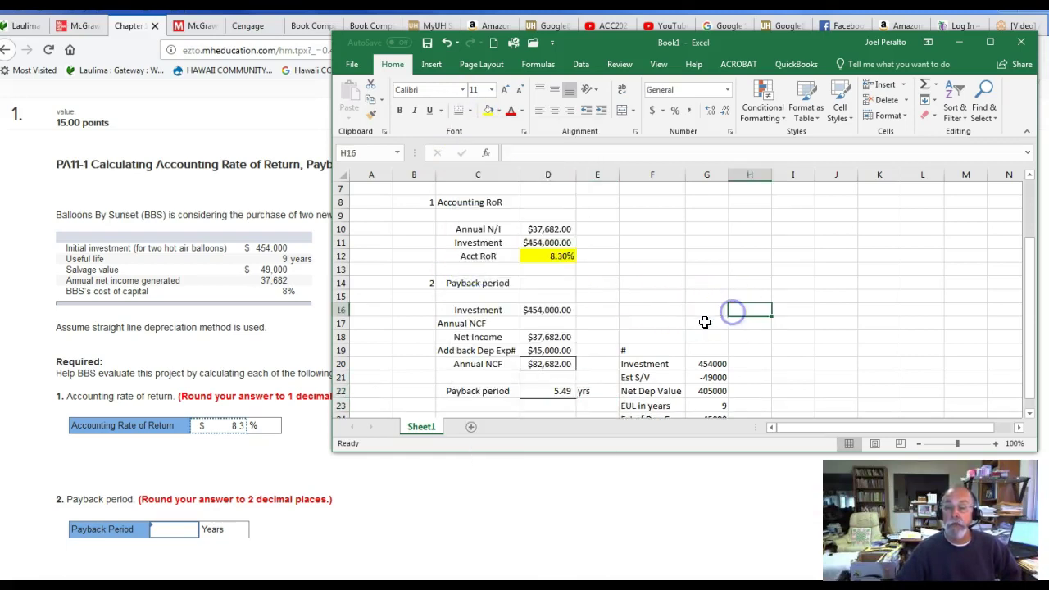
Replace the $82,682.00 Annual NCF borders with Top and Thick Bottom Border
{"action": "left_click", "coordinate": [546, 362]}
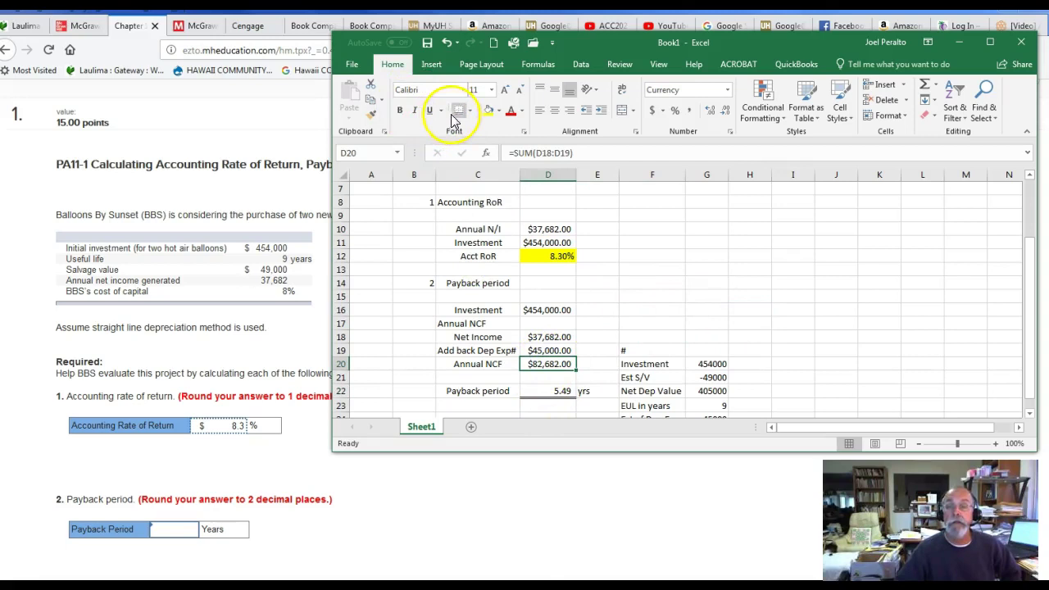
{"action": "left_click", "coordinate": [470, 111]}
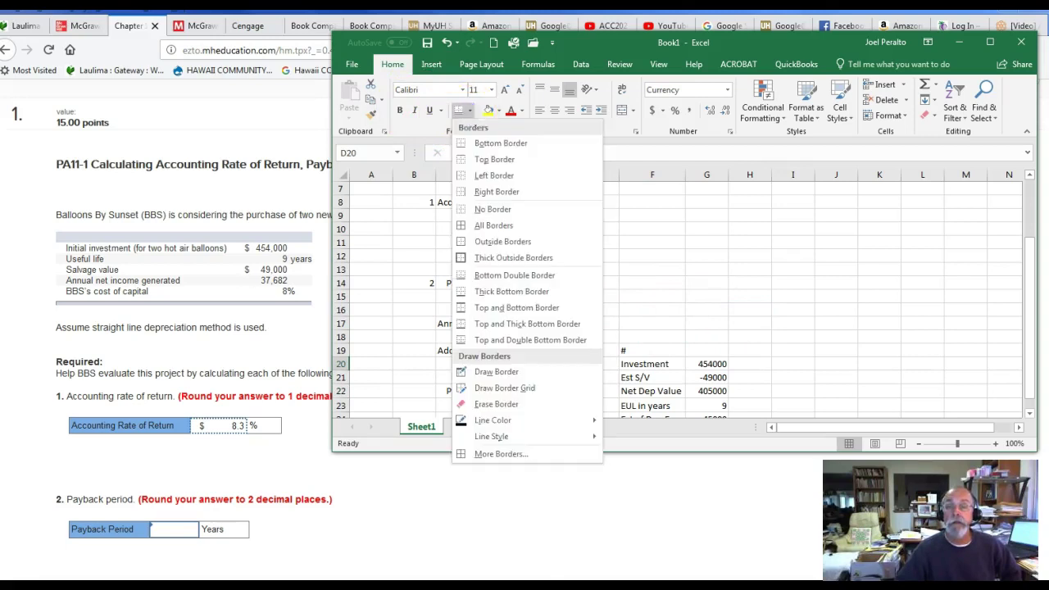
{"action": "left_click", "coordinate": [465, 212]}
{"action": "left_click", "coordinate": [590, 242]}
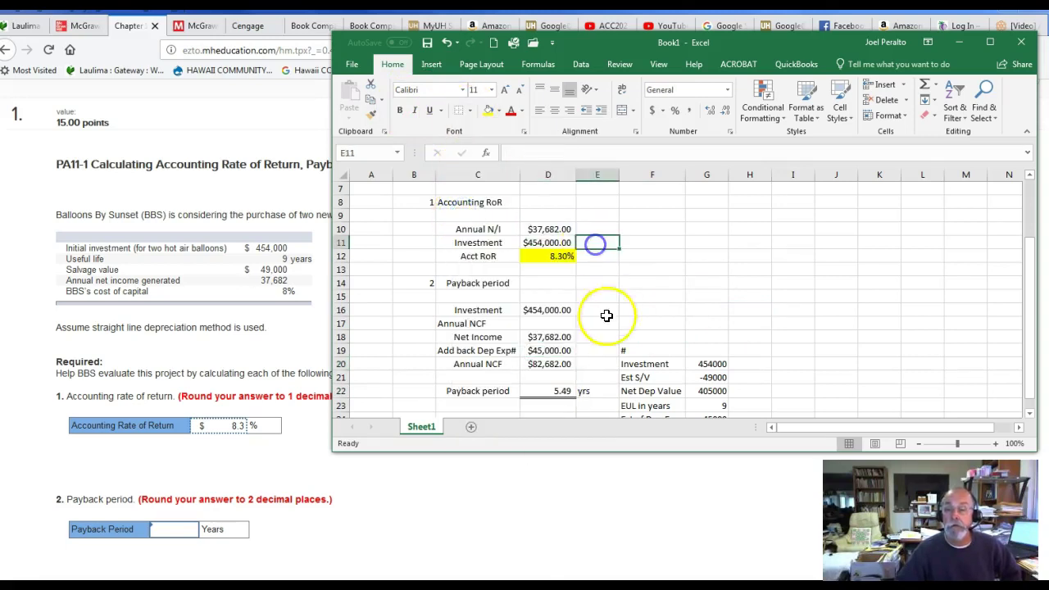
{"action": "left_click", "coordinate": [560, 363]}
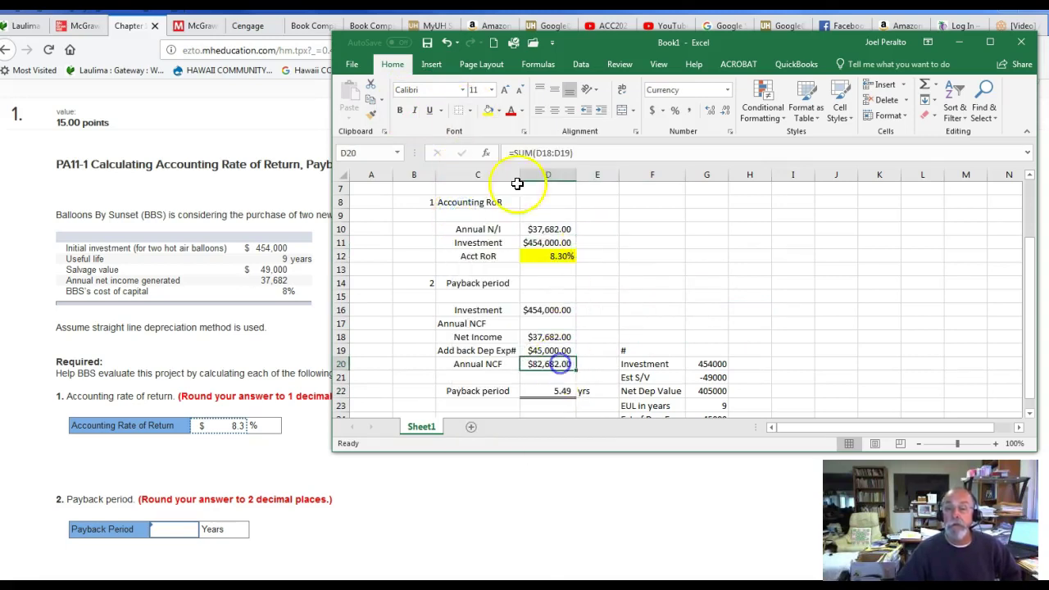
{"action": "left_click", "coordinate": [470, 111]}
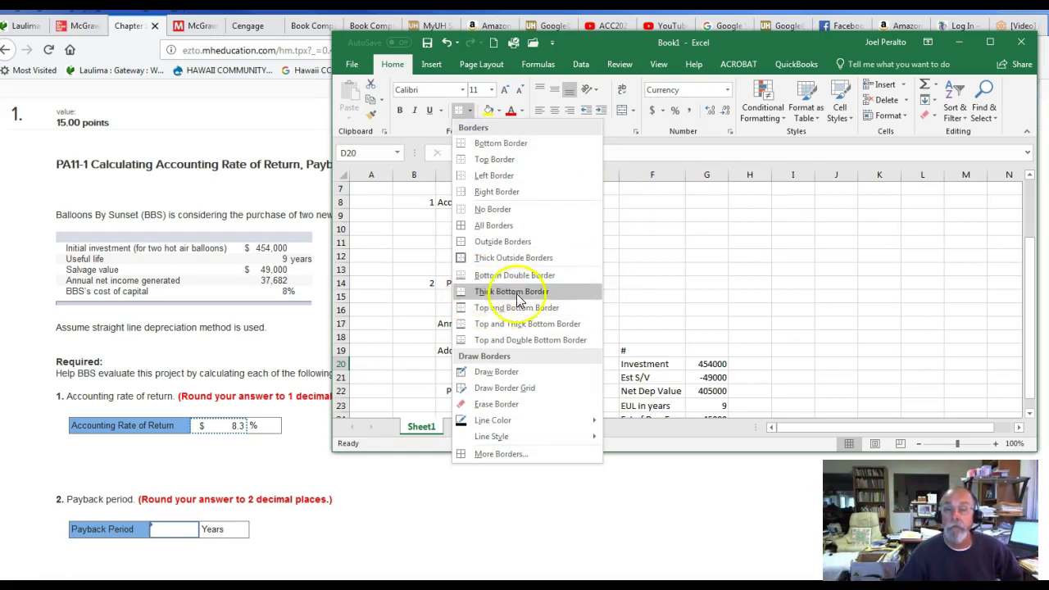
{"action": "left_click", "coordinate": [464, 327]}
{"action": "left_click", "coordinate": [721, 295]}
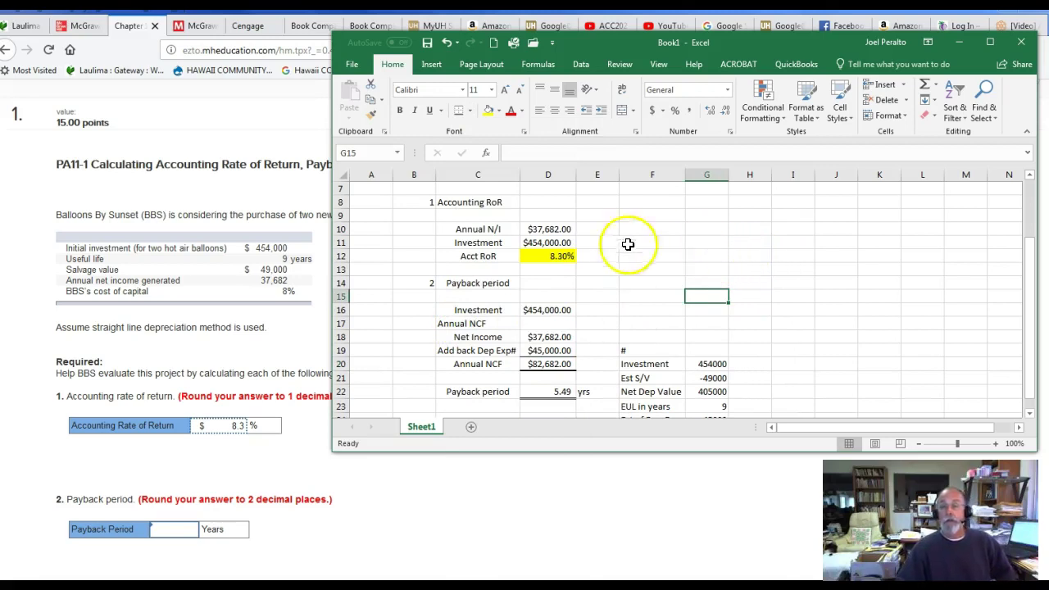
Add a Thick Bottom Border under the $454,000.00 investment in D16
{"action": "left_click", "coordinate": [554, 309]}
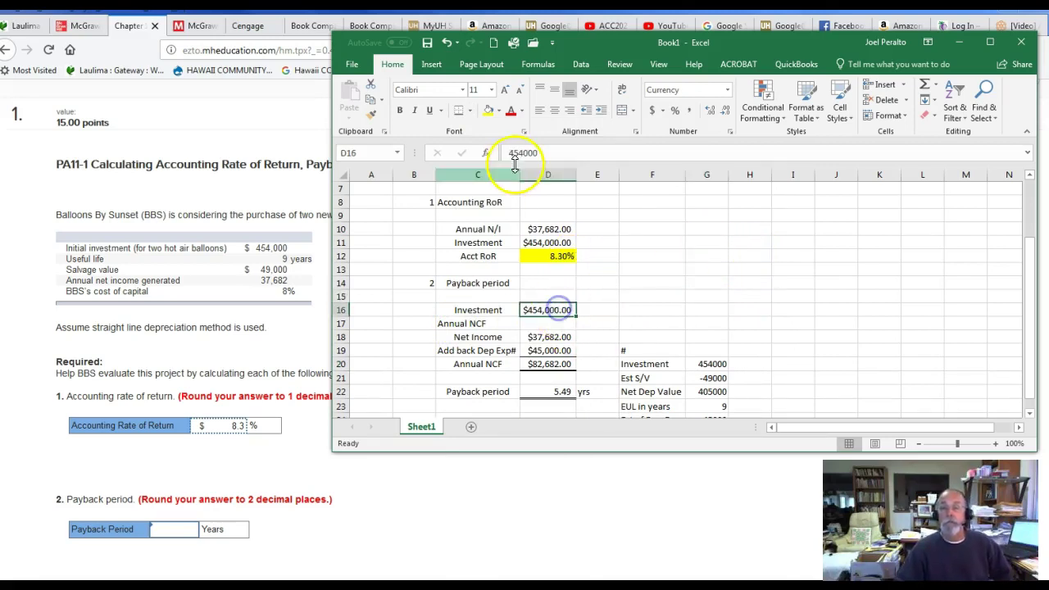
{"action": "left_click", "coordinate": [470, 113]}
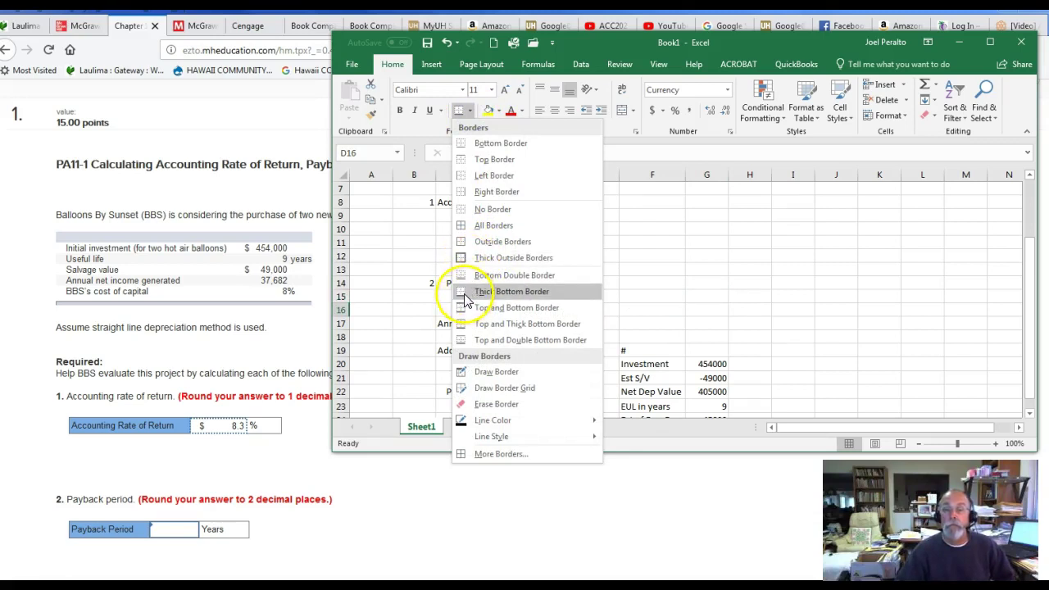
{"action": "left_click", "coordinate": [471, 293]}
{"action": "left_click", "coordinate": [709, 296]}
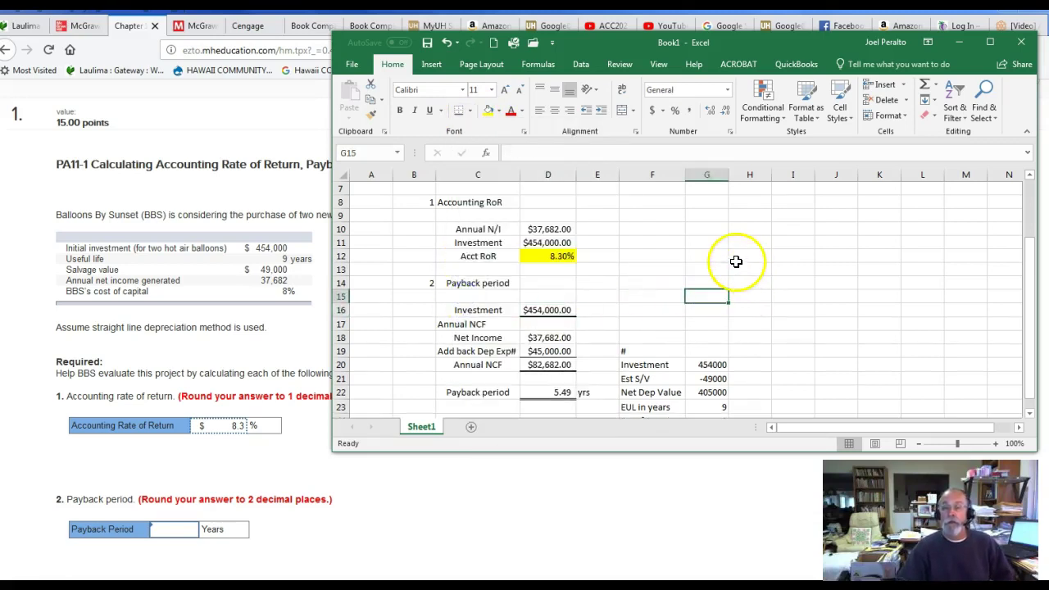
{"action": "scroll", "coordinate": [681, 293], "scroll_direction": "down", "scroll_amount": 1}
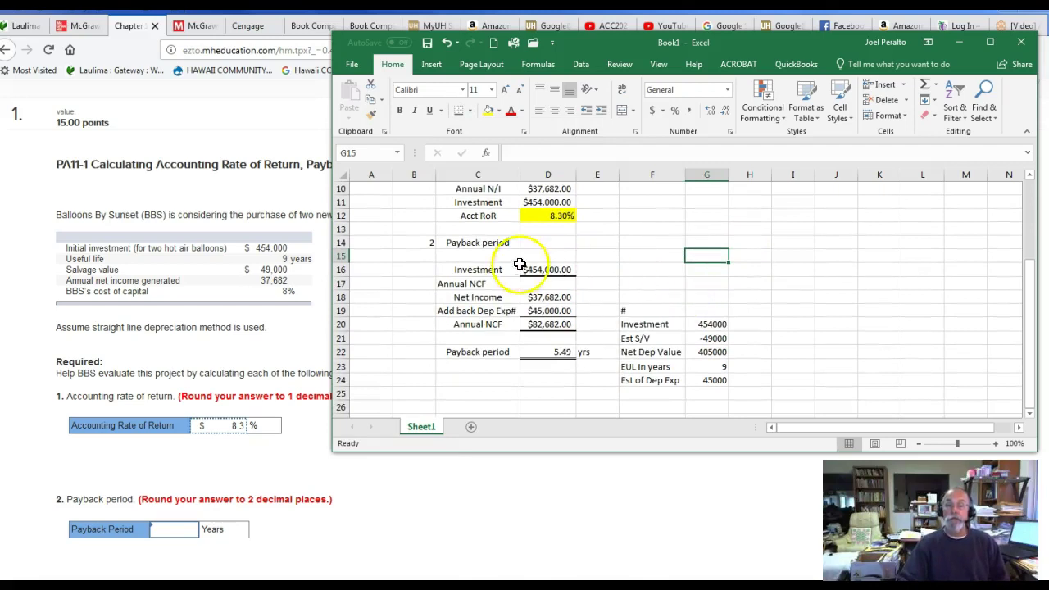
{"action": "left_click", "coordinate": [493, 244]}
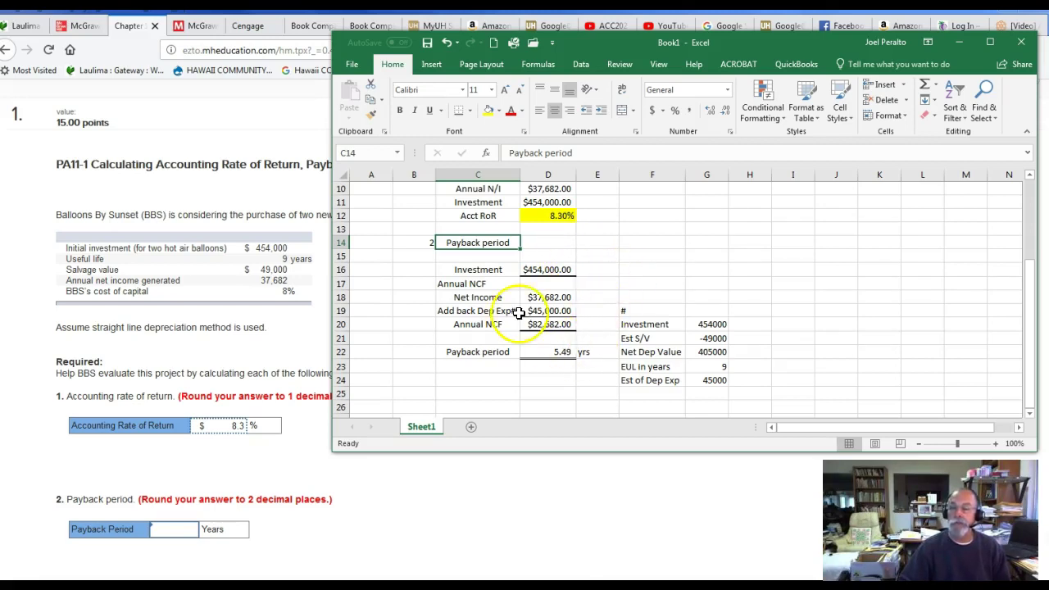
{"action": "left_click", "coordinate": [551, 217]}
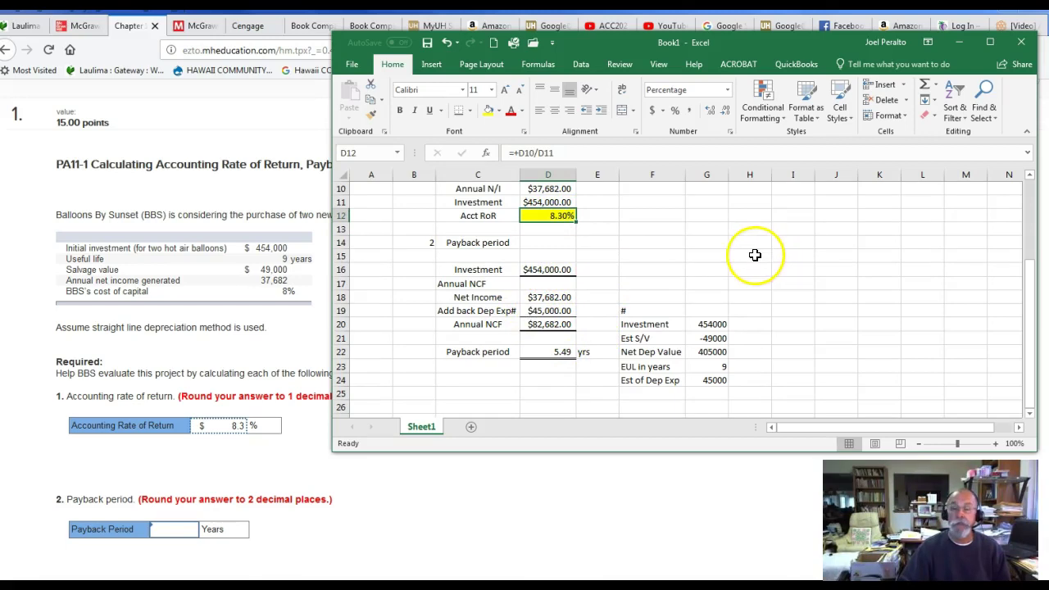
{"action": "scroll", "coordinate": [755, 255], "scroll_direction": "up", "scroll_amount": 1}
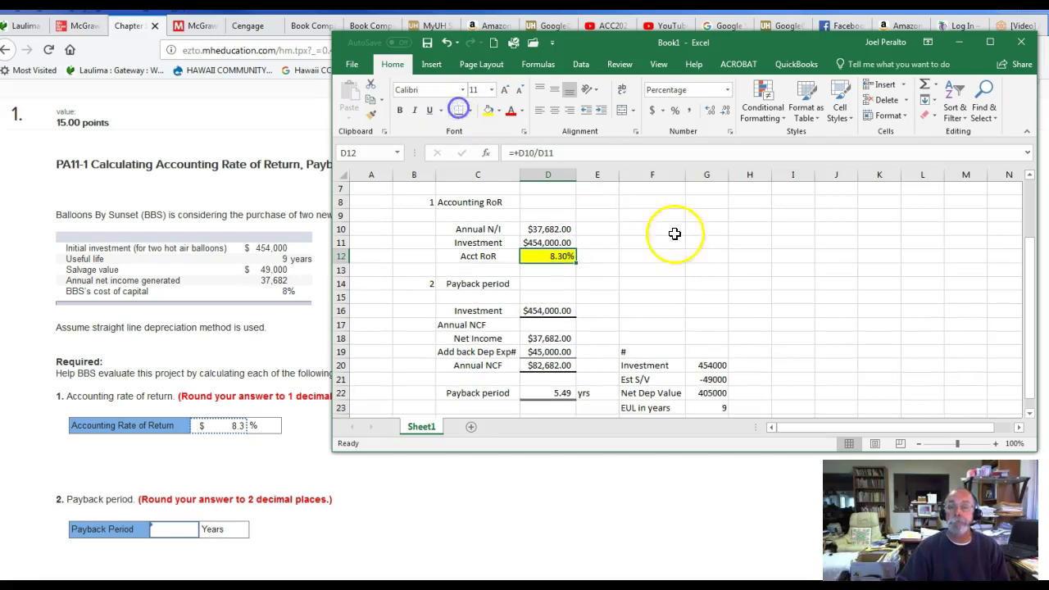
Give the 8.30% rate of return result top and bottom borders
{"action": "left_click", "coordinate": [707, 256]}
{"action": "left_click", "coordinate": [566, 257]}
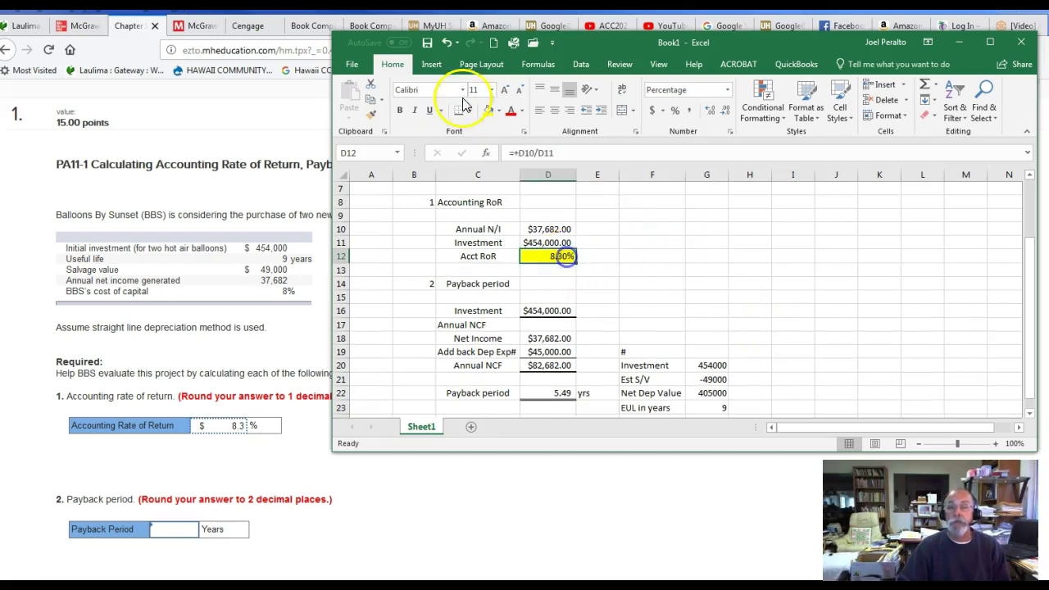
{"action": "left_click", "coordinate": [470, 110]}
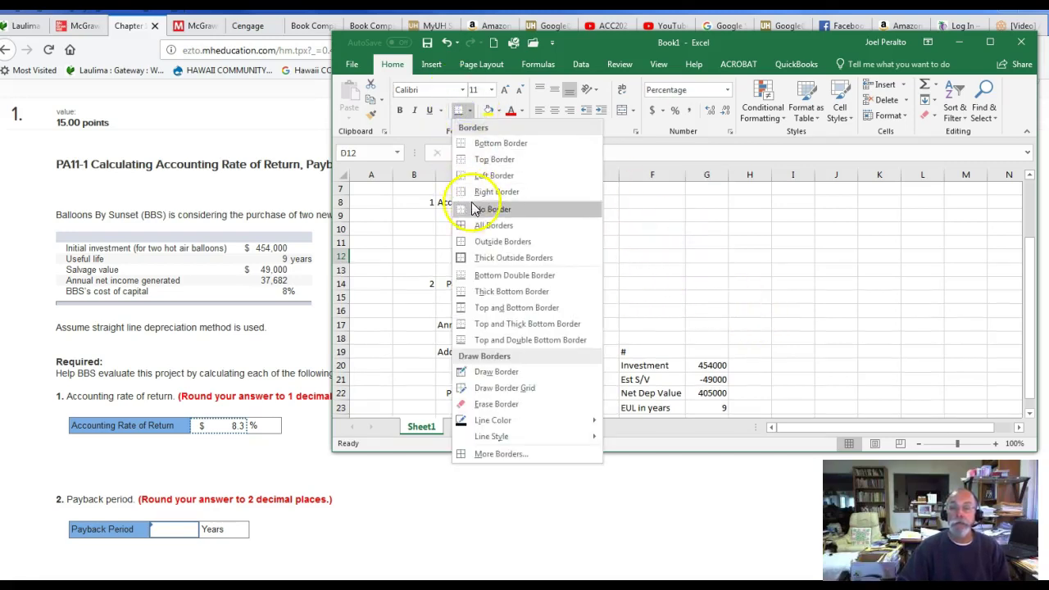
{"action": "left_click", "coordinate": [472, 308]}
{"action": "left_click", "coordinate": [644, 309]}
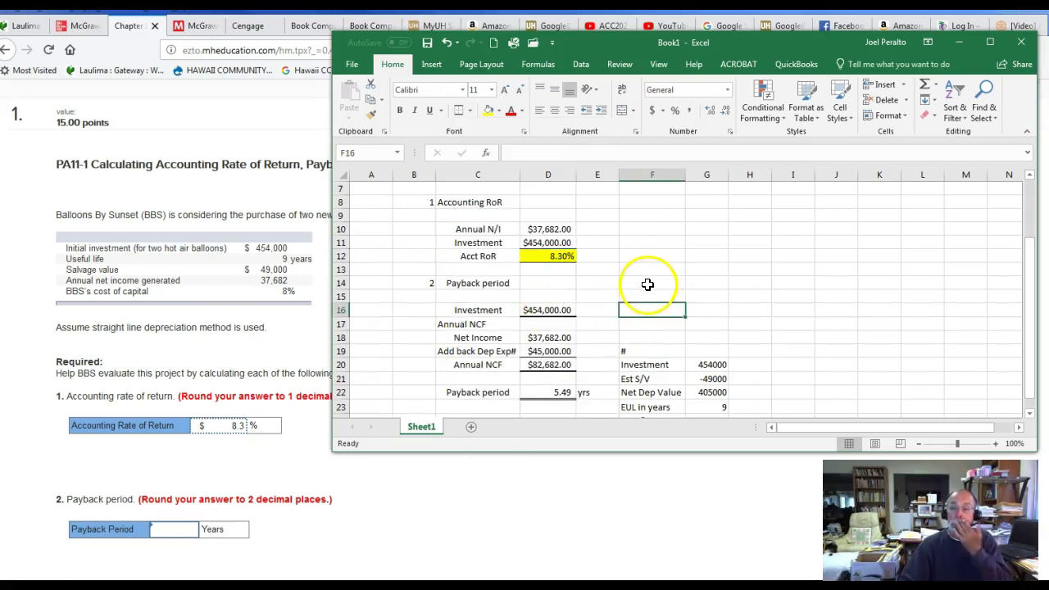
Fill the 5.49 payback result yellow
{"action": "scroll", "coordinate": [650, 285], "scroll_direction": "down", "scroll_amount": 1}
{"action": "left_click", "coordinate": [556, 353]}
{"action": "key", "text": "ctrl+shift+1"}
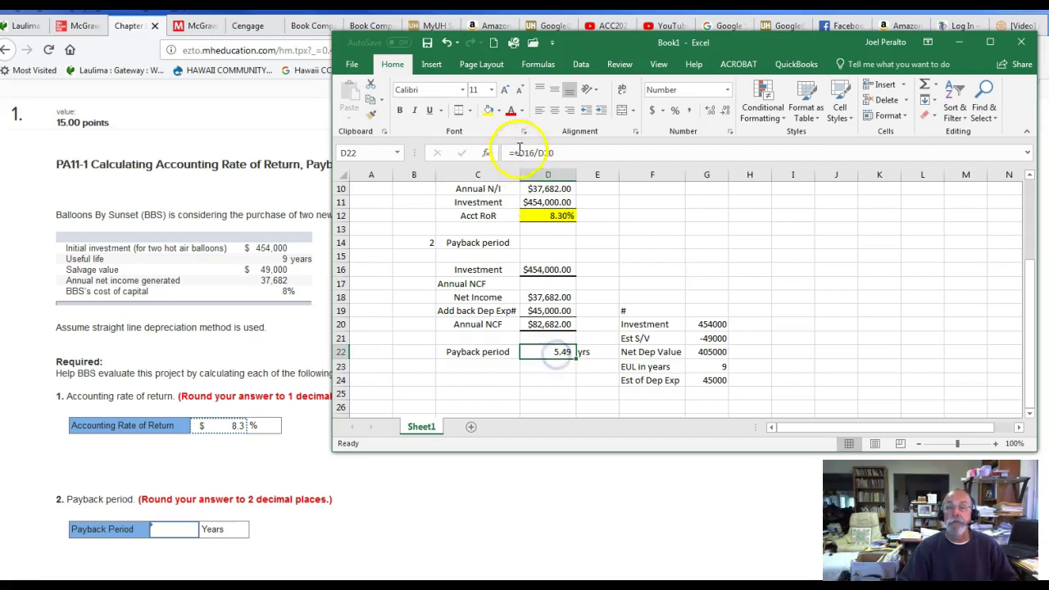
{"action": "left_click", "coordinate": [489, 110]}
Left-align the payback labels C16:C20 and accounting return labels C10:C12
{"action": "left_click_drag", "start_coordinate": [473, 269], "coordinate": [474, 324]}
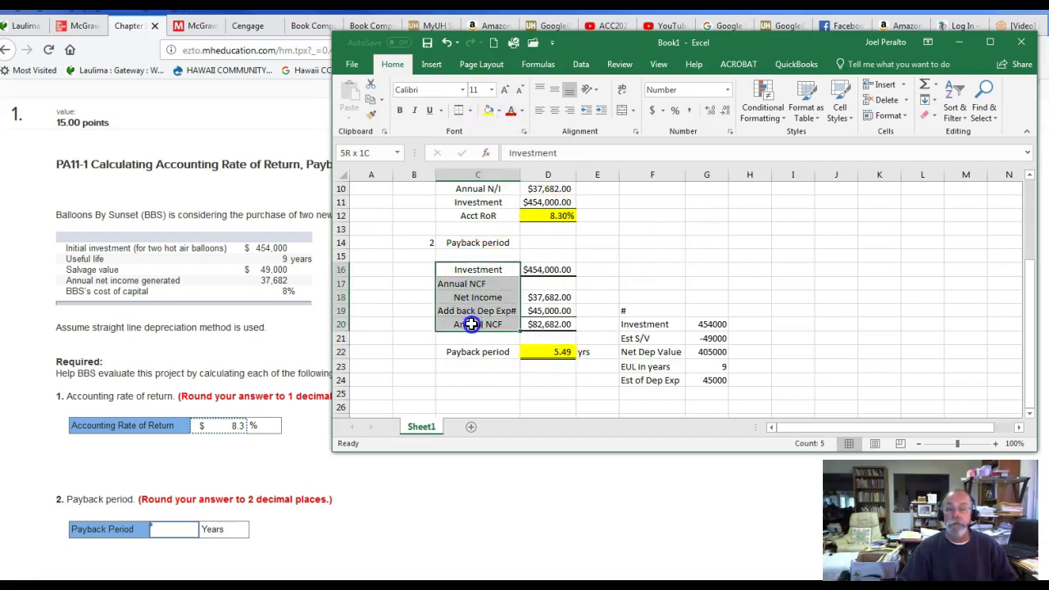
{"action": "left_click", "coordinate": [539, 110]}
{"action": "left_click", "coordinate": [693, 230]}
{"action": "scroll", "coordinate": [690, 239], "scroll_direction": "down", "scroll_amount": 1}
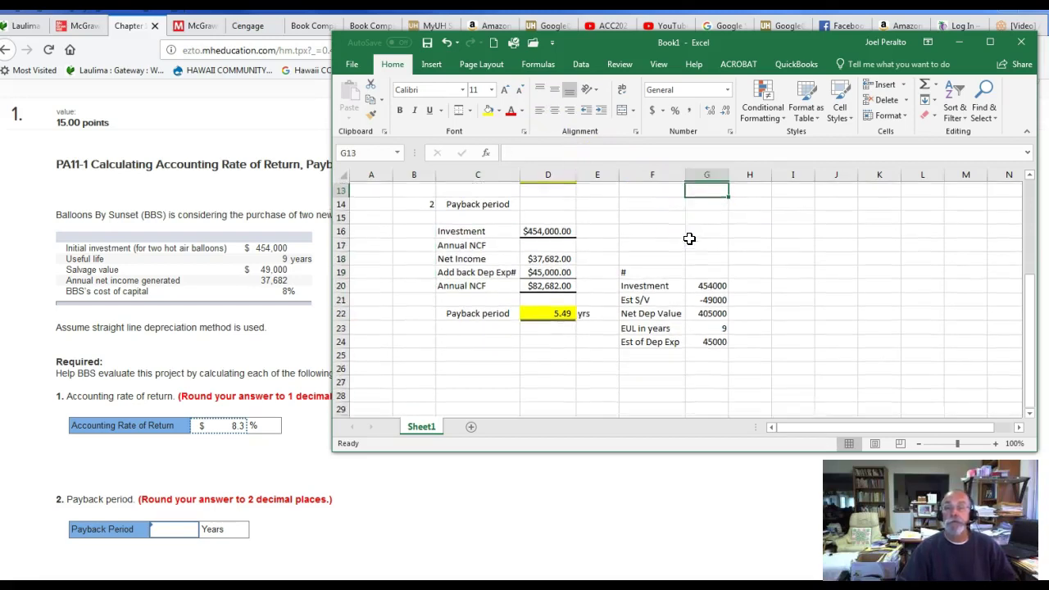
{"action": "scroll", "coordinate": [689, 238], "scroll_direction": "up", "scroll_amount": 2}
{"action": "left_click_drag", "start_coordinate": [483, 230], "coordinate": [490, 252]}
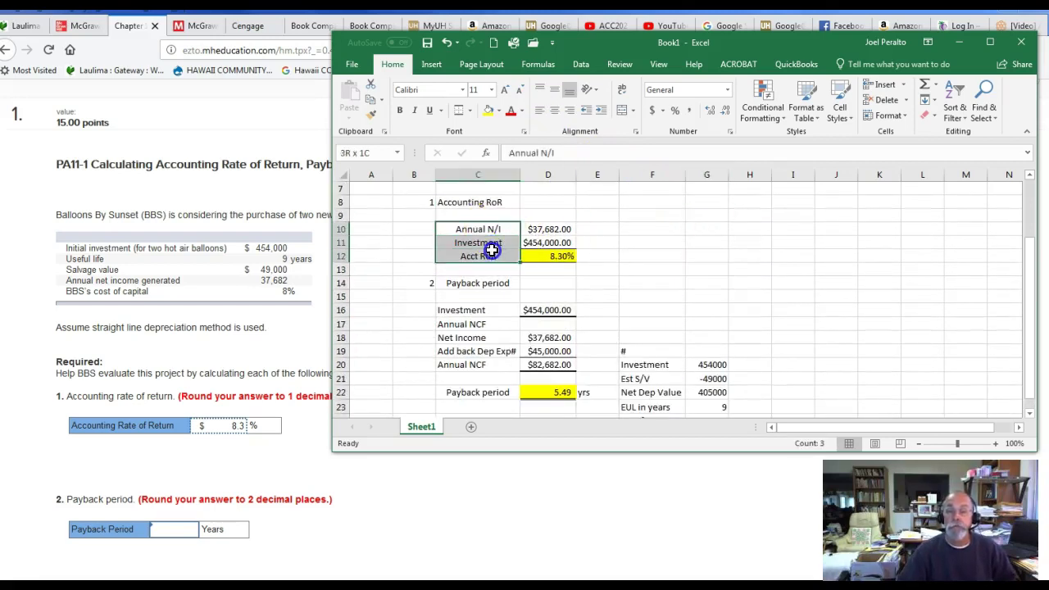
{"action": "left_click", "coordinate": [540, 110]}
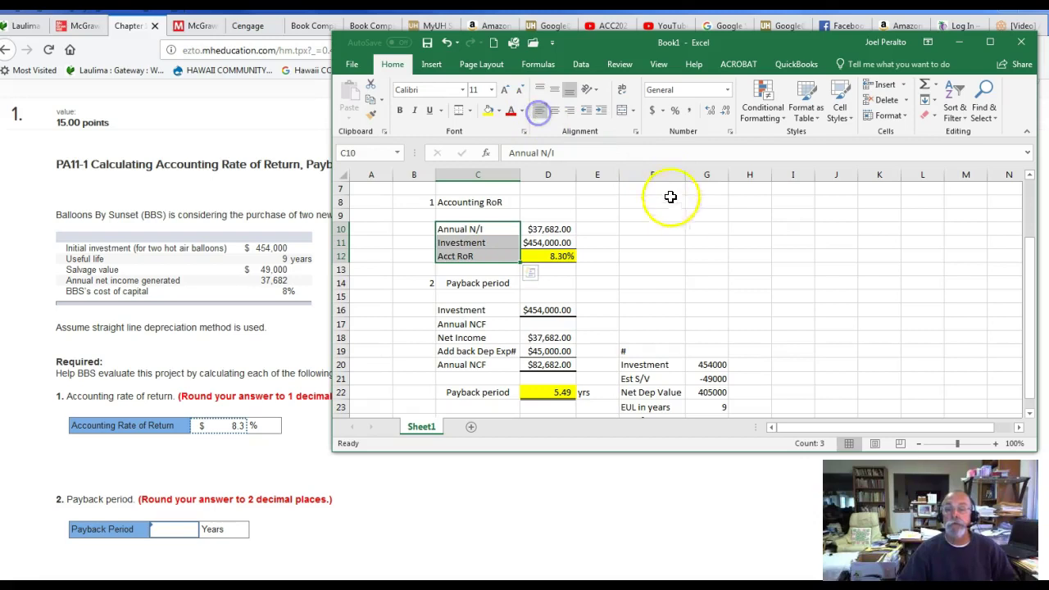
{"action": "left_click", "coordinate": [693, 257]}
Outline the depreciation helper table in columns F and G with a border
{"action": "scroll", "coordinate": [836, 297], "scroll_direction": "down", "scroll_amount": 2}
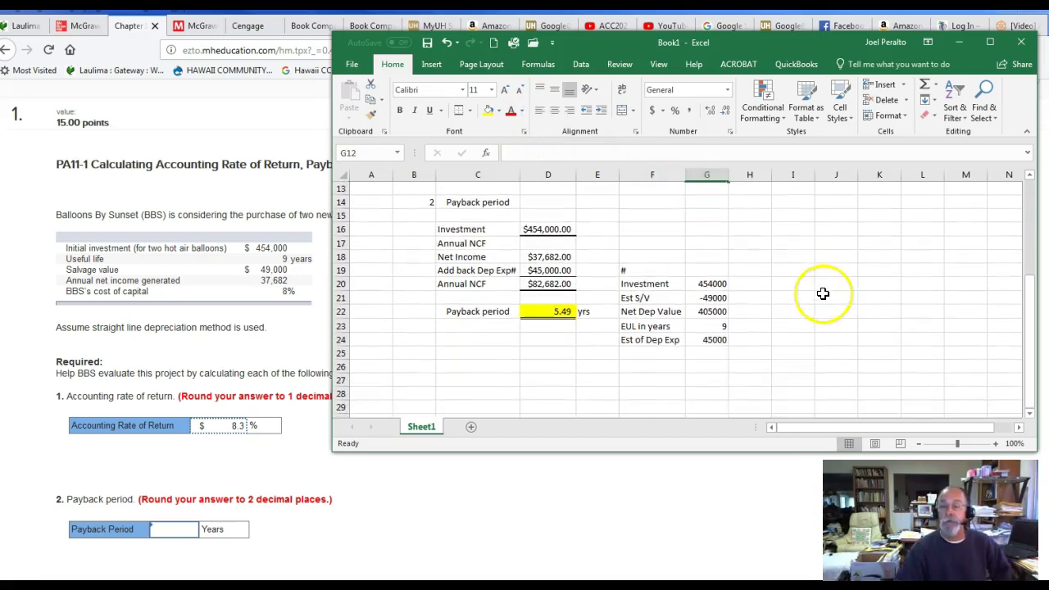
{"action": "left_click_drag", "start_coordinate": [631, 270], "coordinate": [710, 339]}
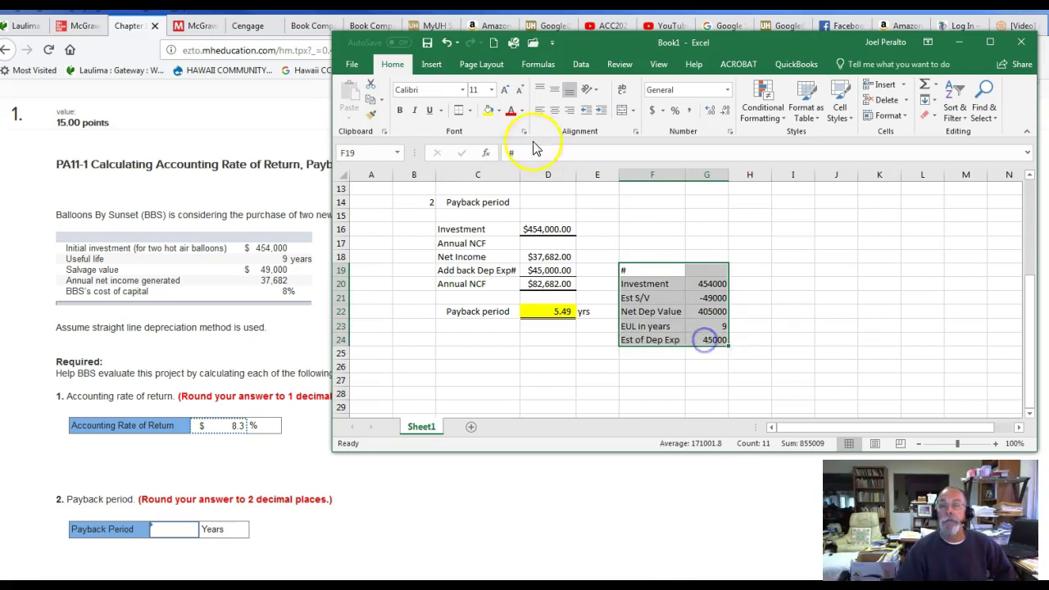
{"action": "left_click", "coordinate": [470, 110]}
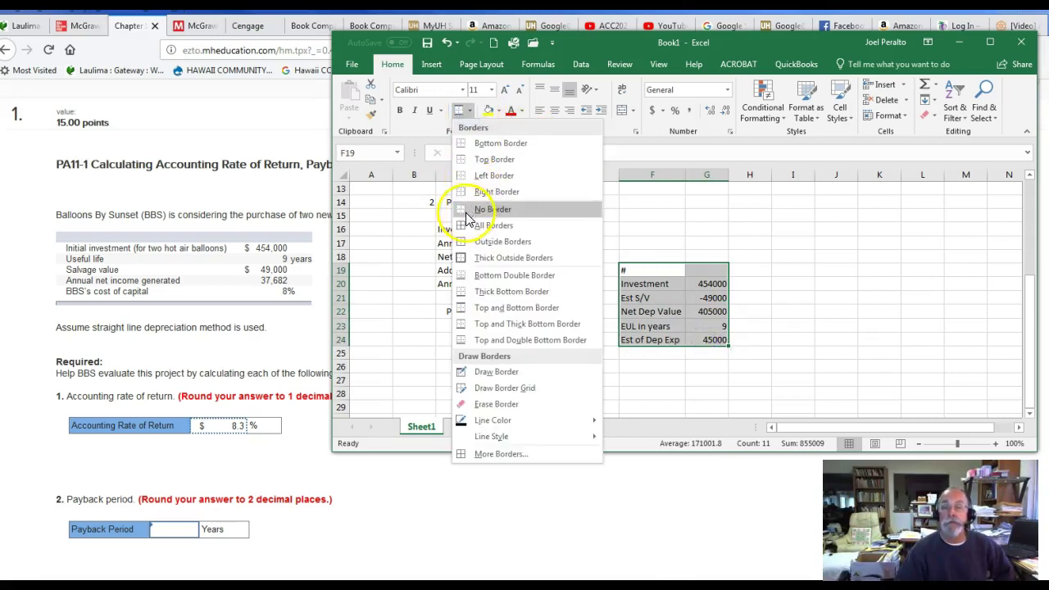
{"action": "left_click", "coordinate": [469, 241]}
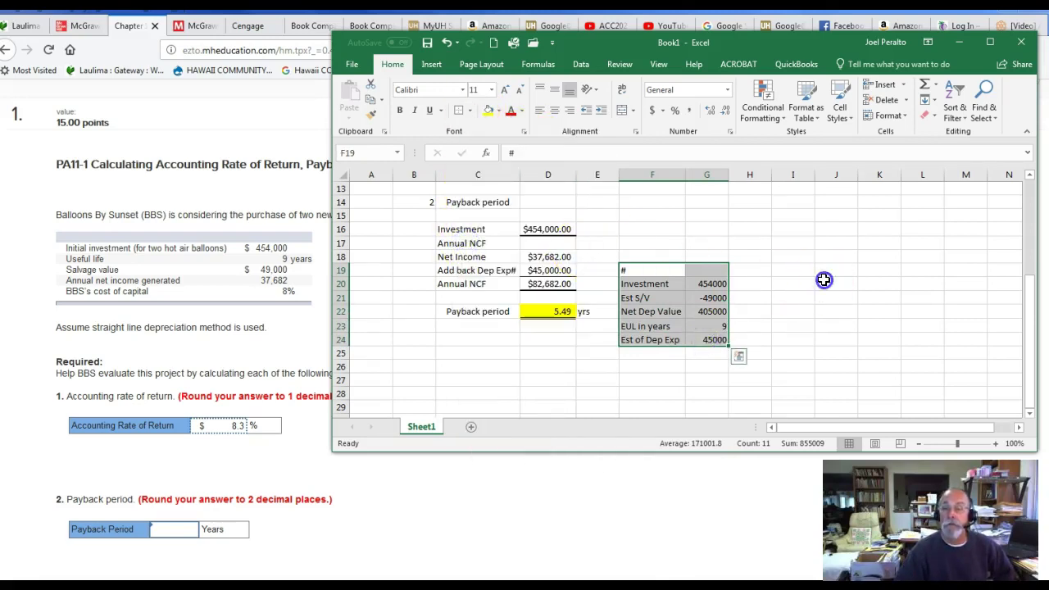
{"action": "left_click", "coordinate": [824, 279]}
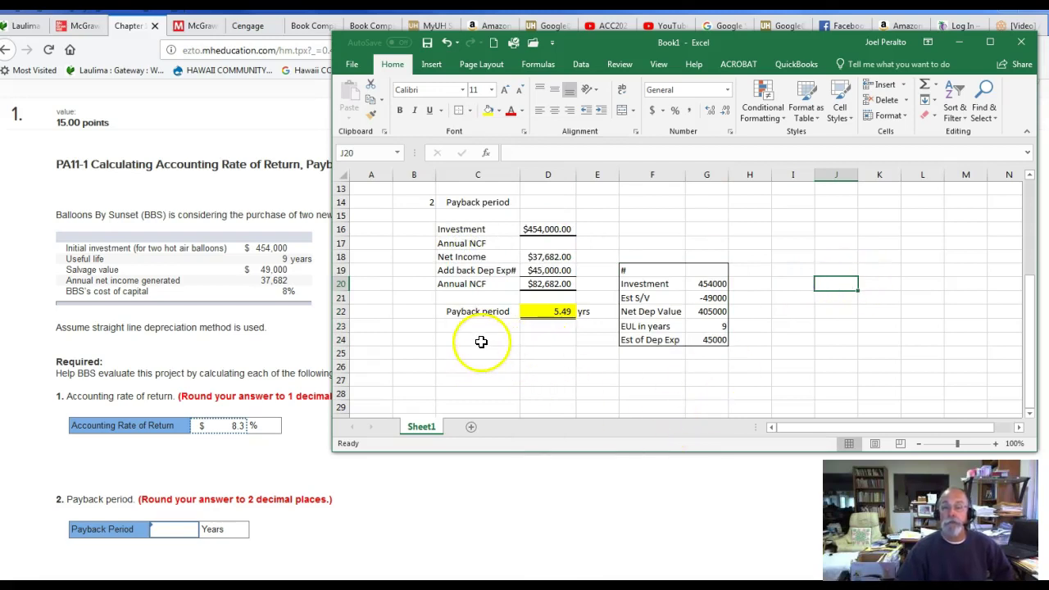
Enter 5.49 years as the Payback Period answer in Connect
{"action": "left_click", "coordinate": [182, 533]}
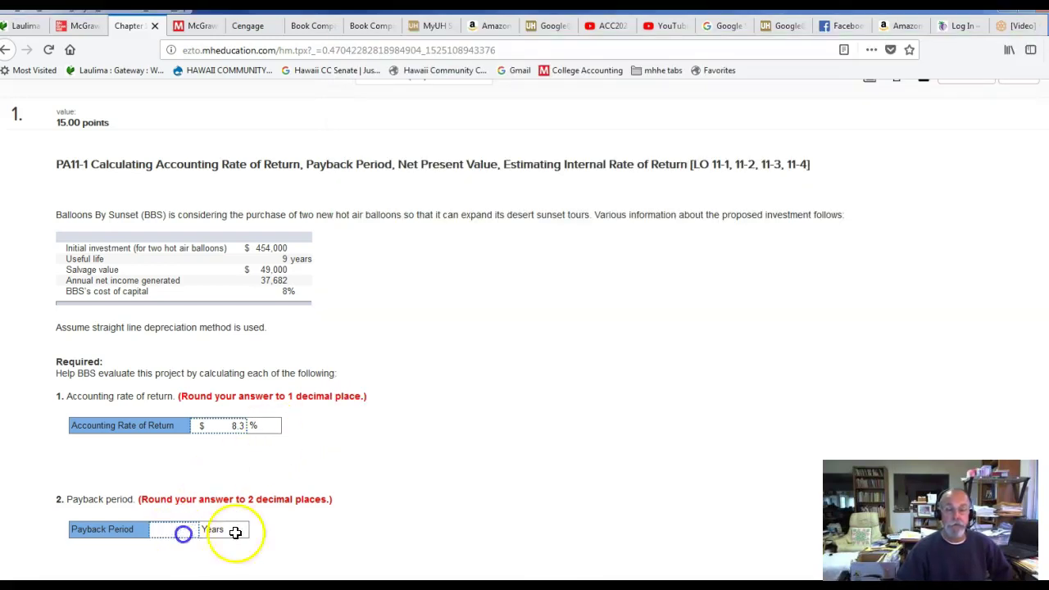
{"action": "left_click", "coordinate": [269, 545]}
{"action": "left_click", "coordinate": [369, 530]}
{"action": "scroll", "coordinate": [368, 532], "scroll_direction": "down", "scroll_amount": 3}
{"action": "left_click", "coordinate": [354, 529]}
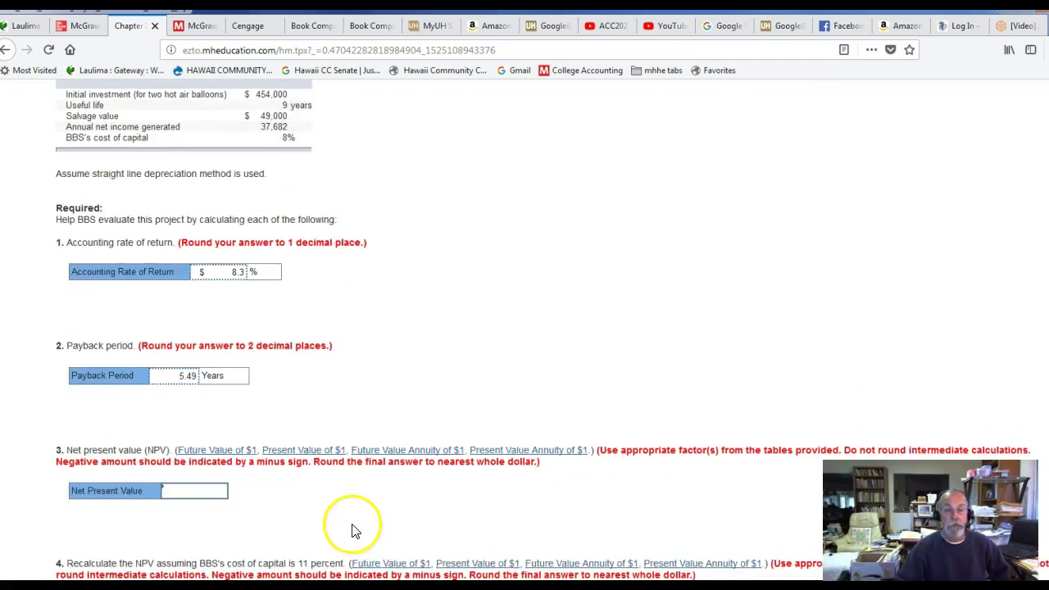
{"action": "scroll", "coordinate": [265, 511], "scroll_direction": "down", "scroll_amount": 5}
{"action": "scroll", "coordinate": [123, 520], "scroll_direction": "down", "scroll_amount": 3}
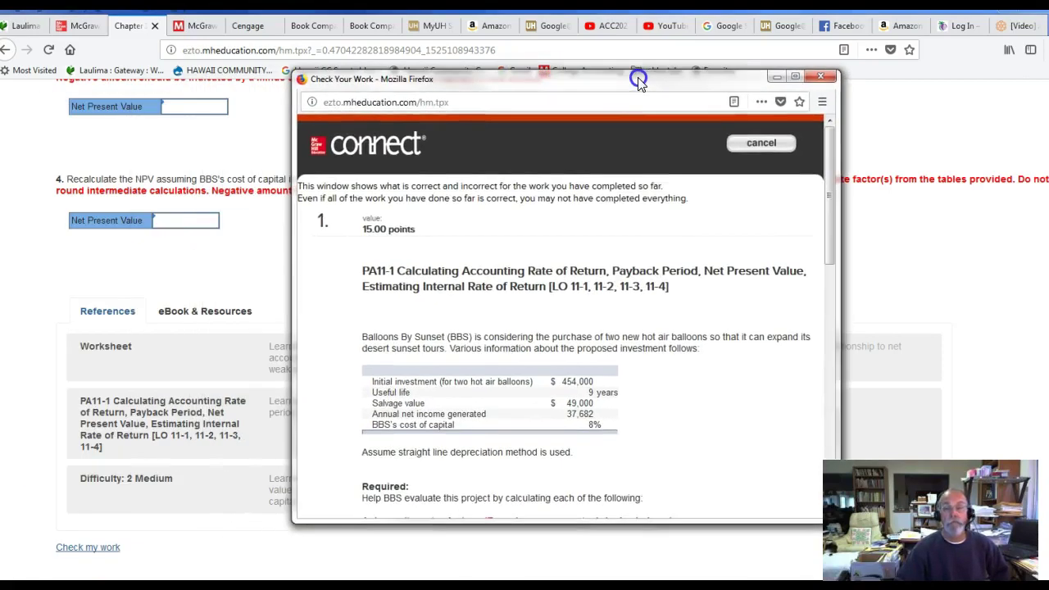
Check the work, confirming parts 1 and 2 correct, then return to Excel
{"action": "left_click", "coordinate": [635, 191]}
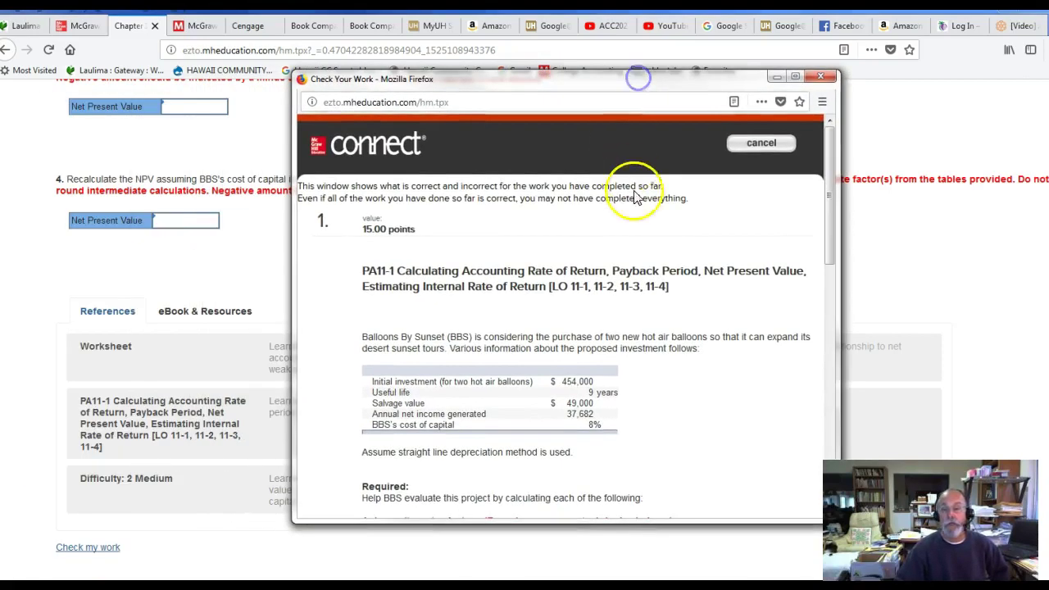
{"action": "left_click", "coordinate": [647, 319]}
{"action": "scroll", "coordinate": [647, 322], "scroll_direction": "down", "scroll_amount": 3}
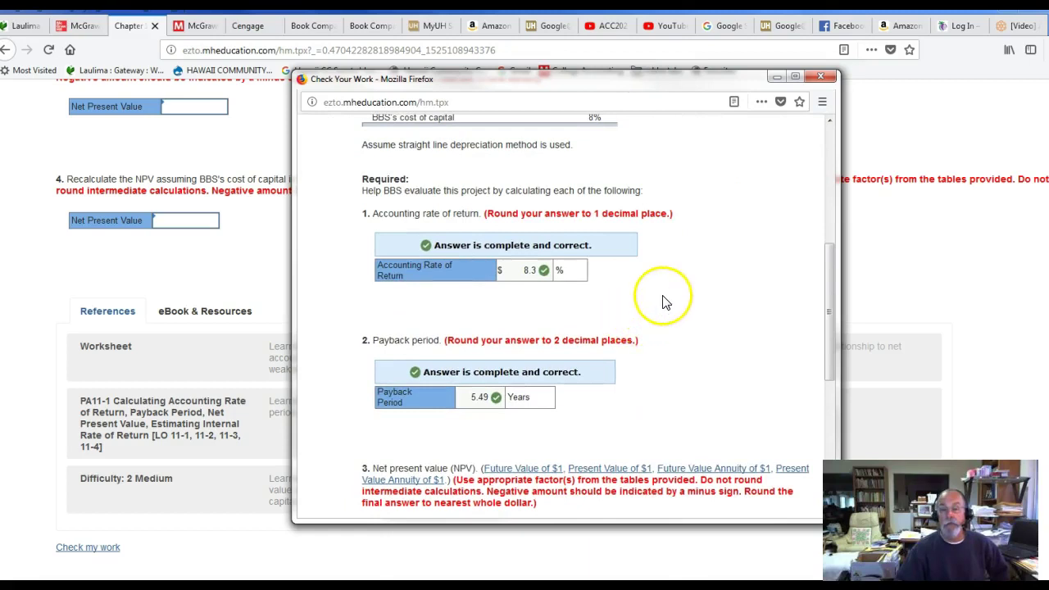
{"action": "left_click", "coordinate": [775, 76]}
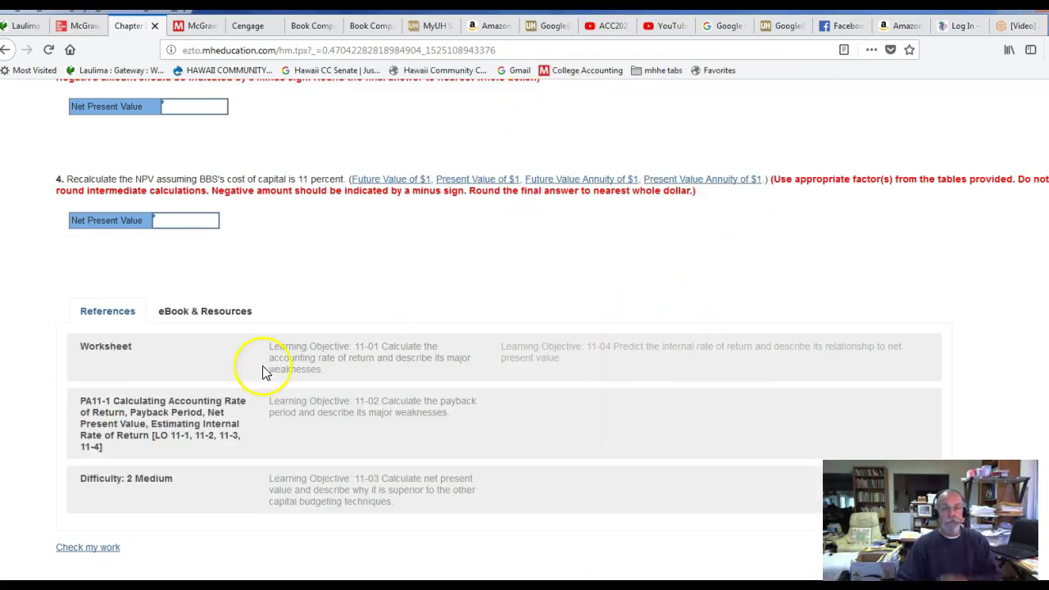
{"action": "scroll", "coordinate": [279, 398], "scroll_direction": "up", "scroll_amount": 5}
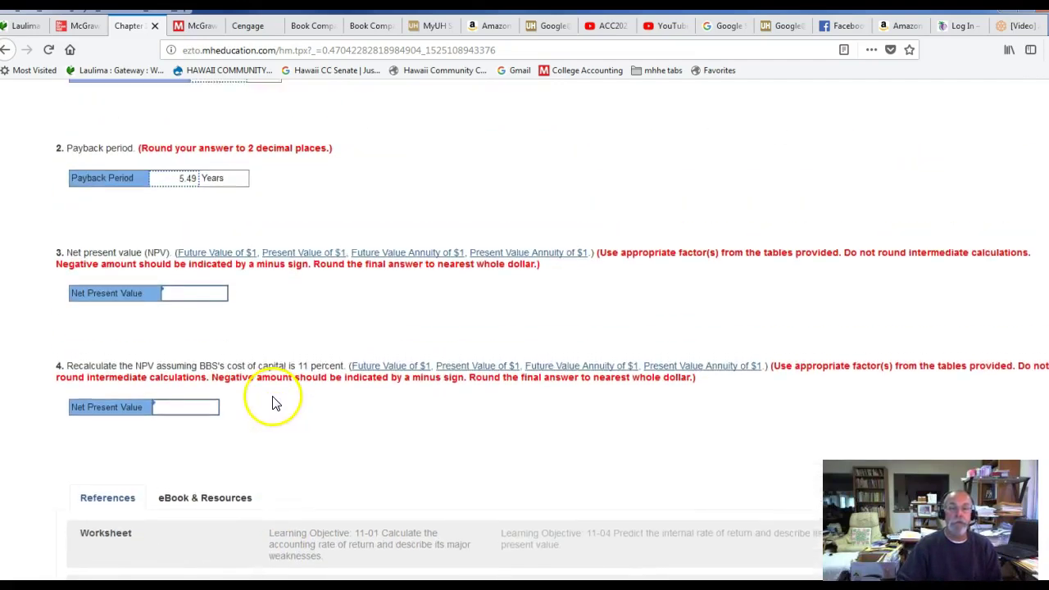
{"action": "scroll", "coordinate": [260, 398], "scroll_direction": "up", "scroll_amount": 2}
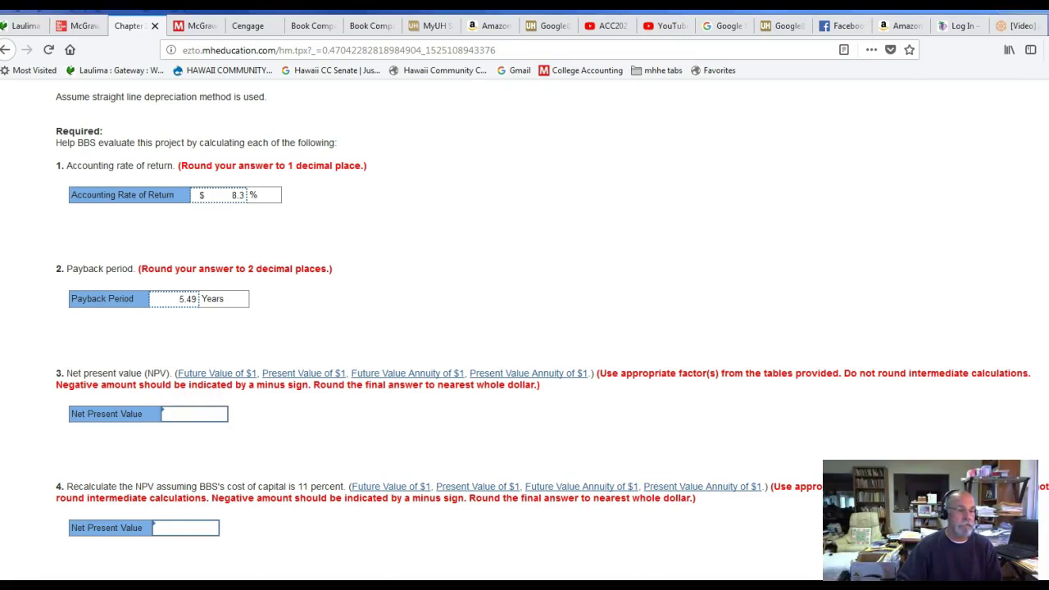
{"action": "key", "text": "alt+Tab"}
{"action": "scroll", "coordinate": [577, 297], "scroll_direction": "up", "scroll_amount": 2}
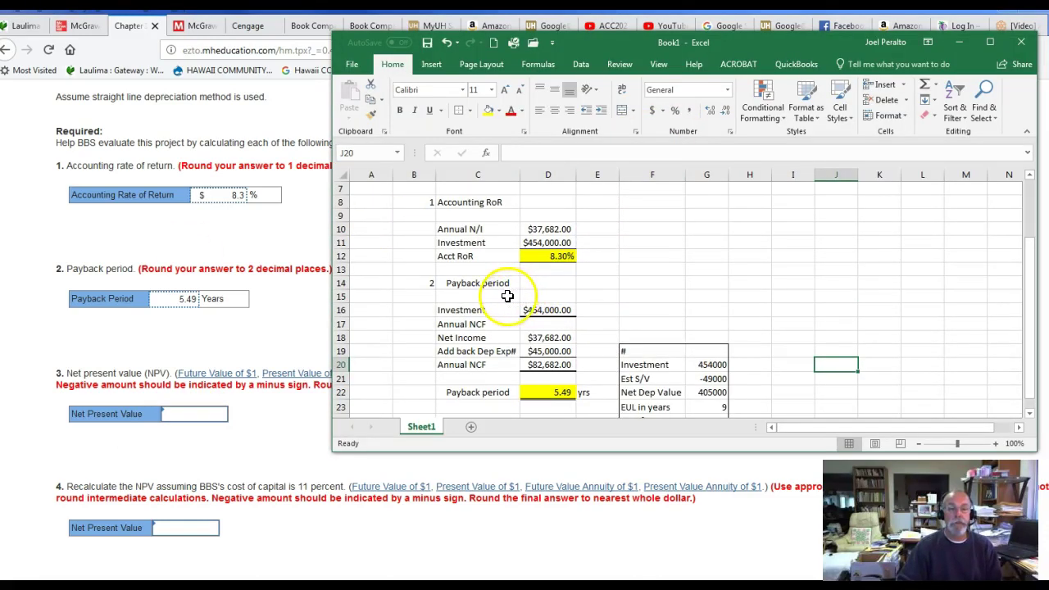
Enter section number 3 in B26 and the heading 'Net Present Value' in C26
{"action": "scroll", "coordinate": [517, 368], "scroll_direction": "down", "scroll_amount": 2}
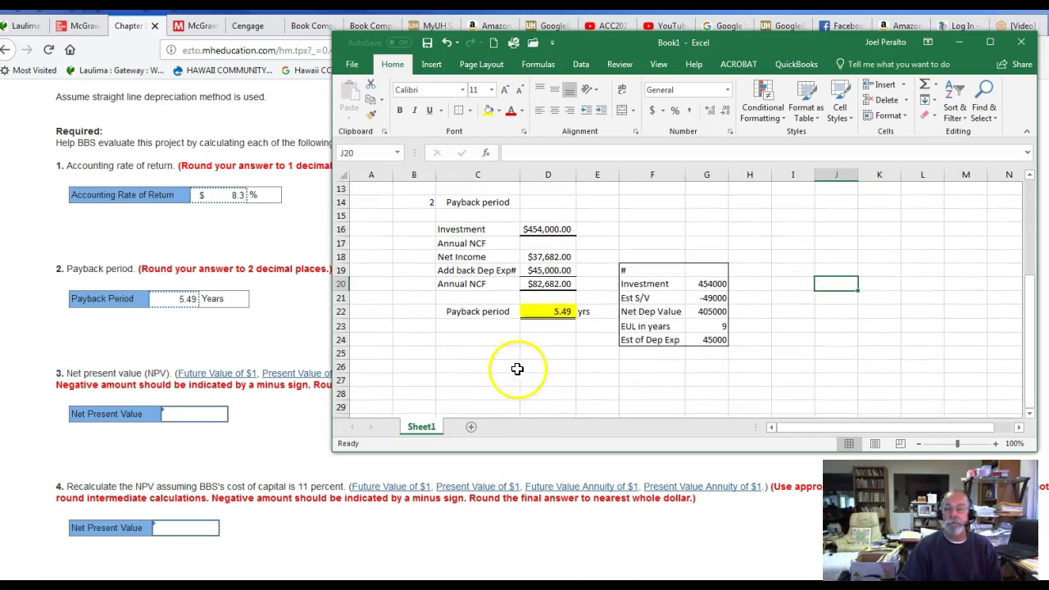
{"action": "left_click", "coordinate": [420, 366]}
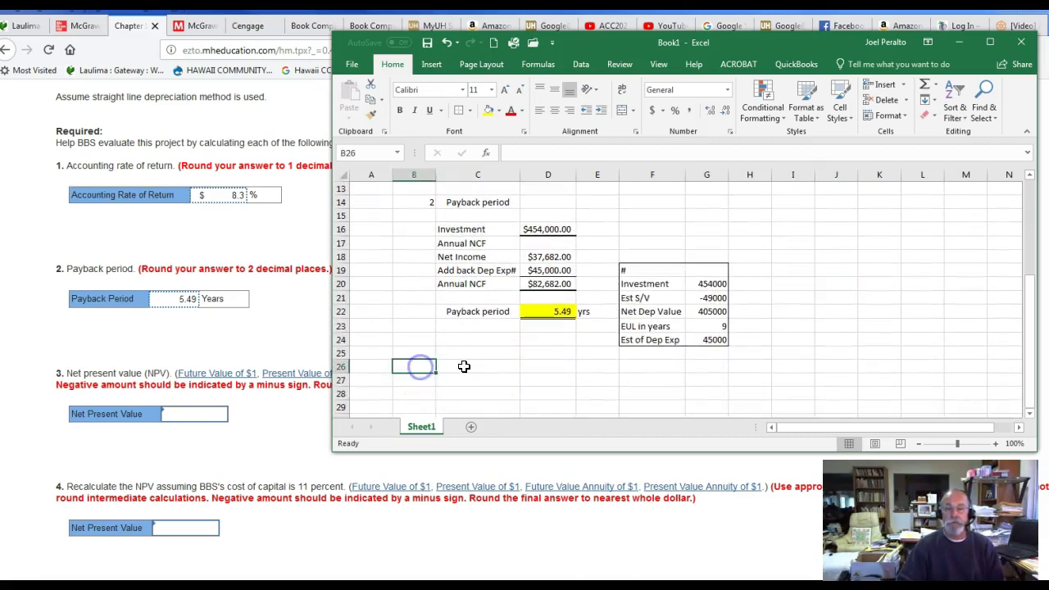
{"action": "type", "text": "3"}
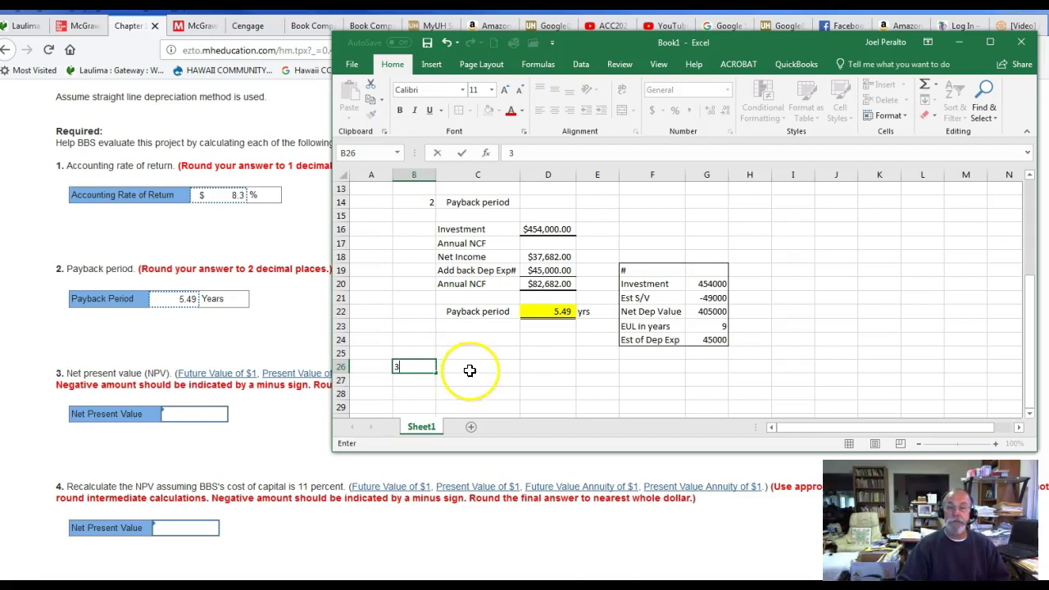
{"action": "left_click", "coordinate": [477, 366]}
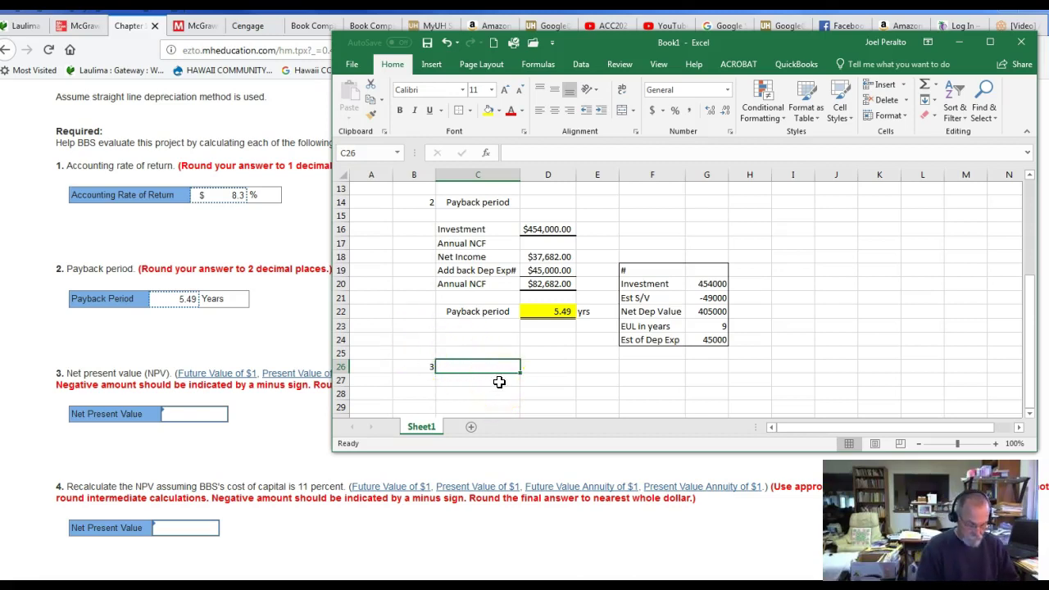
{"action": "type", "text": "Net Present Value"}
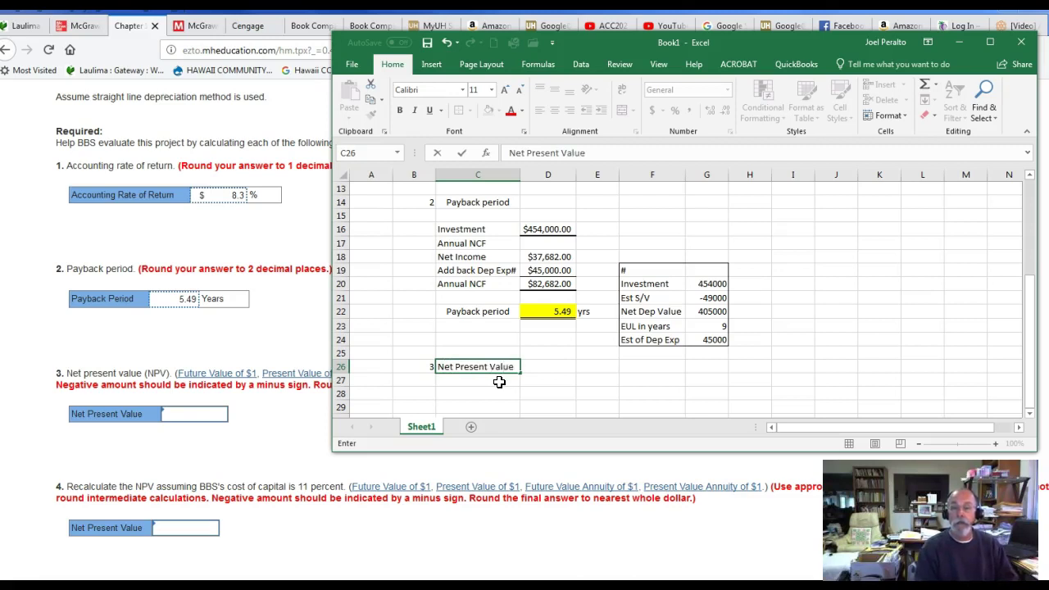
{"action": "key", "text": "Return"}
Left-align the Payback period heading in C14
{"action": "scroll", "coordinate": [499, 381], "scroll_direction": "up", "scroll_amount": 3}
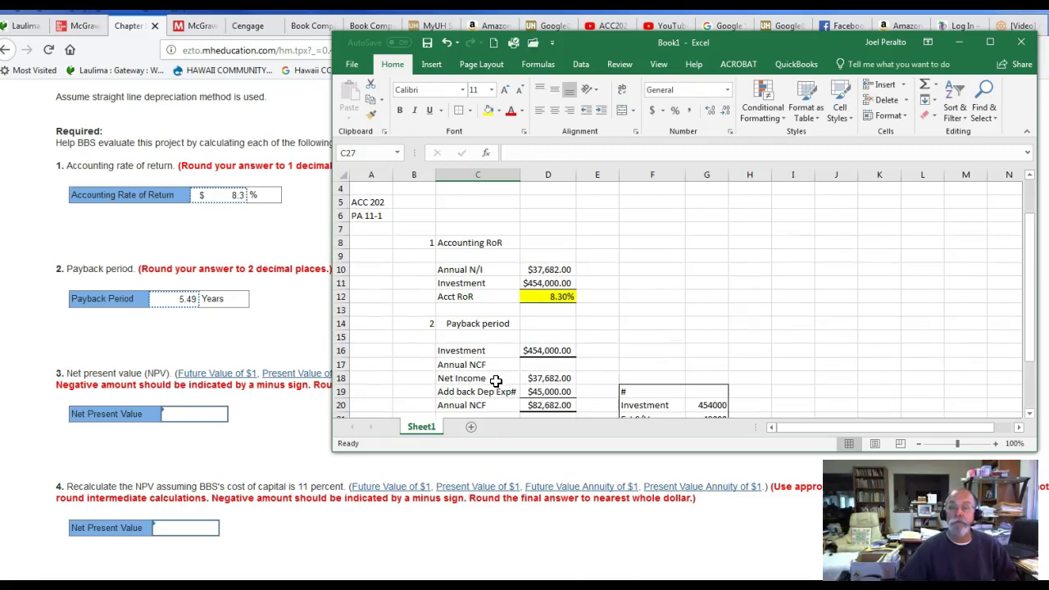
{"action": "left_click", "coordinate": [481, 325]}
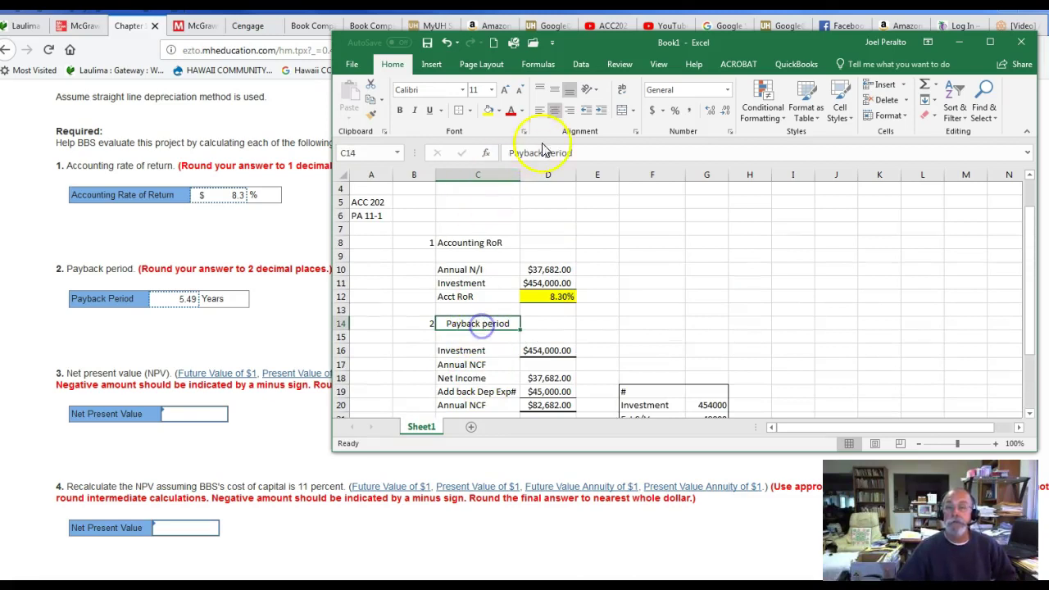
{"action": "left_click", "coordinate": [539, 112]}
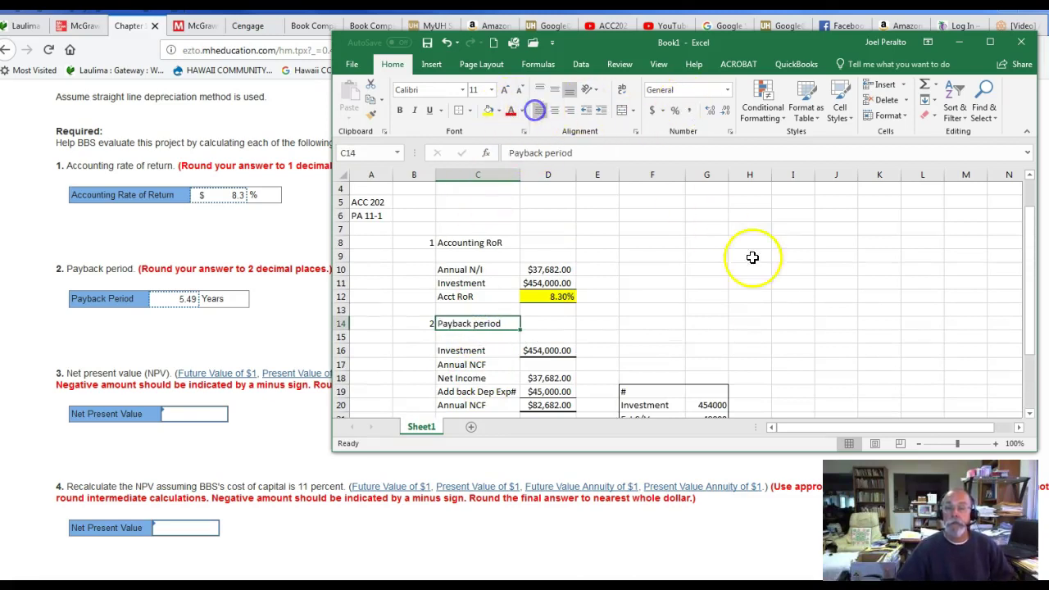
Select cell C28 to begin the Net Present Value work
{"action": "scroll", "coordinate": [697, 326], "scroll_direction": "down", "scroll_amount": 1}
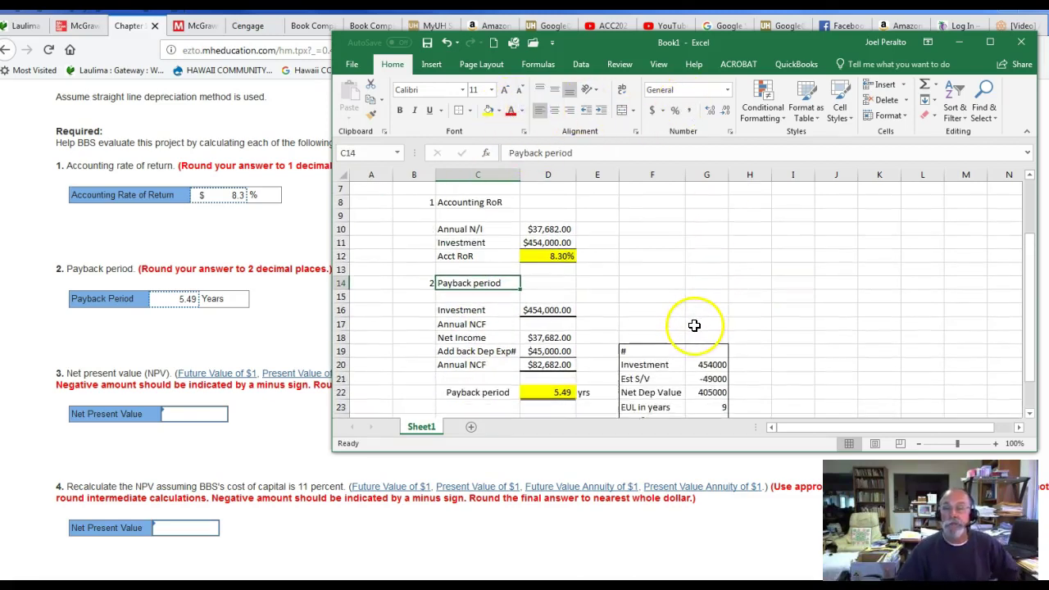
{"action": "scroll", "coordinate": [676, 318], "scroll_direction": "down", "scroll_amount": 1}
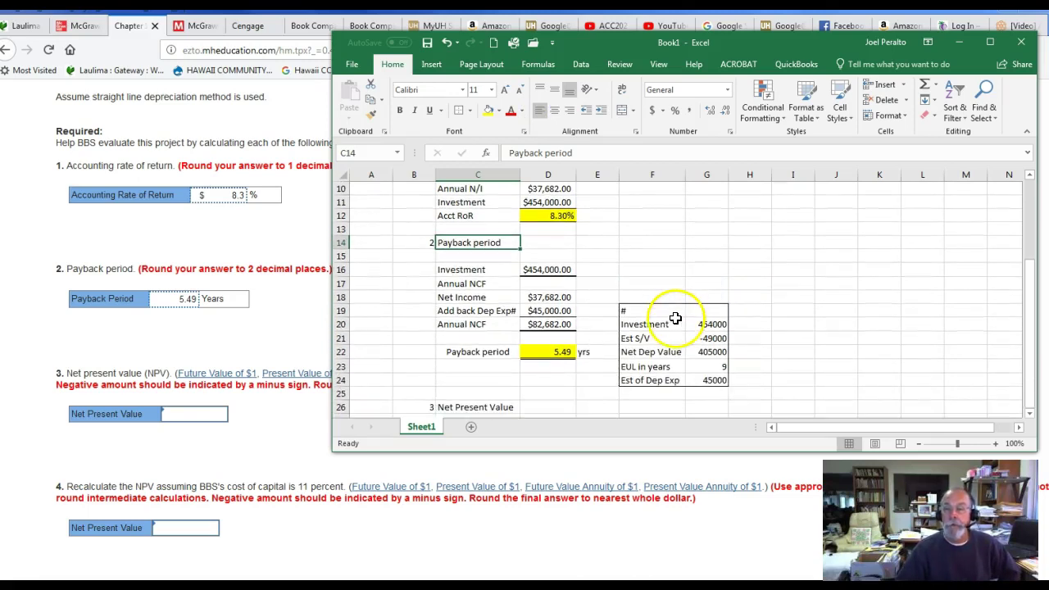
{"action": "scroll", "coordinate": [667, 314], "scroll_direction": "down", "scroll_amount": 2}
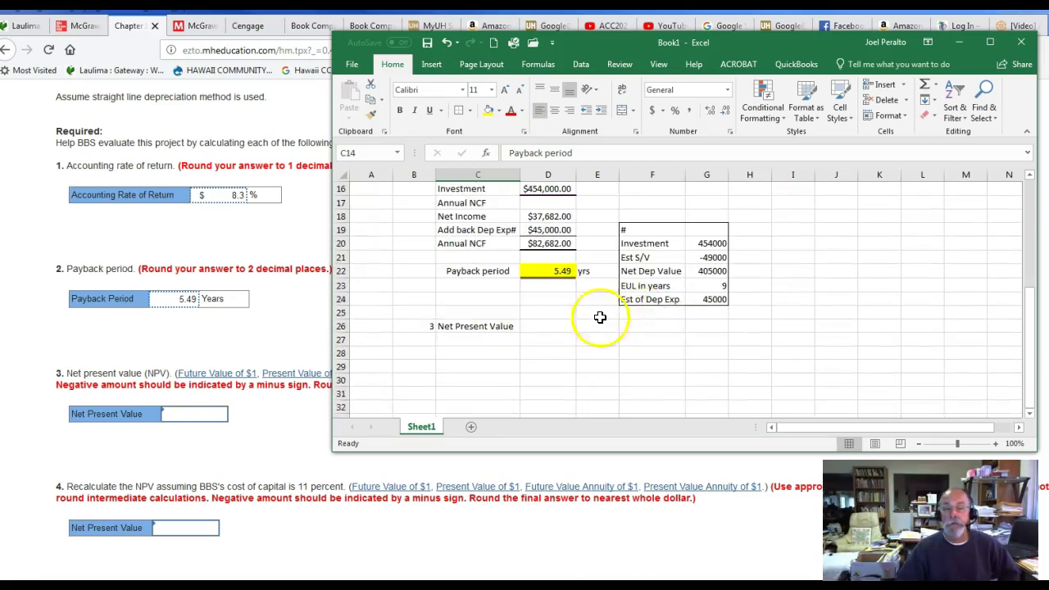
{"action": "left_click", "coordinate": [492, 354]}
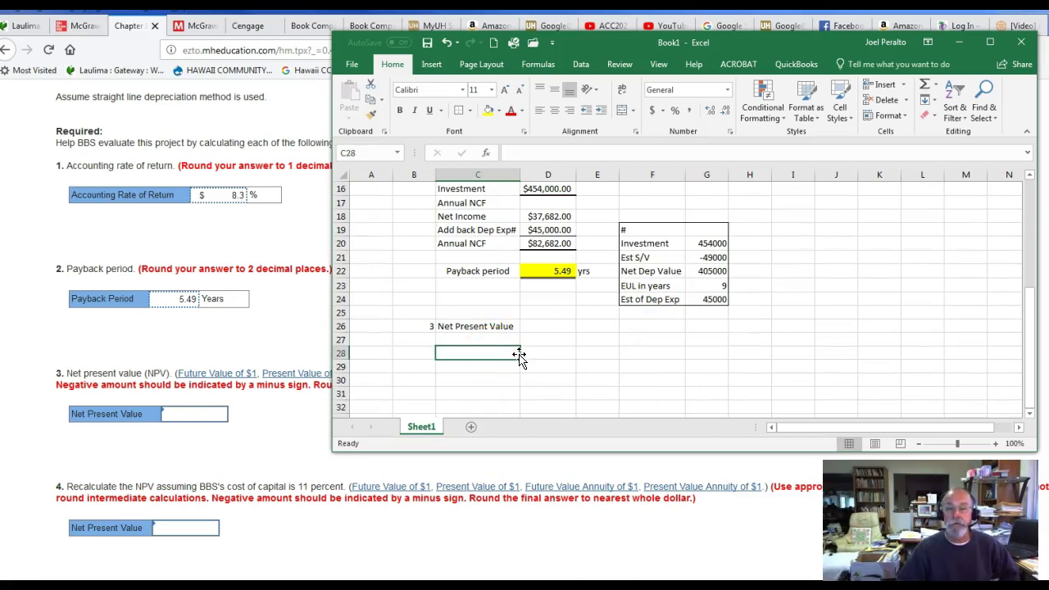
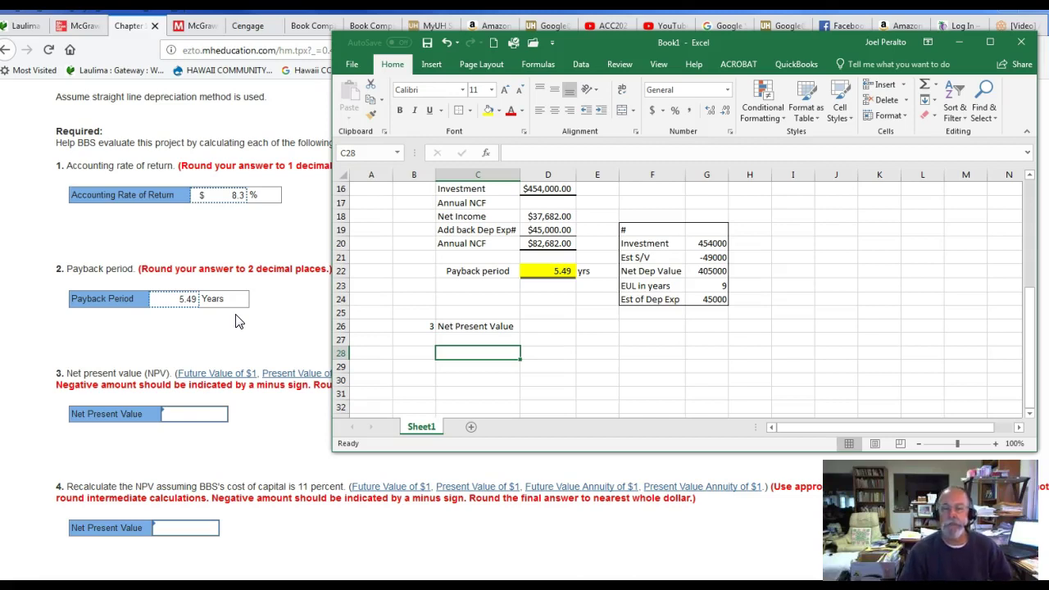
Enter the label 'Intial Investment' in C28 to start the NPV section
{"action": "left_click", "coordinate": [253, 316]}
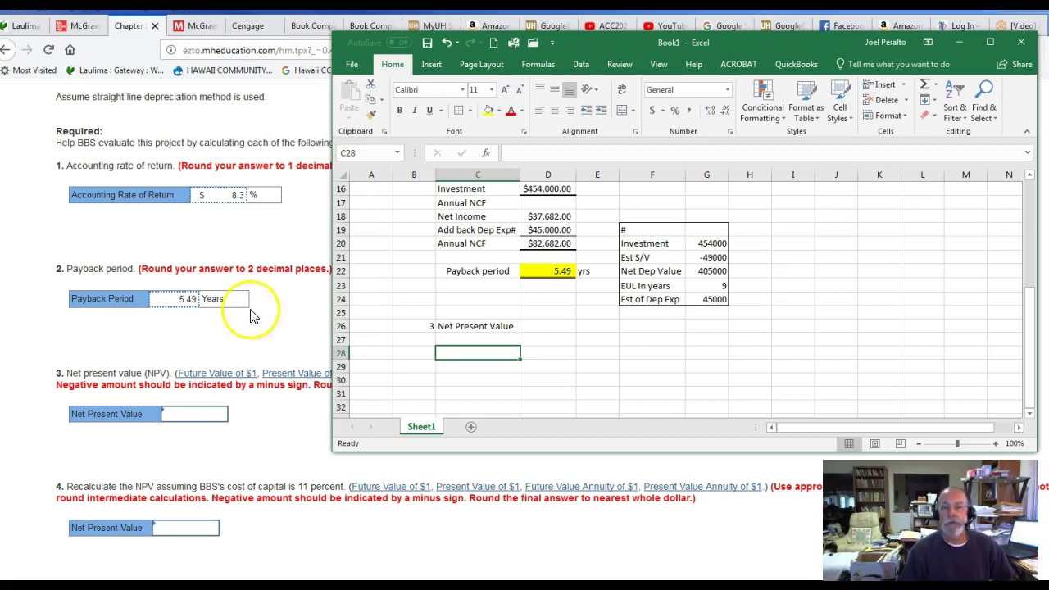
{"action": "scroll", "coordinate": [347, 305], "scroll_direction": "up", "scroll_amount": 1}
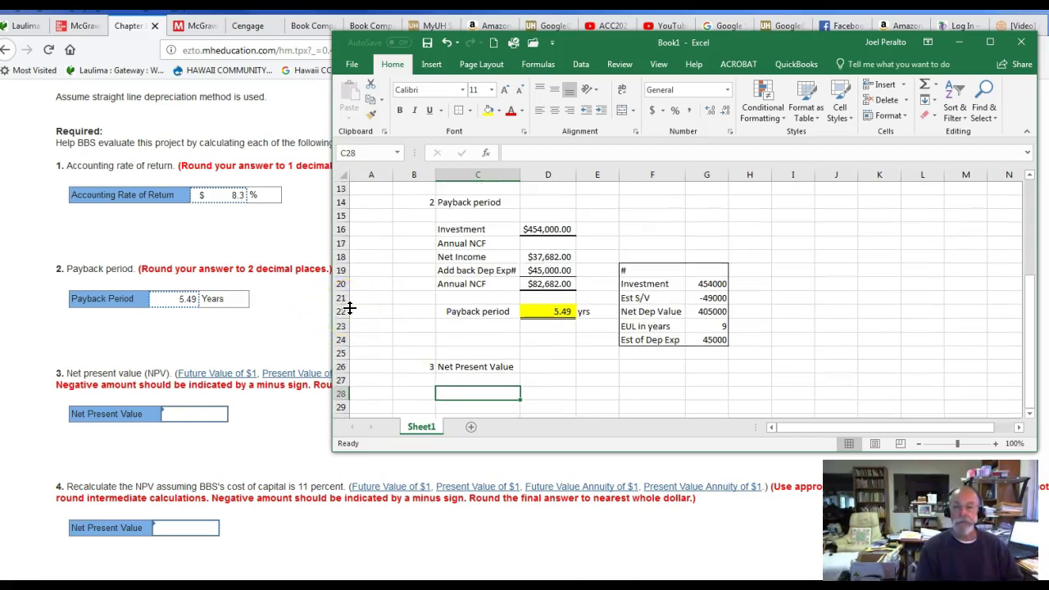
{"action": "type", "text": "In"}
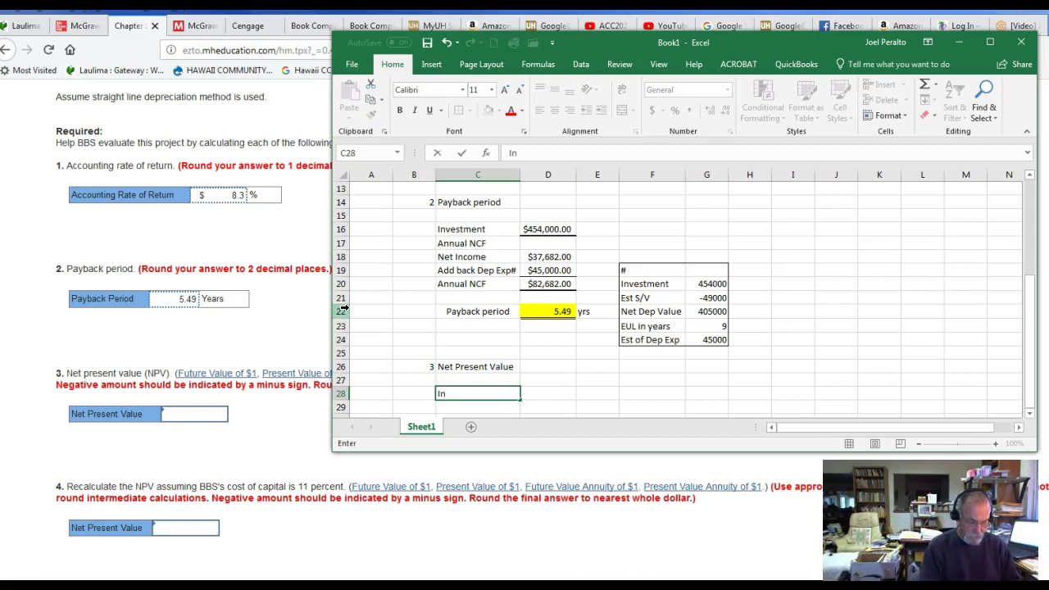
{"action": "type", "text": "tial"}
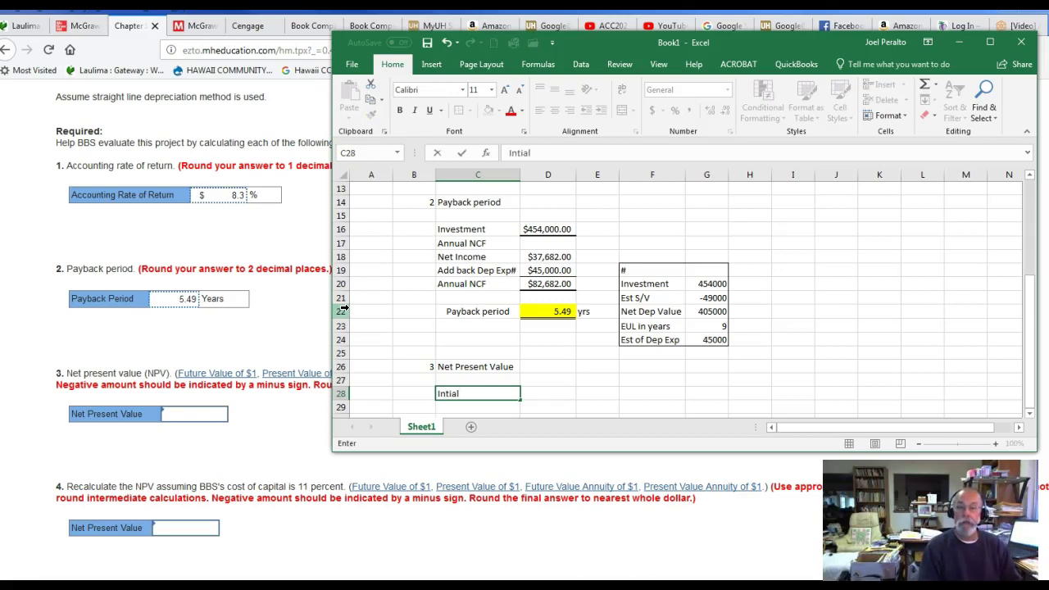
{"action": "type", "text": " Investment"}
{"action": "key", "text": "Tab"}
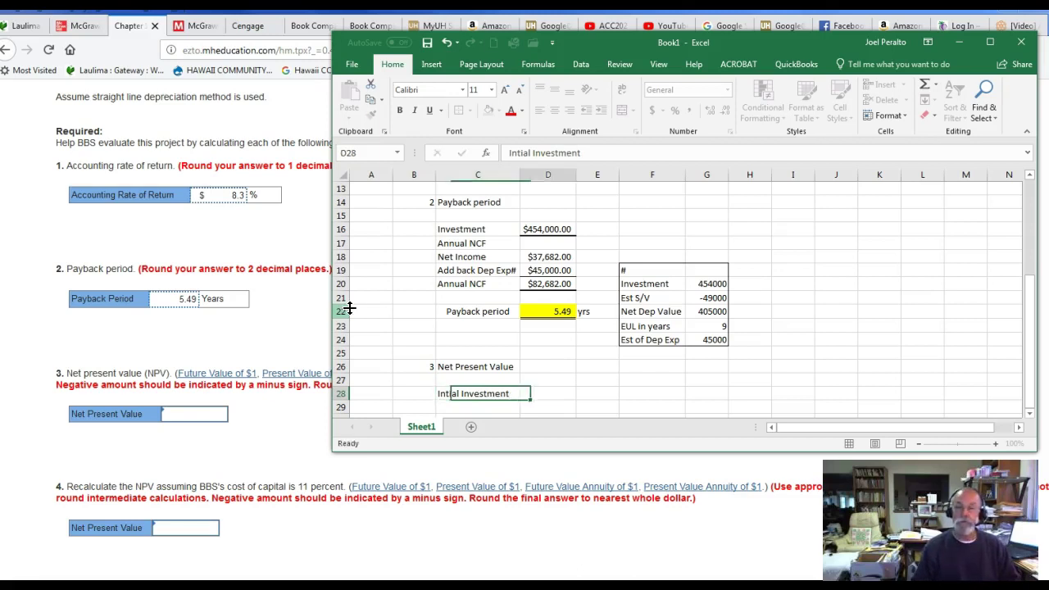
Copy the $454,000.00 investment from D16 into D28 beside the label
{"action": "scroll", "coordinate": [350, 307], "scroll_direction": "up", "scroll_amount": 1}
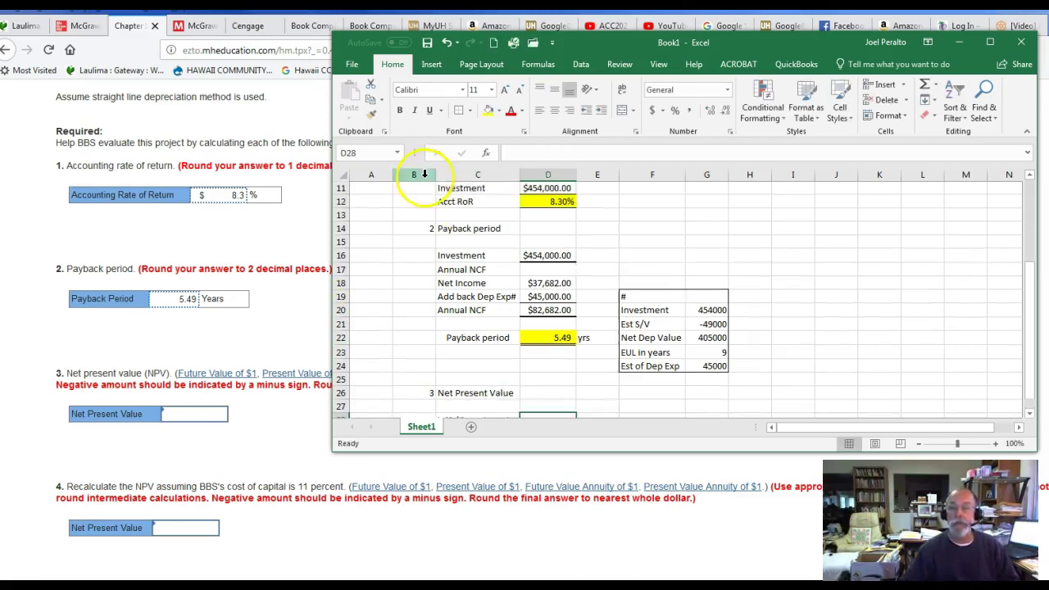
{"action": "left_click", "coordinate": [550, 273]}
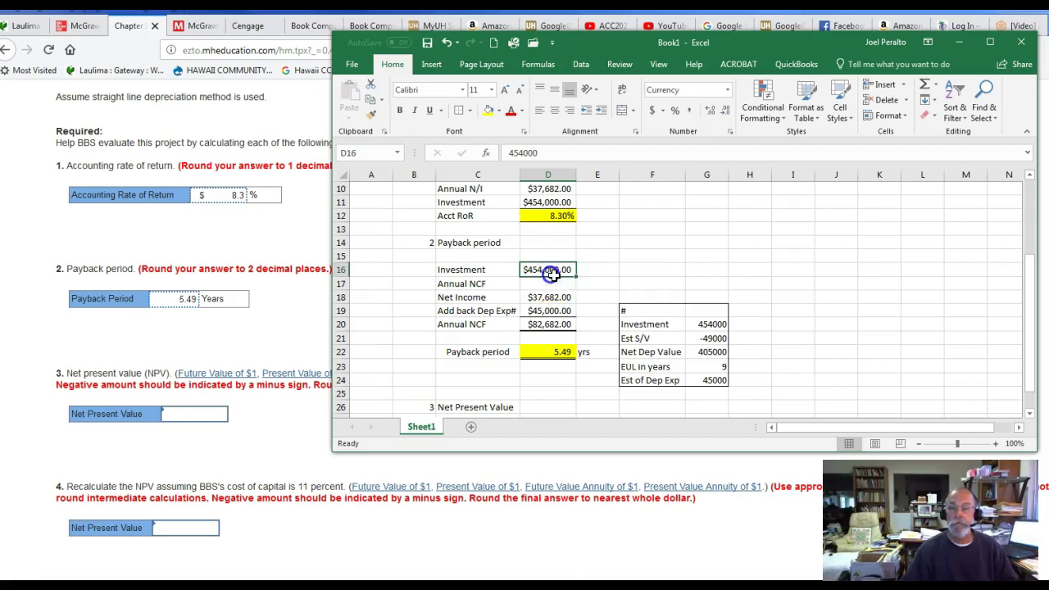
{"action": "key", "text": "ctrl+c"}
{"action": "scroll", "coordinate": [625, 303], "scroll_direction": "down", "scroll_amount": 2}
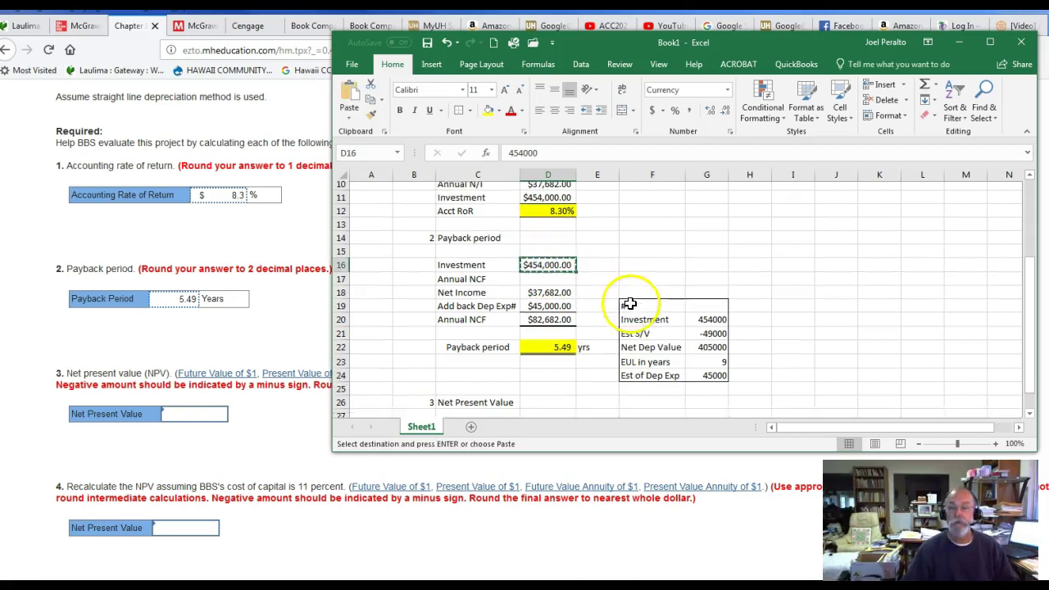
{"action": "left_click", "coordinate": [564, 353]}
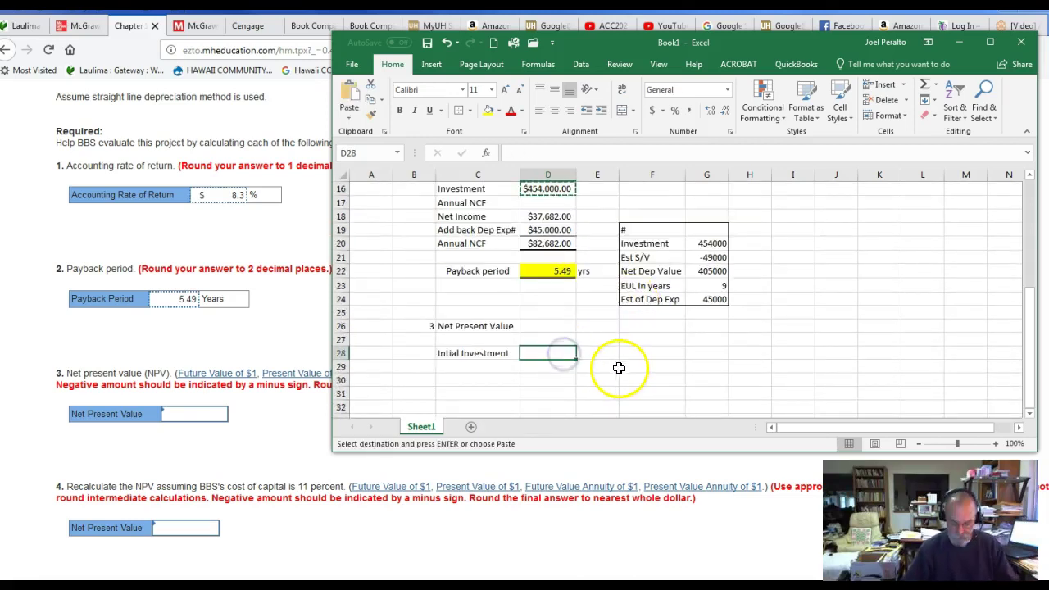
{"action": "key", "text": "Return"}
{"action": "left_click", "coordinate": [492, 379]}
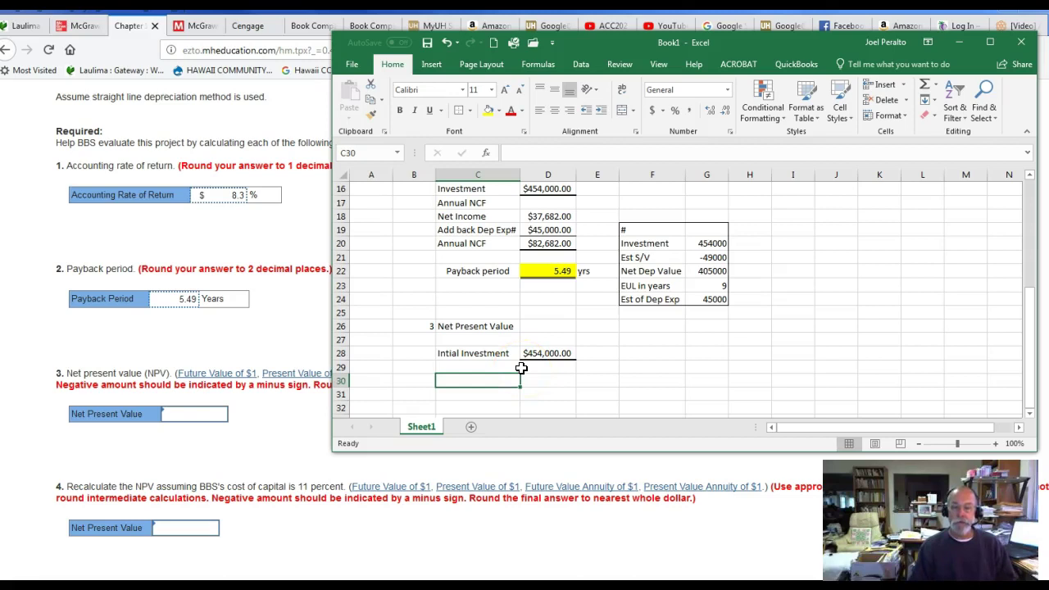
Add the 'NPV of cash flows:' heading and the 'NCF over life of inv' label below it
{"action": "type", "text": "N"}
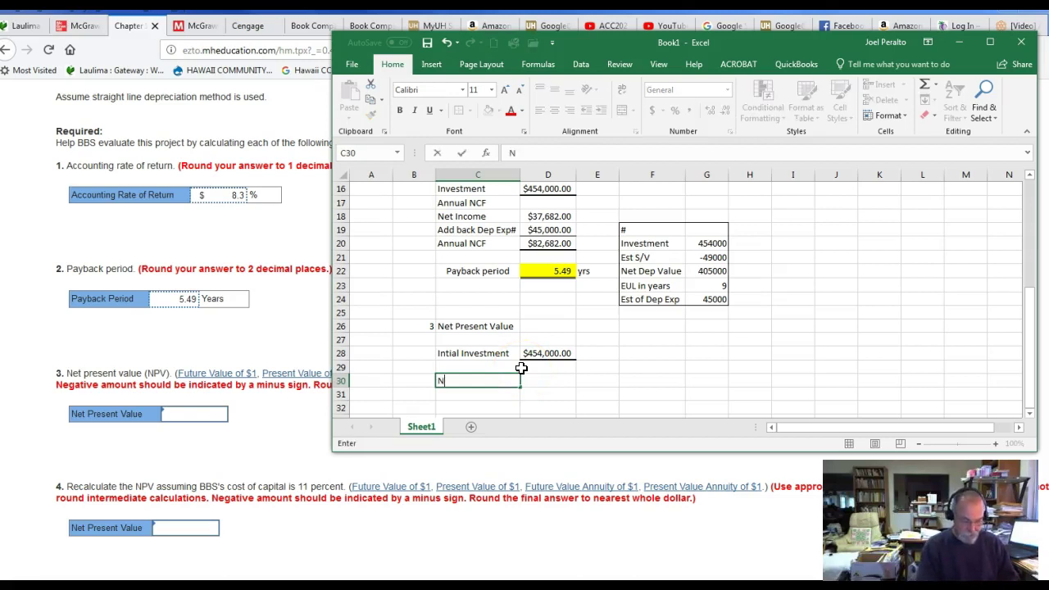
{"action": "type", "text": "PV of ca"}
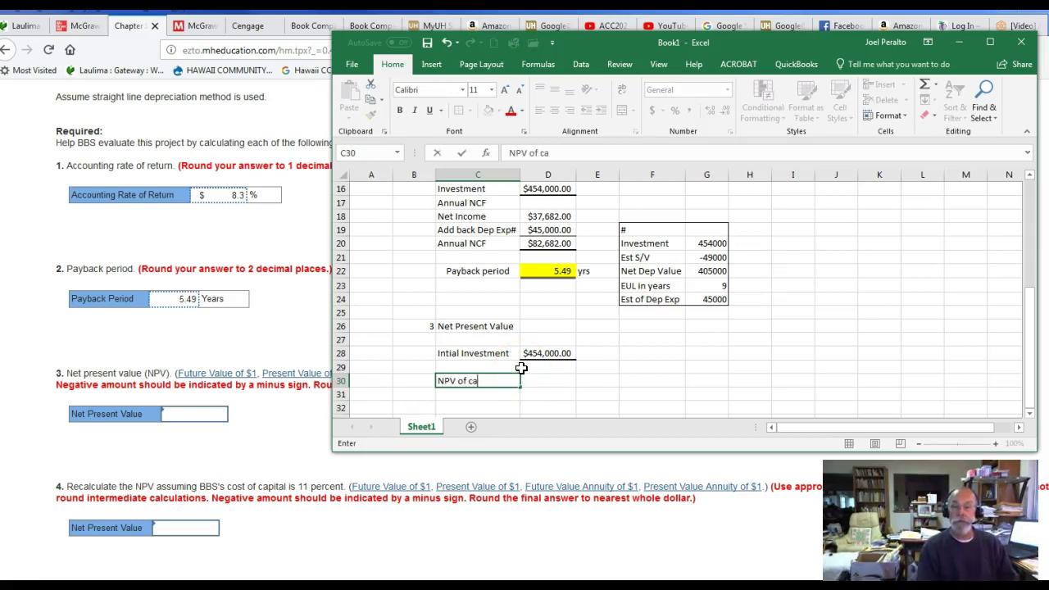
{"action": "type", "text": "sh flows"}
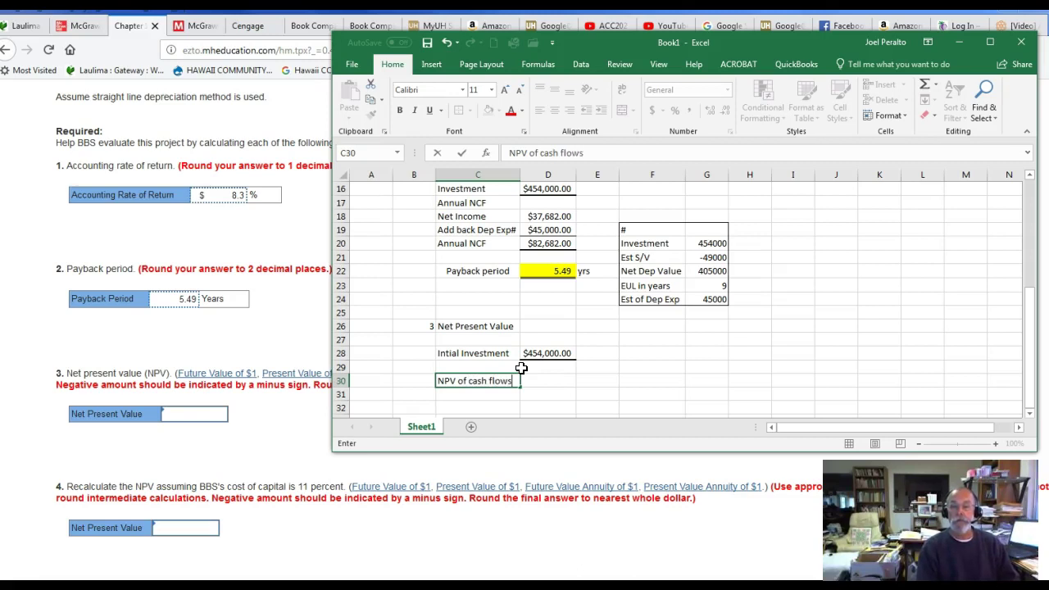
{"action": "type", "text": ":"}
{"action": "key", "text": "Return"}
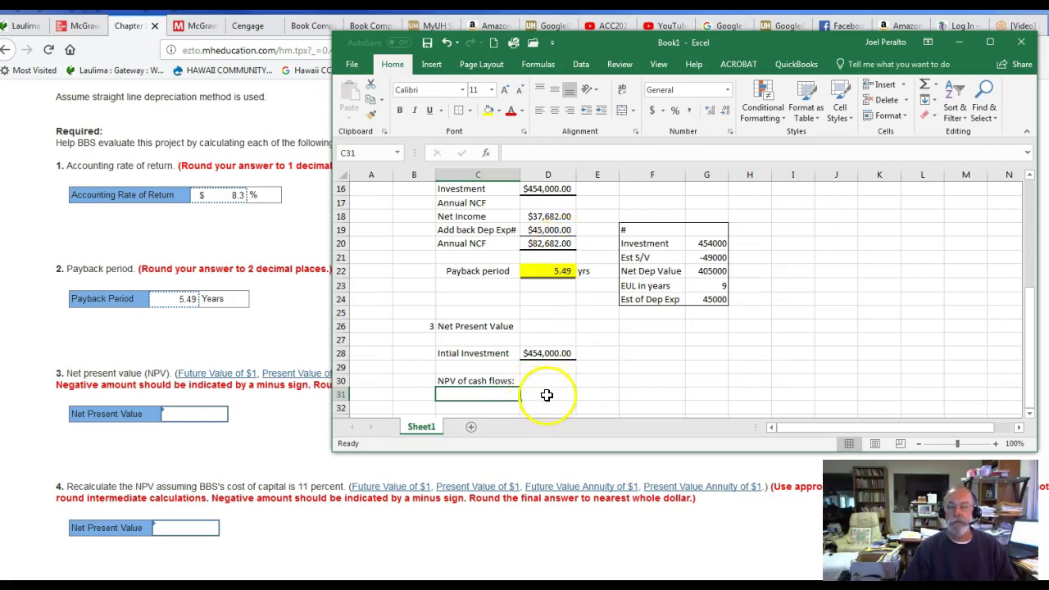
{"action": "type", "text": "NCF"}
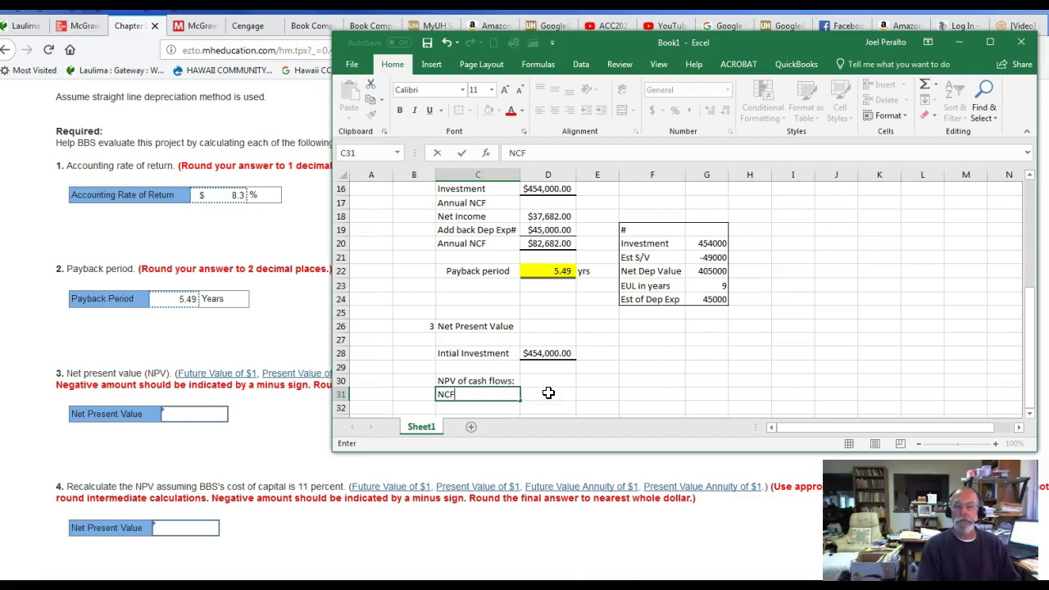
{"action": "type", "text": " over life of inv"}
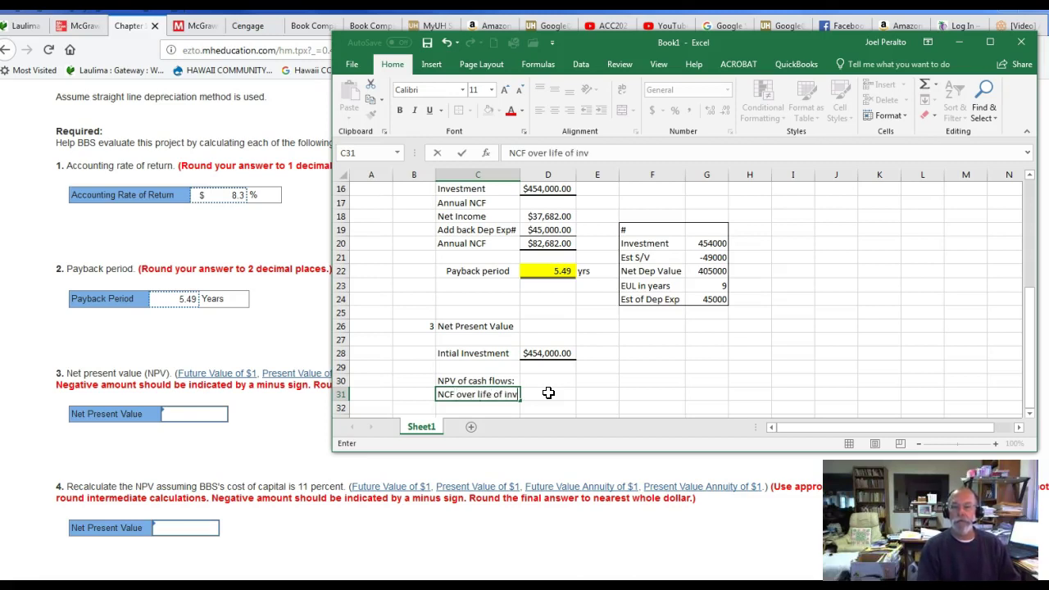
{"action": "key", "text": "Return"}
Link D31 to the $82,682.00 annual NCF with the formula =+D20
{"action": "key", "text": "Up"}
{"action": "left_click", "coordinate": [549, 393]}
{"action": "type", "text": "+"}
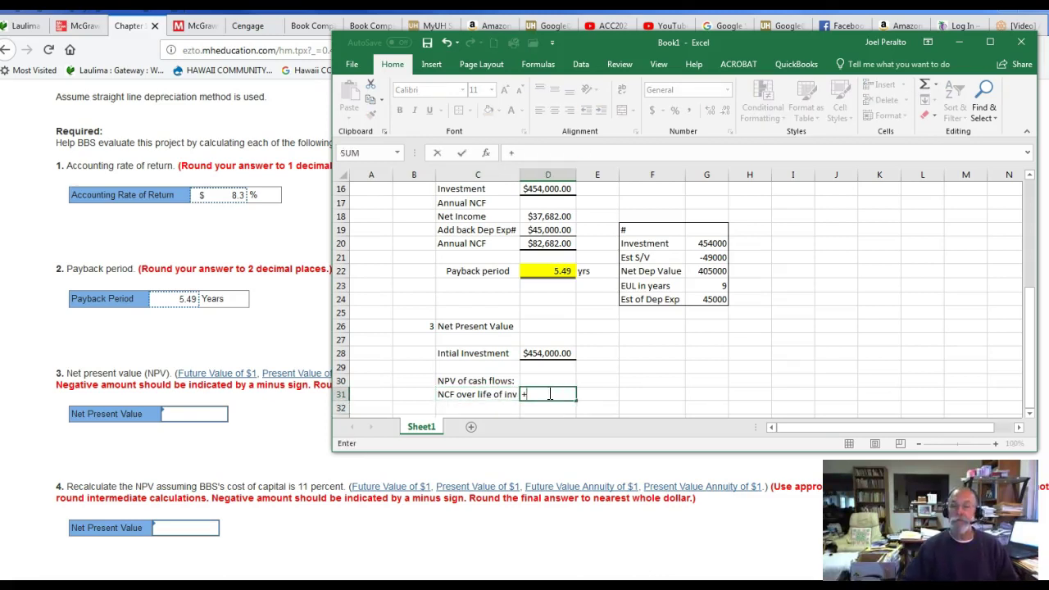
{"action": "left_click", "coordinate": [553, 243]}
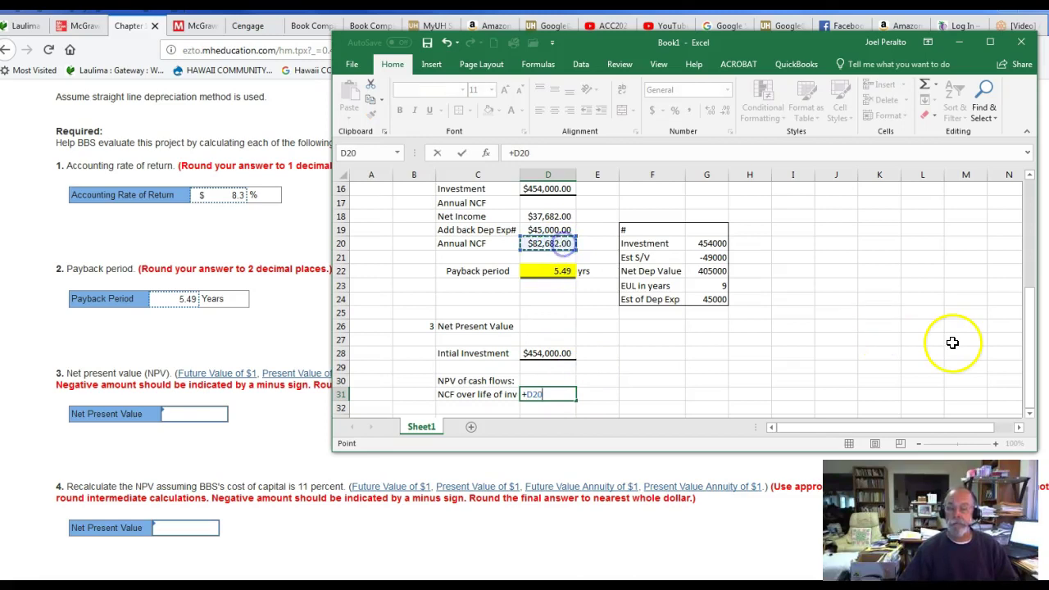
{"action": "key", "text": "Return"}
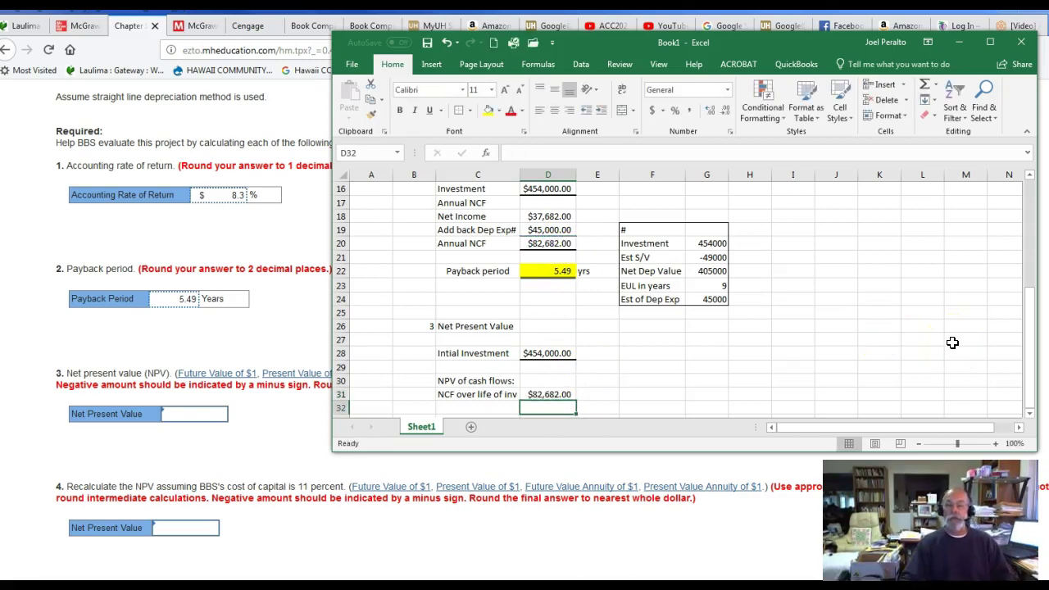
{"action": "left_click", "coordinate": [492, 407]}
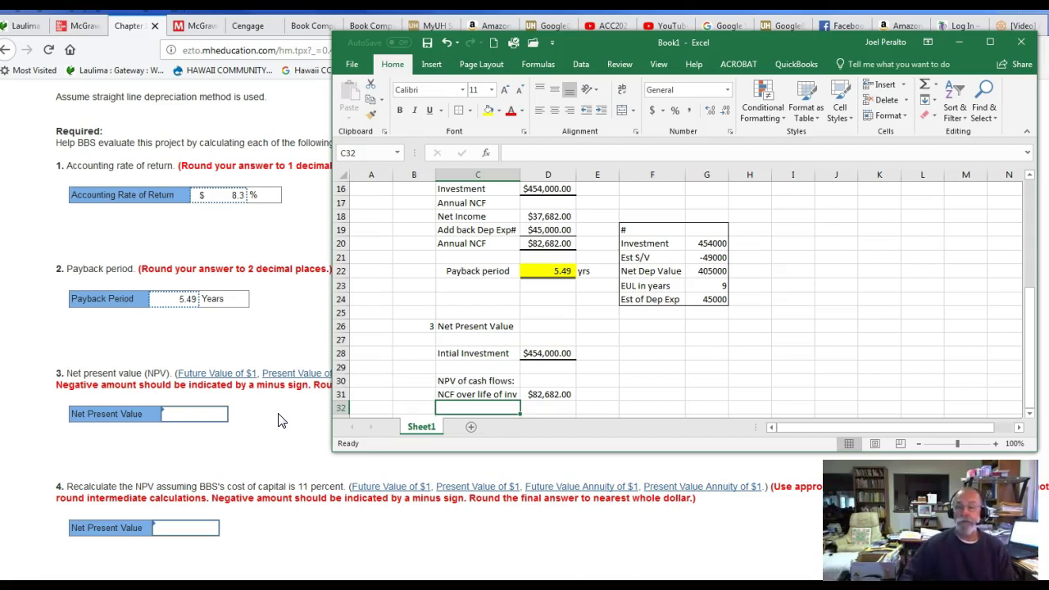
Check D31's =D20 formula, then return to the Connect homework problem page
{"action": "left_click", "coordinate": [537, 396]}
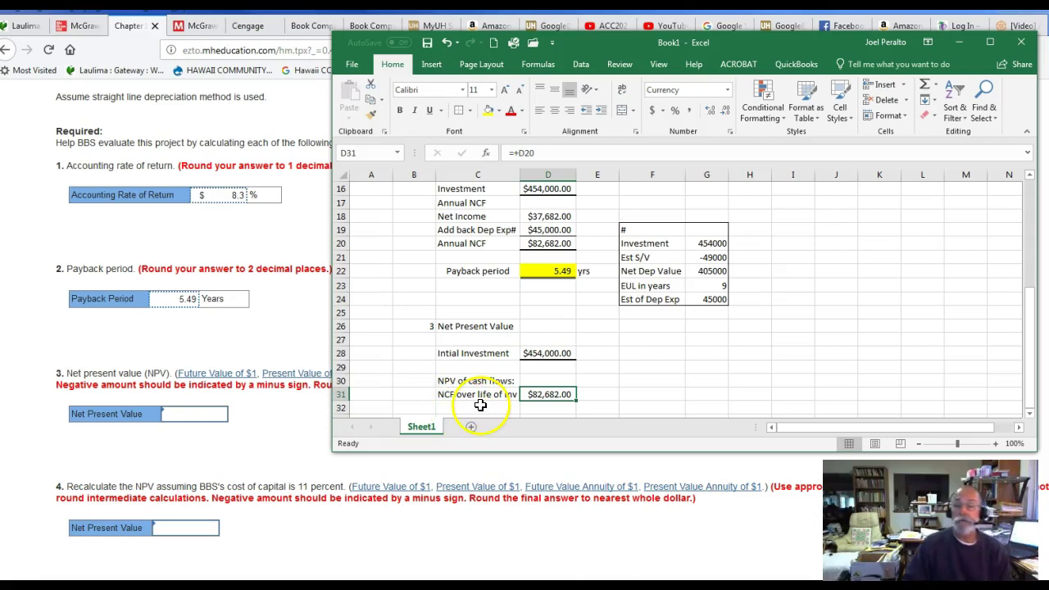
{"action": "left_click", "coordinate": [217, 254]}
After reviewing the problem's data table, label C32 'NPV factor (TB 11.4A)' in Excel
{"action": "scroll", "coordinate": [217, 254], "scroll_direction": "up", "scroll_amount": 3}
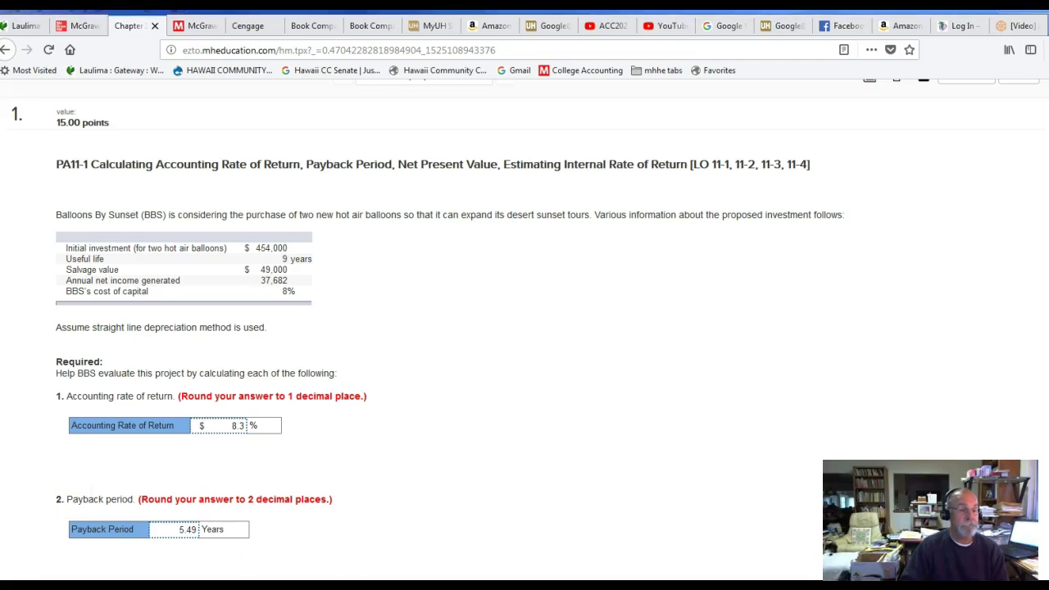
{"action": "key", "text": "alt+Tab"}
{"action": "scroll", "coordinate": [516, 447], "scroll_direction": "down", "scroll_amount": 1}
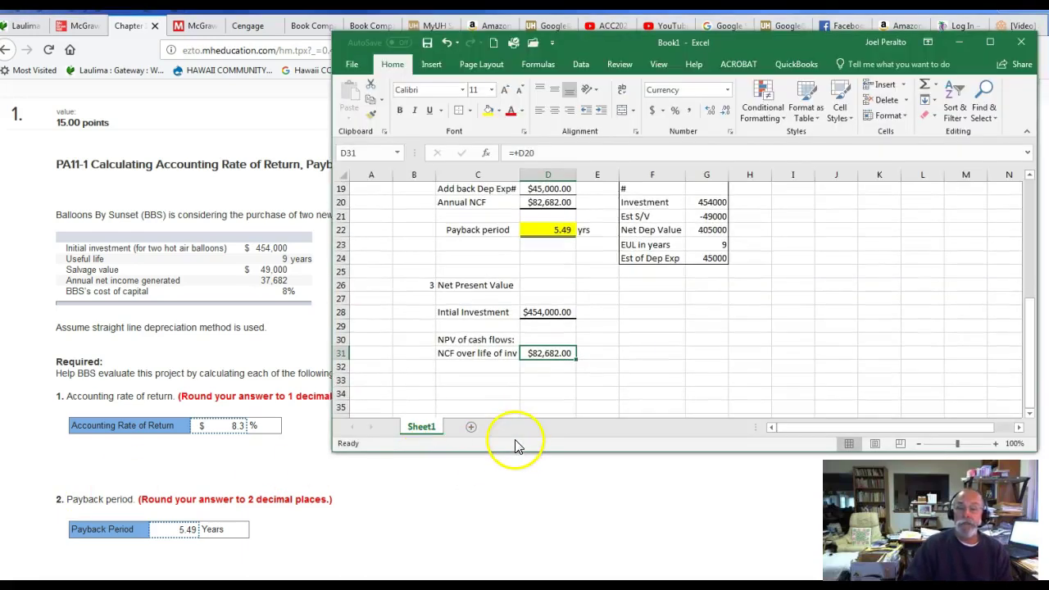
{"action": "left_click", "coordinate": [474, 368]}
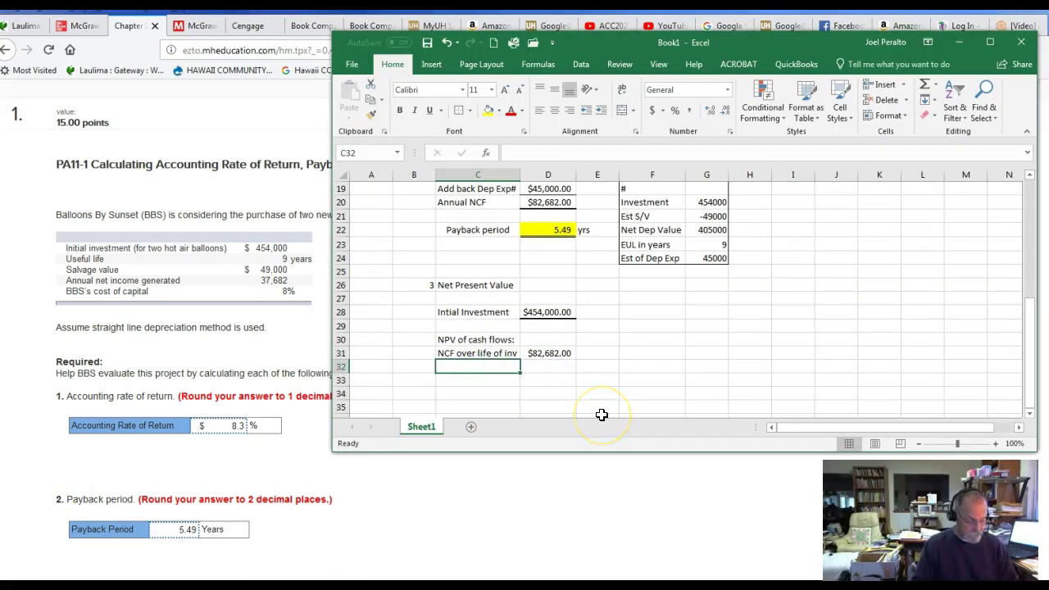
{"action": "type", "text": "N"}
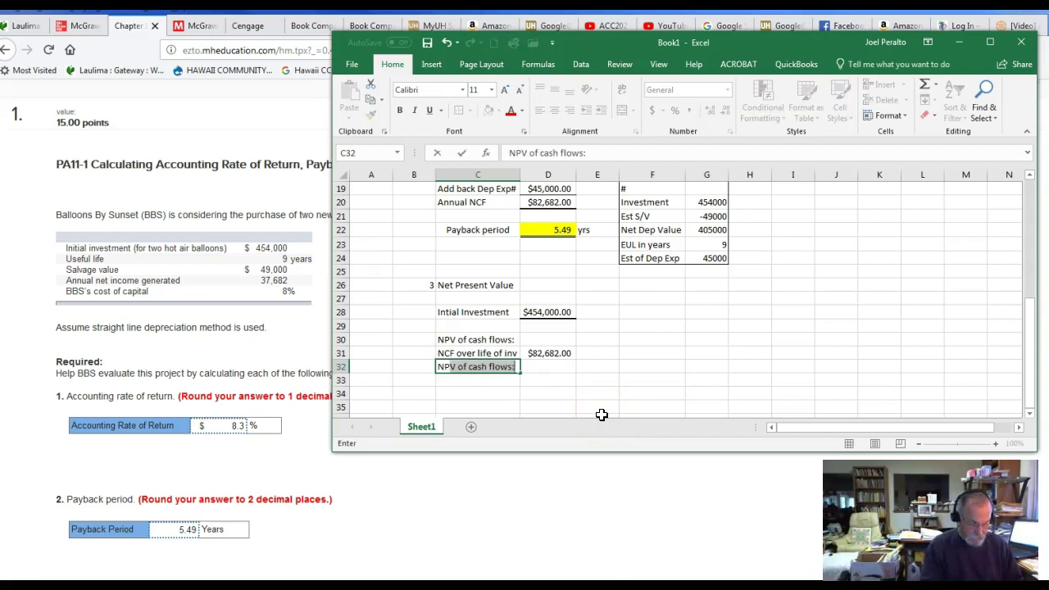
{"action": "type", "text": "PV fact"}
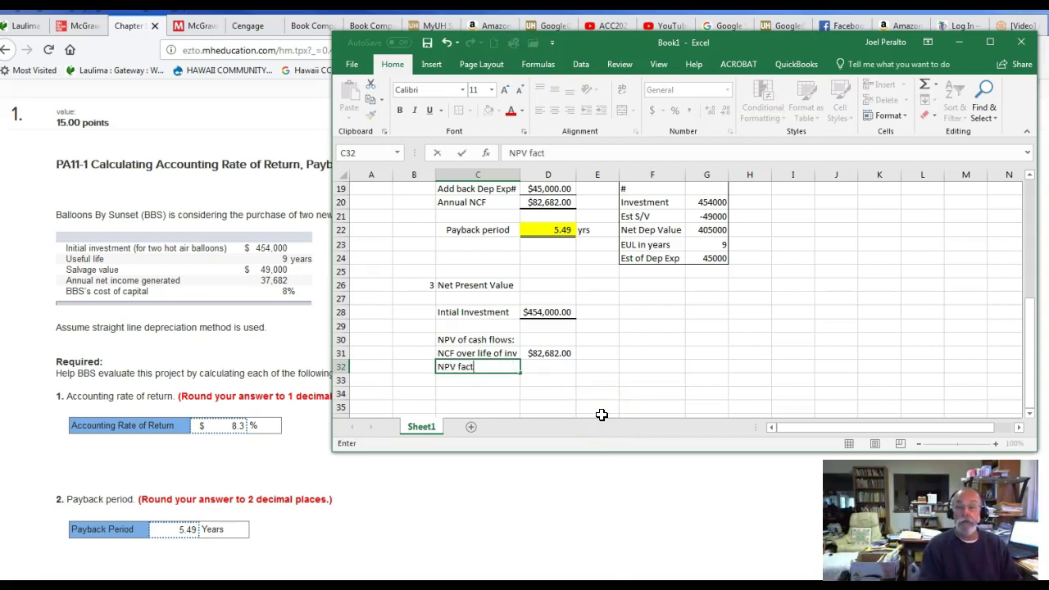
{"action": "type", "text": "or ("}
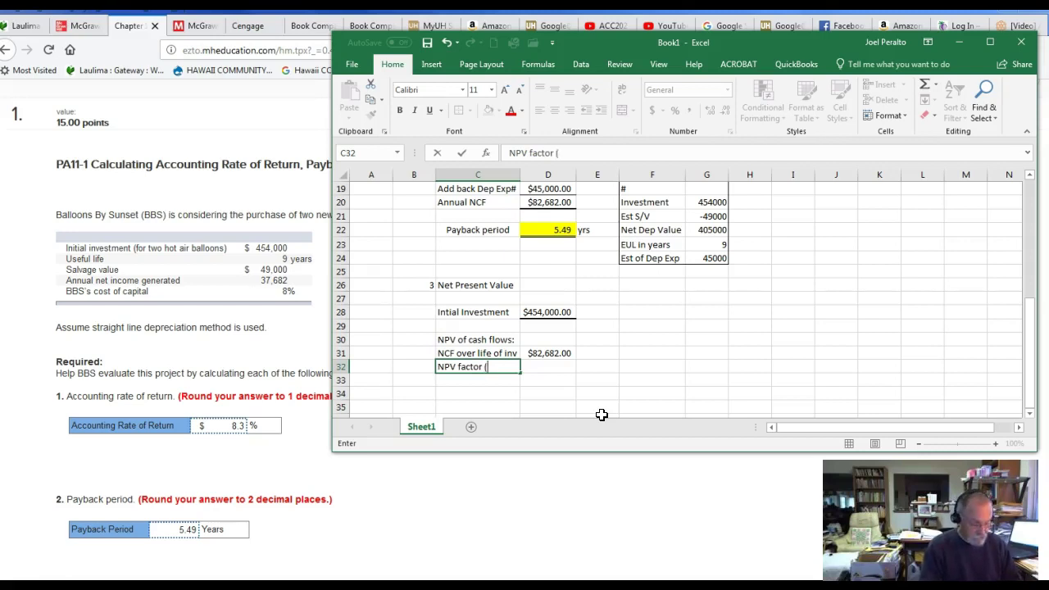
{"action": "type", "text": "TB"}
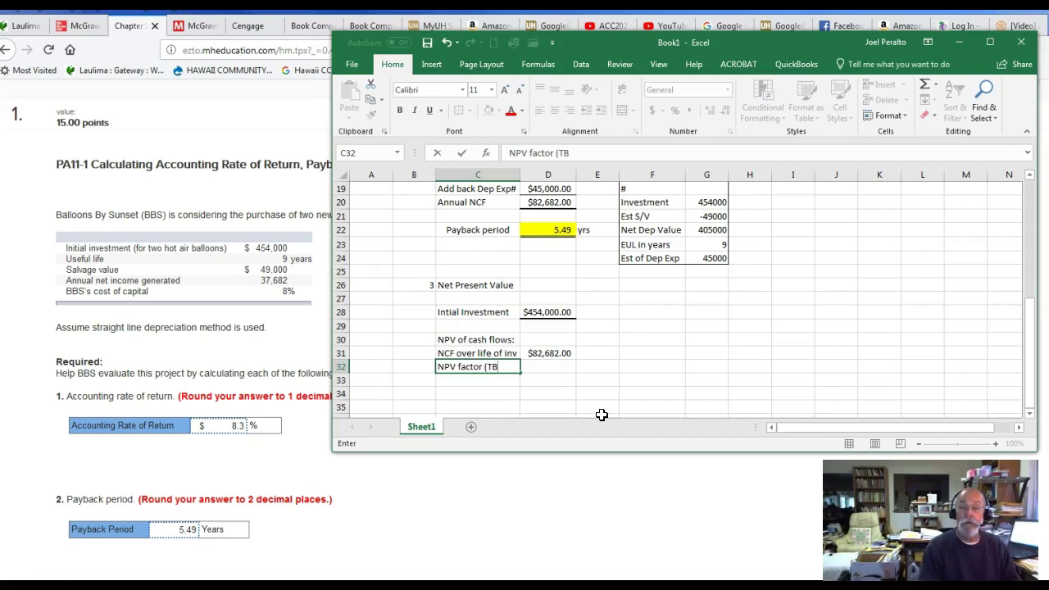
{"action": "type", "text": " 11.4A)"}
{"action": "key", "text": "Return"}
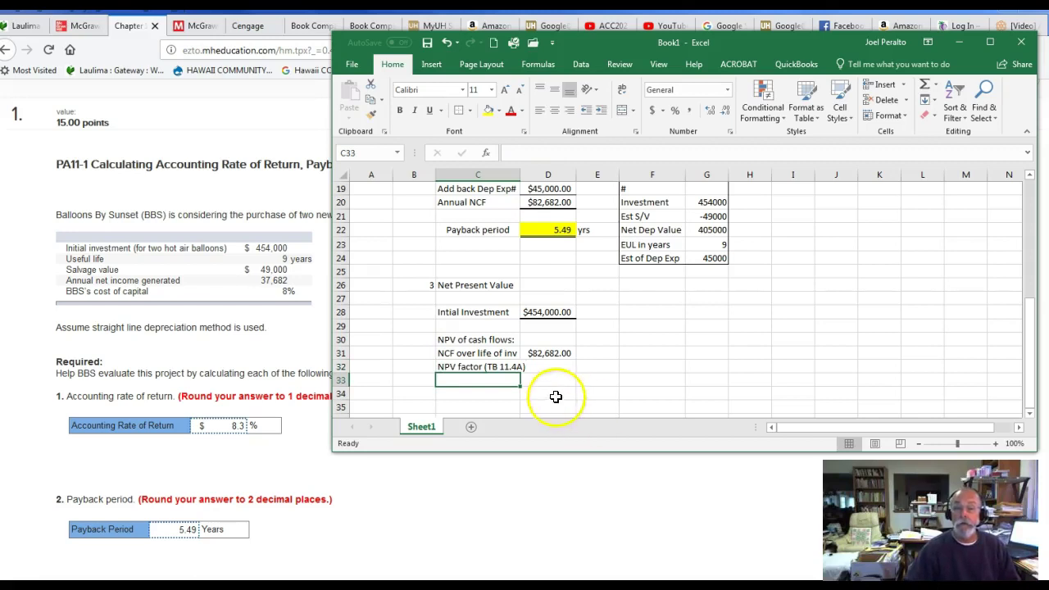
Autofit column C and enter the 6.2469 NPV factor in D32
{"action": "left_click", "coordinate": [478, 367]}
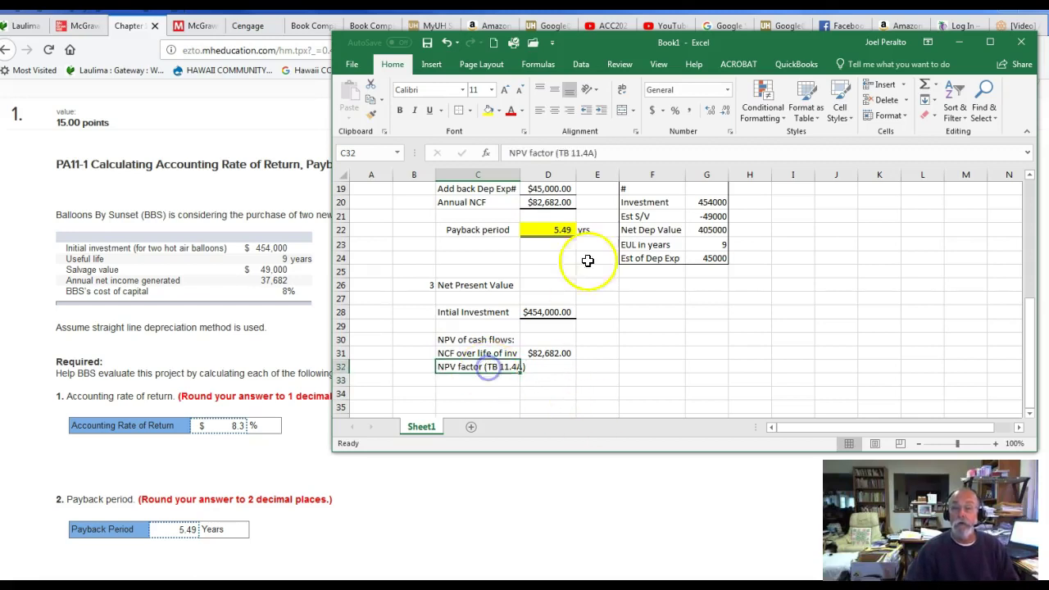
{"action": "double_click", "coordinate": [518, 174]}
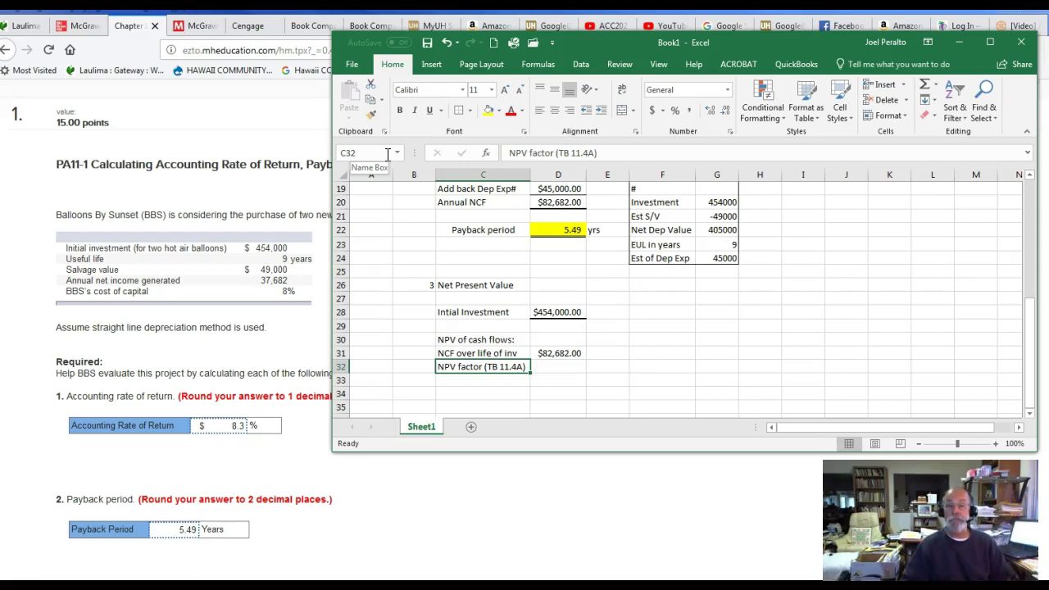
{"action": "left_click", "coordinate": [568, 365]}
{"action": "type", "text": "6.2469"}
{"action": "key", "text": "Return"}
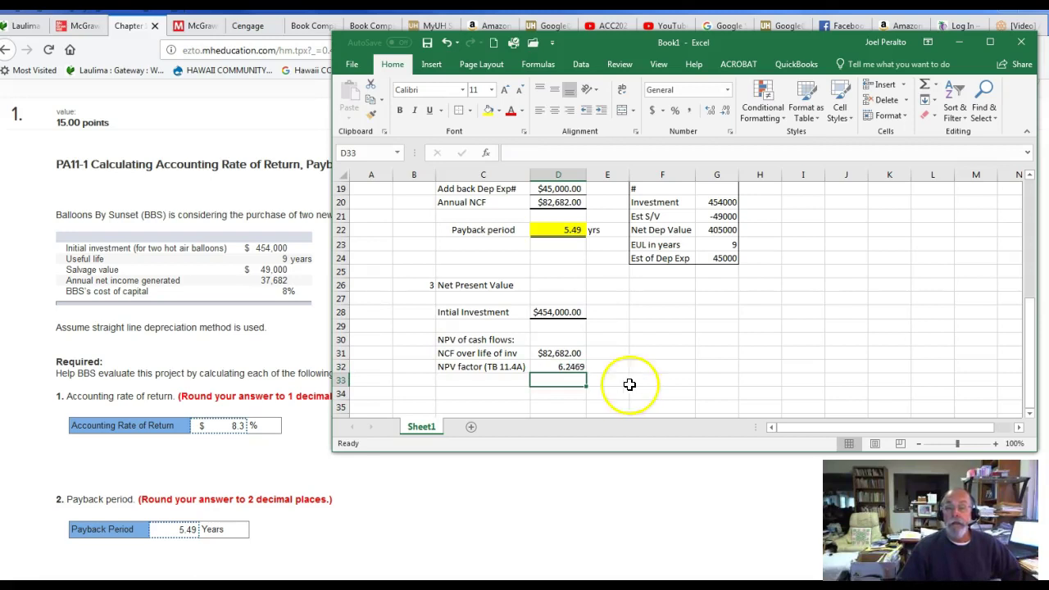
{"action": "left_click", "coordinate": [512, 379]}
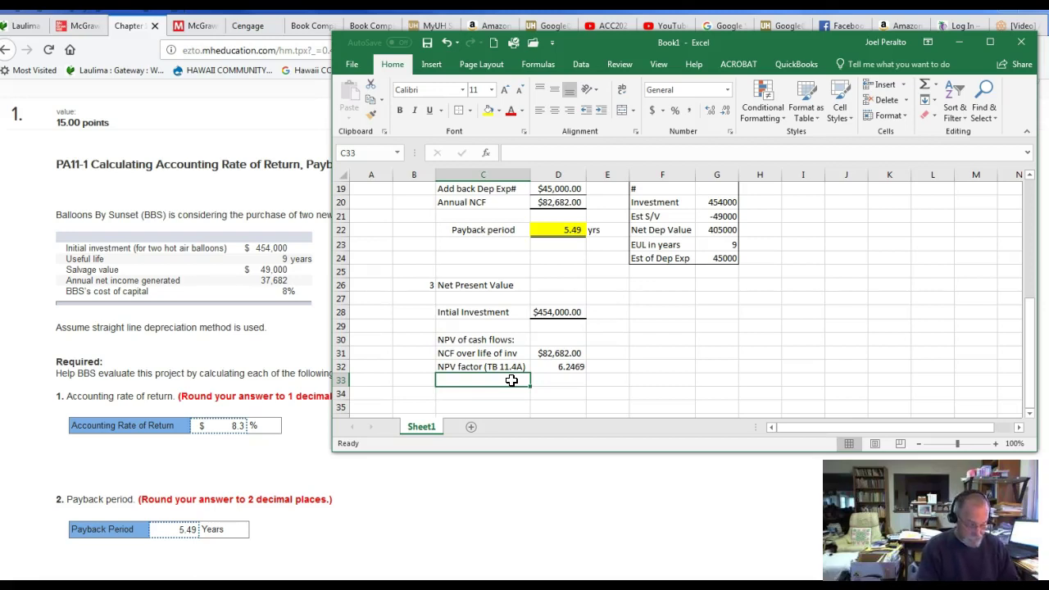
Label C33 'NPV of NCFs over time' and autofit column C to fit it
{"action": "type", "text": "NP"}
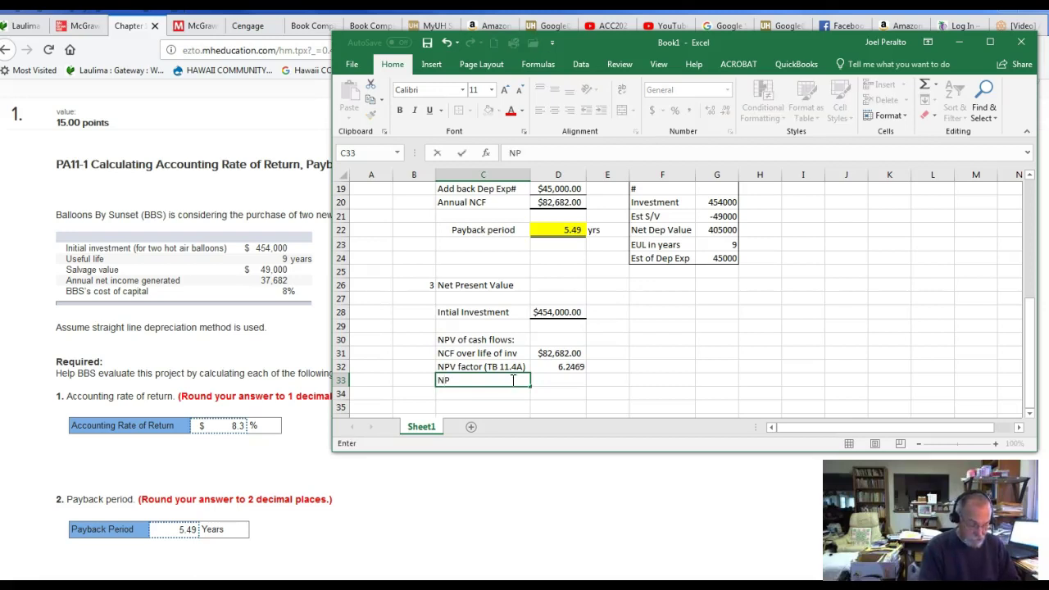
{"action": "type", "text": "V of "}
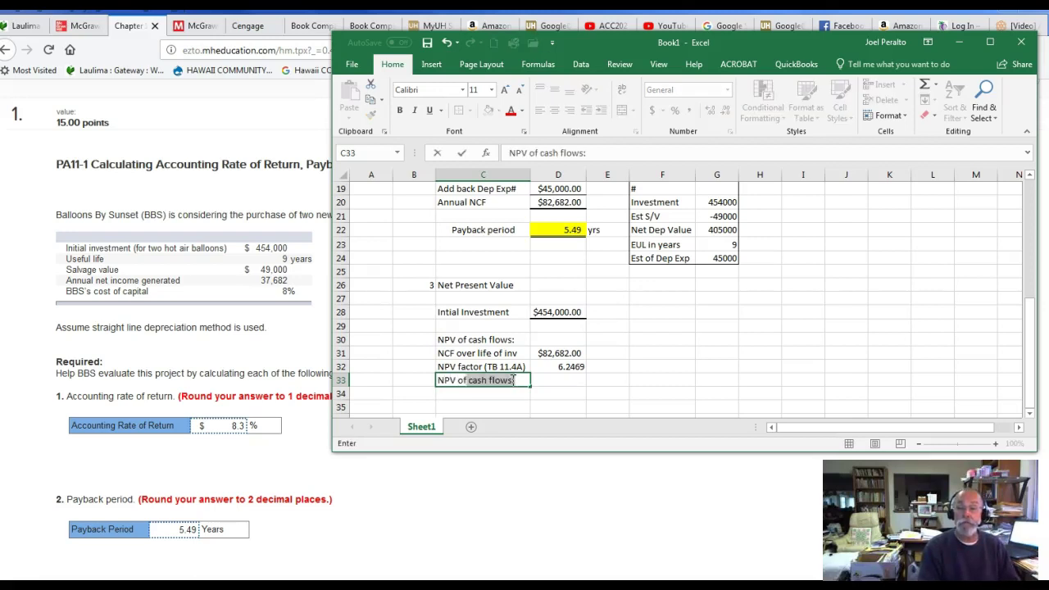
{"action": "type", "text": "NC"}
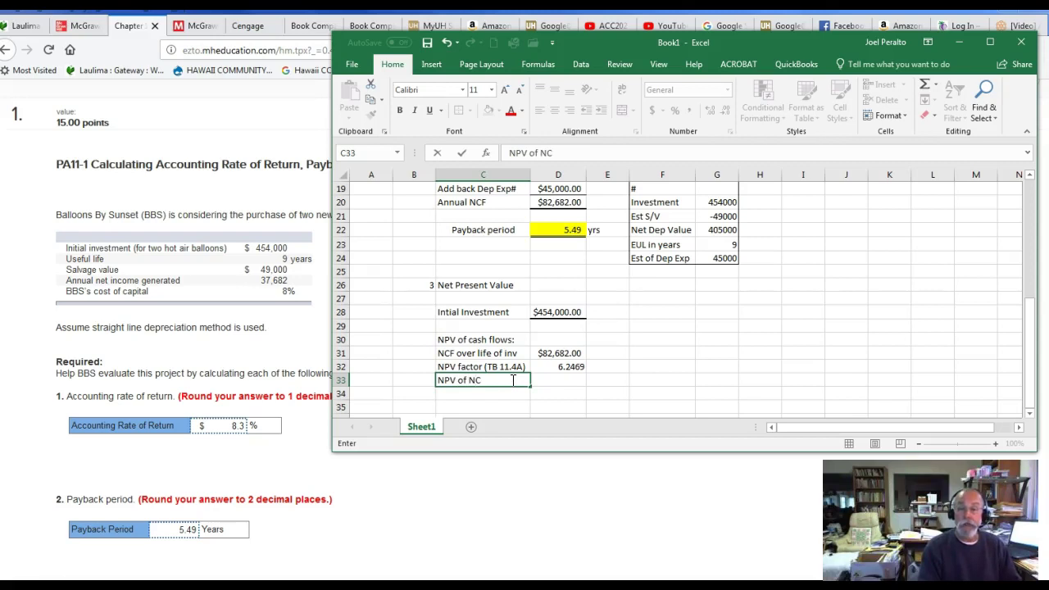
{"action": "type", "text": "F"}
{"action": "type", "text": "s over time"}
{"action": "key", "text": "Return"}
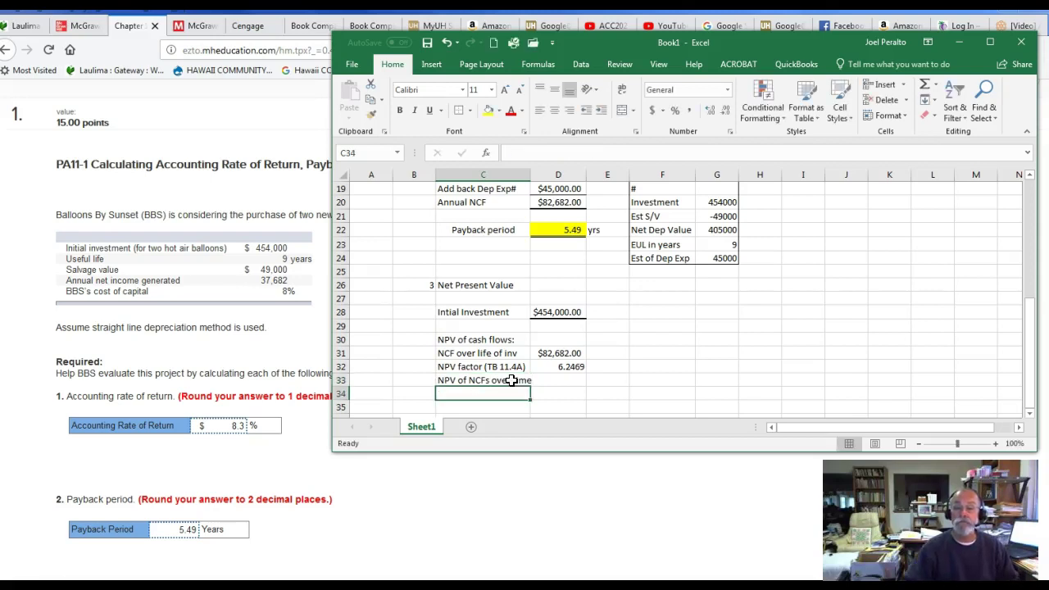
{"action": "scroll", "coordinate": [511, 386], "scroll_direction": "up", "scroll_amount": 1}
{"action": "scroll", "coordinate": [511, 398], "scroll_direction": "down", "scroll_amount": 2}
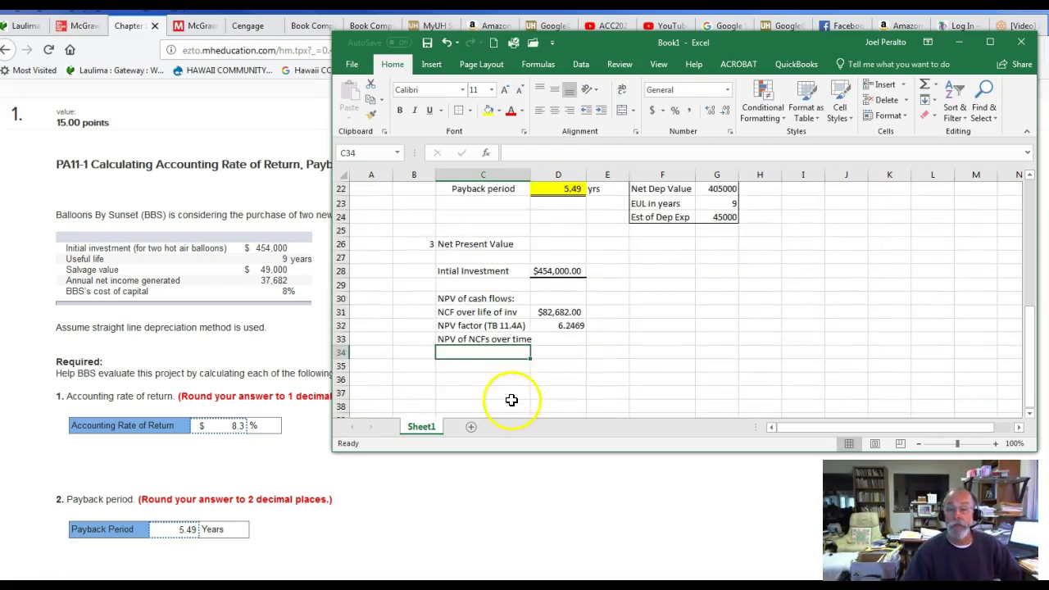
{"action": "left_click", "coordinate": [523, 340]}
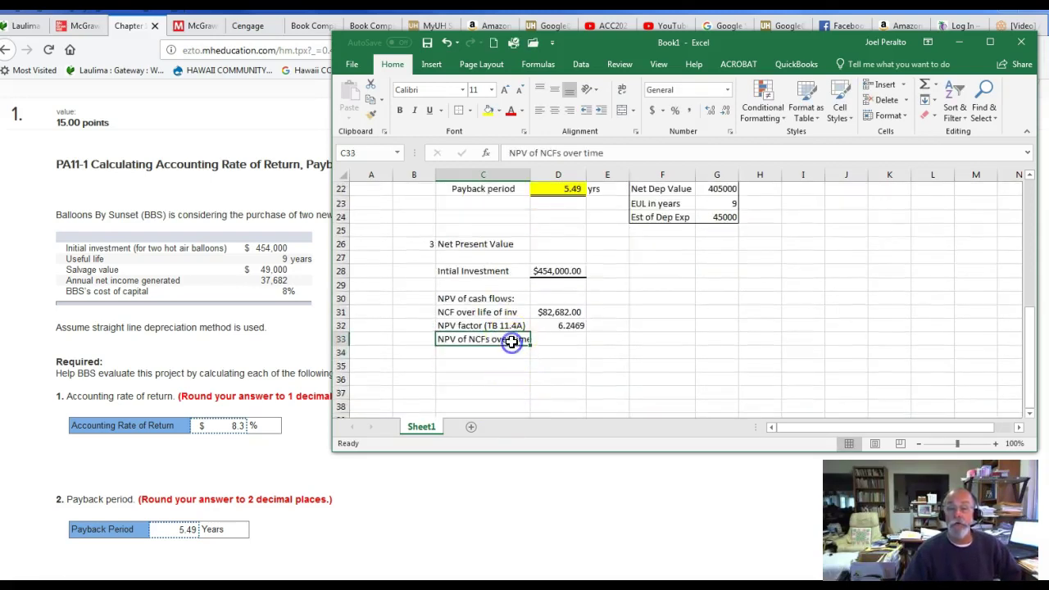
{"action": "double_click", "coordinate": [532, 178]}
Enter =+D31*D32 in D33 for 516506.1858 and open Format Cells for it
{"action": "left_click", "coordinate": [581, 339]}
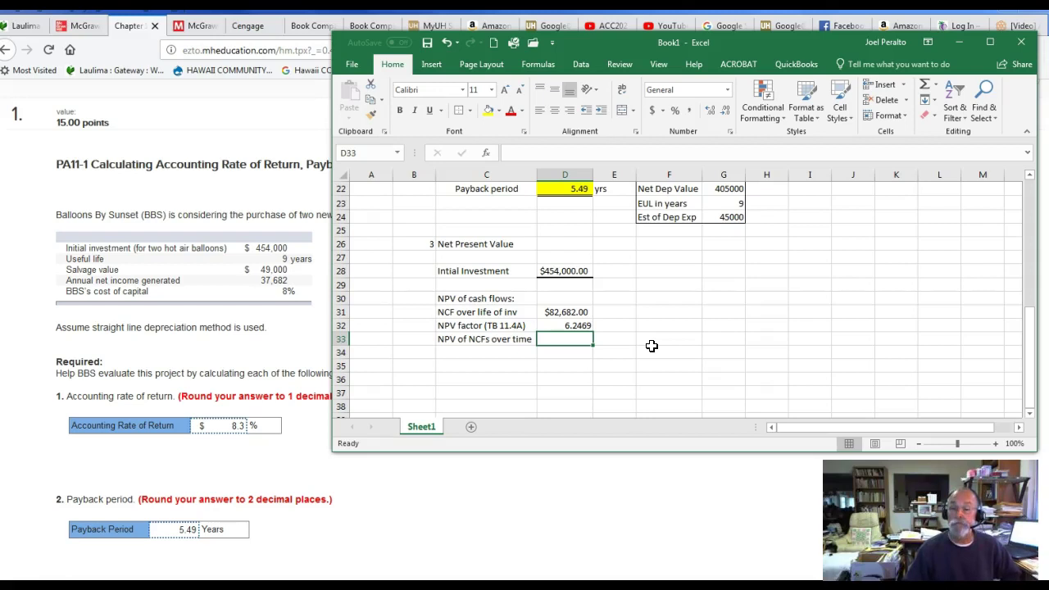
{"action": "type", "text": "+"}
{"action": "left_click", "coordinate": [576, 312]}
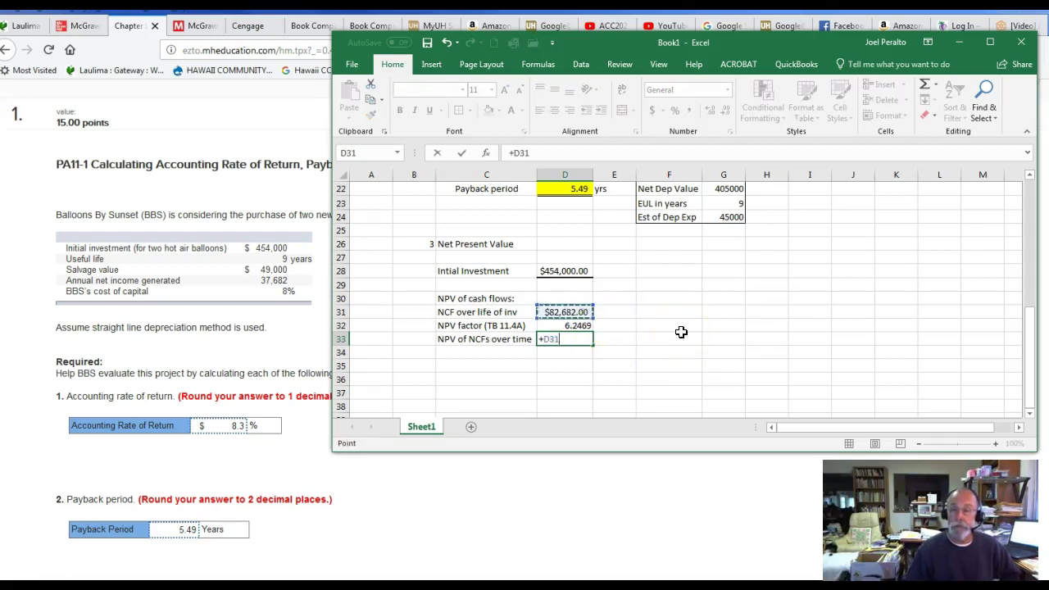
{"action": "type", "text": "*"}
{"action": "left_click", "coordinate": [567, 326]}
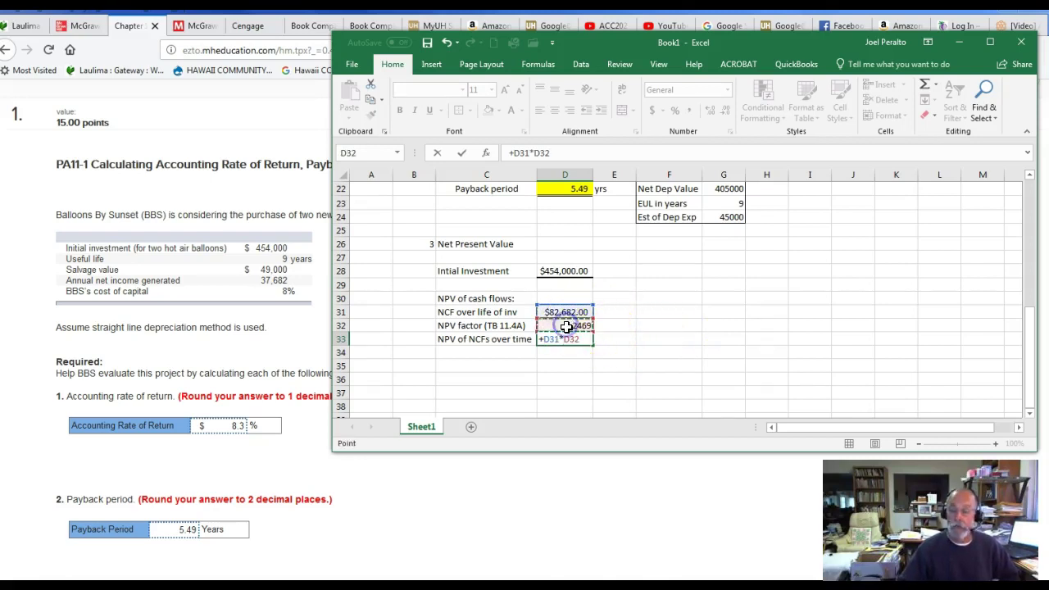
{"action": "key", "text": "Return"}
{"action": "left_click", "coordinate": [566, 341]}
{"action": "left_click", "coordinate": [889, 116]}
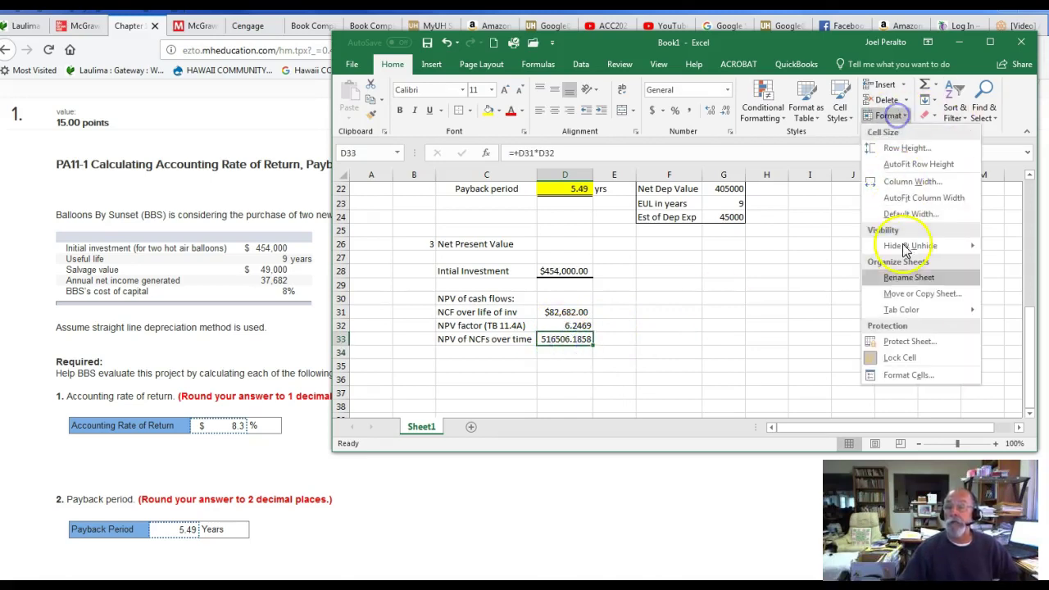
{"action": "left_click", "coordinate": [904, 374]}
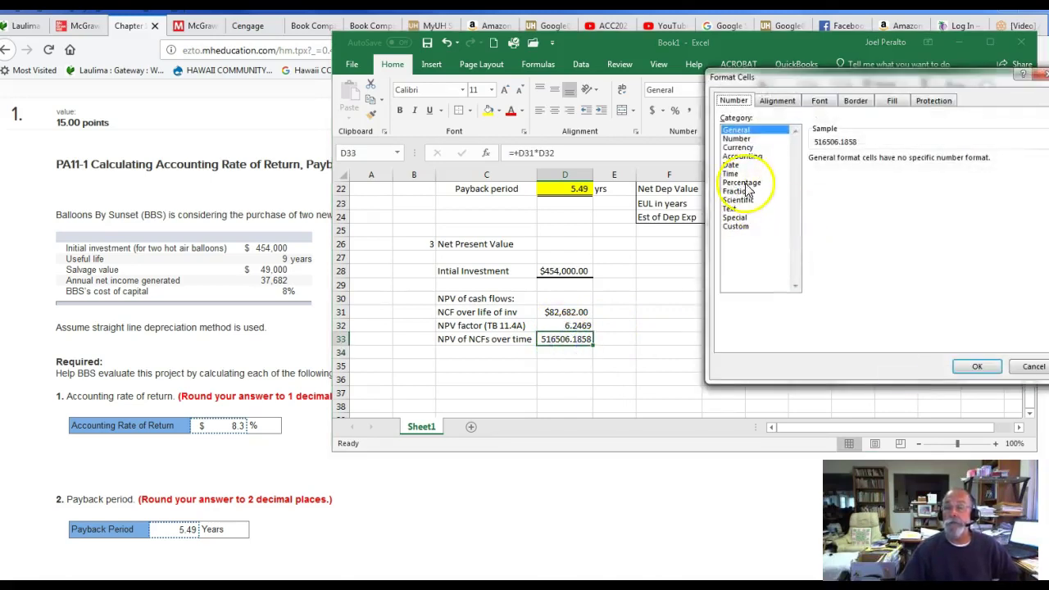
Format D33 as Currency with red parenthesised negatives, showing $516,506.19
{"action": "left_click", "coordinate": [738, 148]}
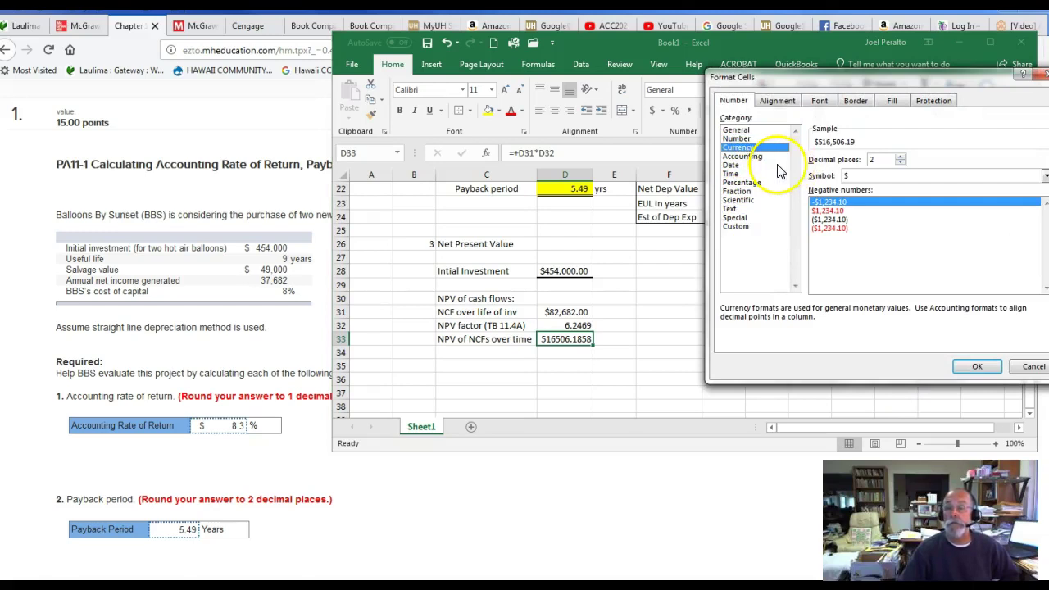
{"action": "left_click", "coordinate": [840, 226]}
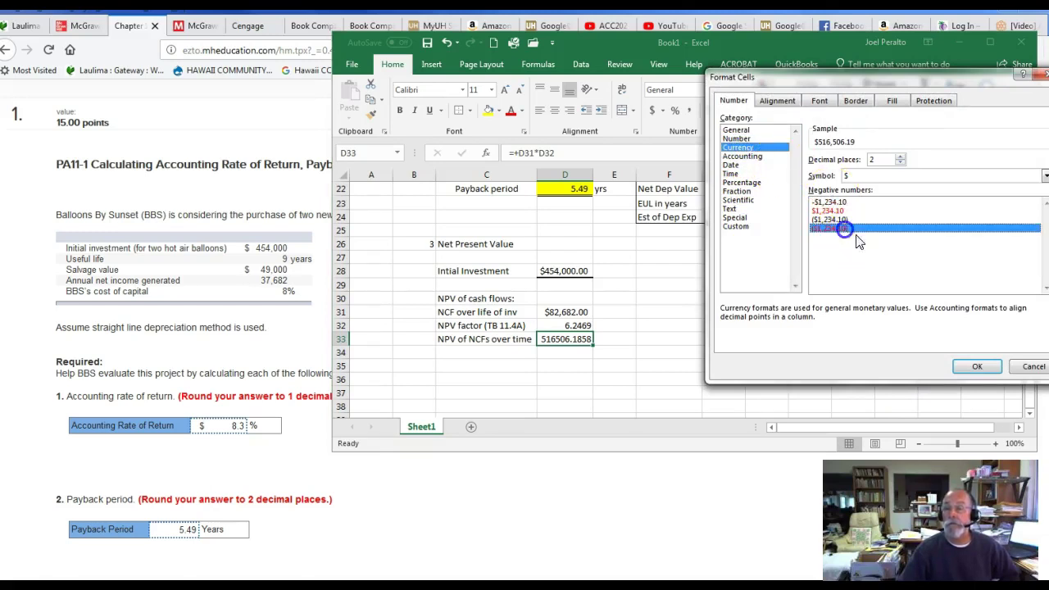
{"action": "left_click", "coordinate": [976, 366]}
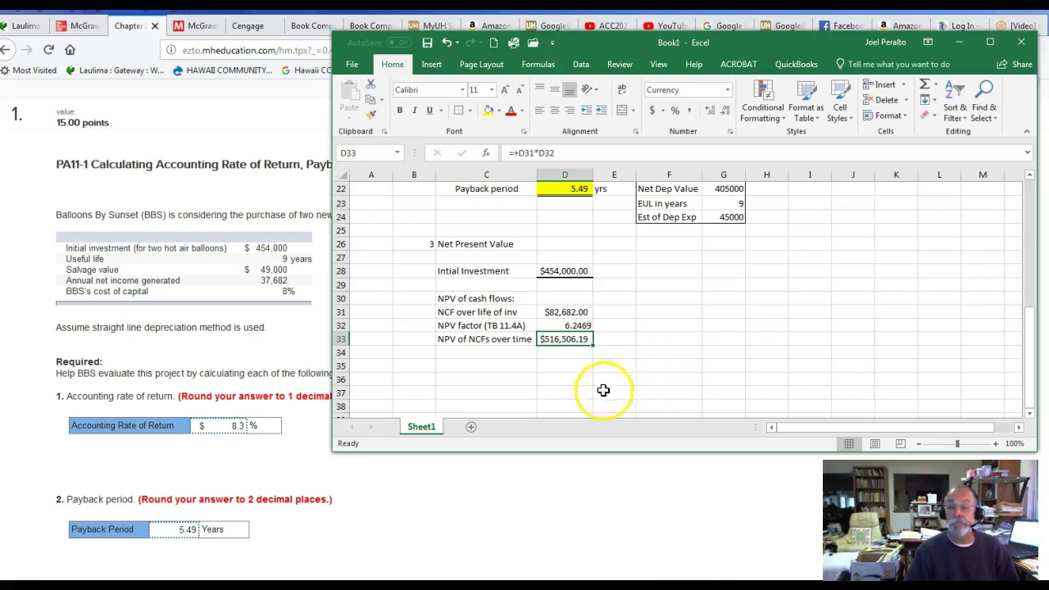
{"action": "left_click", "coordinate": [499, 366]}
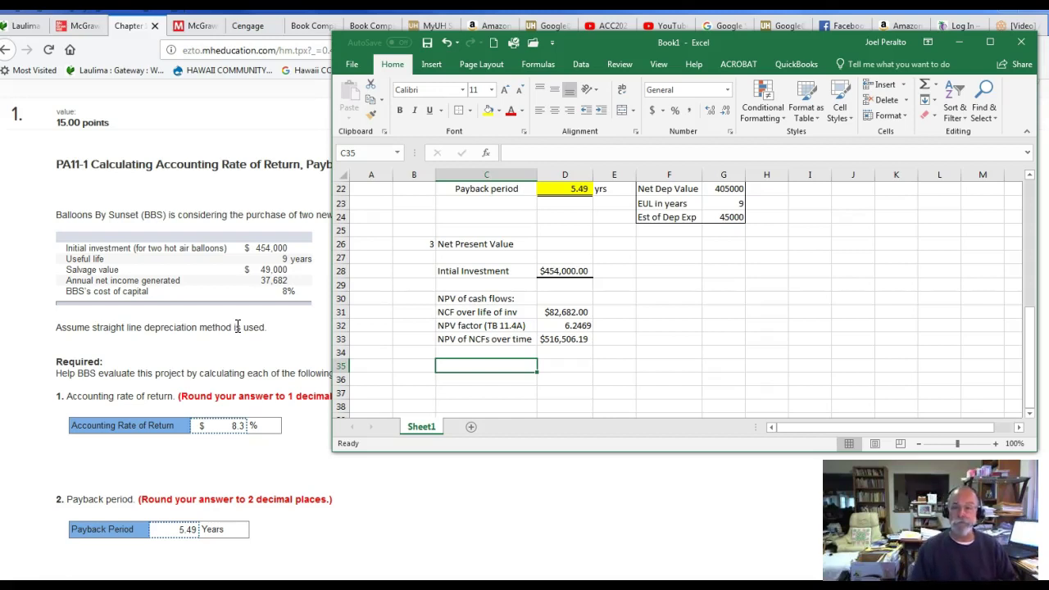
Add a Salvage Value row with 49000 in D35
{"action": "type", "text": "Salvage"}
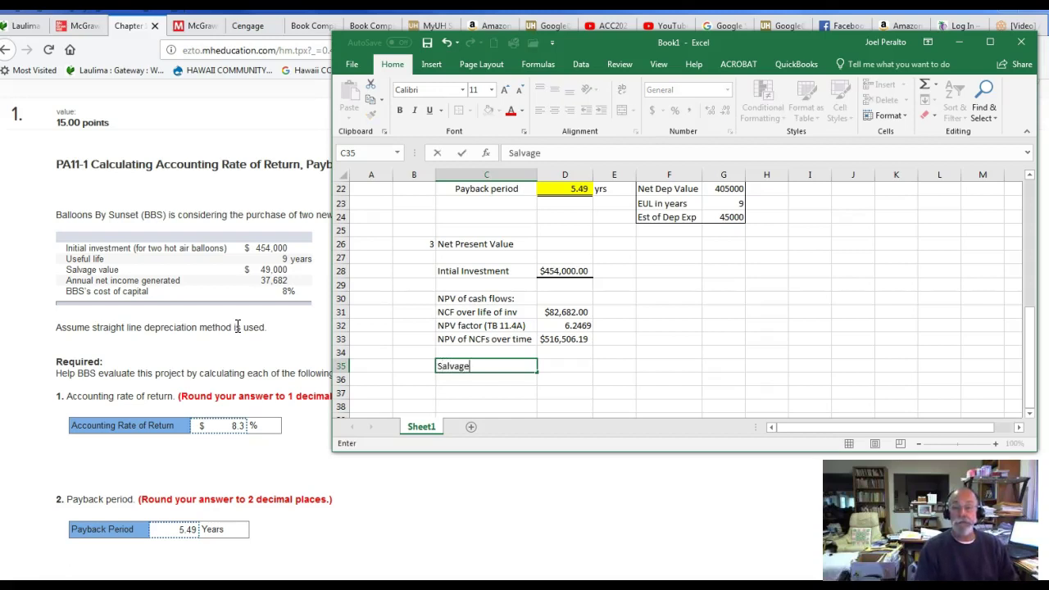
{"action": "type", "text": " V"}
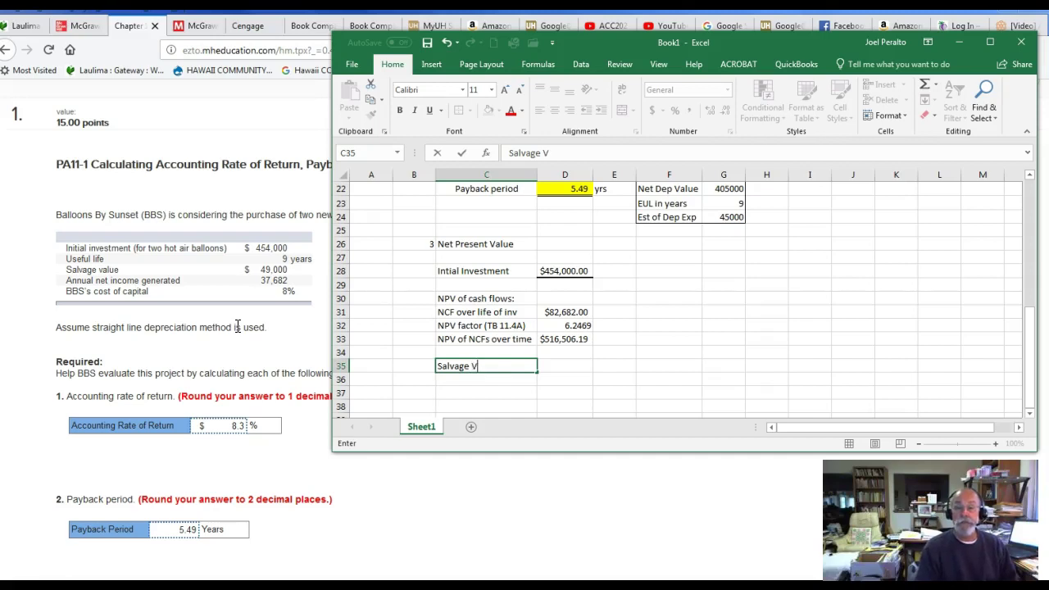
{"action": "type", "text": "alue"}
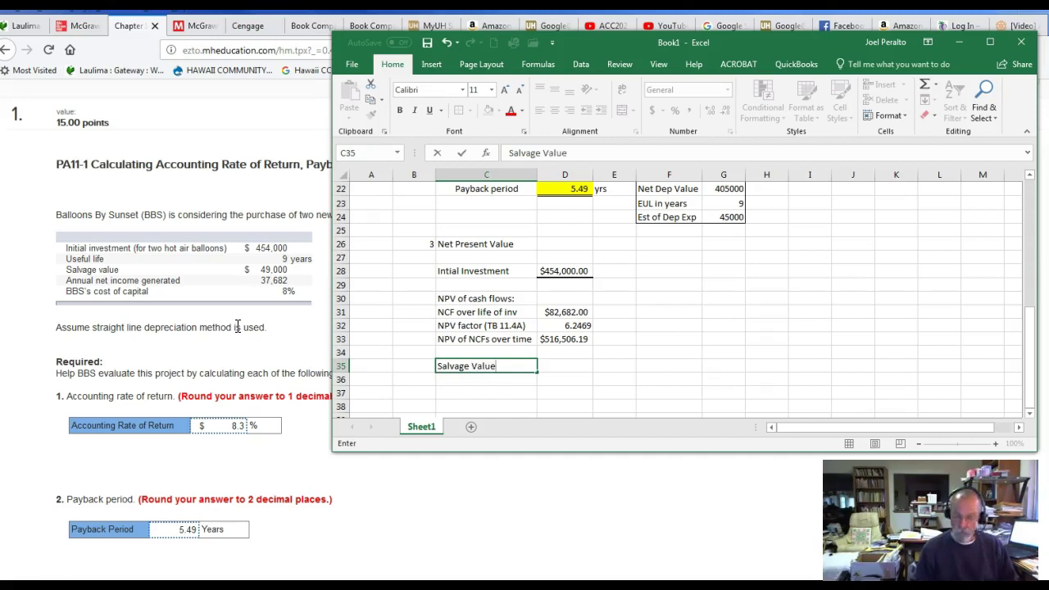
{"action": "key", "text": "Tab"}
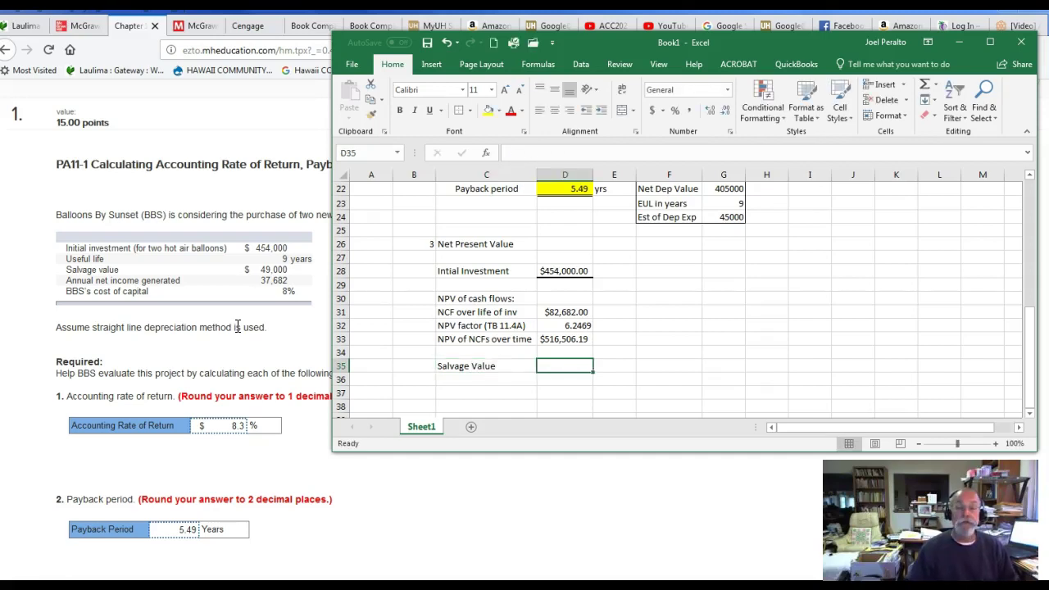
{"action": "type", "text": "49000"}
{"action": "key", "text": "Return"}
{"action": "key", "text": "Left"}
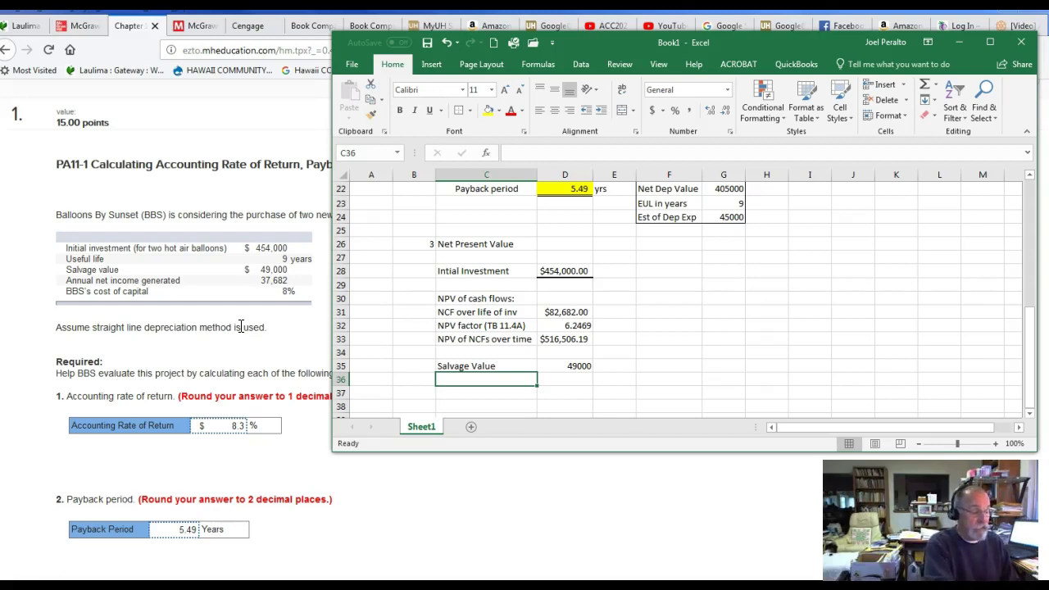
Label C36 'NPV factor (TB 11.2A)' beneath the salvage value
{"action": "left_click", "coordinate": [240, 327]}
{"action": "left_click", "coordinate": [332, 339]}
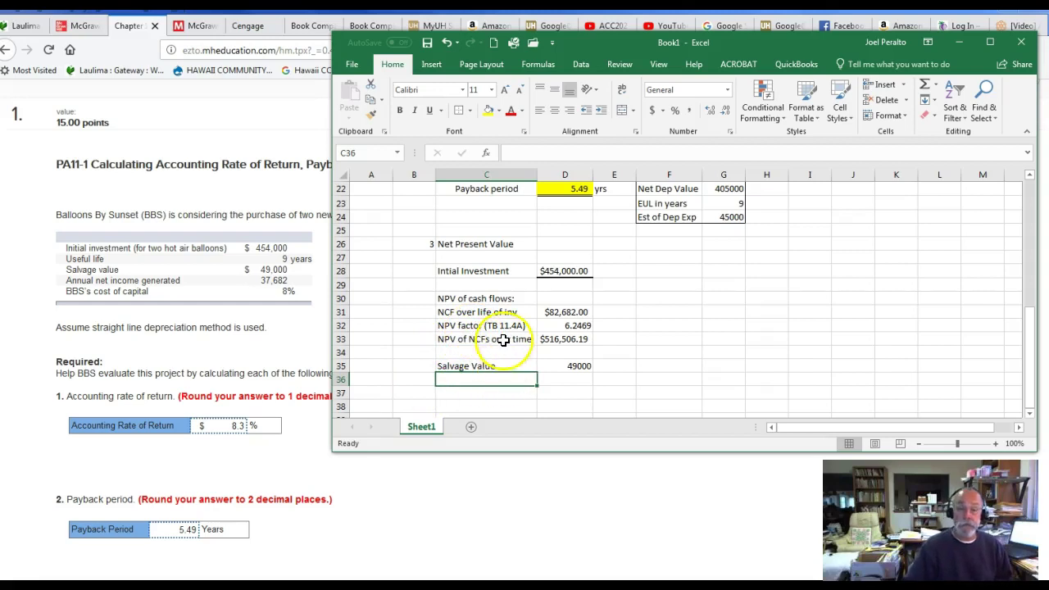
{"action": "type", "text": "N"}
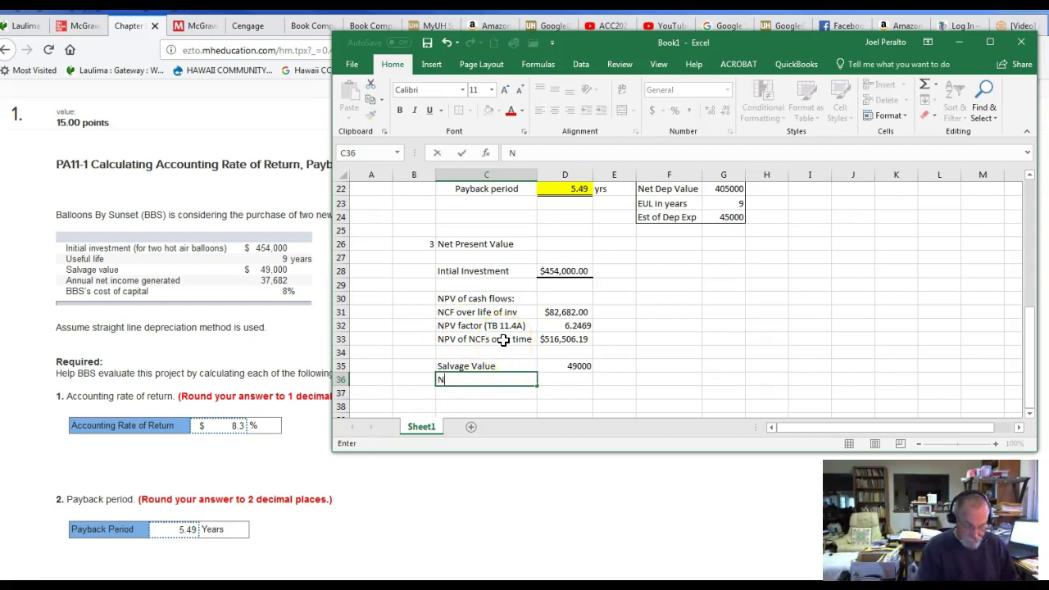
{"action": "type", "text": "PV facty"}
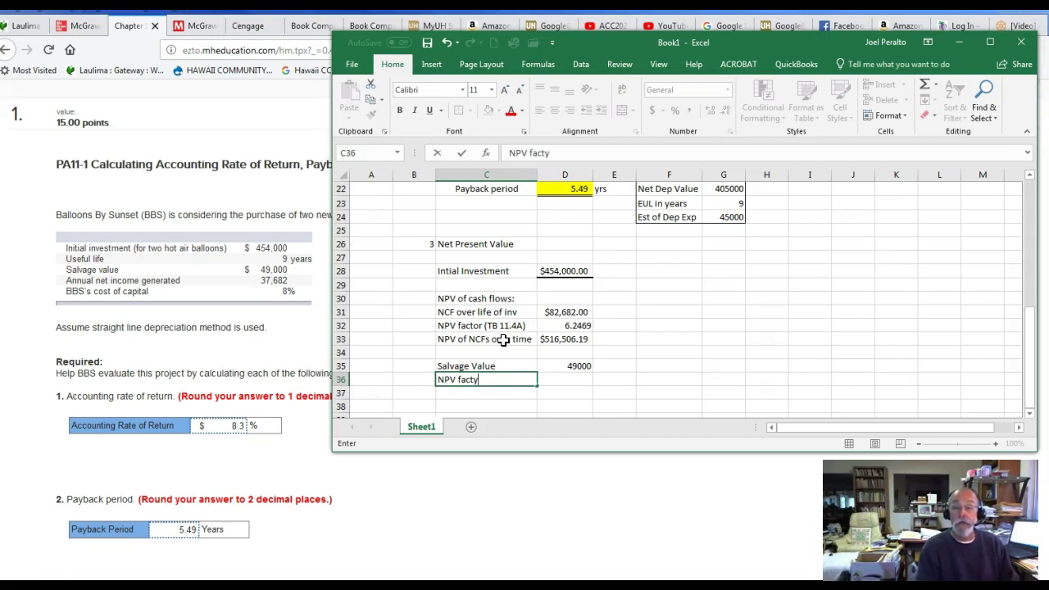
{"action": "key", "text": "BackSpace"}
{"action": "type", "text": "or "}
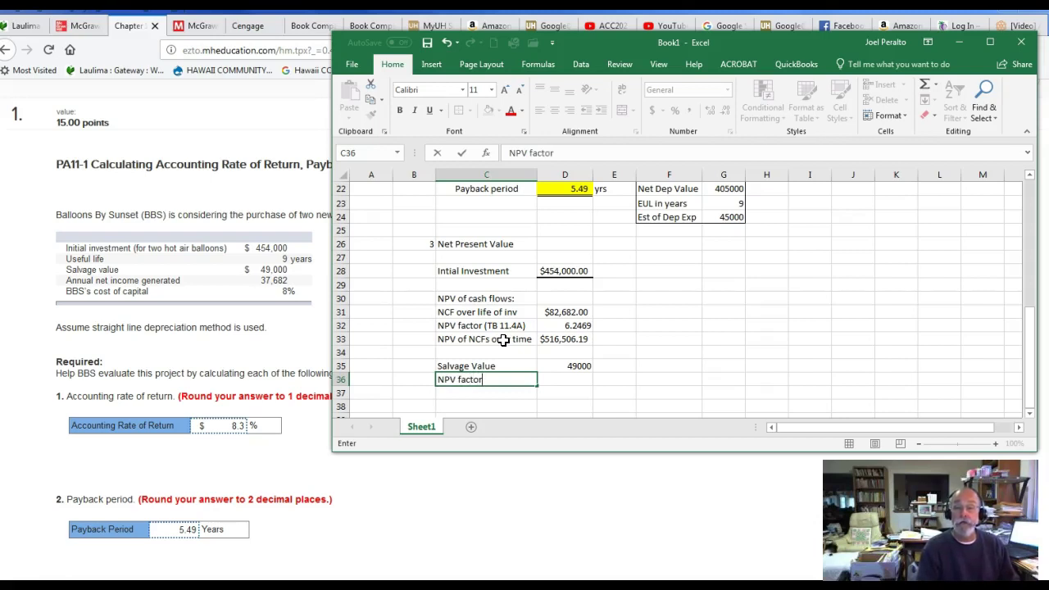
{"action": "type", "text": "(T"}
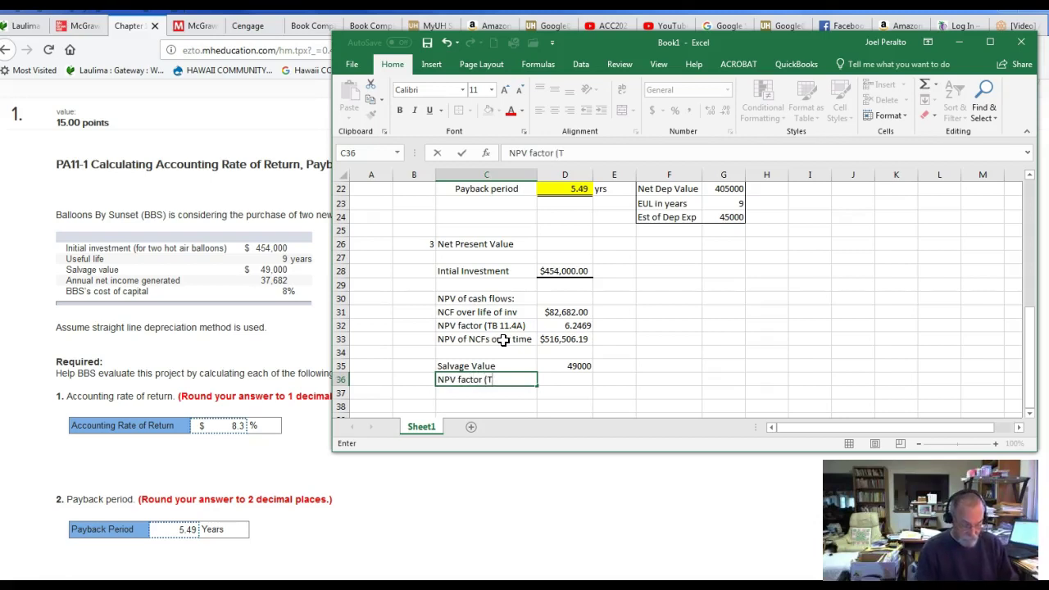
{"action": "type", "text": "B 11.2A"}
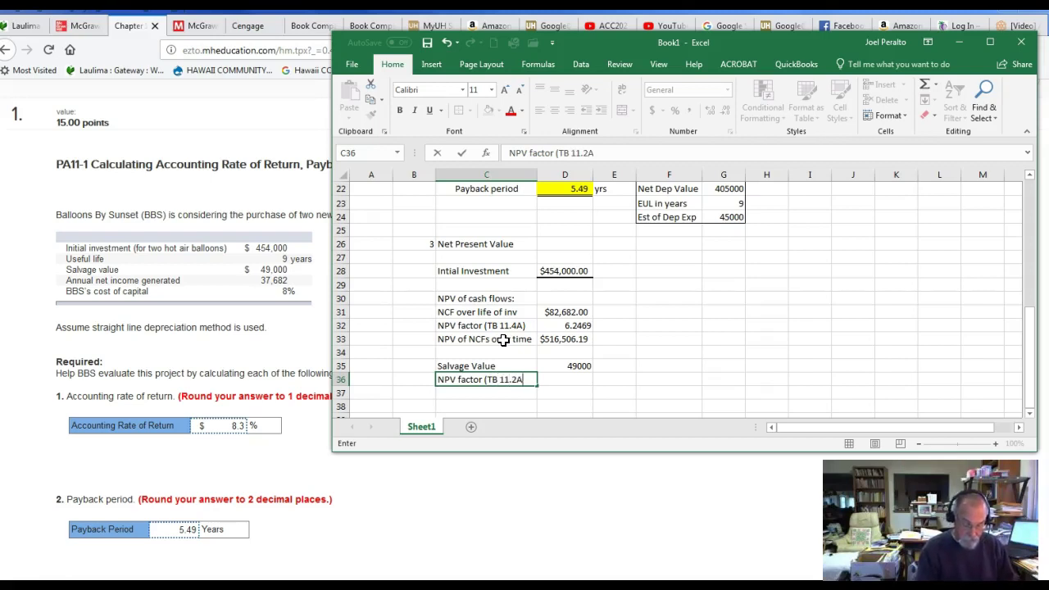
{"action": "type", "text": ")"}
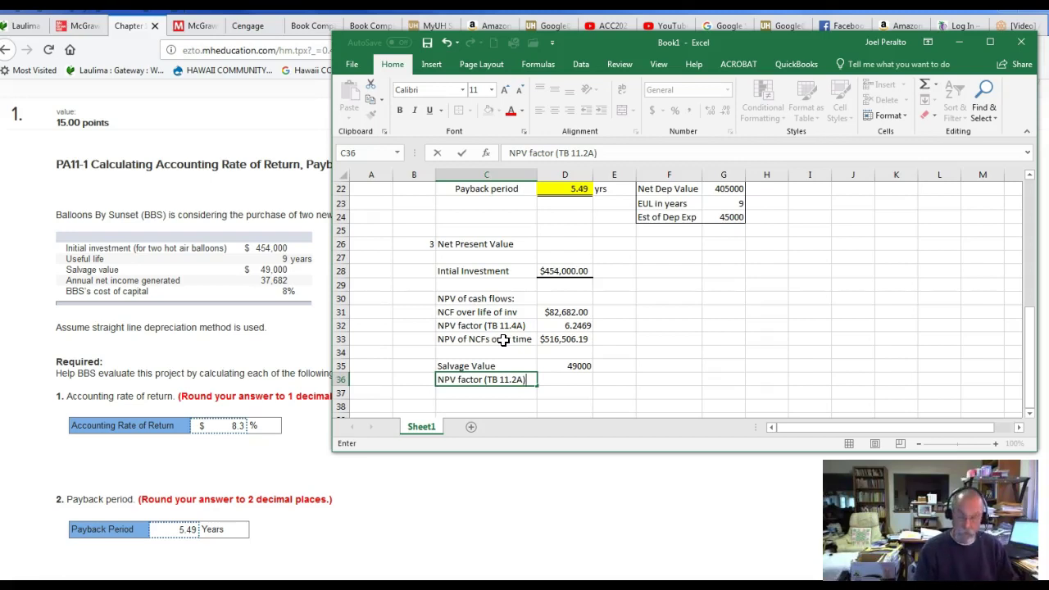
{"action": "key", "text": "Return"}
{"action": "scroll", "coordinate": [500, 360], "scroll_direction": "up", "scroll_amount": 3}
{"action": "scroll", "coordinate": [504, 365], "scroll_direction": "down", "scroll_amount": 3}
{"action": "scroll", "coordinate": [525, 378], "scroll_direction": "up", "scroll_amount": 1}
{"action": "scroll", "coordinate": [558, 394], "scroll_direction": "down", "scroll_amount": 2}
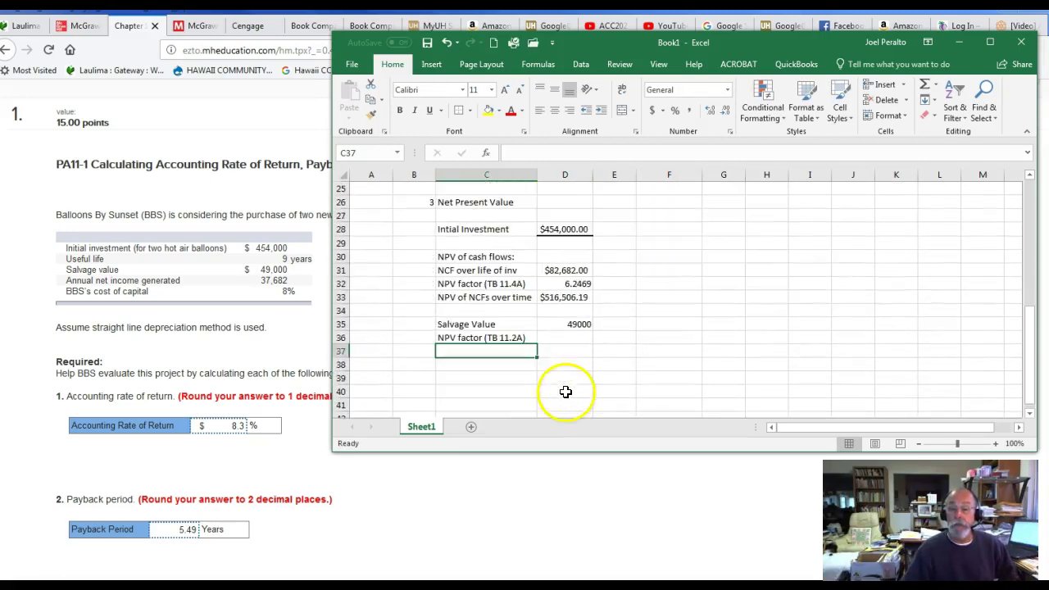
{"action": "left_click", "coordinate": [572, 338]}
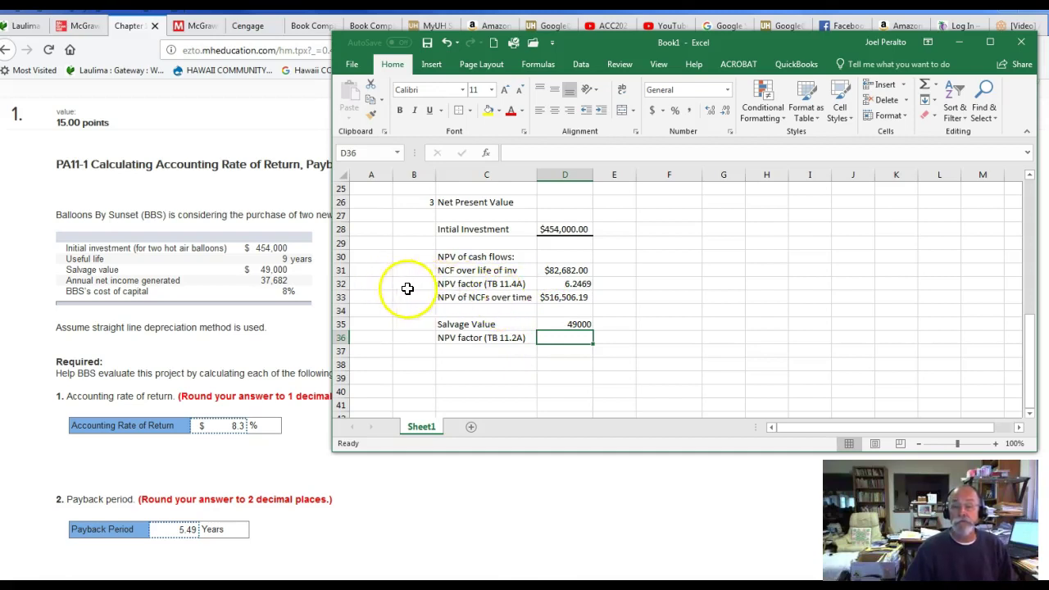
{"action": "left_click", "coordinate": [621, 284]}
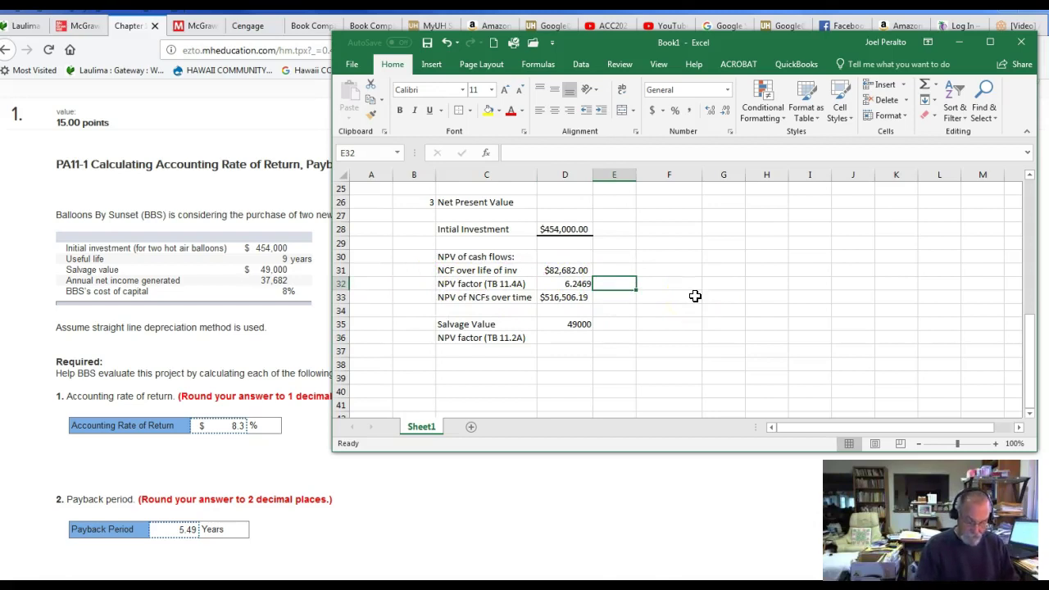
Enter centred notes i=8% and n=9 yrs in E32:F32 beside the TB 11.4A factor
{"action": "type", "text": "i"}
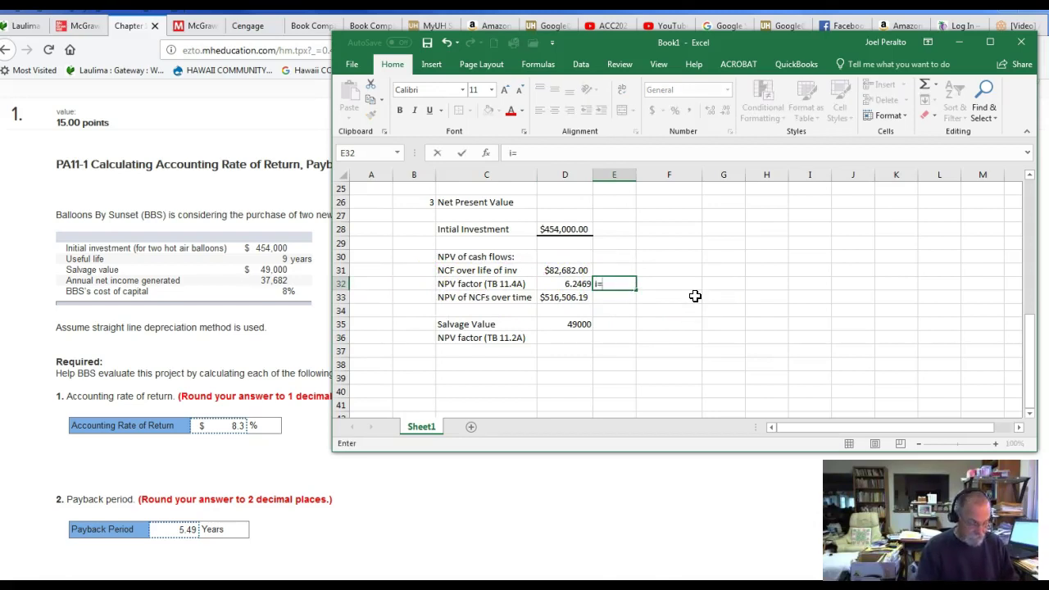
{"action": "type", "text": "=8"}
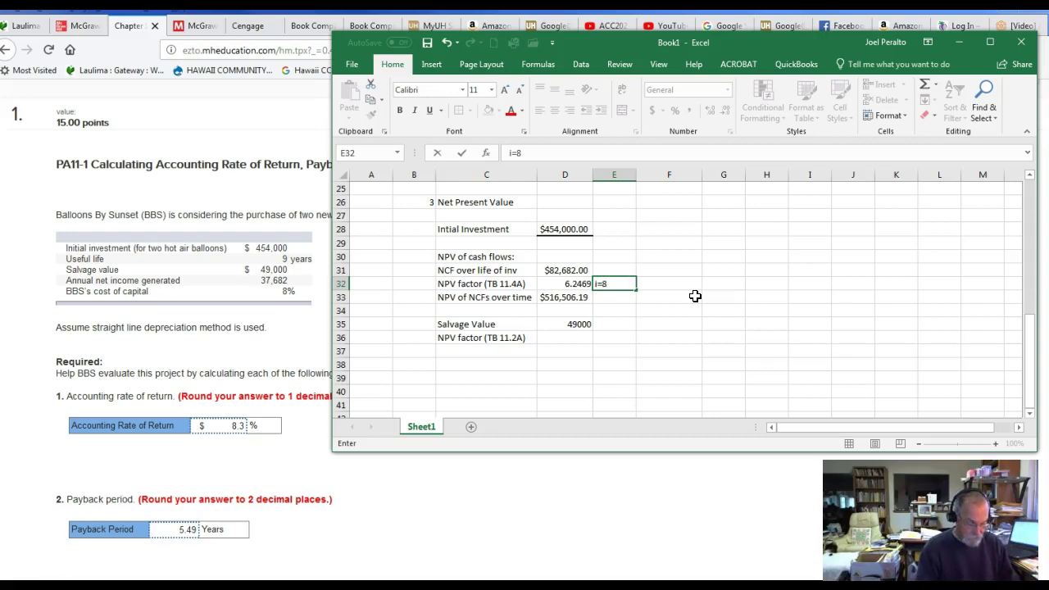
{"action": "type", "text": "%"}
{"action": "key", "text": "Return"}
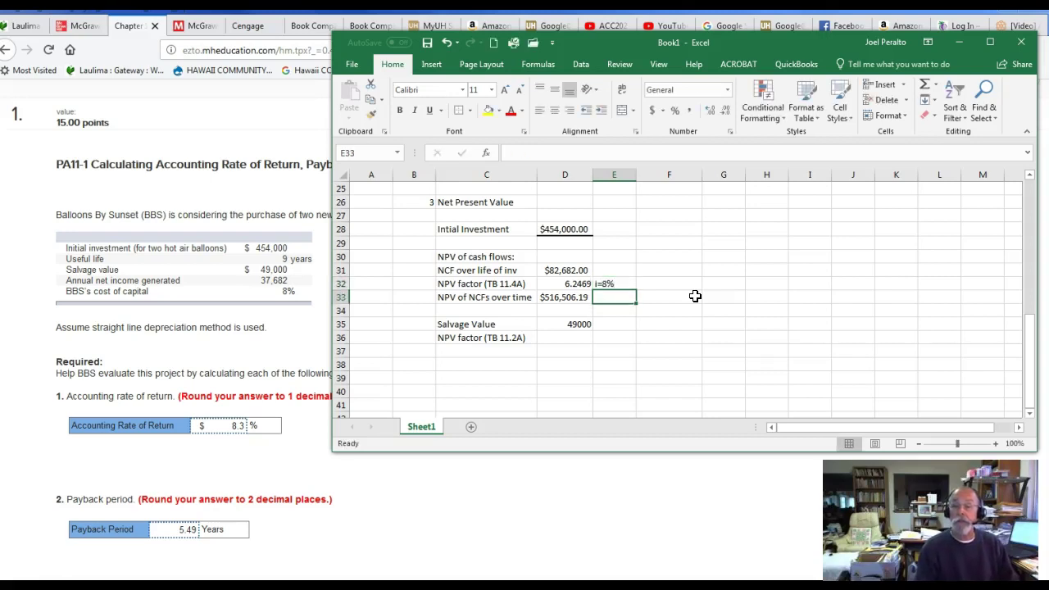
{"action": "key", "text": "Up"}
{"action": "key", "text": "Right"}
{"action": "type", "text": "n="}
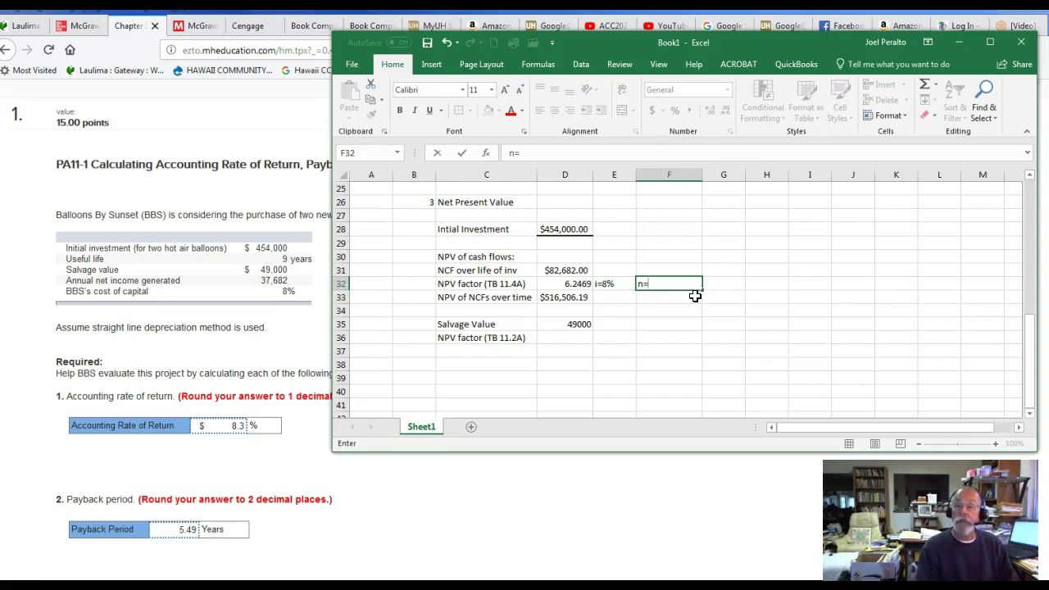
{"action": "type", "text": "9 yrs"}
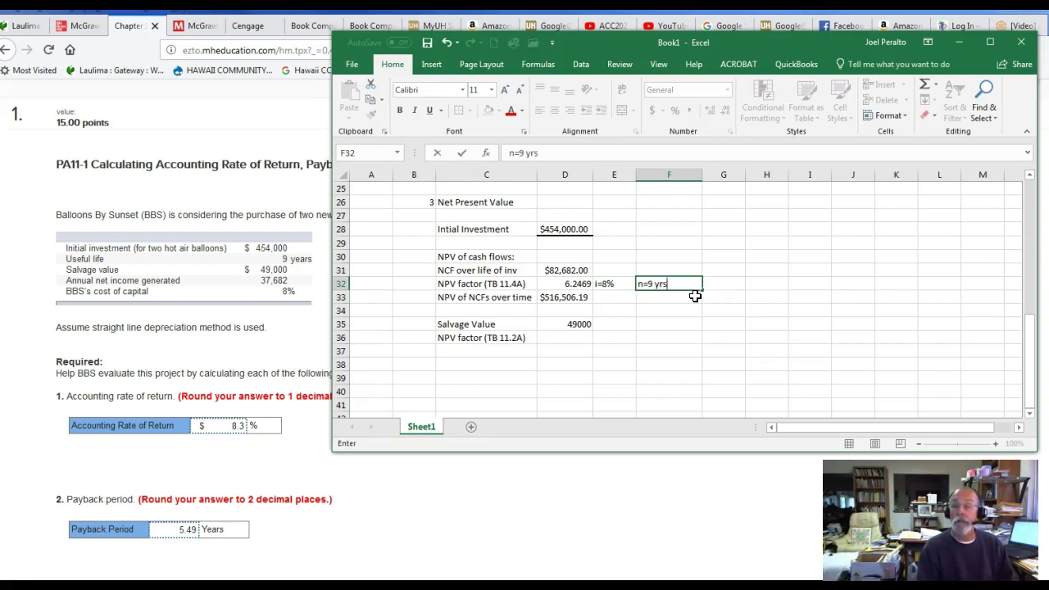
{"action": "key", "text": "Return"}
{"action": "left_click_drag", "start_coordinate": [610, 284], "coordinate": [649, 285]}
{"action": "left_click", "coordinate": [556, 110]}
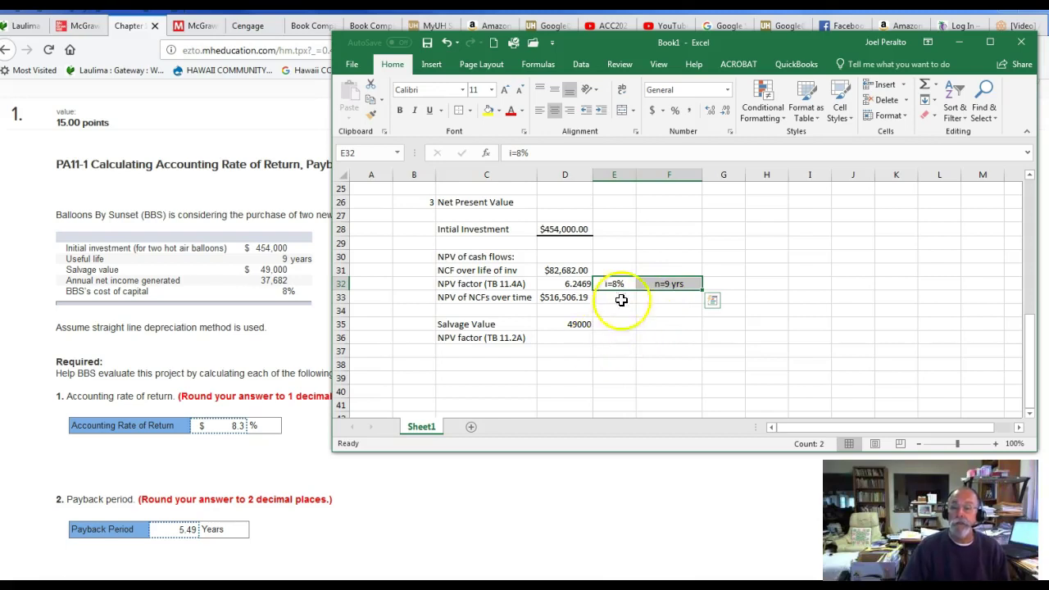
Copy the rate and period notes to row 36 beside the TB 11.2A factor
{"action": "key", "text": "ctrl+c"}
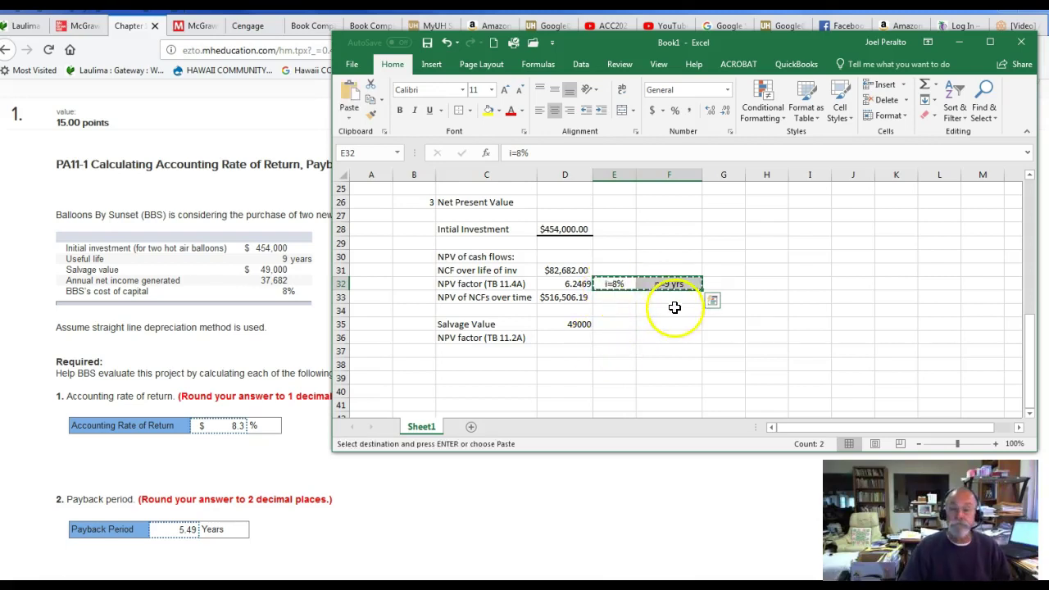
{"action": "left_click", "coordinate": [619, 338]}
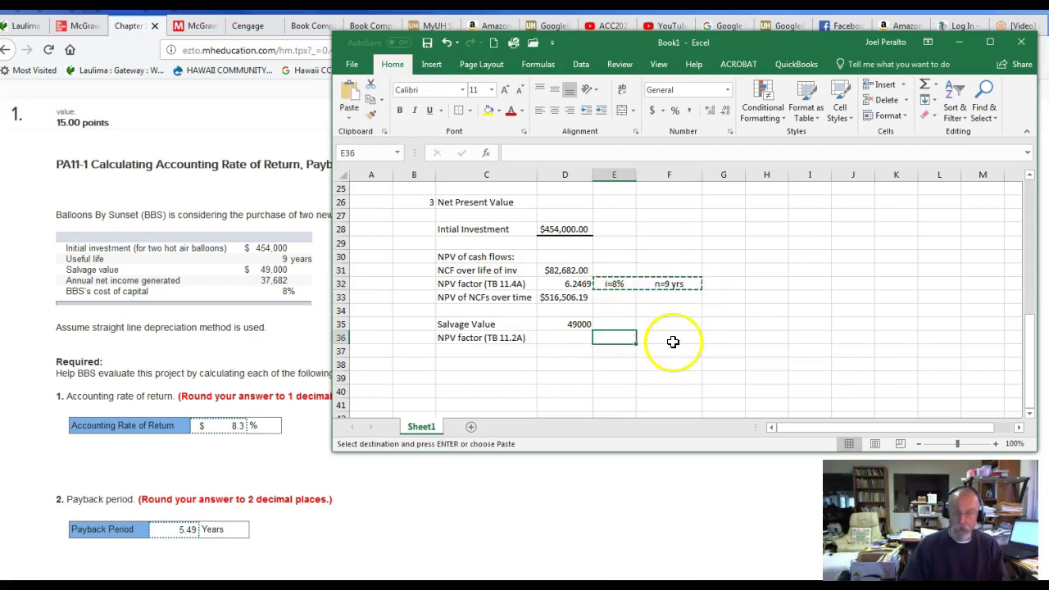
{"action": "key", "text": "Return"}
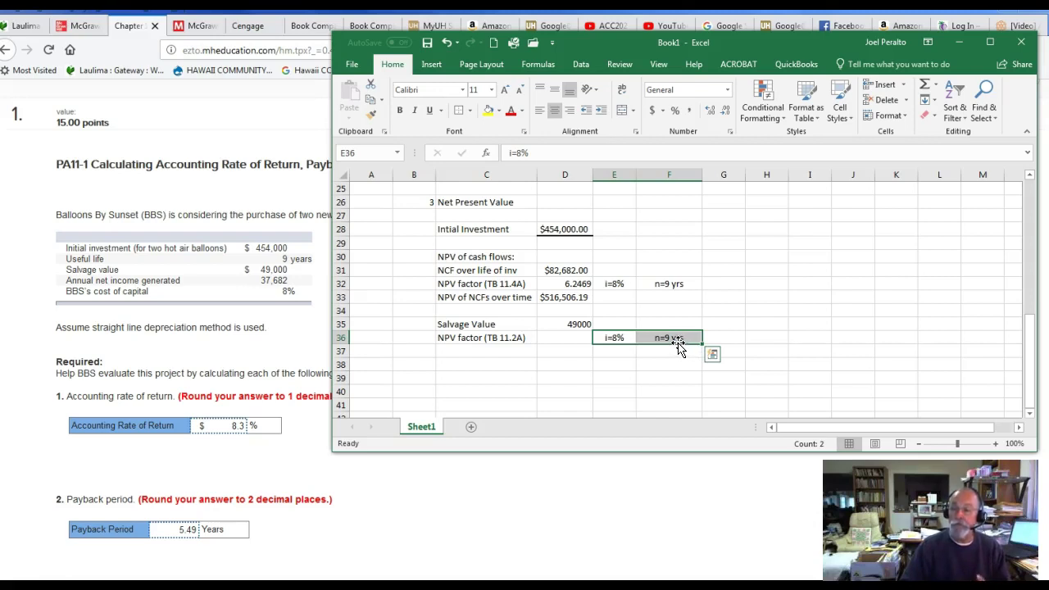
{"action": "left_click", "coordinate": [565, 339]}
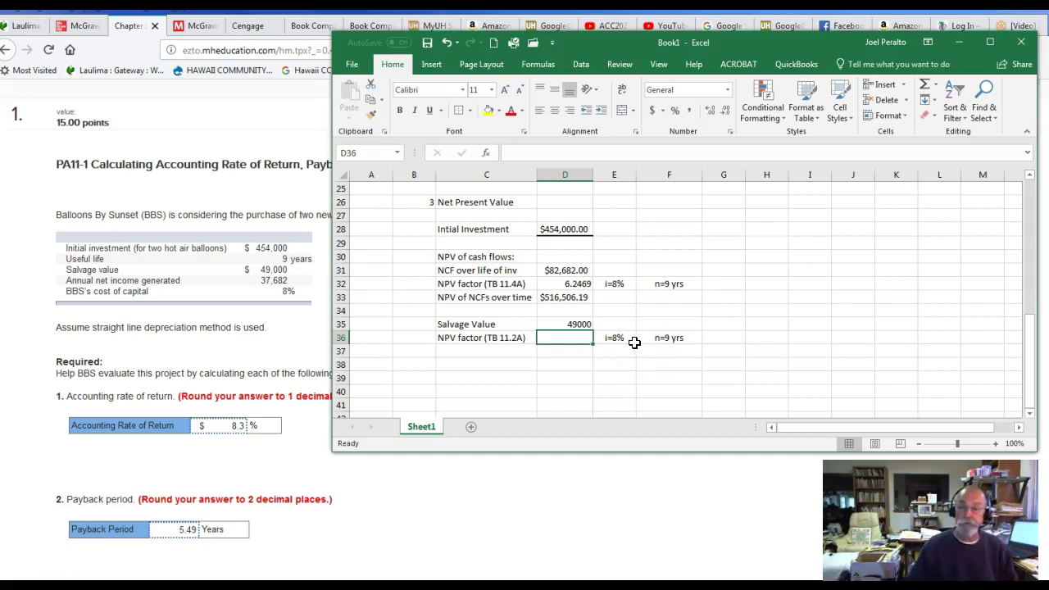
Enter the 0.5002 salvage factor in D36 and label C37 'NPV of S/V in 9 yrs'
{"action": "type", "text": ".5002"}
{"action": "key", "text": "Return"}
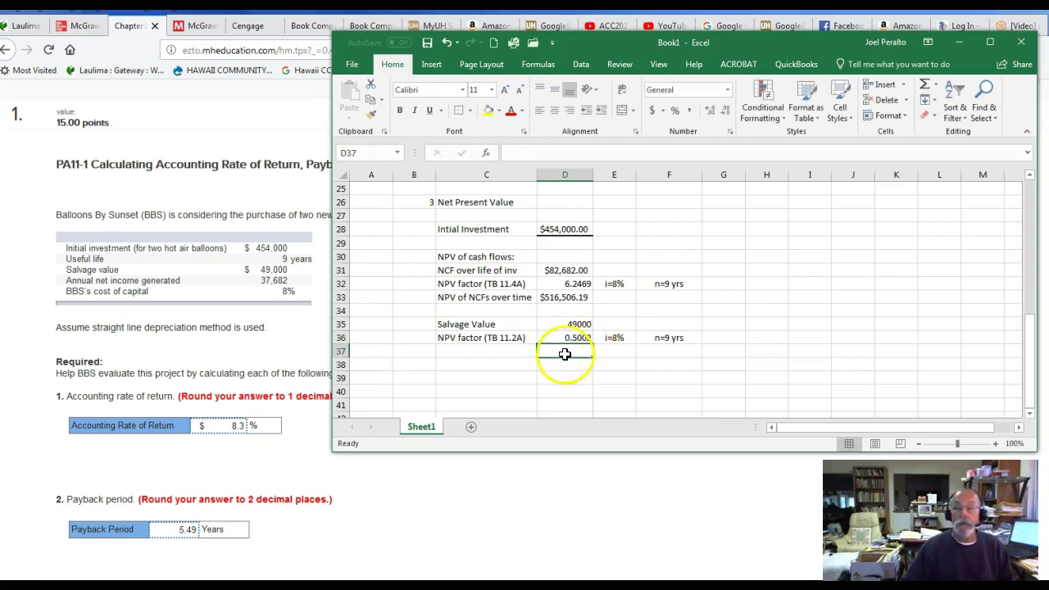
{"action": "left_click", "coordinate": [495, 353]}
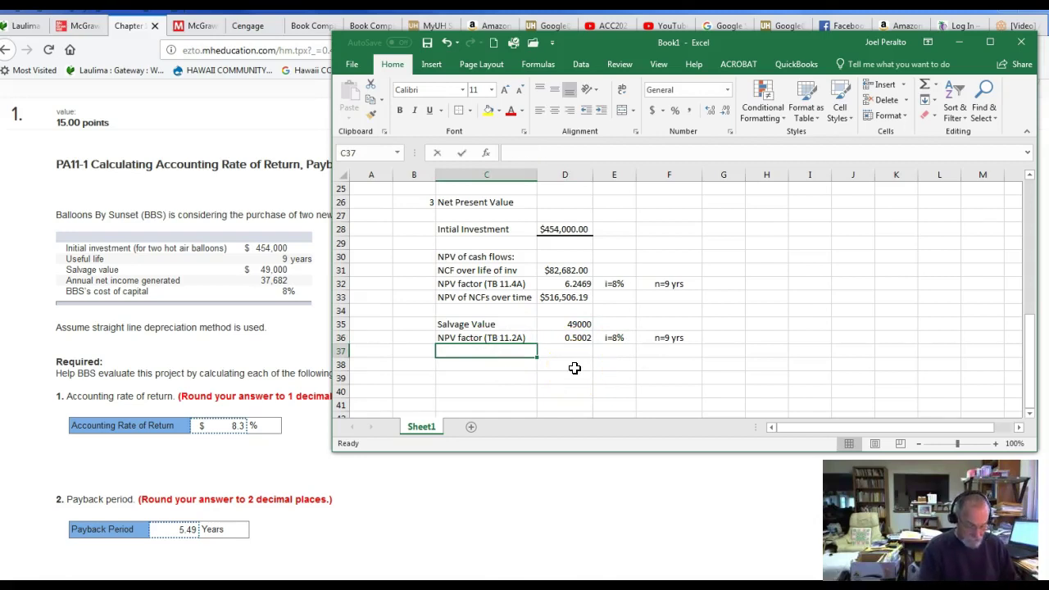
{"action": "key", "text": "ctrl+apostrophe"}
{"action": "type", "text": "of S/V in 9 yrs"}
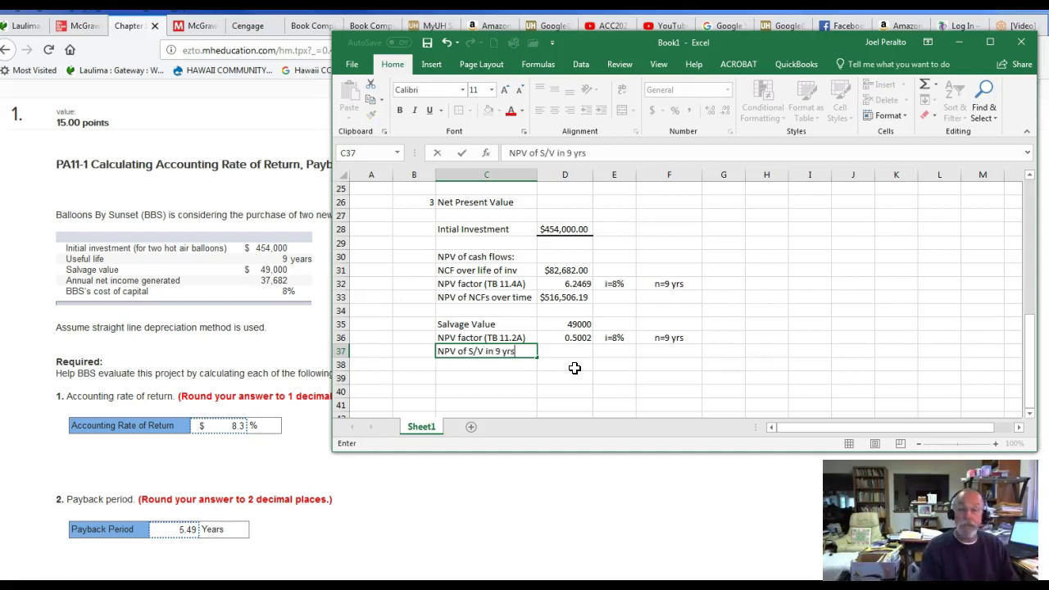
{"action": "key", "text": "Return"}
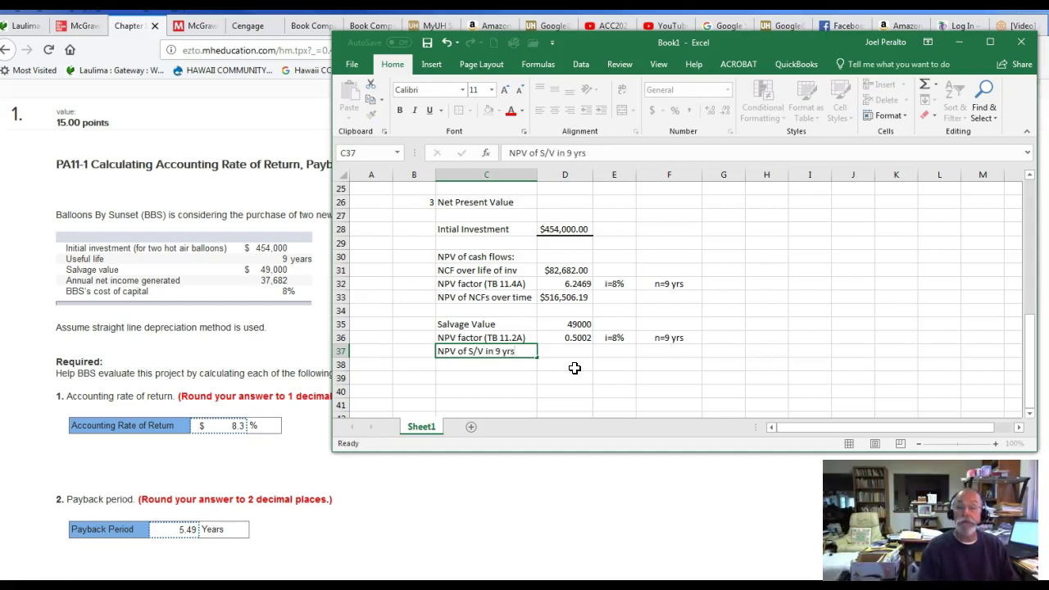
Compute D37 as =+D35*D36, giving a salvage present value of 24509.8
{"action": "left_click", "coordinate": [576, 350]}
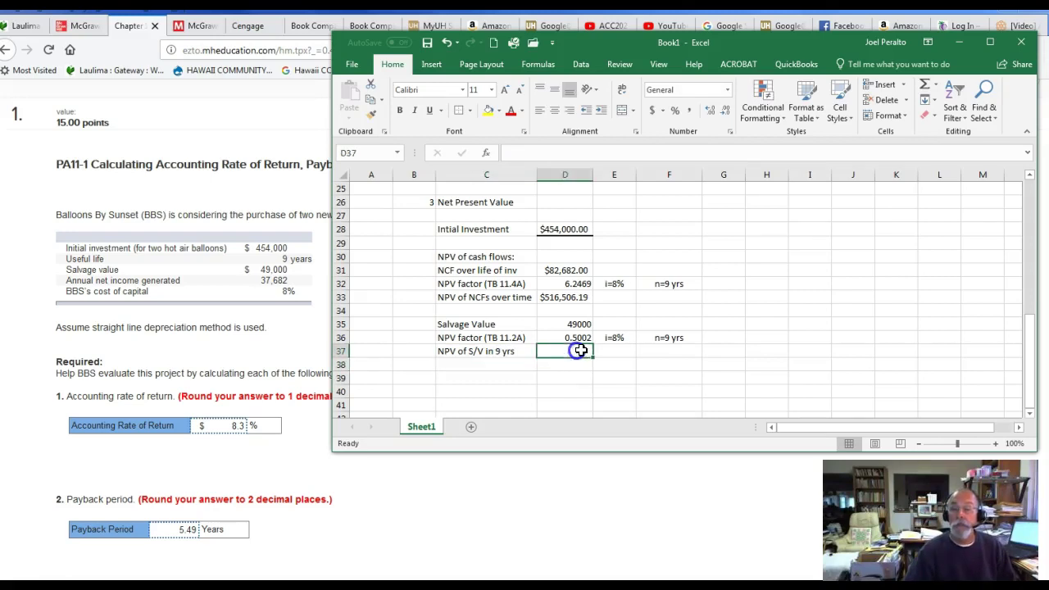
{"action": "type", "text": "+"}
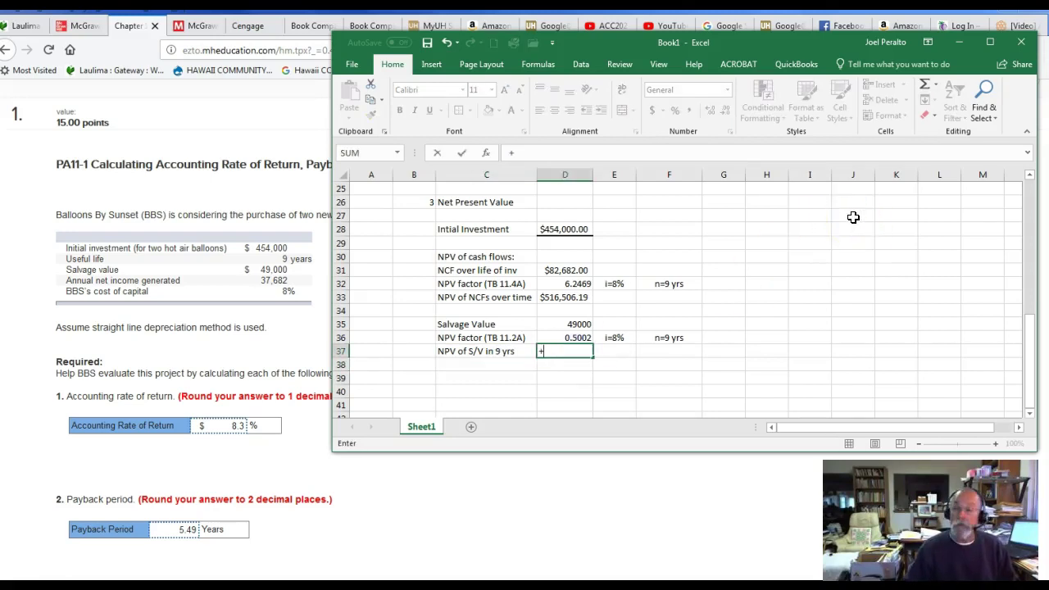
{"action": "left_click", "coordinate": [579, 325]}
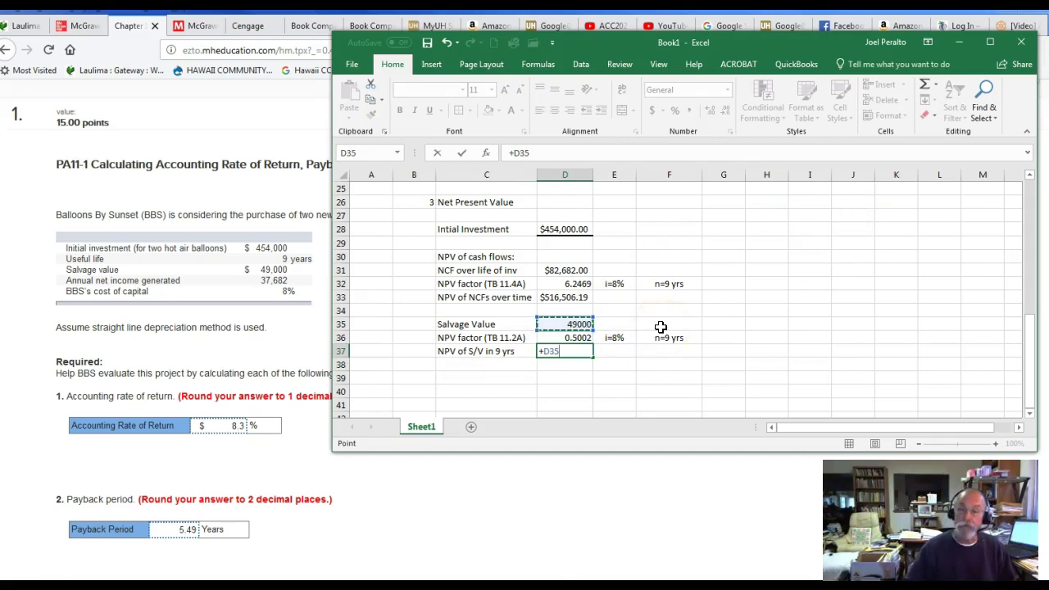
{"action": "type", "text": "*"}
{"action": "scroll", "coordinate": [680, 356], "scroll_direction": "down", "scroll_amount": 4}
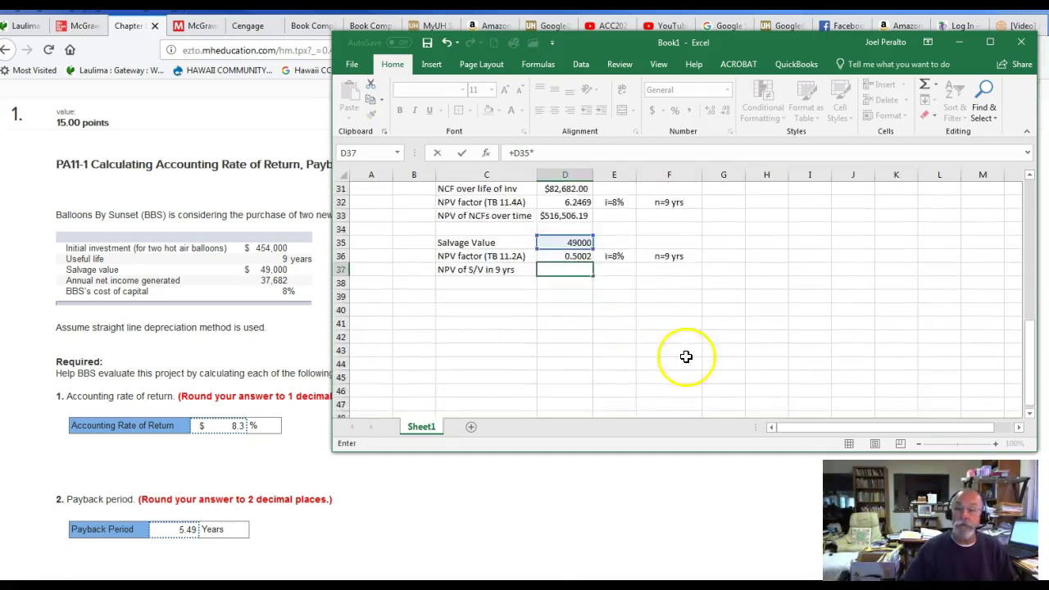
{"action": "scroll", "coordinate": [610, 337], "scroll_direction": "up", "scroll_amount": 3}
{"action": "left_click", "coordinate": [574, 296]}
{"action": "key", "text": "Return"}
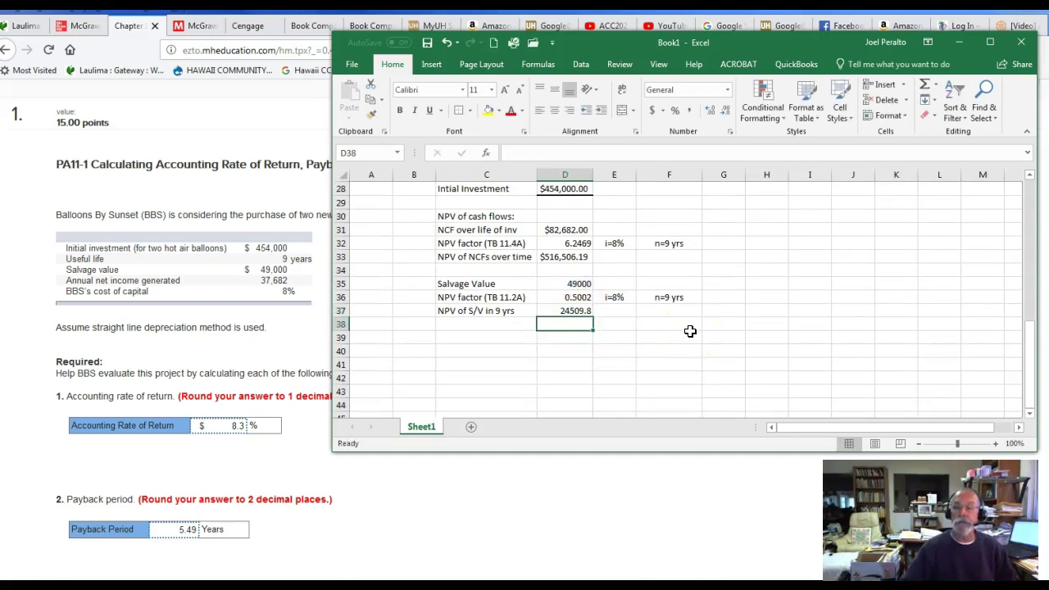
{"action": "left_click", "coordinate": [565, 311]}
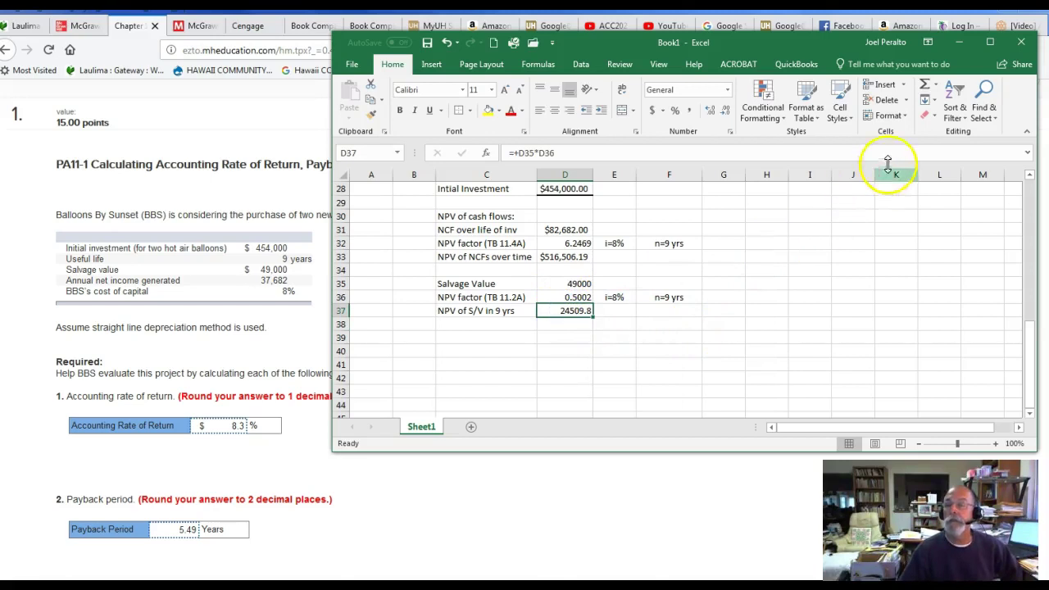
Format the salvage present value in D37 as Currency, $24,509.80, with red parenthesized negatives
{"action": "left_click", "coordinate": [889, 115]}
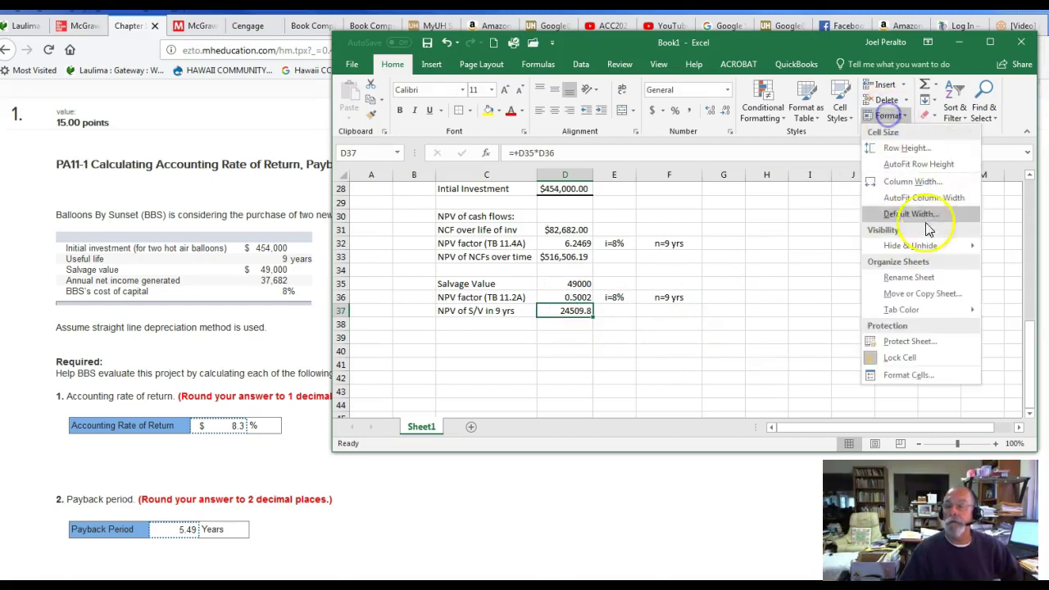
{"action": "left_click", "coordinate": [901, 374]}
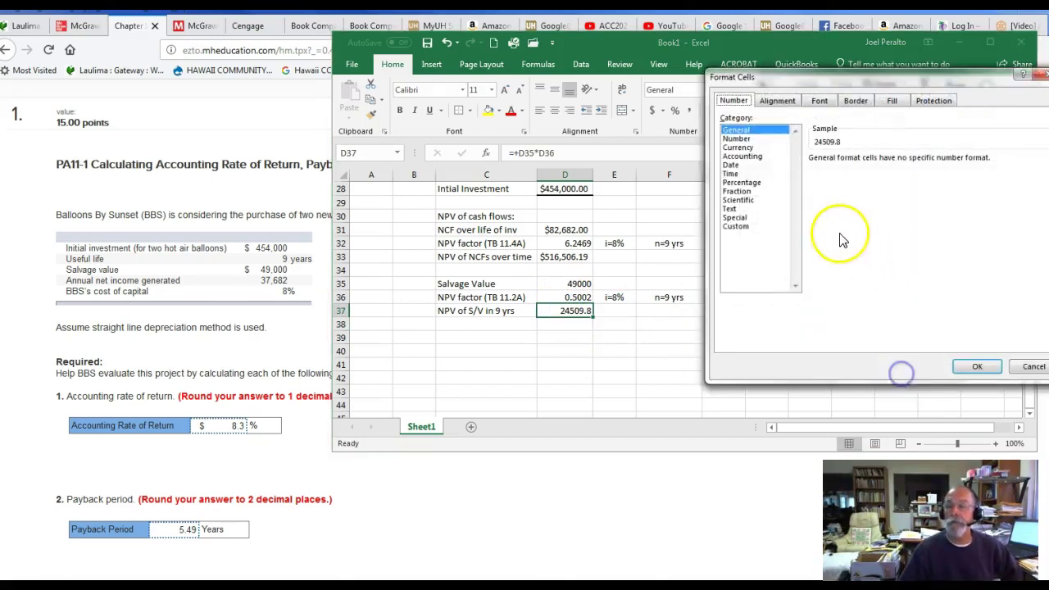
{"action": "left_click", "coordinate": [740, 148]}
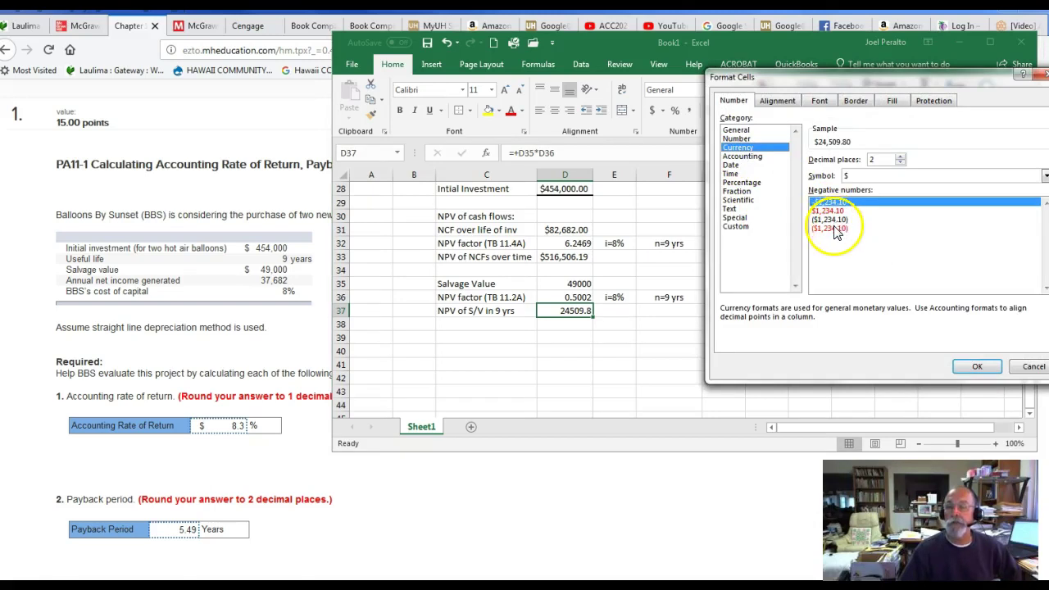
{"action": "left_click", "coordinate": [836, 229]}
{"action": "left_click", "coordinate": [968, 366]}
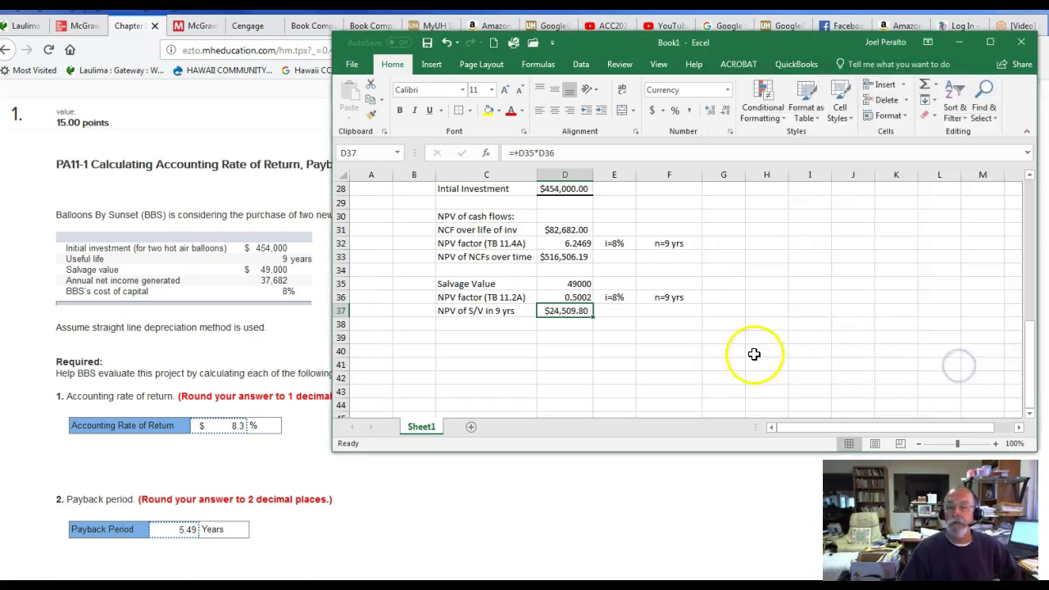
Give the 49,000 salvage value in D35 the same Currency format, showing $49,000.00
{"action": "scroll", "coordinate": [583, 342], "scroll_direction": "up", "scroll_amount": 1}
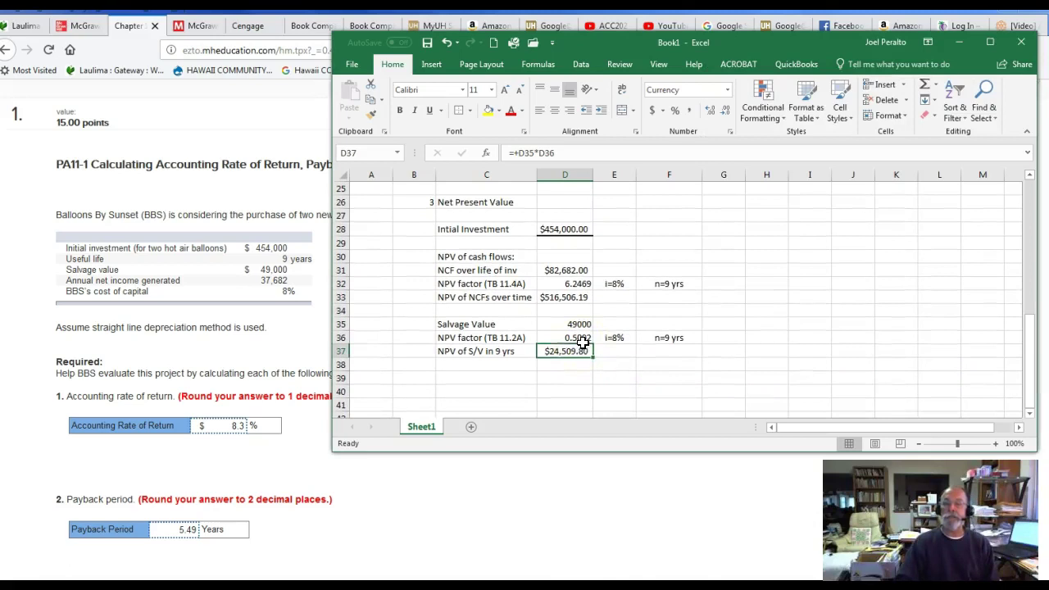
{"action": "left_click", "coordinate": [589, 324]}
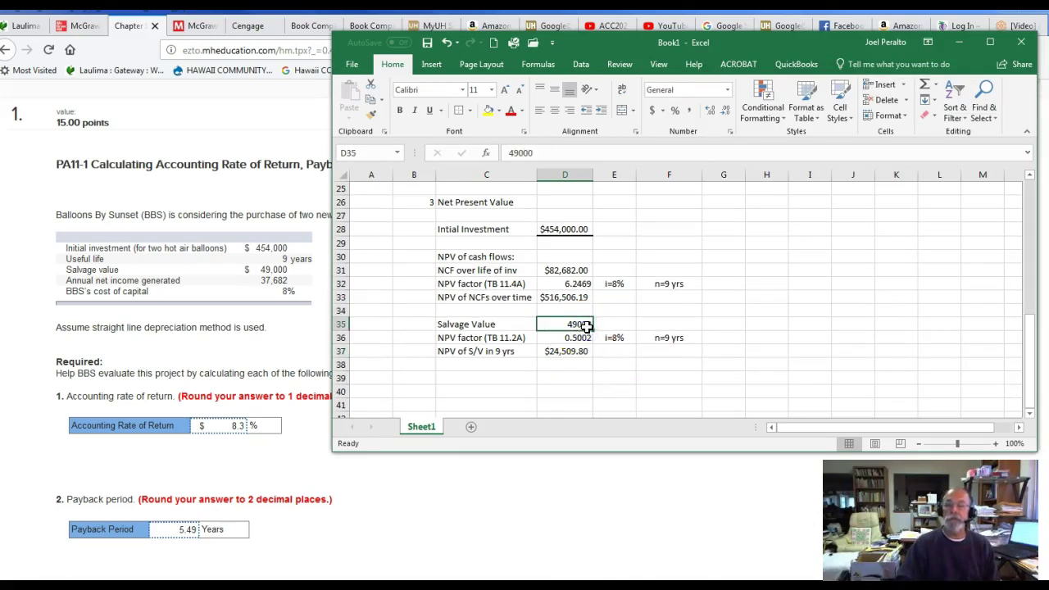
{"action": "left_click", "coordinate": [891, 121]}
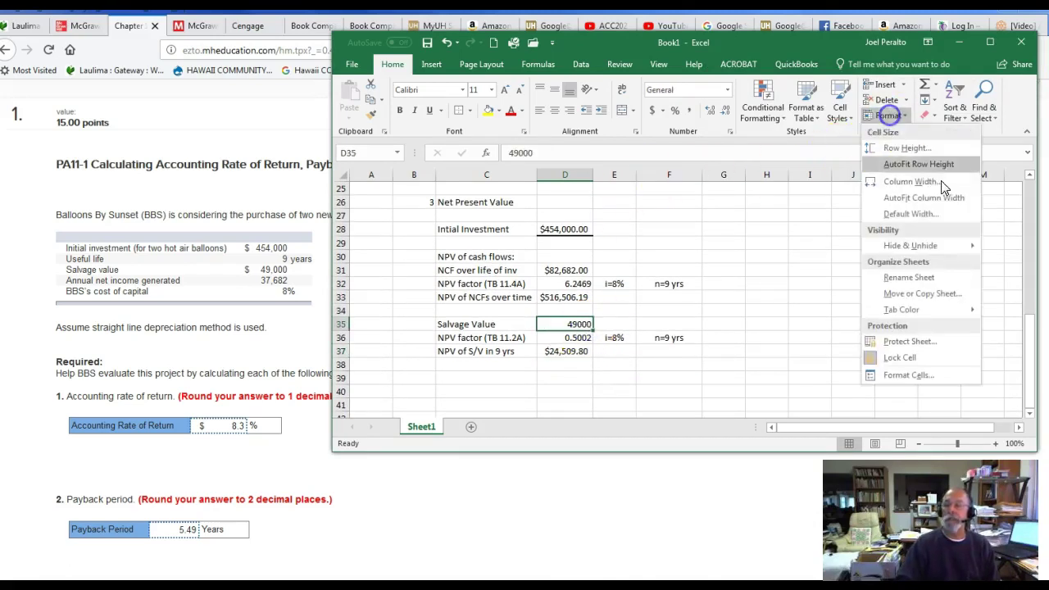
{"action": "left_click", "coordinate": [906, 375]}
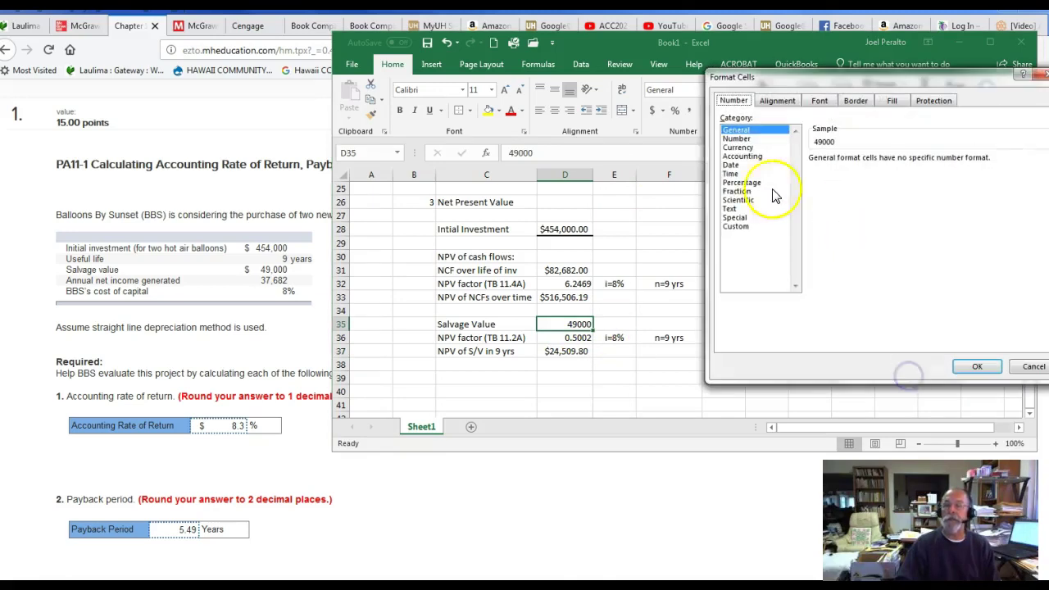
{"action": "left_click", "coordinate": [738, 148]}
{"action": "left_click", "coordinate": [829, 229]}
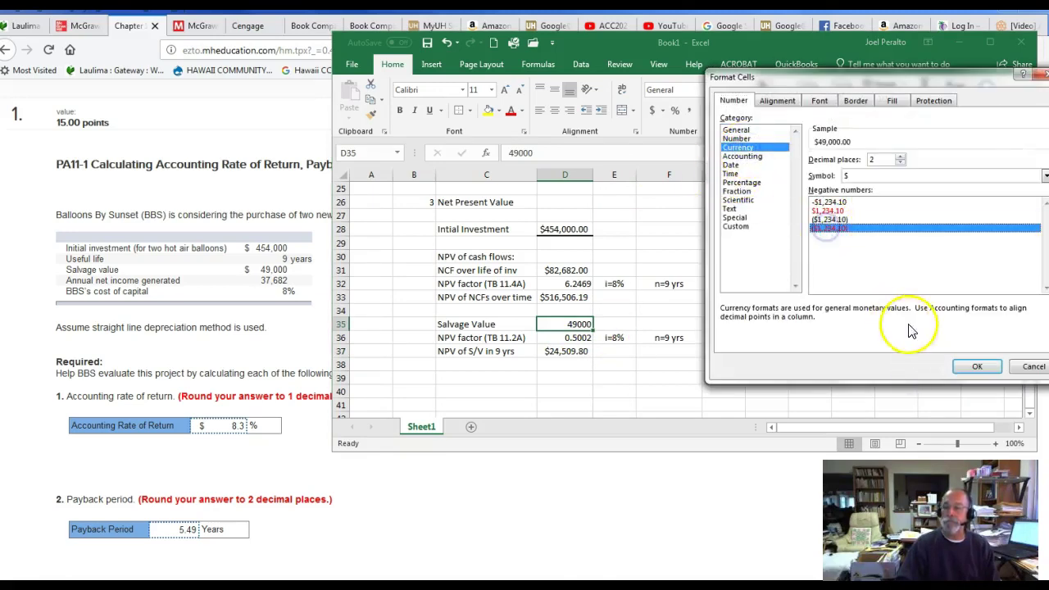
{"action": "left_click", "coordinate": [976, 366]}
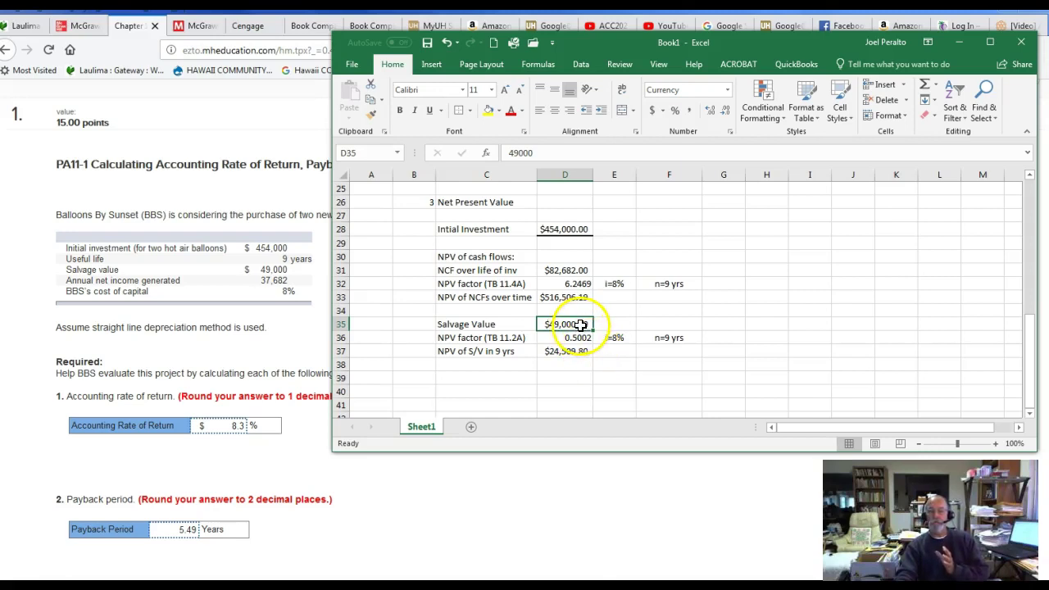
{"action": "left_click", "coordinate": [577, 351]}
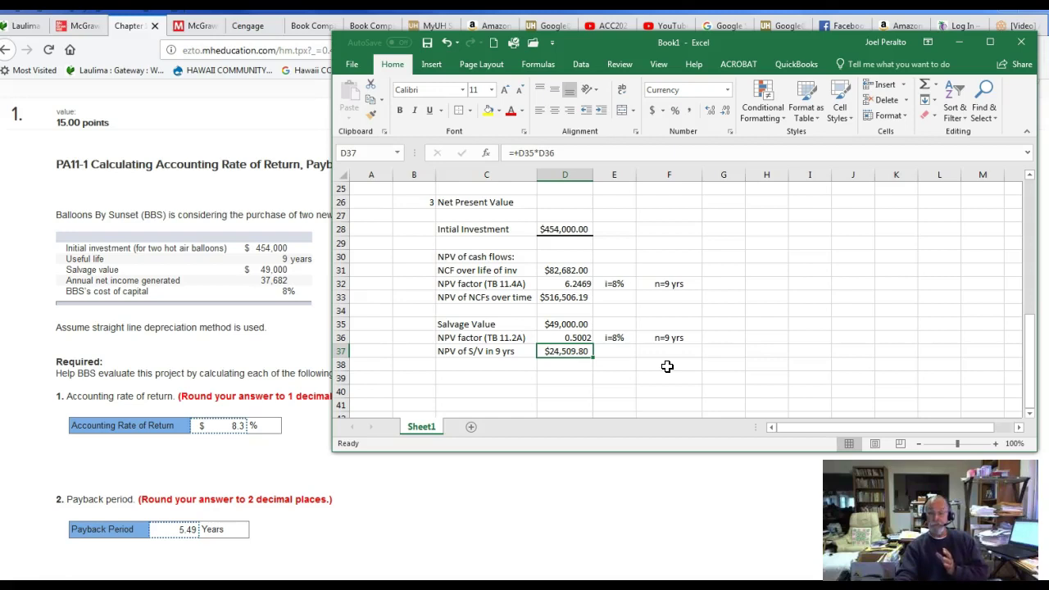
Underline the $516,506.19 NPV of NCFs in D33 and the $24,509.80 salvage NPV in D37 with borders
{"action": "left_click", "coordinate": [589, 327]}
{"action": "left_click", "coordinate": [587, 351]}
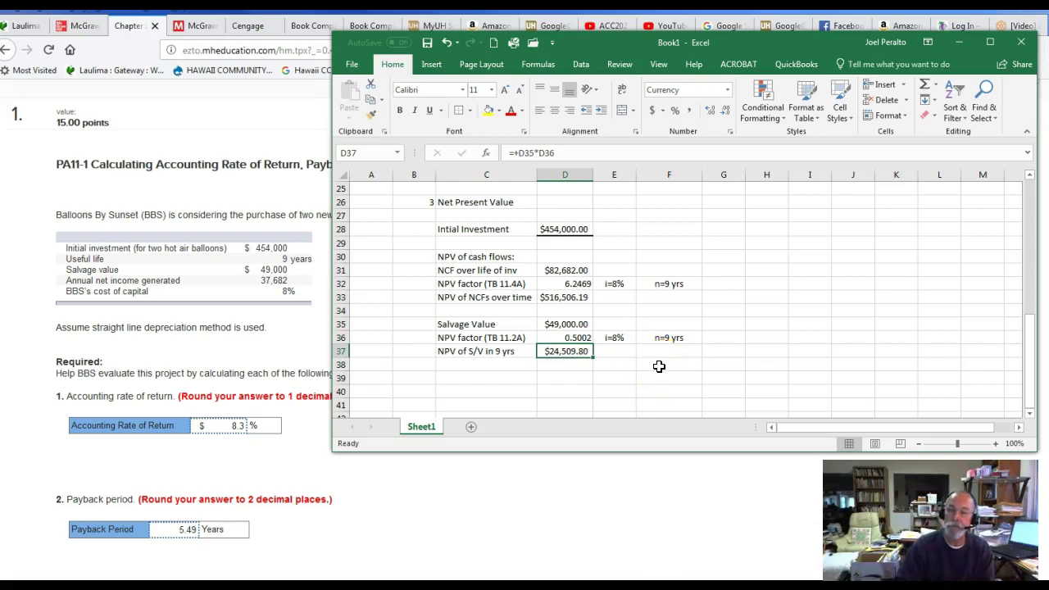
{"action": "left_click", "coordinate": [593, 359]}
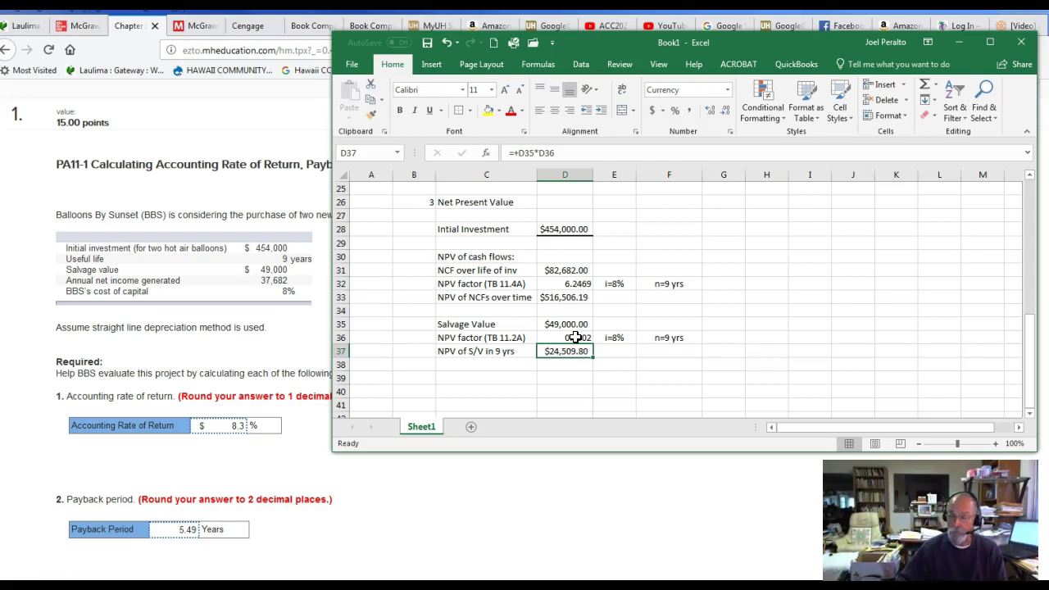
{"action": "left_click", "coordinate": [577, 297]}
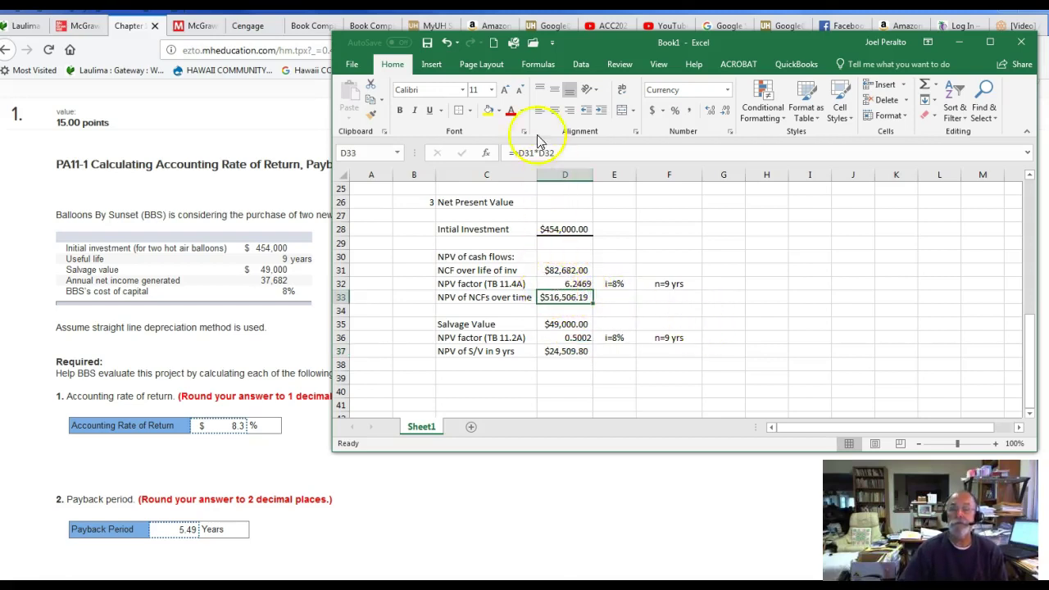
{"action": "left_click", "coordinate": [470, 110]}
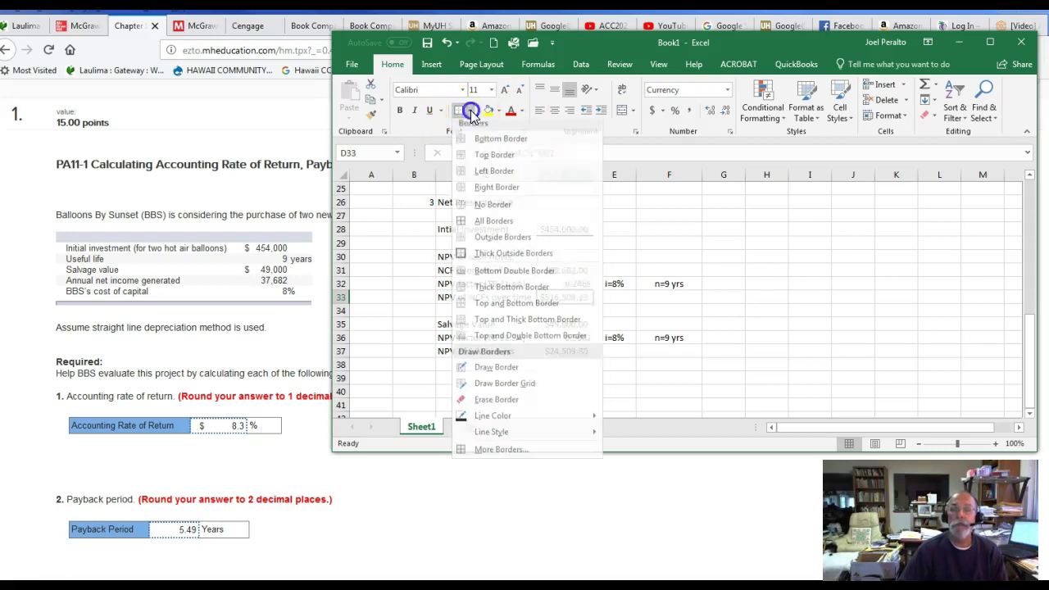
{"action": "left_click", "coordinate": [463, 308]}
{"action": "left_click", "coordinate": [676, 324]}
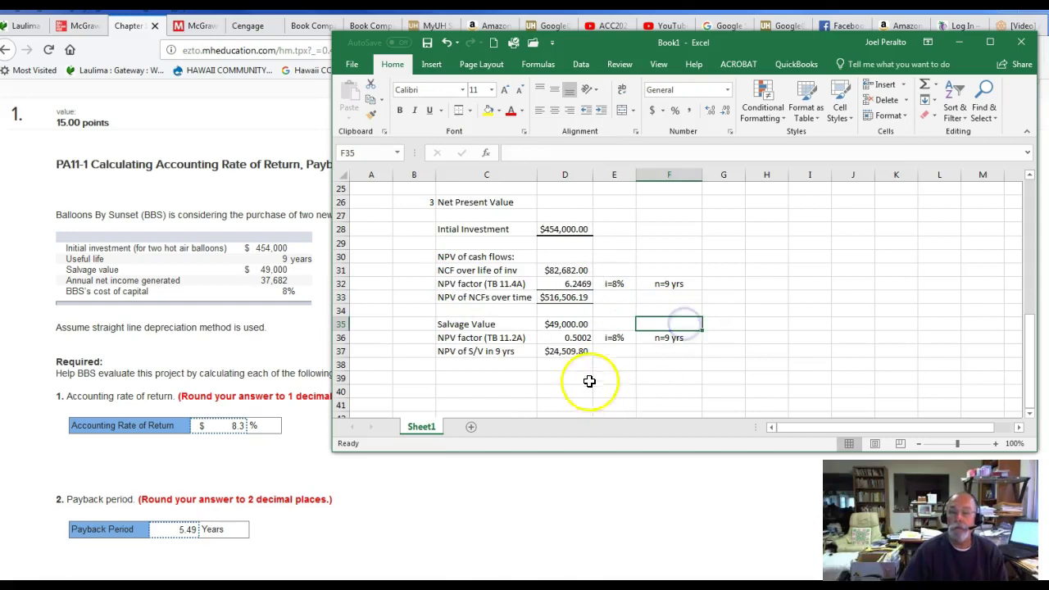
{"action": "left_click", "coordinate": [583, 353]}
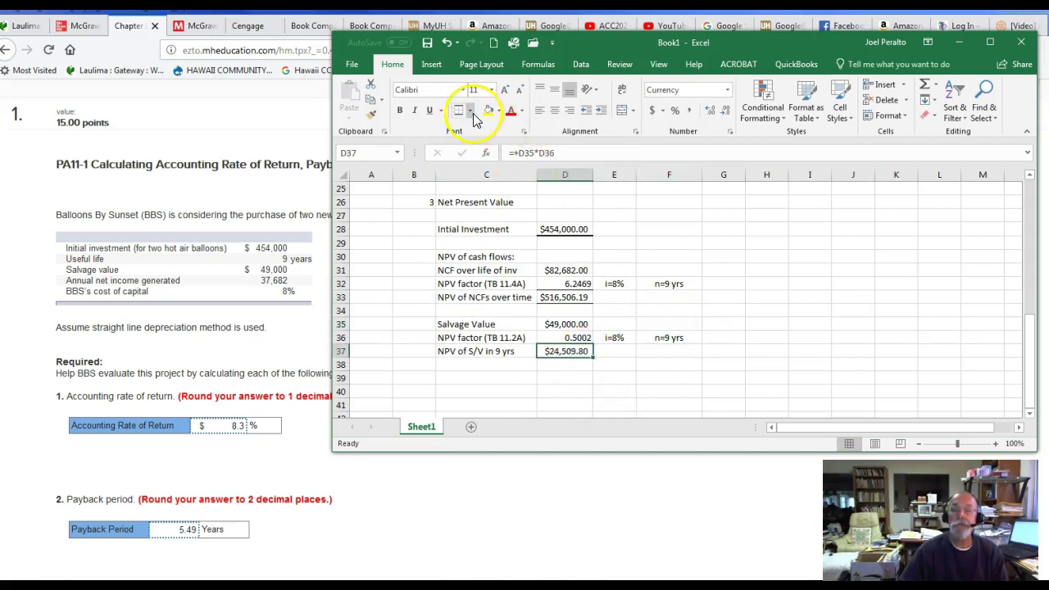
{"action": "left_click", "coordinate": [804, 322]}
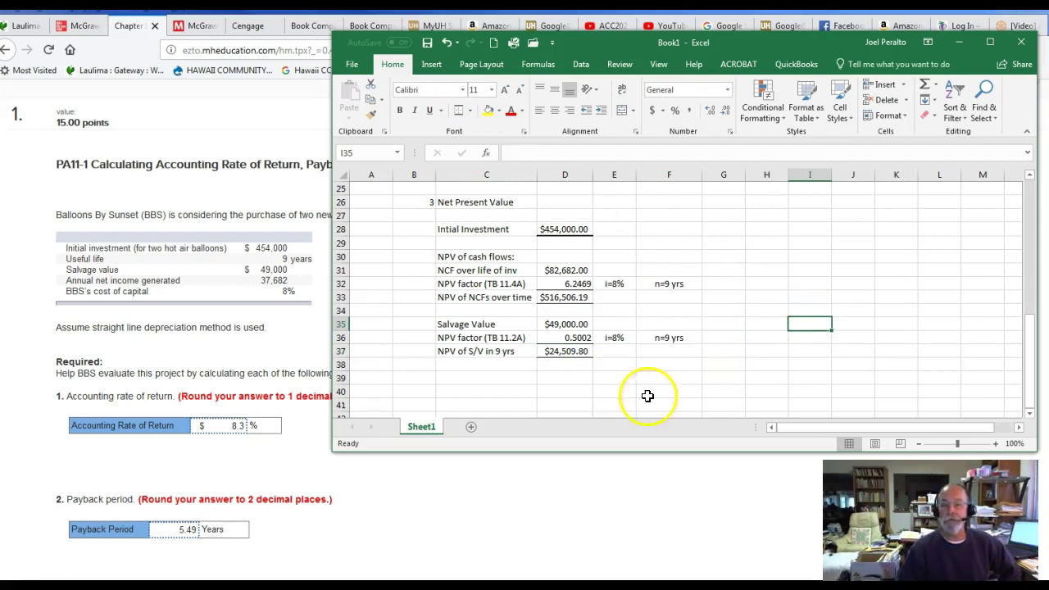
Label C39 'NPV of investment' and total it in D39 with =+D33+D37
{"action": "left_click", "coordinate": [508, 379]}
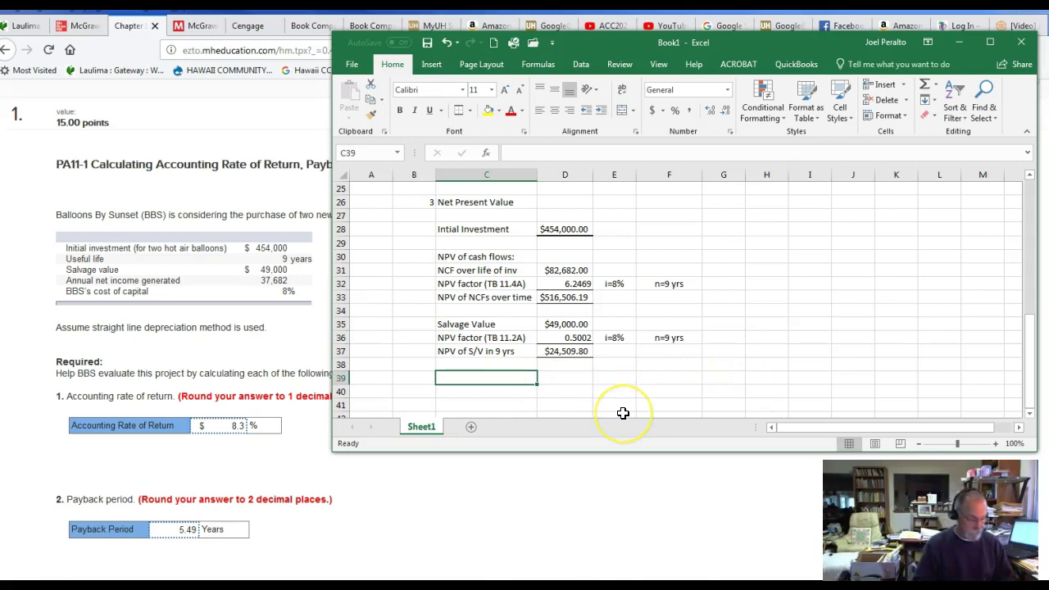
{"action": "type", "text": "NPV of"}
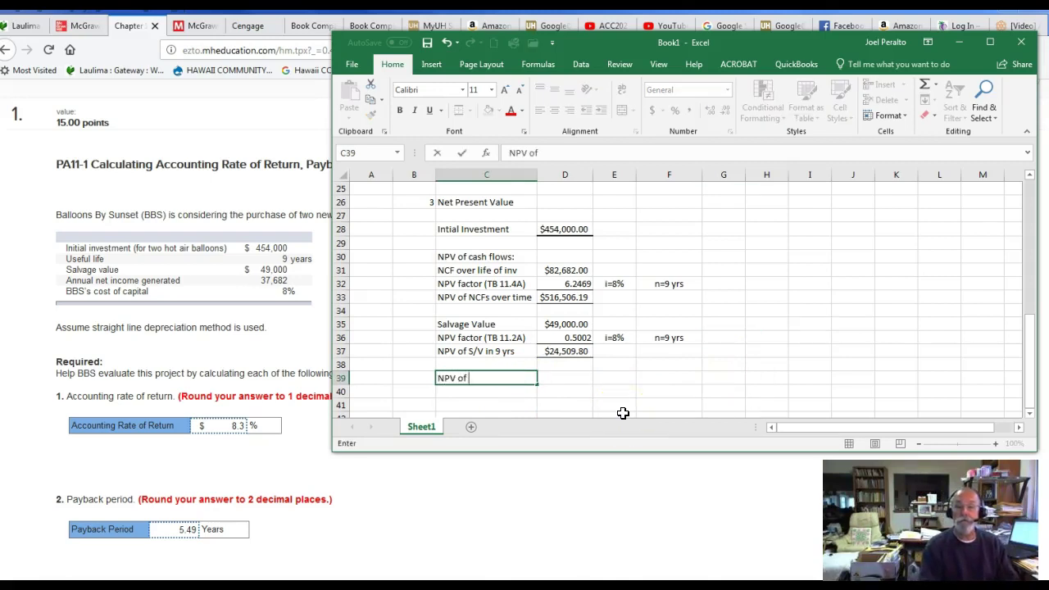
{"action": "type", "text": " investment"}
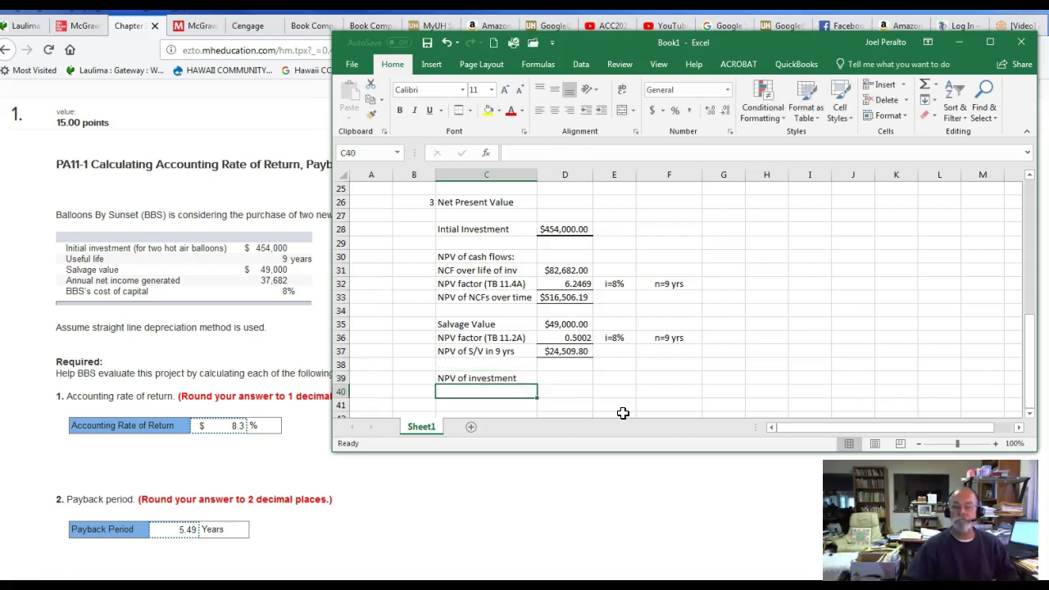
{"action": "scroll", "coordinate": [623, 414], "scroll_direction": "down", "scroll_amount": 2}
{"action": "left_click", "coordinate": [572, 297]}
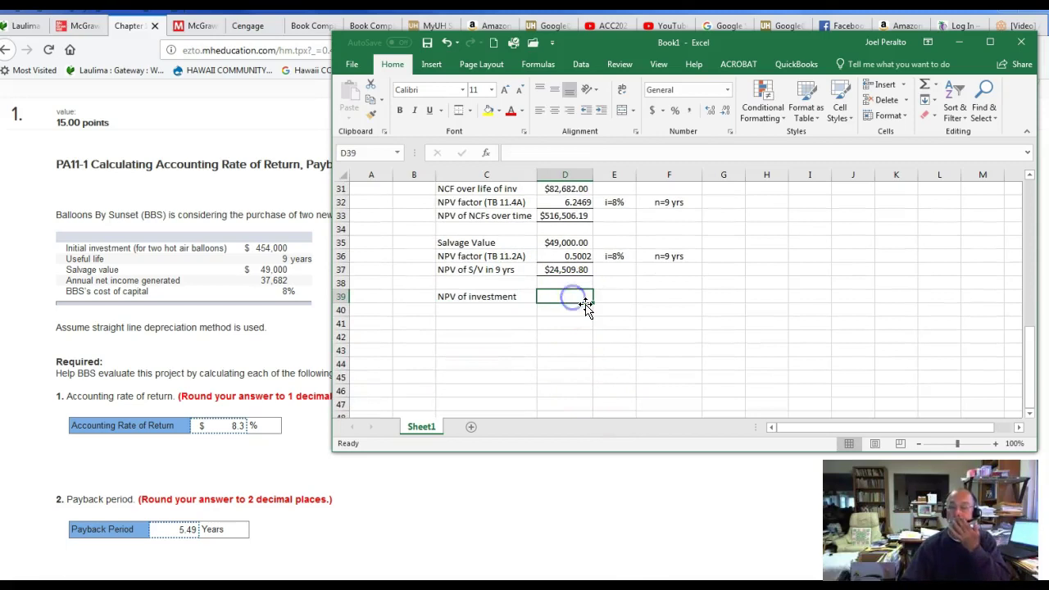
{"action": "type", "text": "+"}
{"action": "left_click", "coordinate": [579, 216]}
{"action": "type", "text": "+"}
{"action": "scroll", "coordinate": [579, 216], "scroll_direction": "up", "scroll_amount": 2}
{"action": "left_click", "coordinate": [566, 352]}
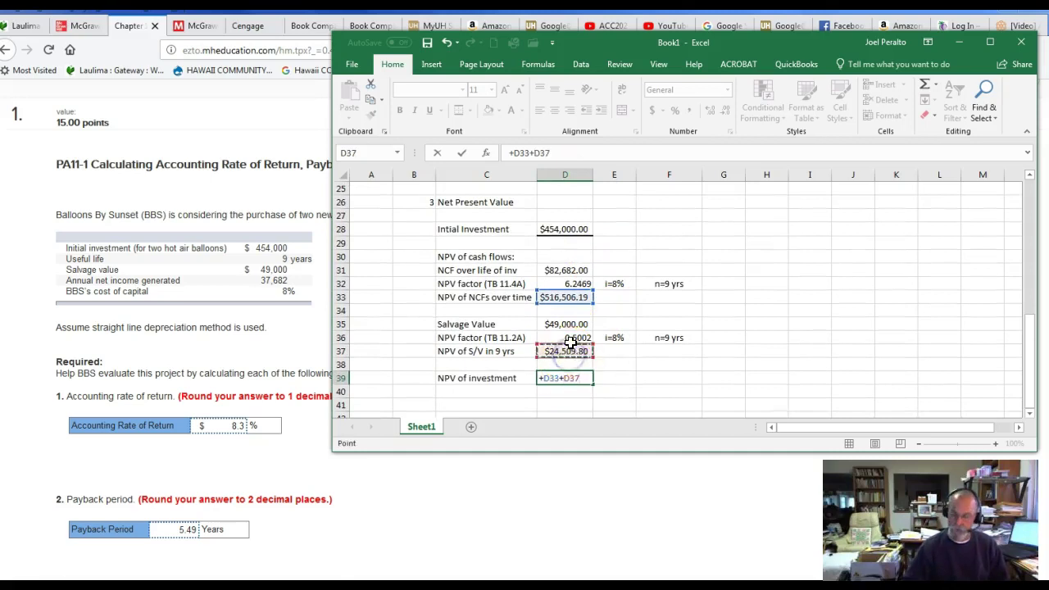
{"action": "key", "text": "Return"}
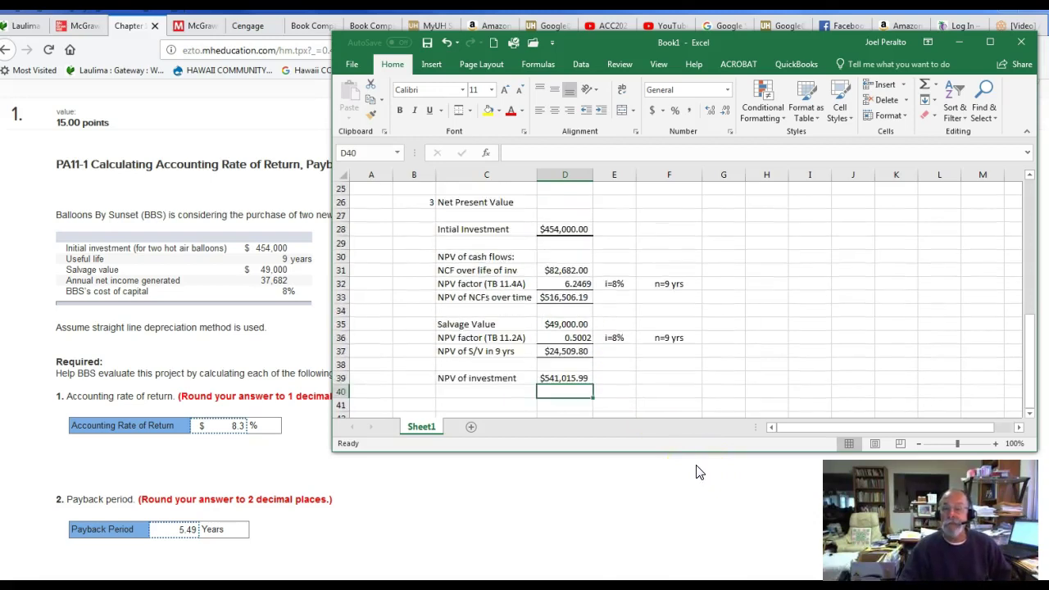
Highlight the $541,015.99 NPV of investment in D39 yellow, then return to the homework page
{"action": "scroll", "coordinate": [804, 361], "scroll_direction": "up", "scroll_amount": 4}
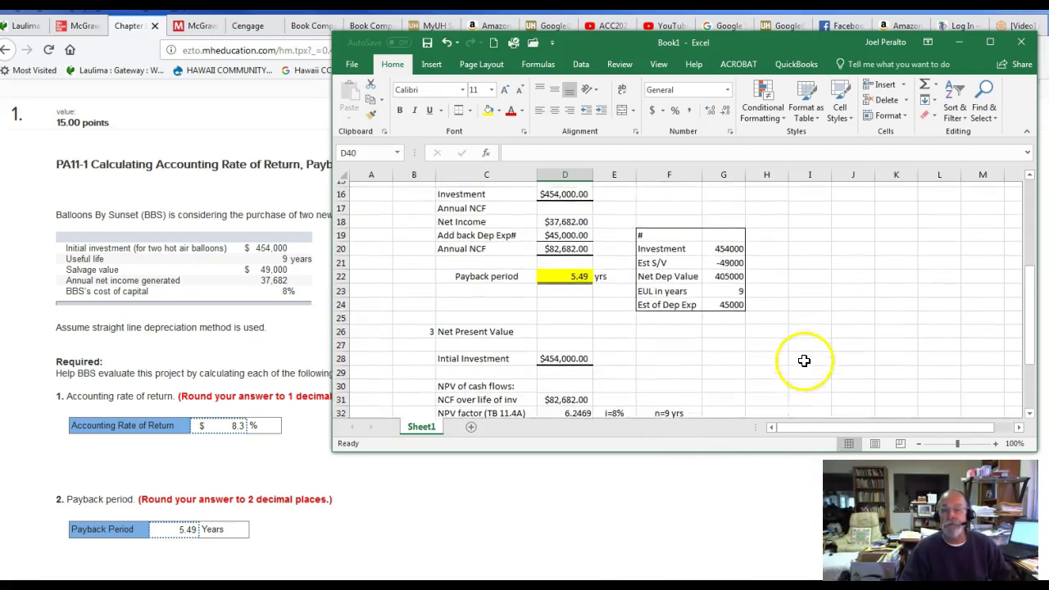
{"action": "scroll", "coordinate": [799, 358], "scroll_direction": "up", "scroll_amount": 3}
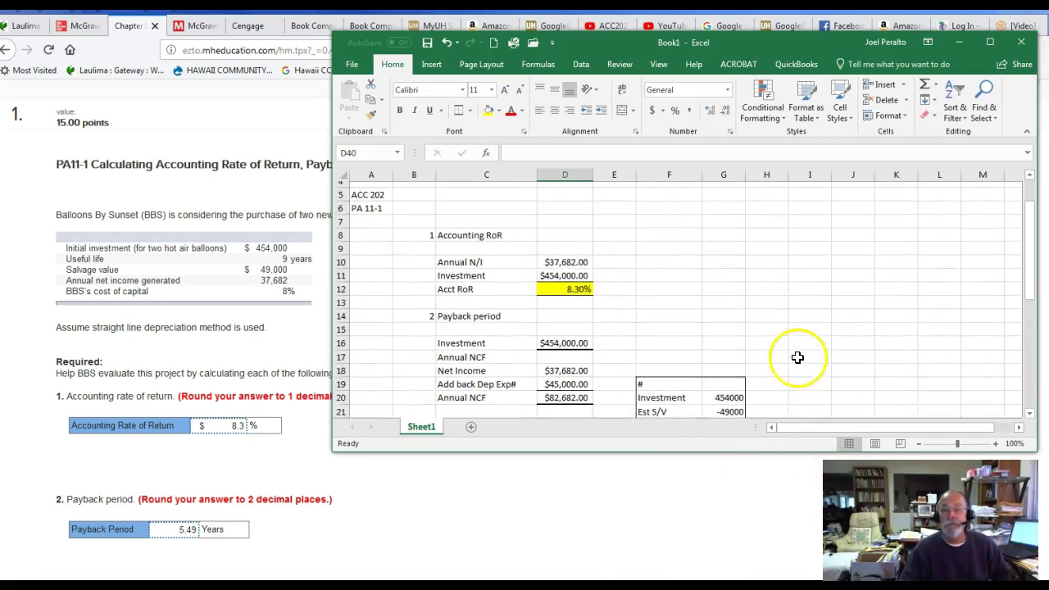
{"action": "left_click", "coordinate": [478, 243]}
{"action": "scroll", "coordinate": [896, 352], "scroll_direction": "down", "scroll_amount": 8}
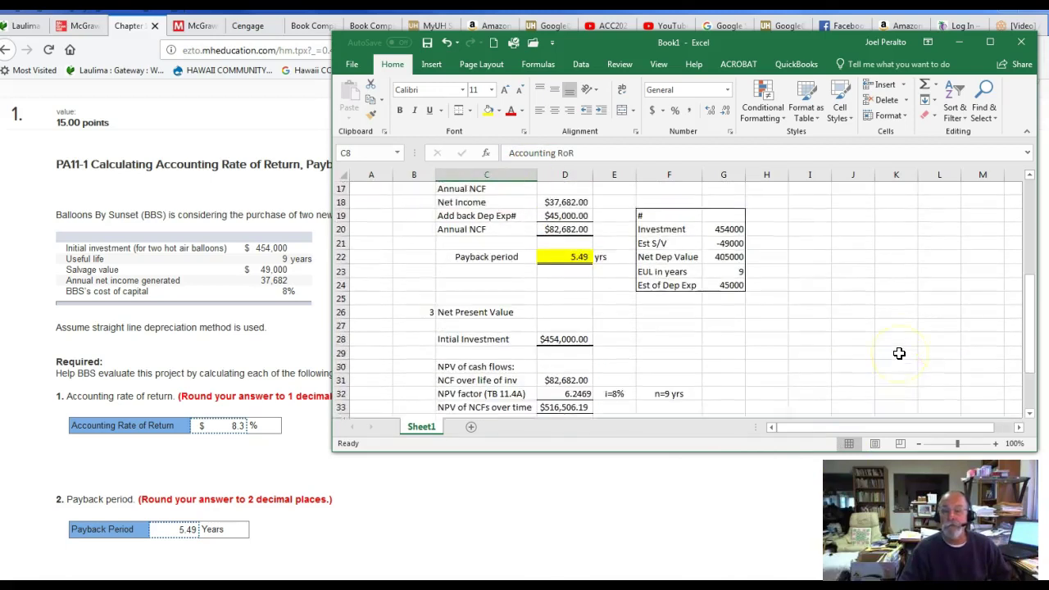
{"action": "left_click", "coordinate": [566, 338]}
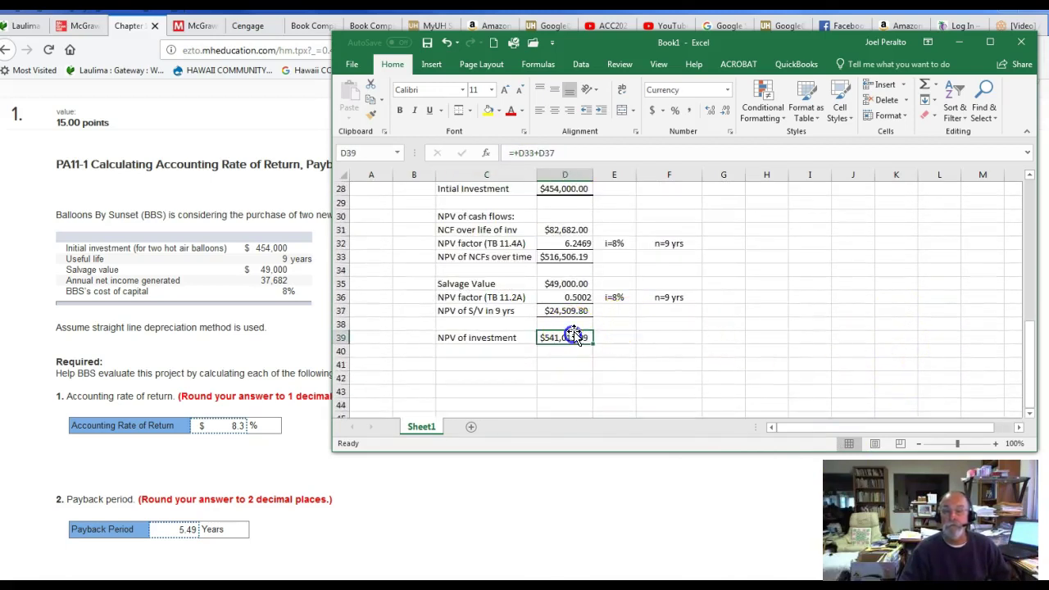
{"action": "scroll", "coordinate": [633, 295], "scroll_direction": "up", "scroll_amount": 1}
{"action": "scroll", "coordinate": [633, 295], "scroll_direction": "up", "scroll_amount": 2}
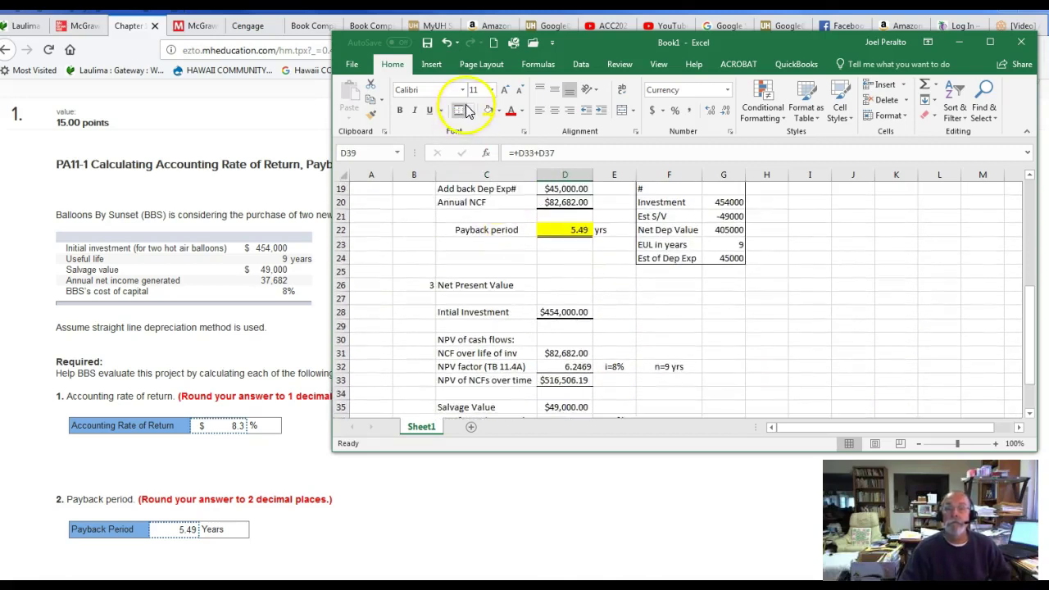
{"action": "scroll", "coordinate": [595, 205], "scroll_direction": "down", "scroll_amount": 4}
{"action": "left_click", "coordinate": [724, 297]}
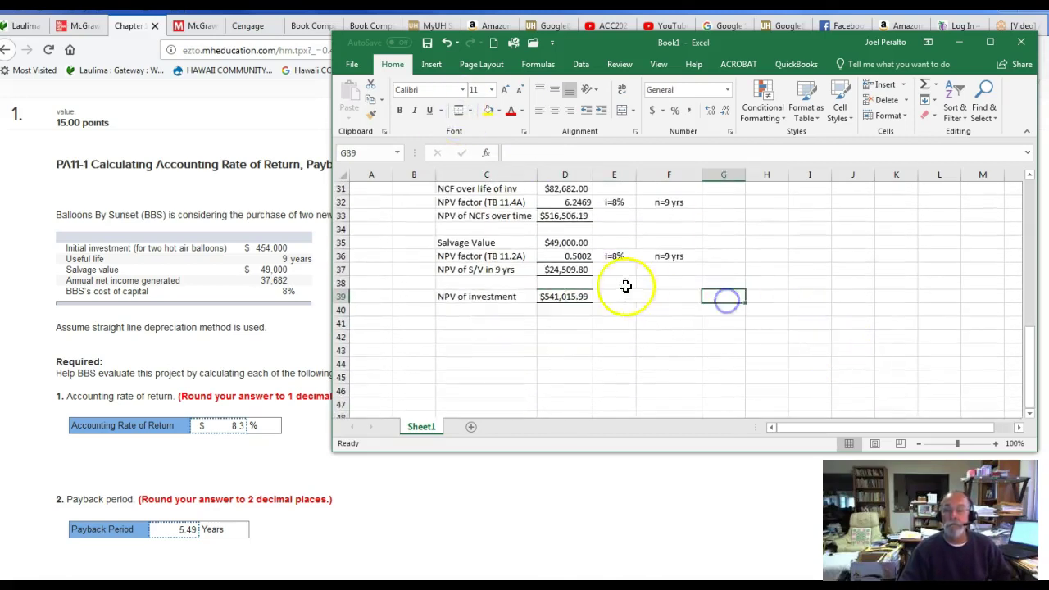
{"action": "left_click", "coordinate": [564, 297]}
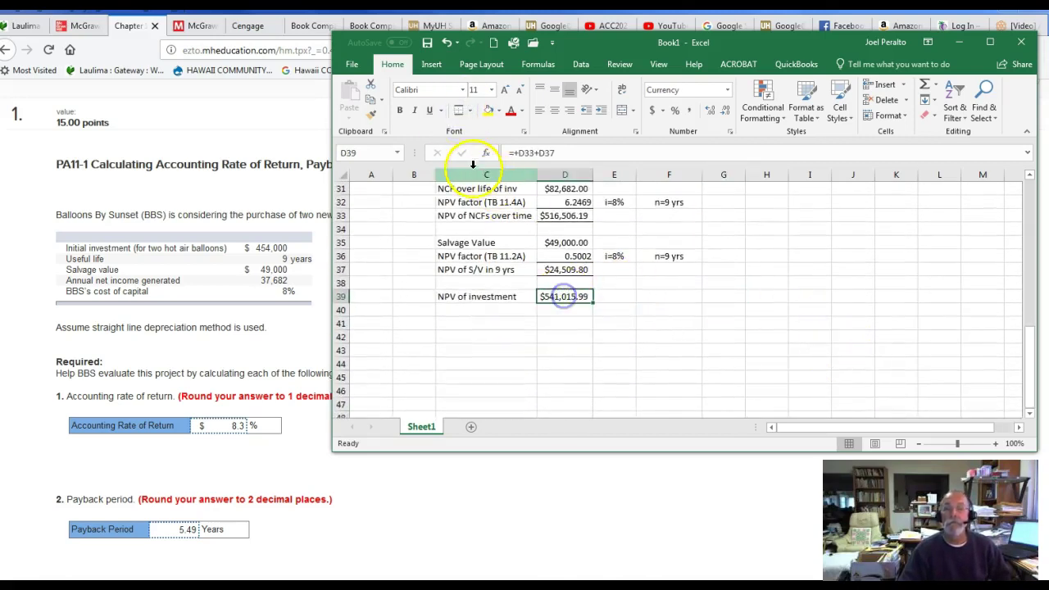
{"action": "left_click", "coordinate": [486, 114]}
{"action": "left_click_drag", "start_coordinate": [779, 315], "coordinate": [777, 326]}
{"action": "scroll", "coordinate": [574, 369], "scroll_direction": "down", "scroll_amount": 2}
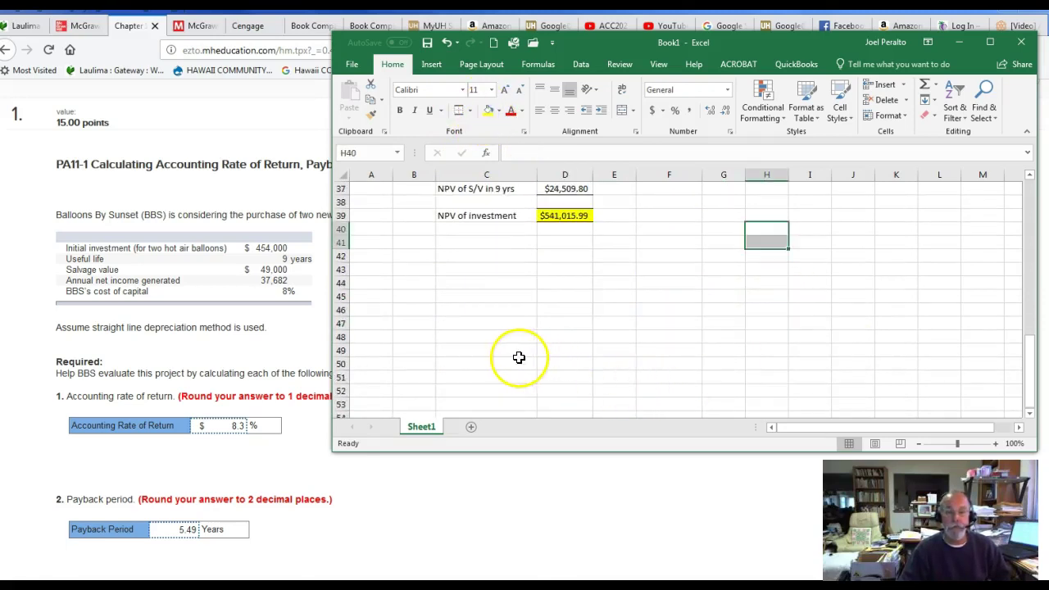
{"action": "left_click", "coordinate": [249, 413]}
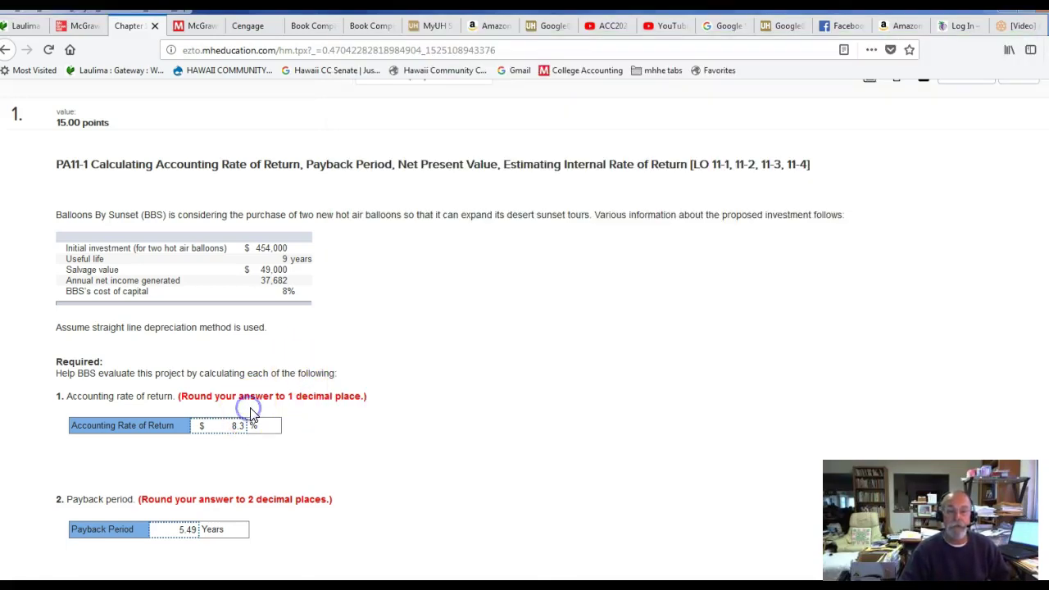
Enter 541,016 in question 3's Net Present Value box, cross-checking it against the Excel total
{"action": "scroll", "coordinate": [250, 414], "scroll_direction": "down", "scroll_amount": 3}
{"action": "left_click", "coordinate": [191, 338]}
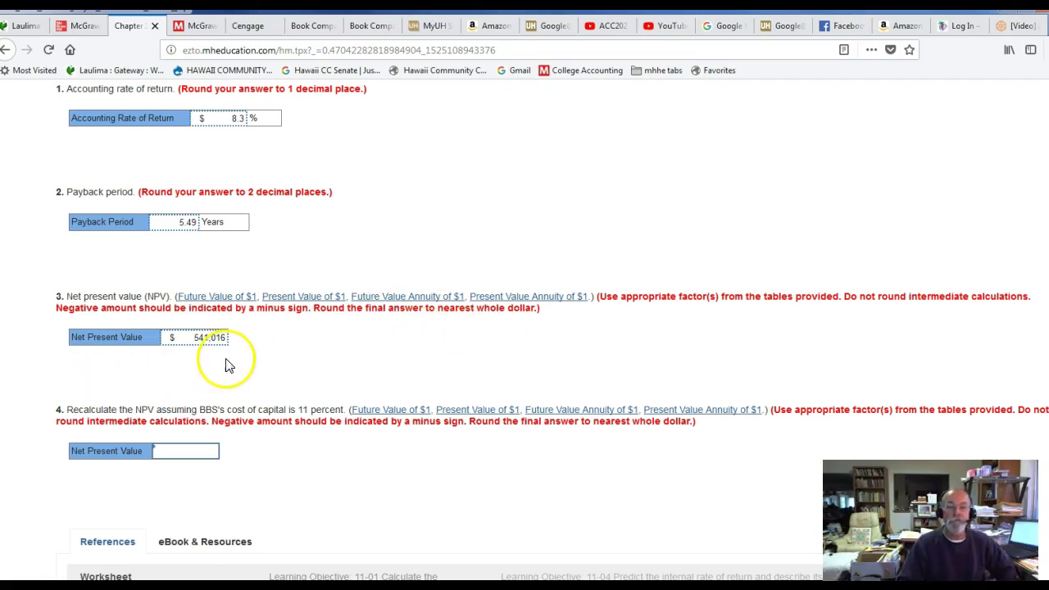
{"action": "key", "text": "alt+Tab"}
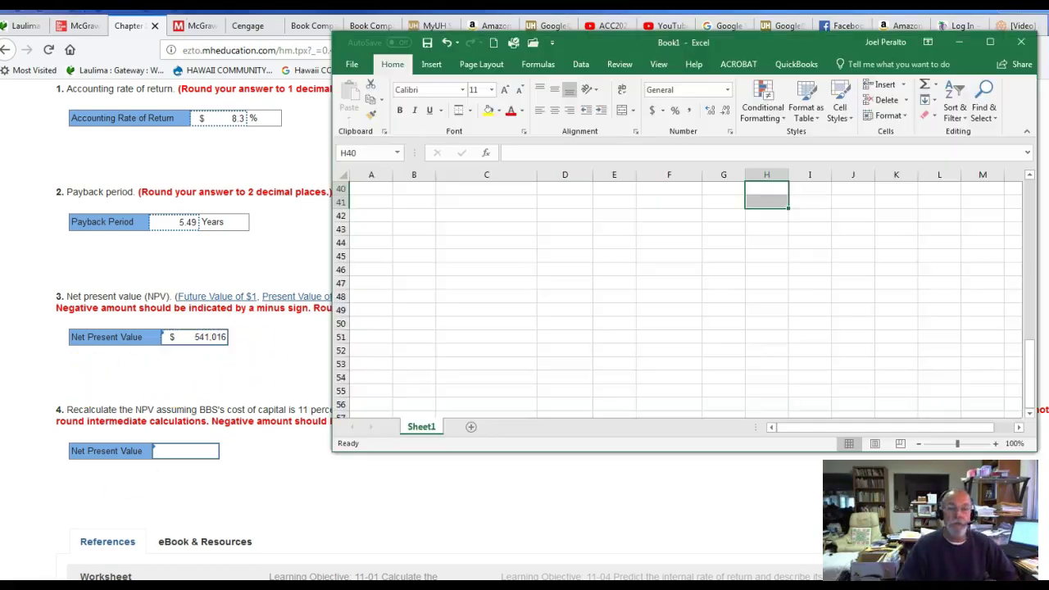
{"action": "scroll", "coordinate": [385, 390], "scroll_direction": "up", "scroll_amount": 10}
{"action": "scroll", "coordinate": [386, 390], "scroll_direction": "down", "scroll_amount": 7}
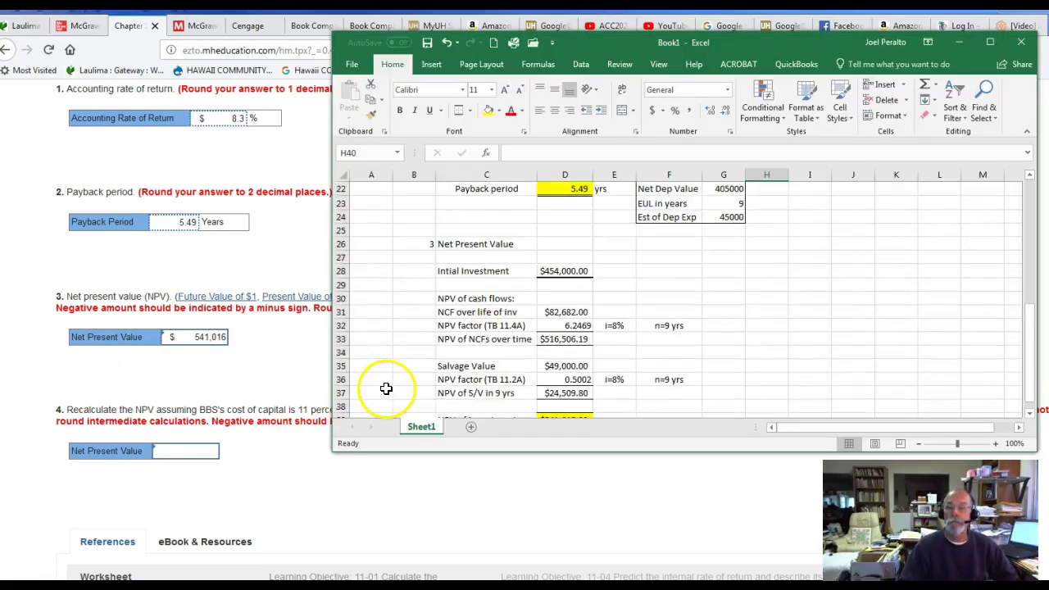
{"action": "scroll", "coordinate": [386, 390], "scroll_direction": "up", "scroll_amount": 2}
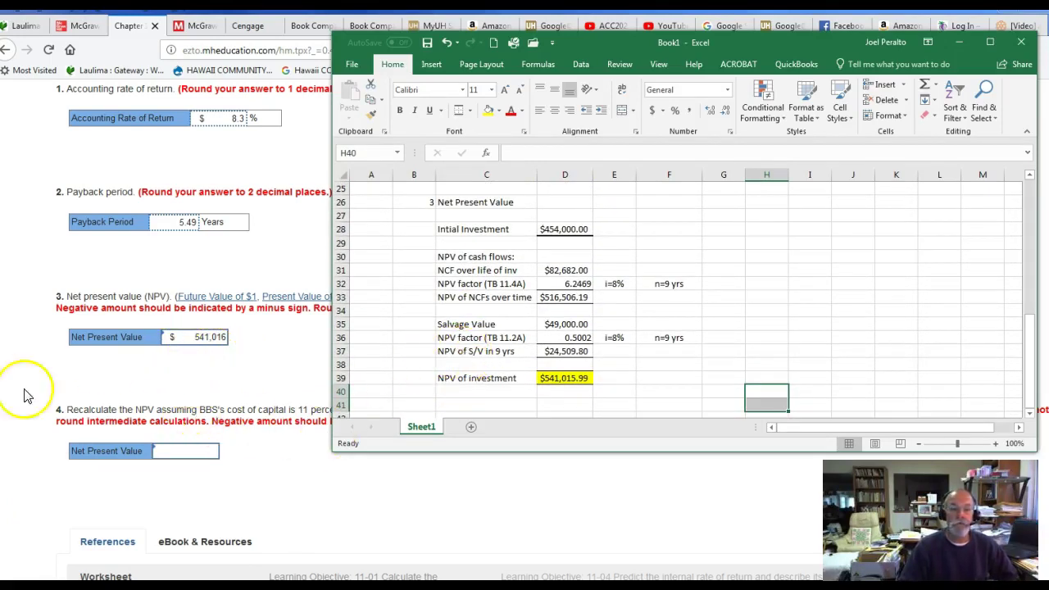
{"action": "left_click", "coordinate": [164, 525]}
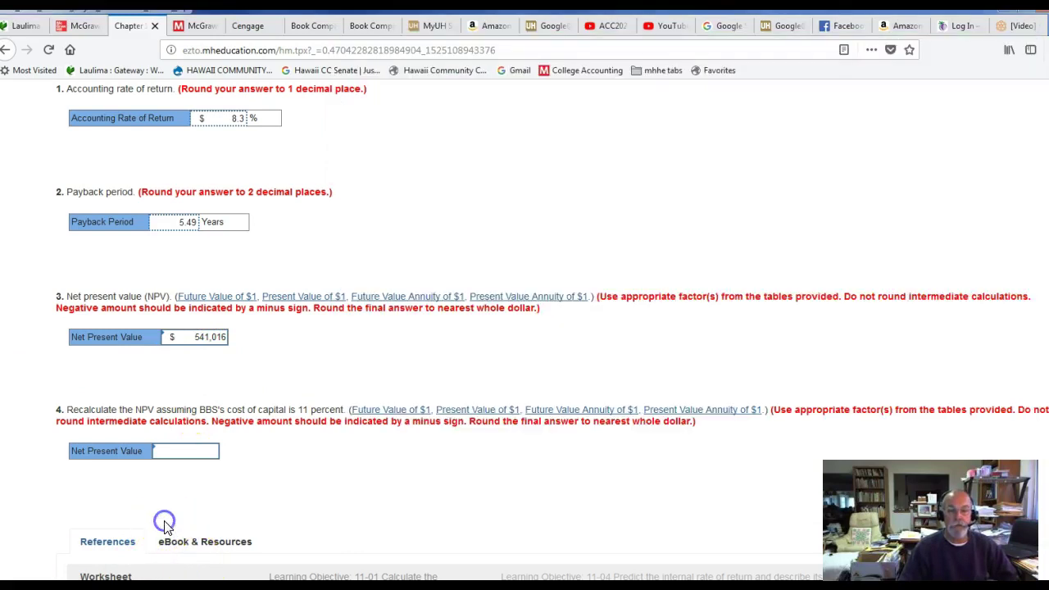
{"action": "scroll", "coordinate": [164, 525], "scroll_direction": "down", "scroll_amount": 3}
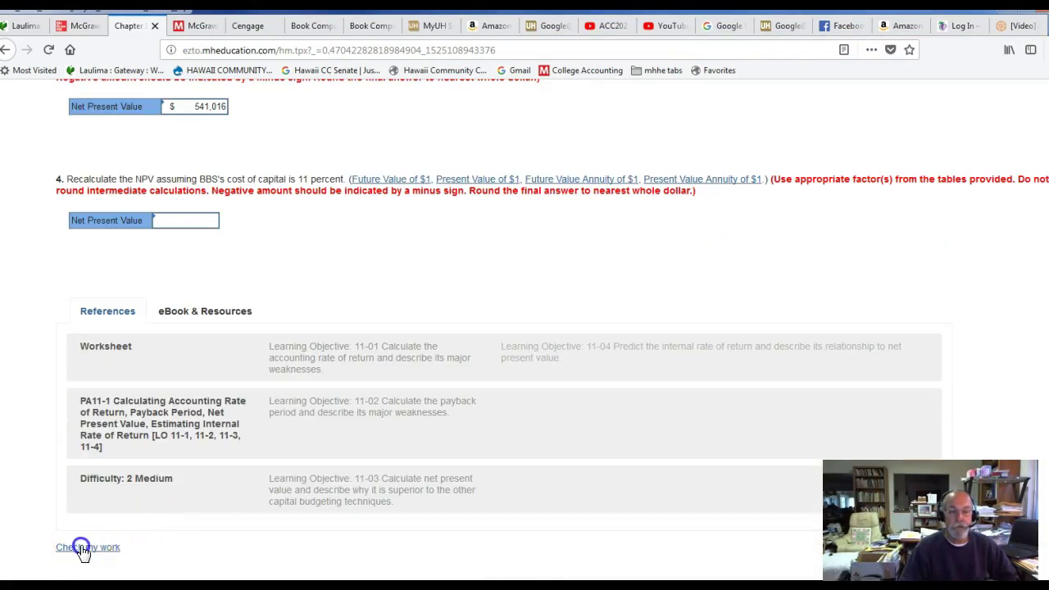
Grade the answers: rate of return and payback correct, the 541,016 NPV marked incorrect
{"action": "left_click", "coordinate": [118, 556]}
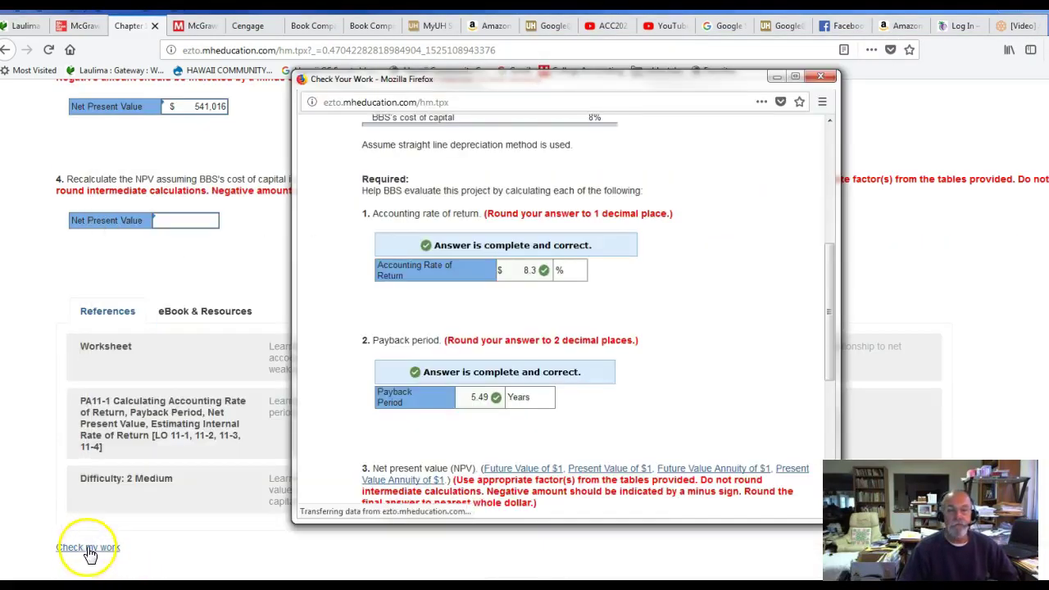
{"action": "scroll", "coordinate": [562, 410], "scroll_direction": "down", "scroll_amount": 1}
{"action": "scroll", "coordinate": [561, 410], "scroll_direction": "down", "scroll_amount": 8}
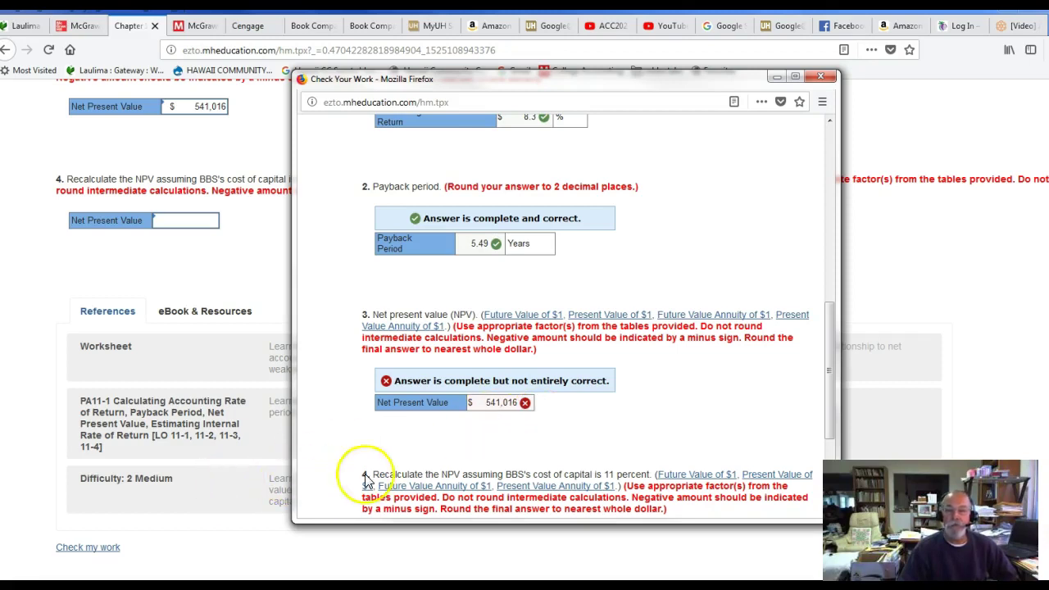
{"action": "left_click", "coordinate": [652, 84]}
Close the graded results, briefly clear then restore the G30:I33 scratch figures, and deselect them
{"action": "key", "text": "ctrl+w"}
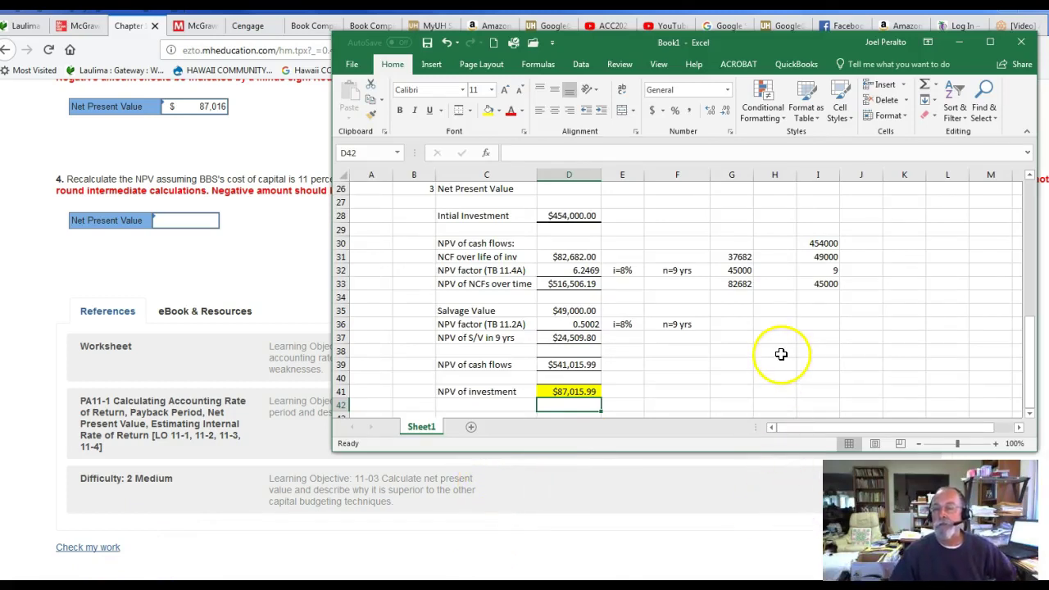
{"action": "left_click_drag", "start_coordinate": [730, 242], "coordinate": [800, 283]}
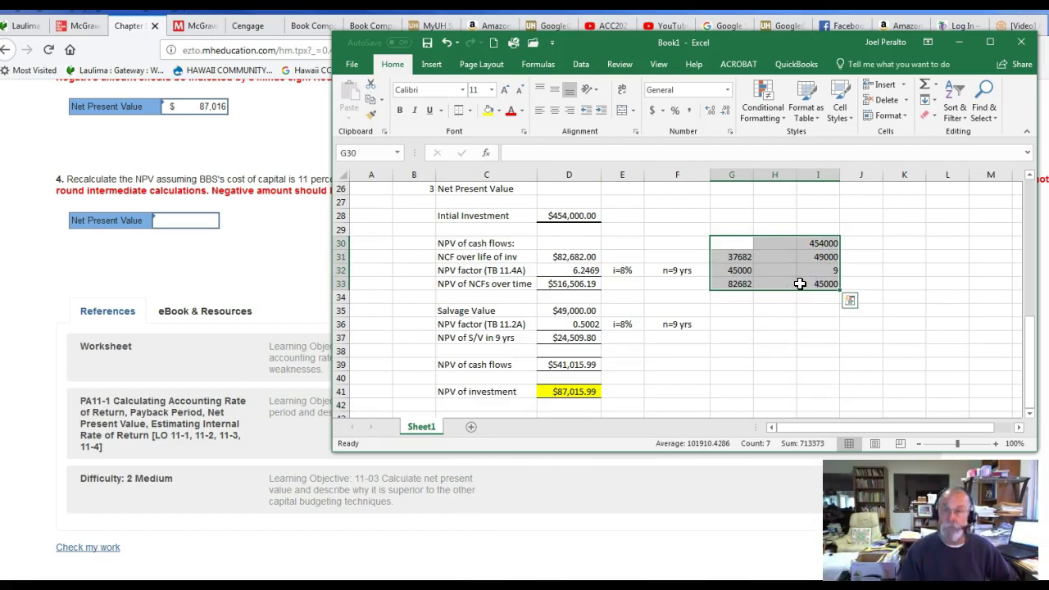
{"action": "key", "text": "Delete"}
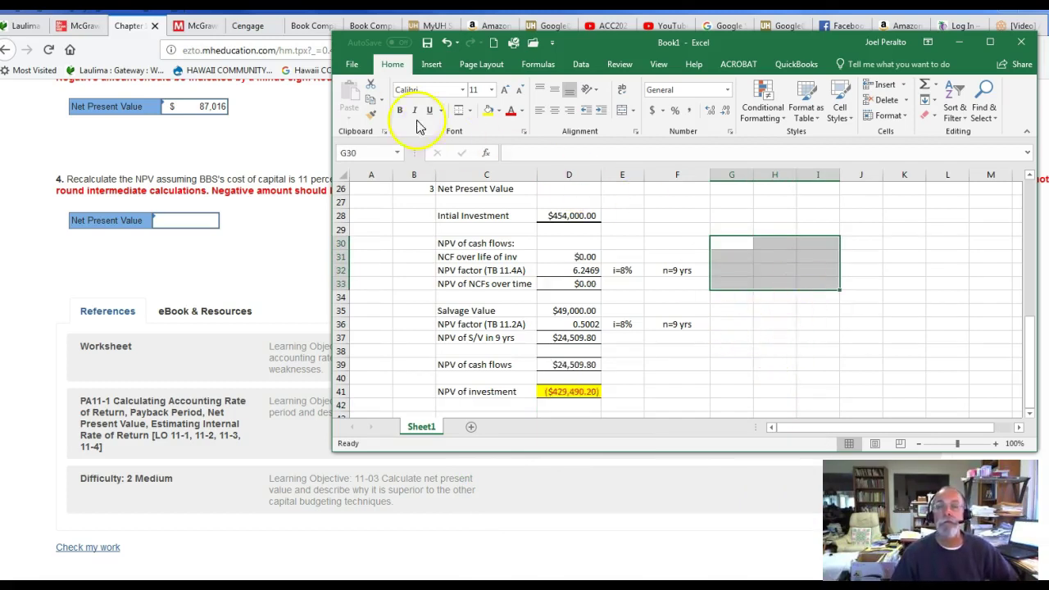
{"action": "left_click", "coordinate": [447, 43]}
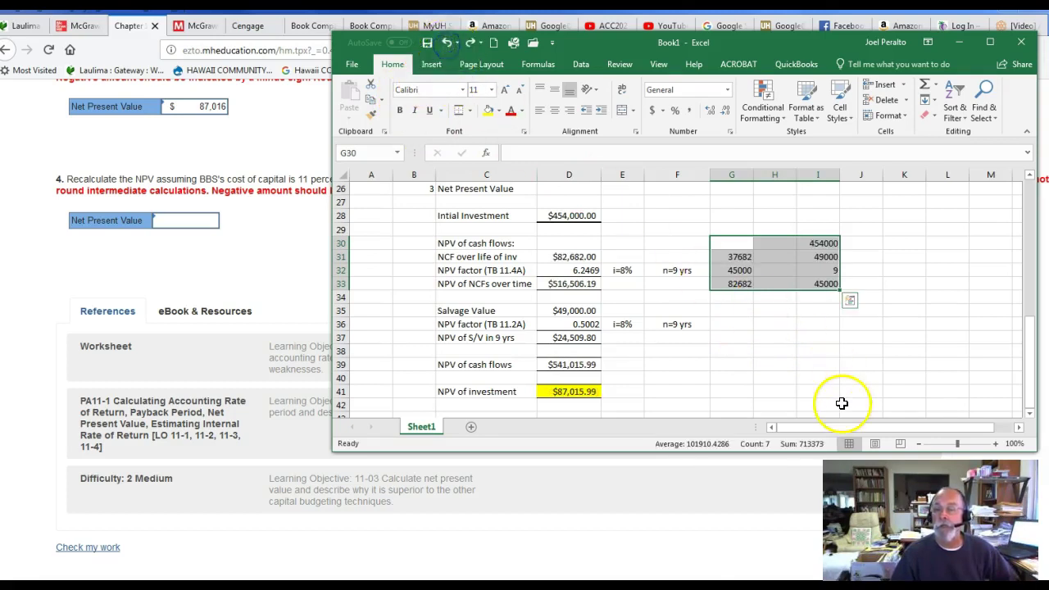
{"action": "left_click", "coordinate": [748, 353]}
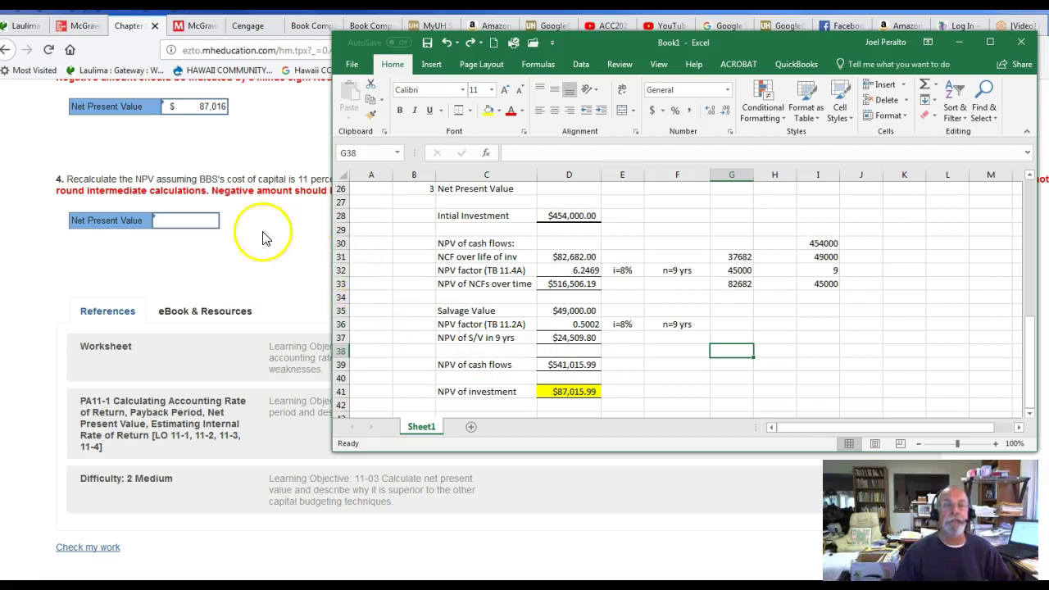
{"action": "left_click", "coordinate": [220, 150]}
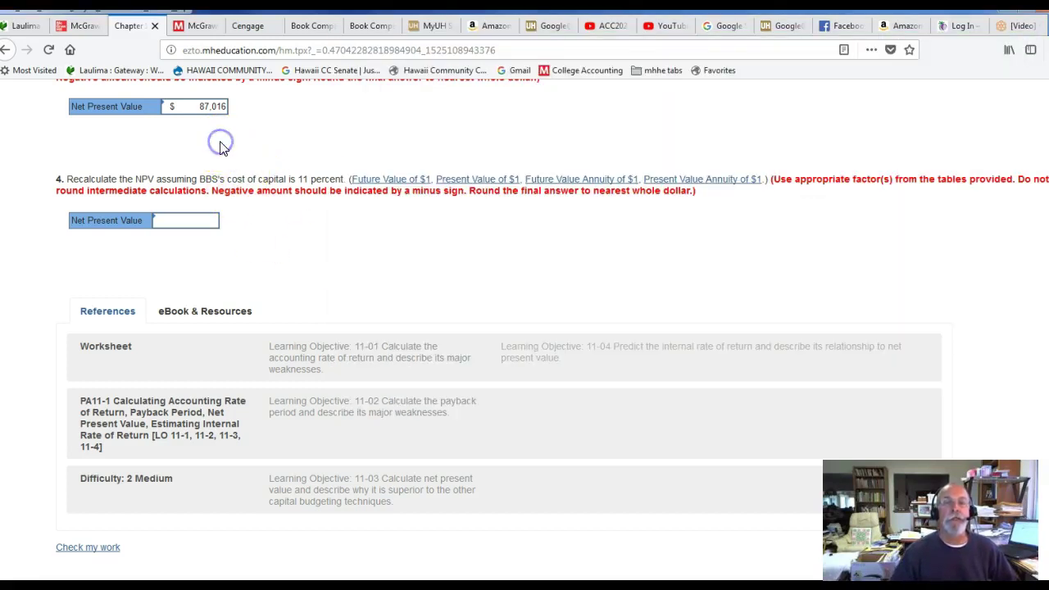
Scroll up to question 3's 87,016 NPV answer and switch to the Excel workbook
{"action": "scroll", "coordinate": [222, 148], "scroll_direction": "up", "scroll_amount": 2}
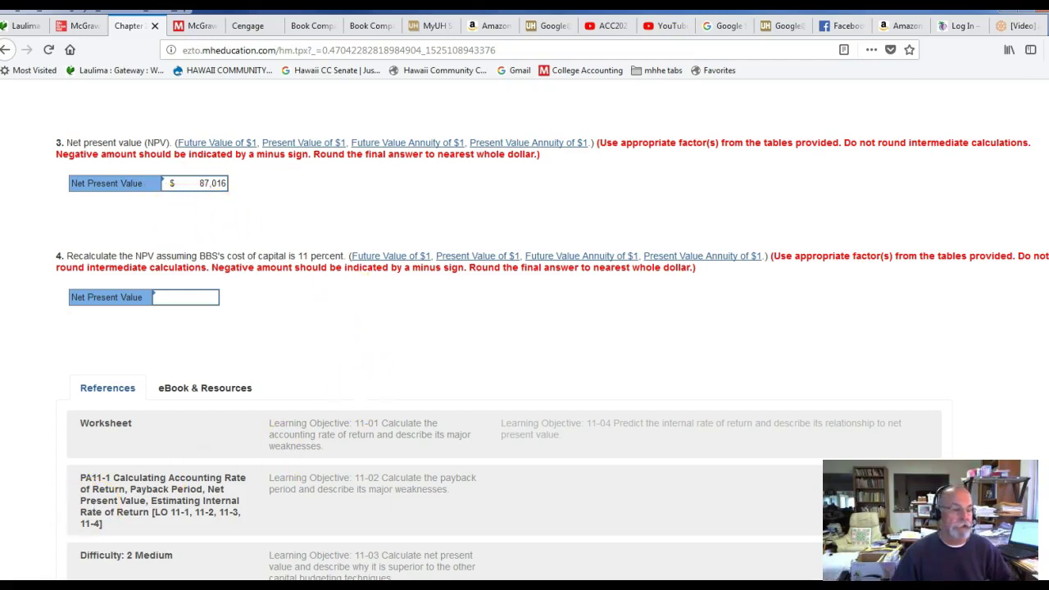
{"action": "key", "text": "alt+Tab"}
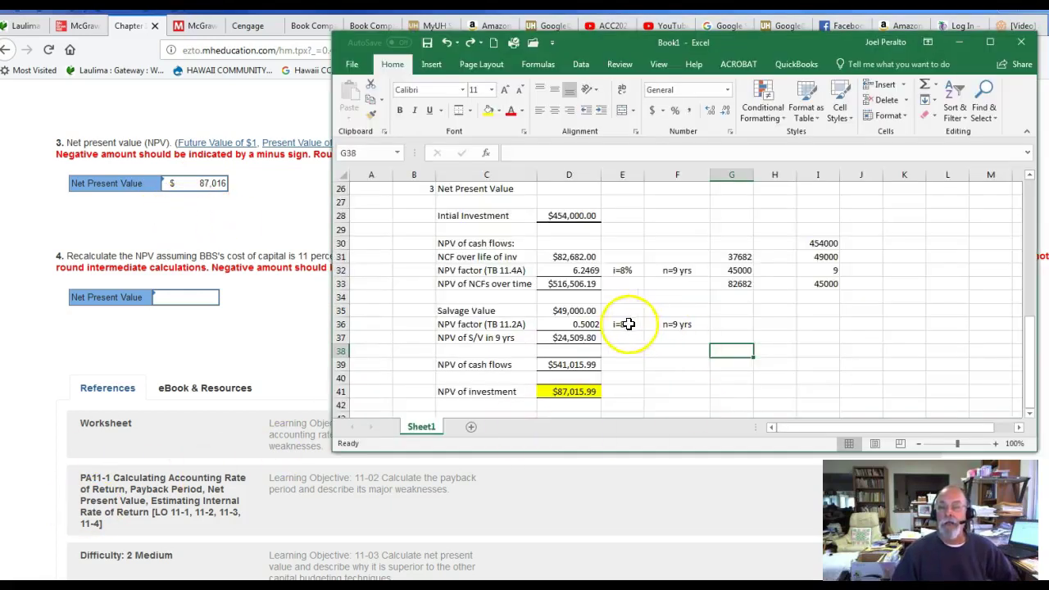
Check the D39 and D28 formulas, then bring up the Check Your Work results grading 87,016 correct
{"action": "left_click", "coordinate": [588, 364]}
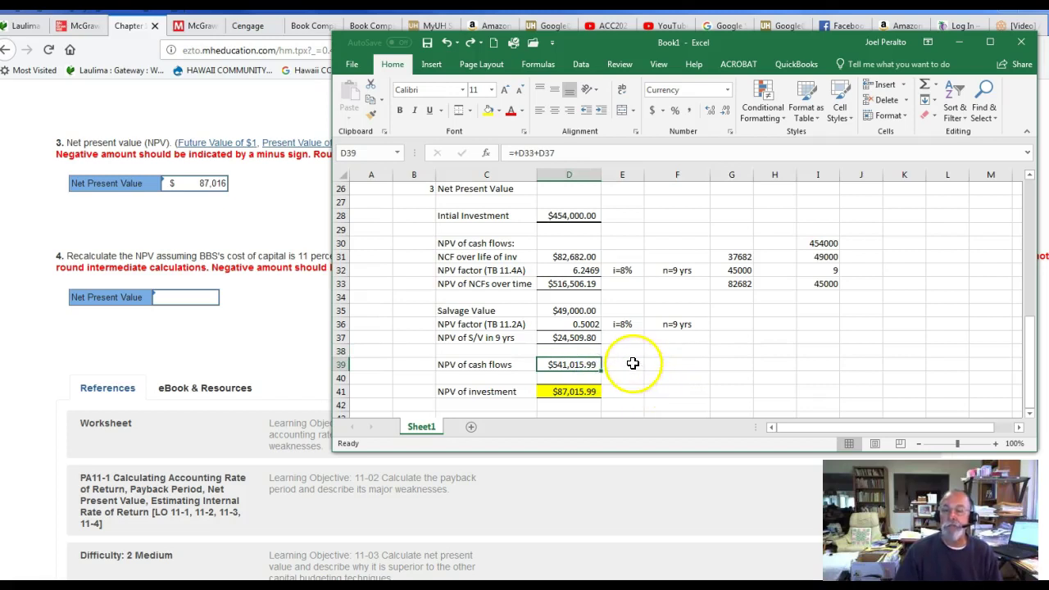
{"action": "left_click", "coordinate": [584, 215]}
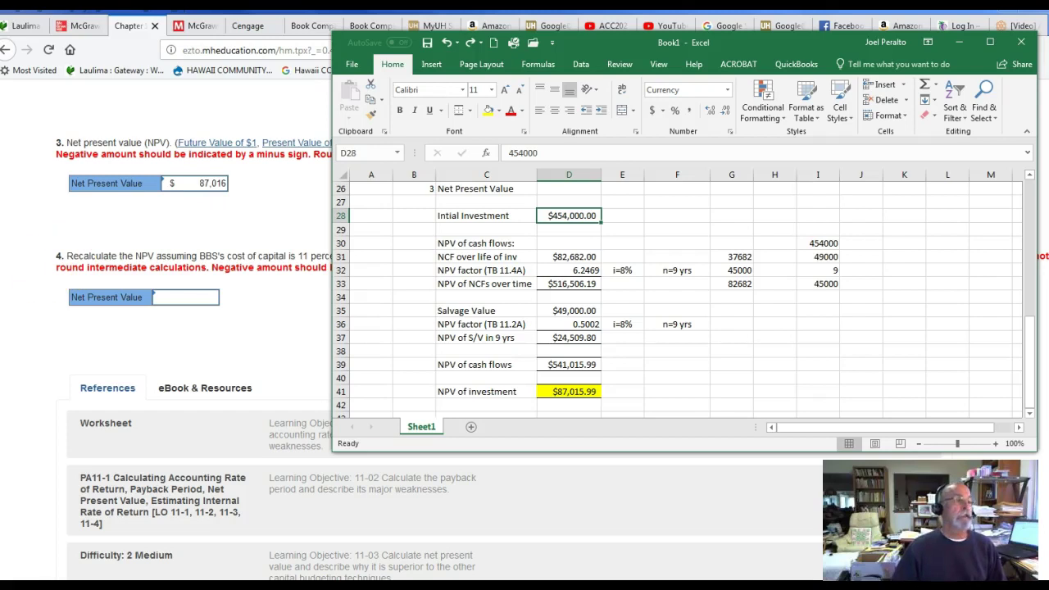
{"action": "key", "text": "alt+Tab"}
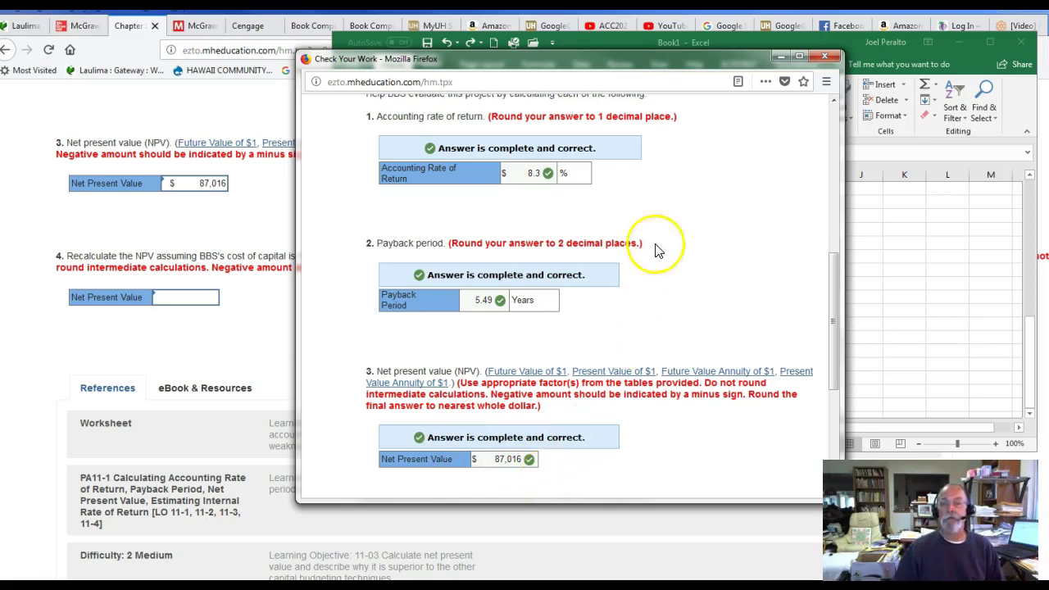
Bring the Excel worksheet showing the $87,015.99 NPV of investment back in front
{"action": "left_click", "coordinate": [636, 45]}
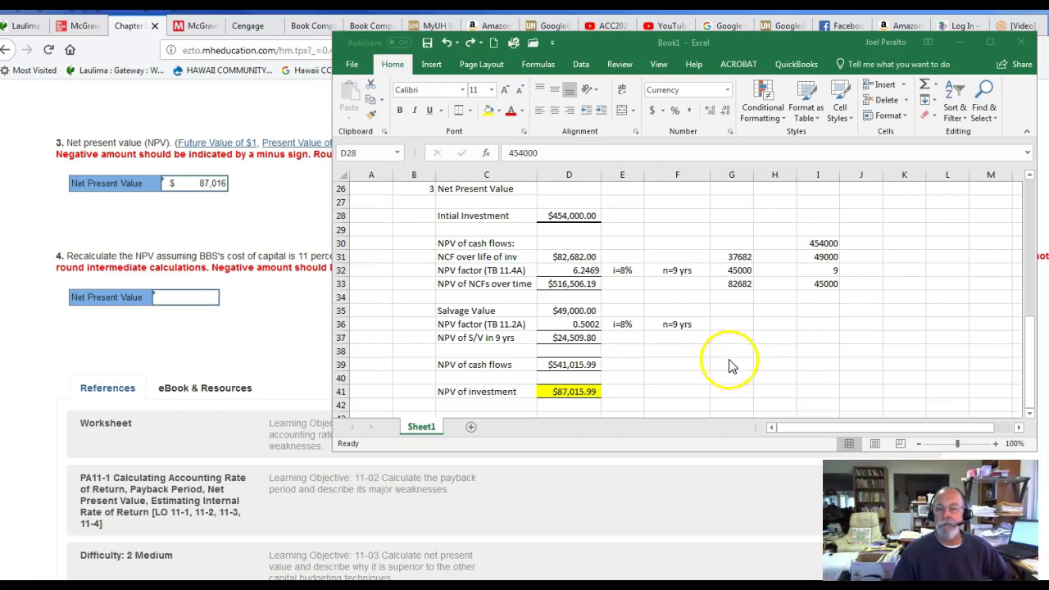
{"action": "left_click", "coordinate": [267, 340]}
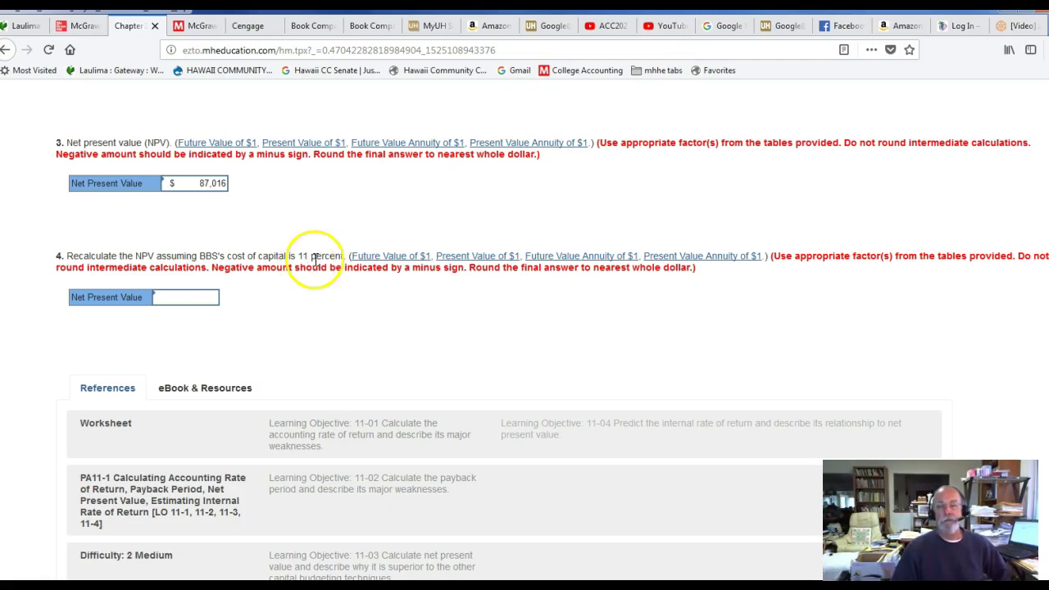
{"action": "scroll", "coordinate": [246, 290], "scroll_direction": "down", "scroll_amount": 2}
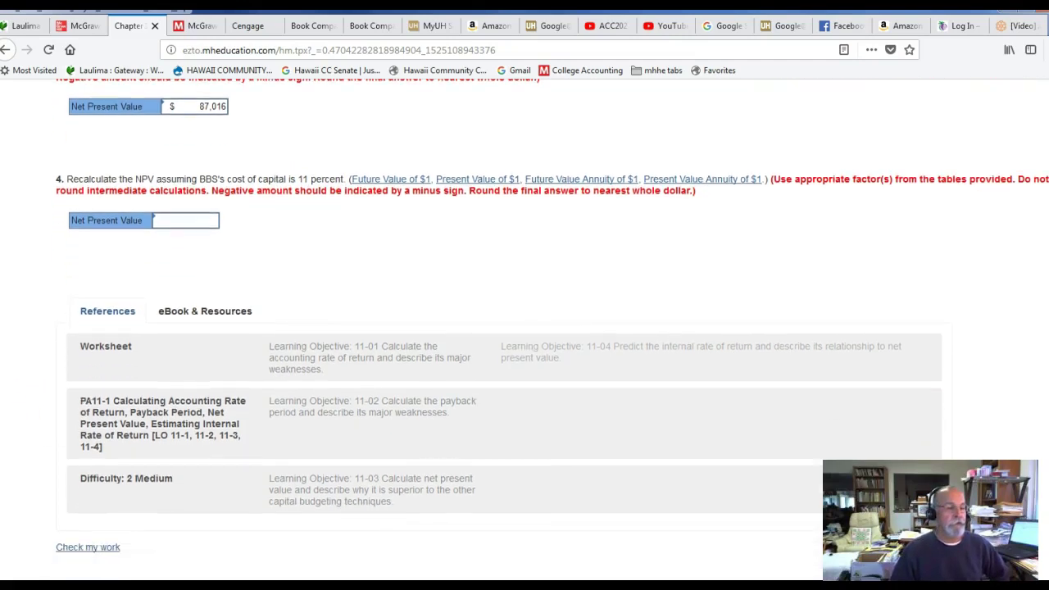
{"action": "key", "text": "alt+Tab"}
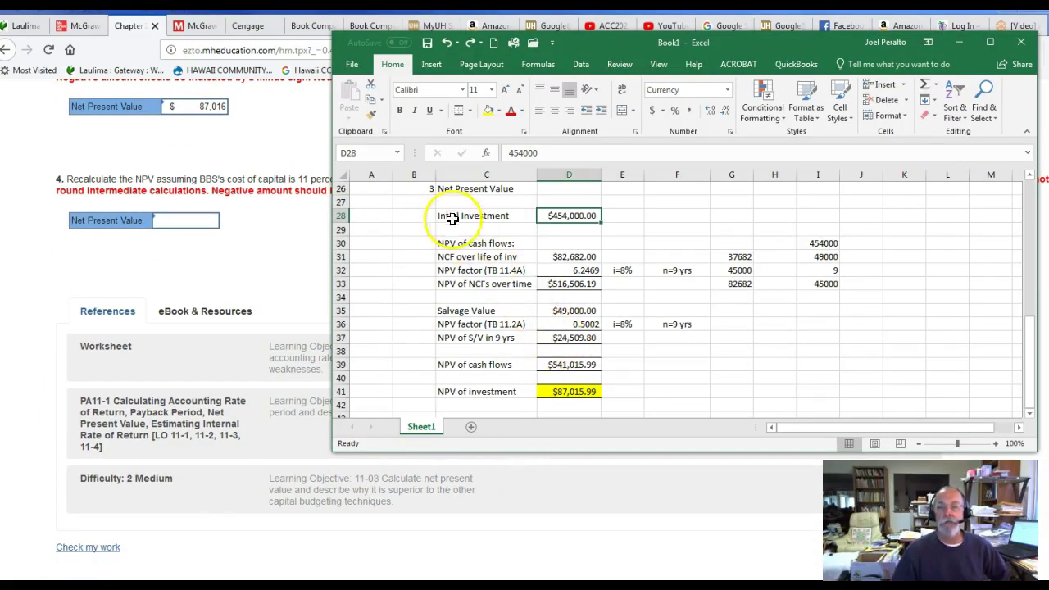
Copy the question 3 NPV block B26:D41 and paste it starting at B43
{"action": "left_click_drag", "start_coordinate": [410, 191], "coordinate": [589, 402]}
{"action": "key", "text": "ctrl+c"}
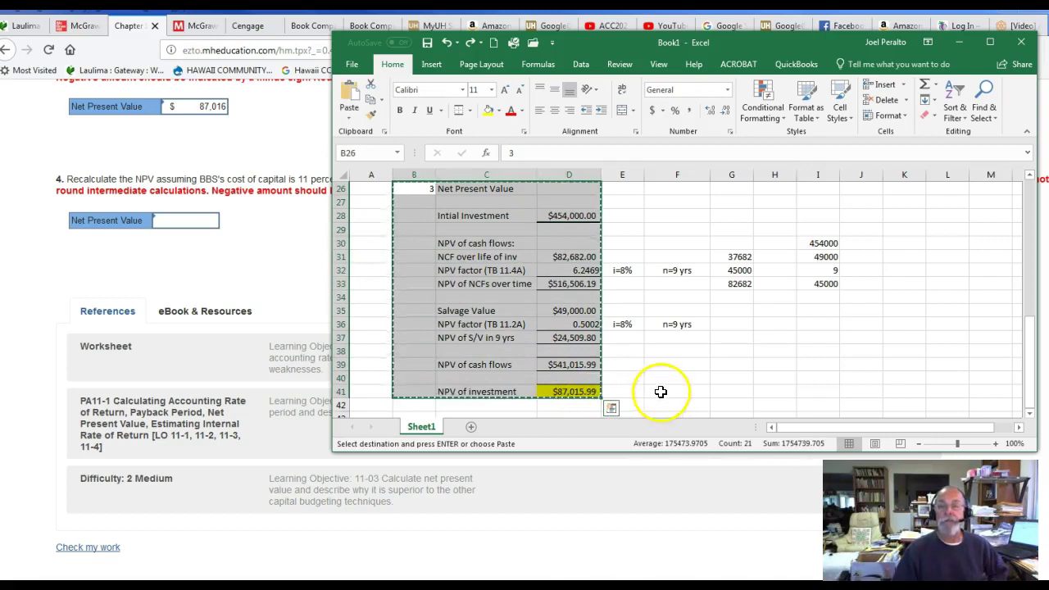
{"action": "scroll", "coordinate": [640, 385], "scroll_direction": "down", "scroll_amount": 2}
{"action": "left_click", "coordinate": [414, 339]}
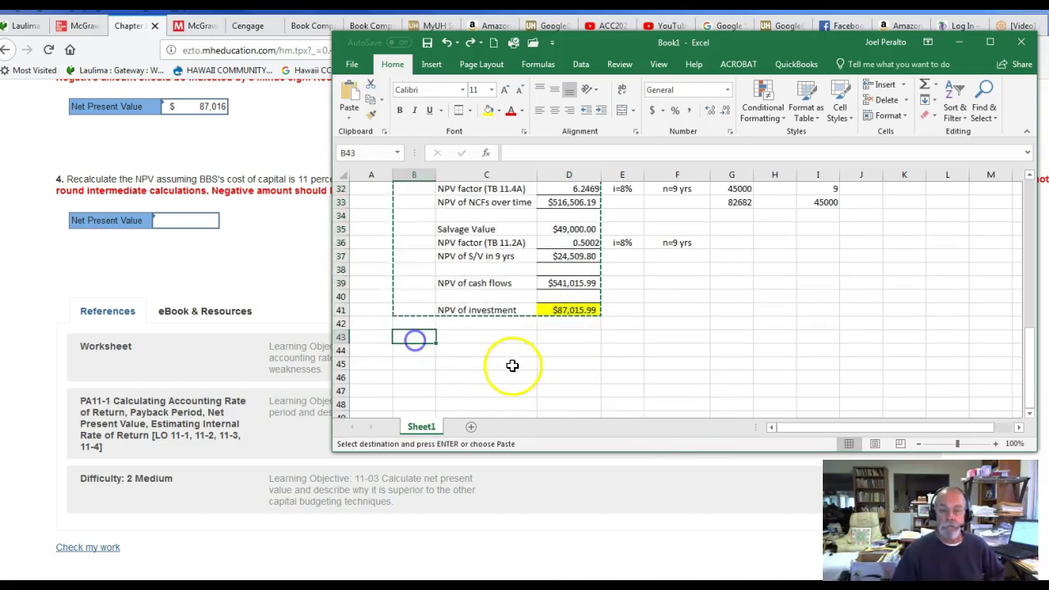
{"action": "key", "text": "Return"}
{"action": "scroll", "coordinate": [519, 373], "scroll_direction": "down", "scroll_amount": 4}
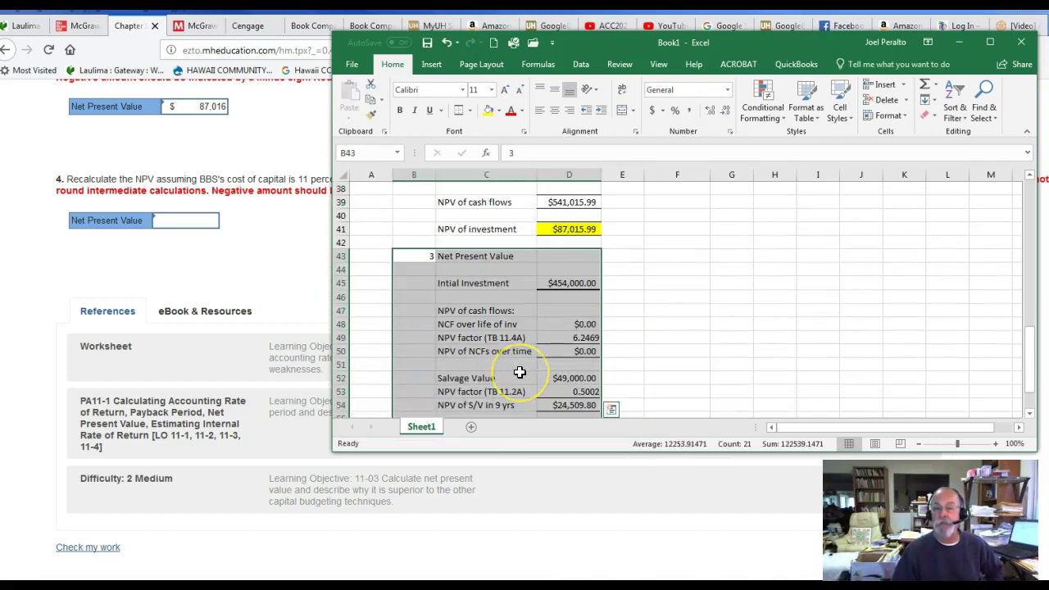
{"action": "scroll", "coordinate": [518, 371], "scroll_direction": "up", "scroll_amount": 2}
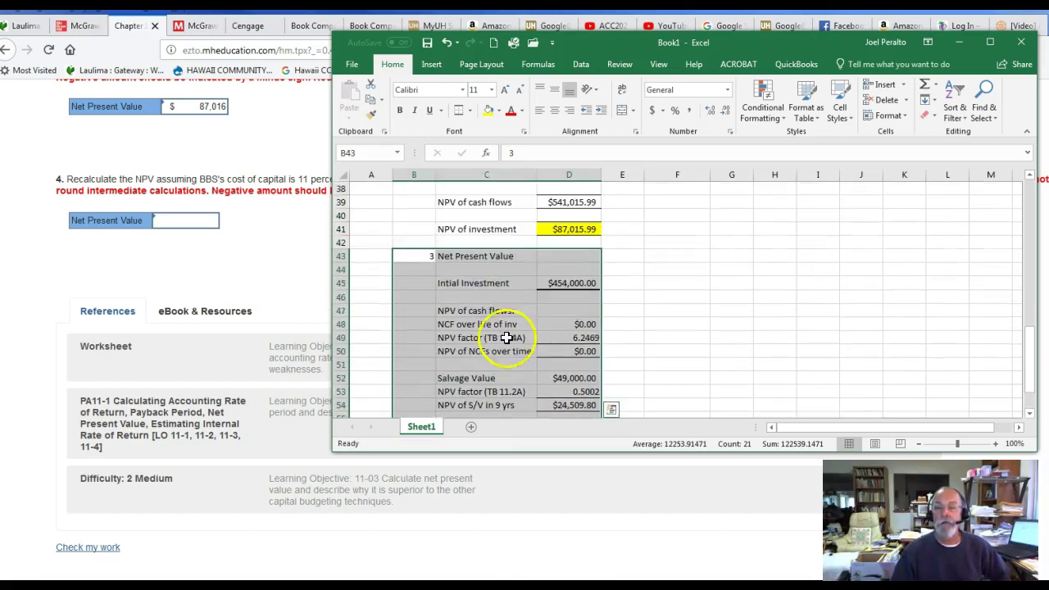
Renumber the copied section as 4 and inspect its initial investment and NCF formulas
{"action": "left_click", "coordinate": [417, 256]}
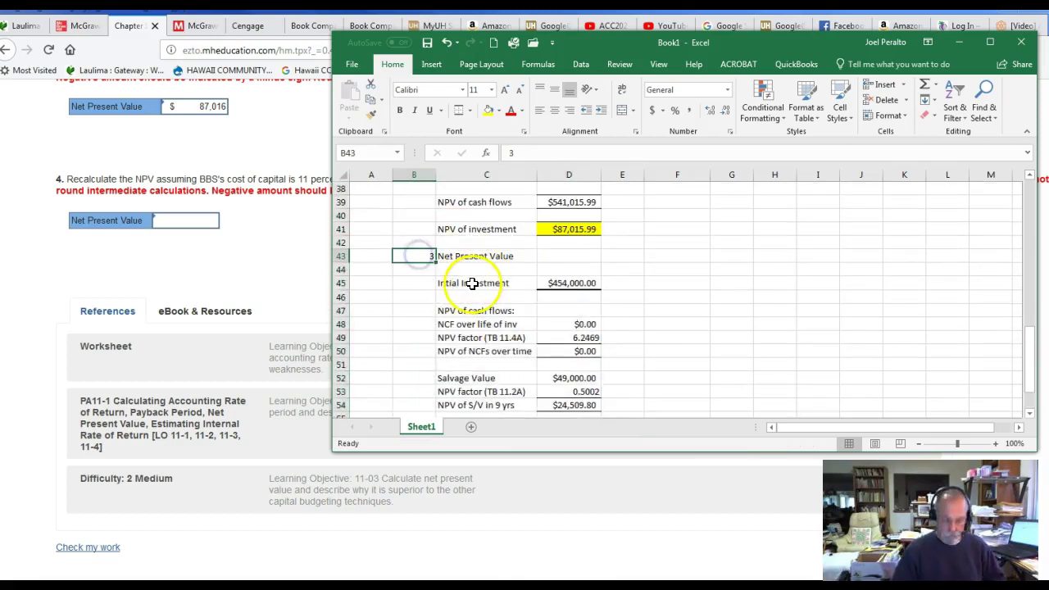
{"action": "type", "text": "4"}
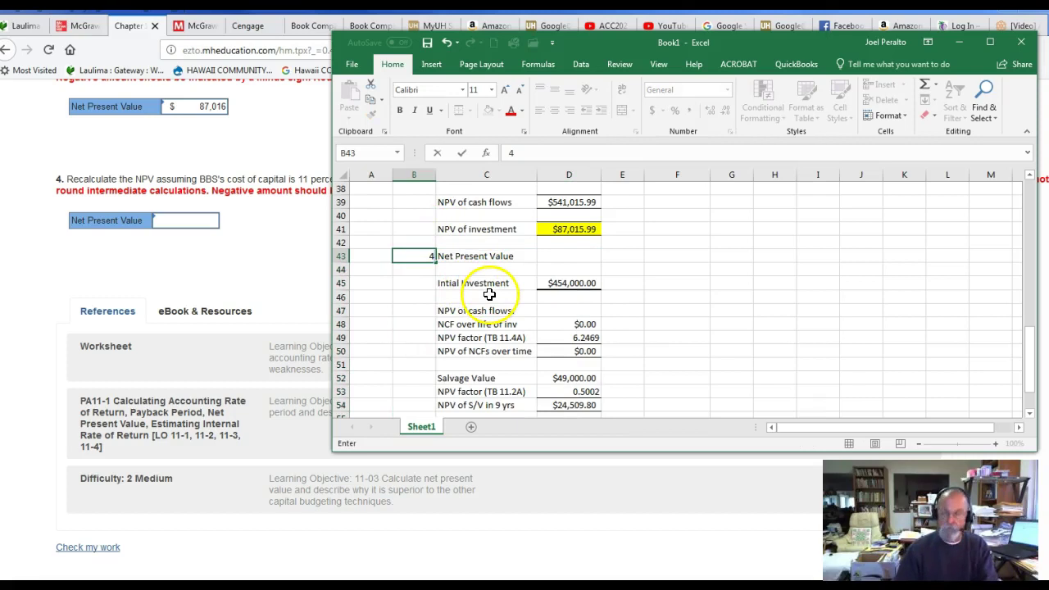
{"action": "key", "text": "Return"}
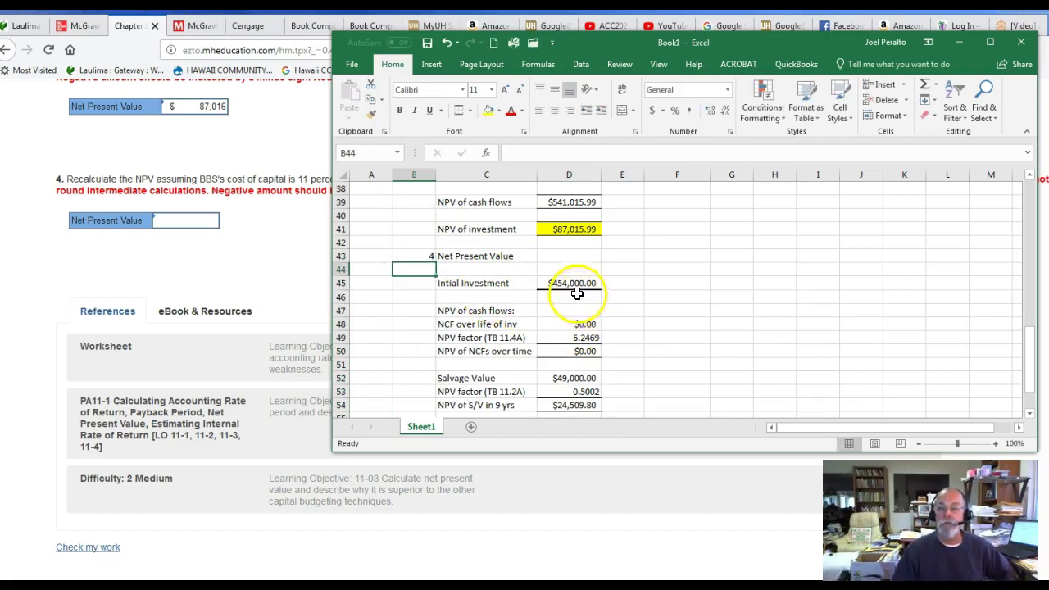
{"action": "left_click", "coordinate": [577, 284]}
{"action": "left_click", "coordinate": [580, 325]}
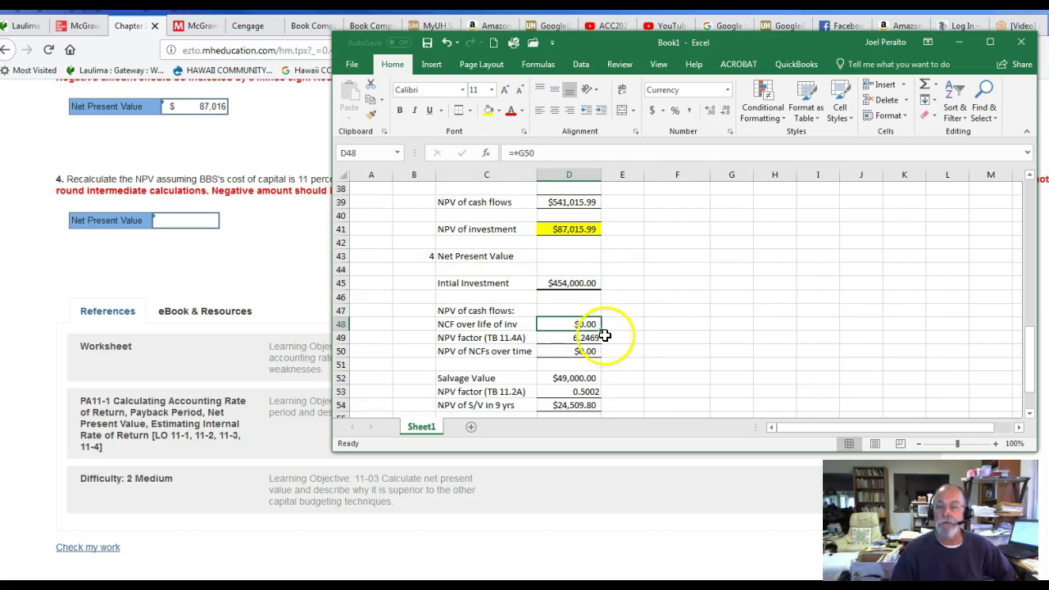
Link D48's NCF over life of investment to D20 with =+D20, restoring $82,682.00 and $516,506.19 NPV
{"action": "scroll", "coordinate": [605, 336], "scroll_direction": "up", "scroll_amount": 3}
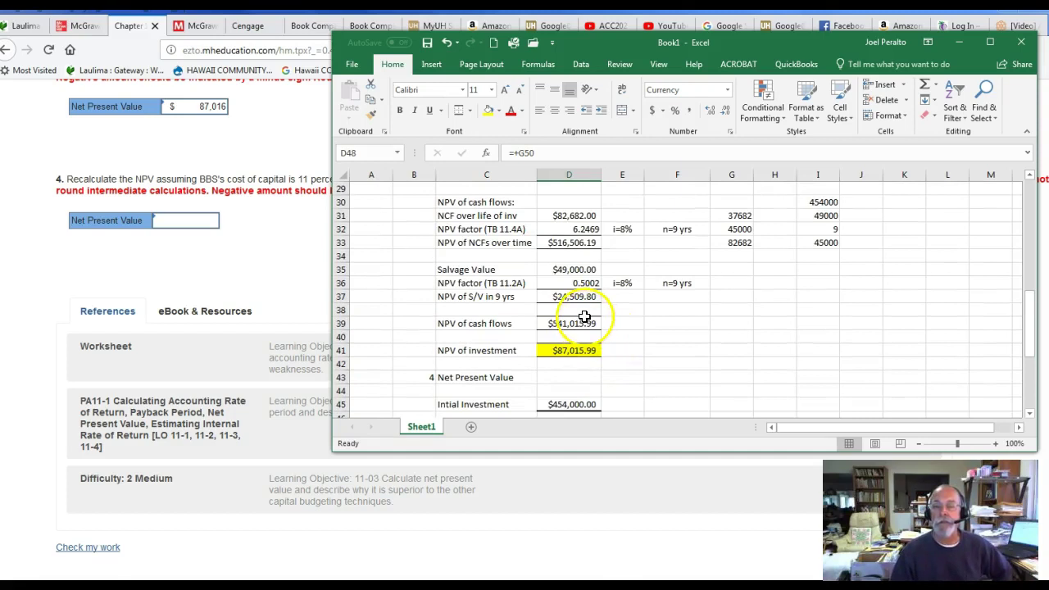
{"action": "left_click", "coordinate": [578, 216]}
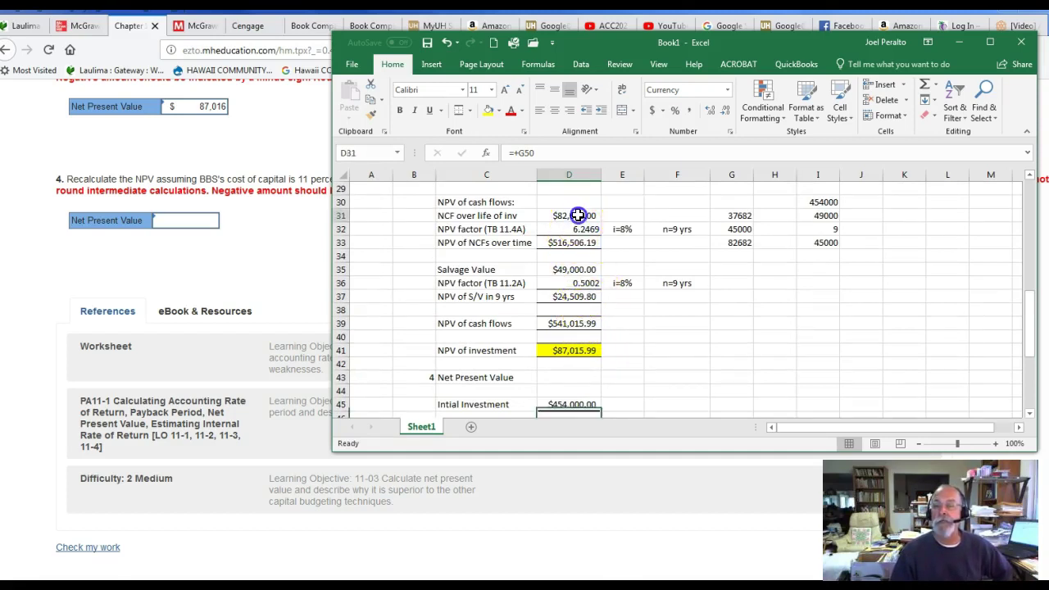
{"action": "scroll", "coordinate": [586, 252], "scroll_direction": "up", "scroll_amount": 3}
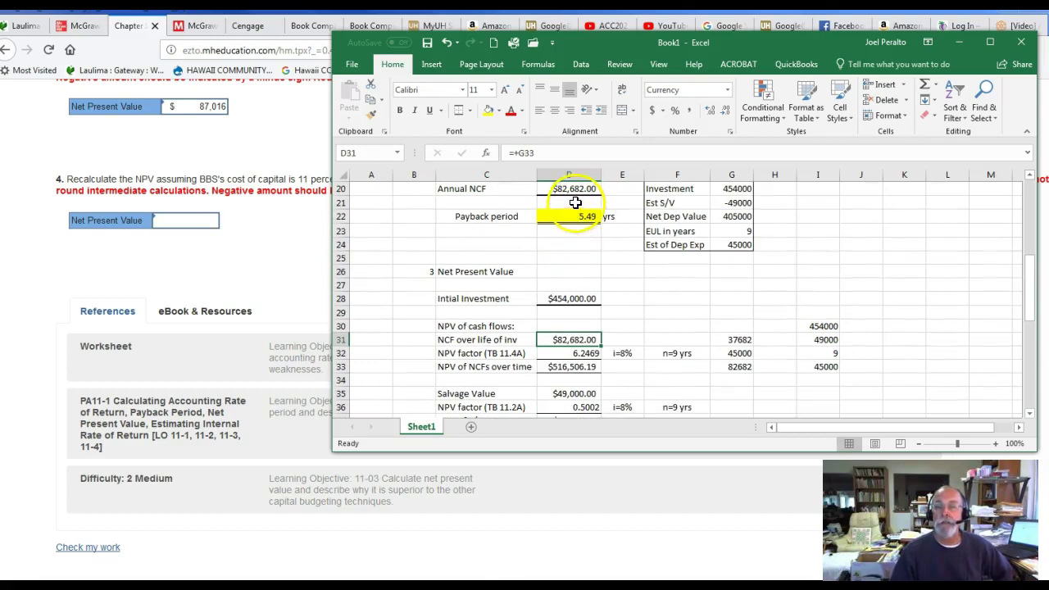
{"action": "scroll", "coordinate": [591, 285], "scroll_direction": "down", "scroll_amount": 3}
{"action": "scroll", "coordinate": [591, 289], "scroll_direction": "down", "scroll_amount": 4}
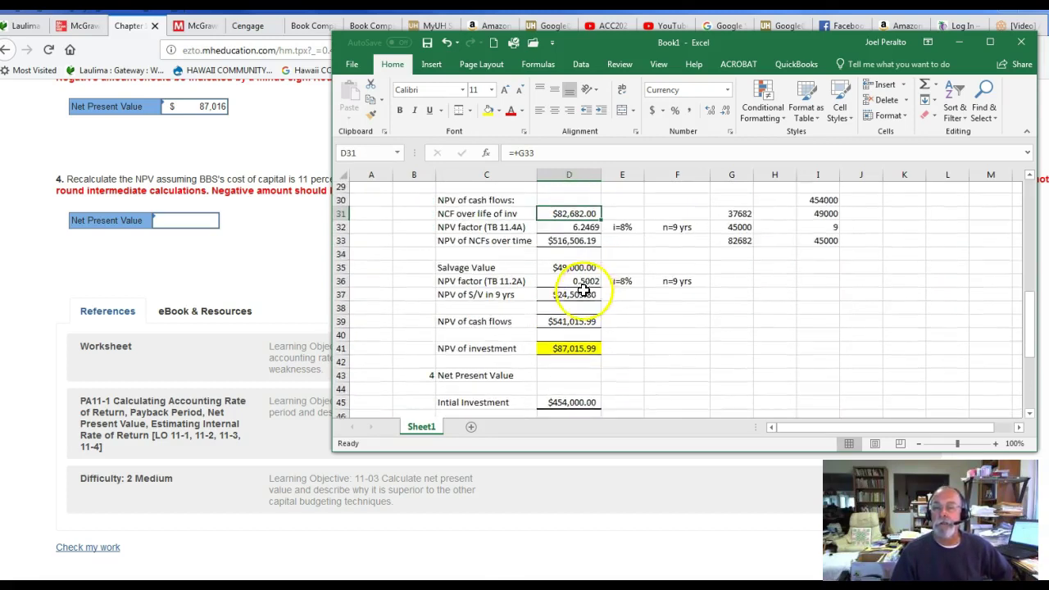
{"action": "left_click", "coordinate": [578, 280]}
{"action": "type", "text": "+"}
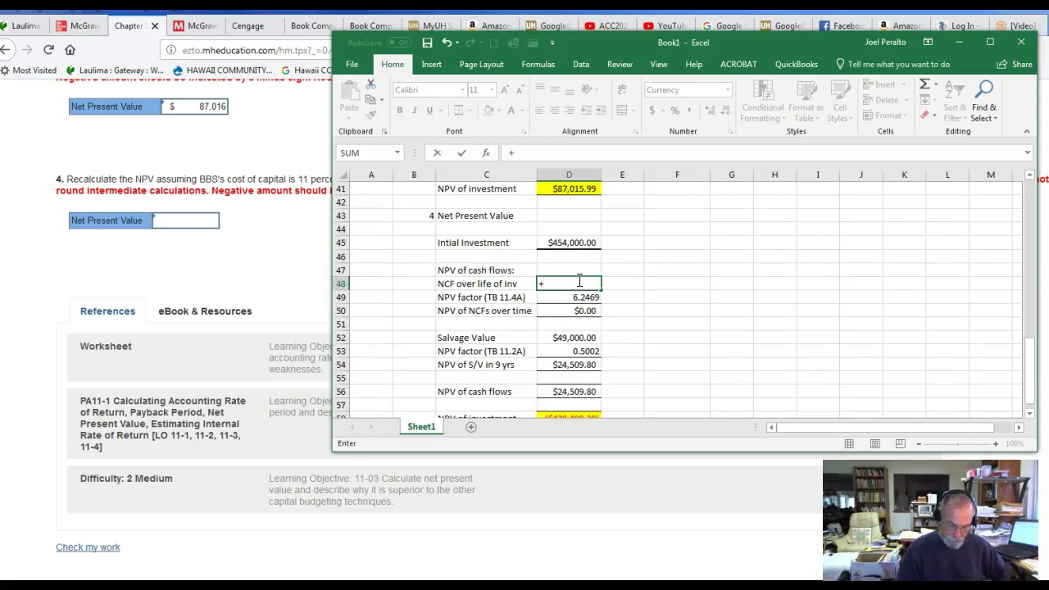
{"action": "type", "text": "d20"}
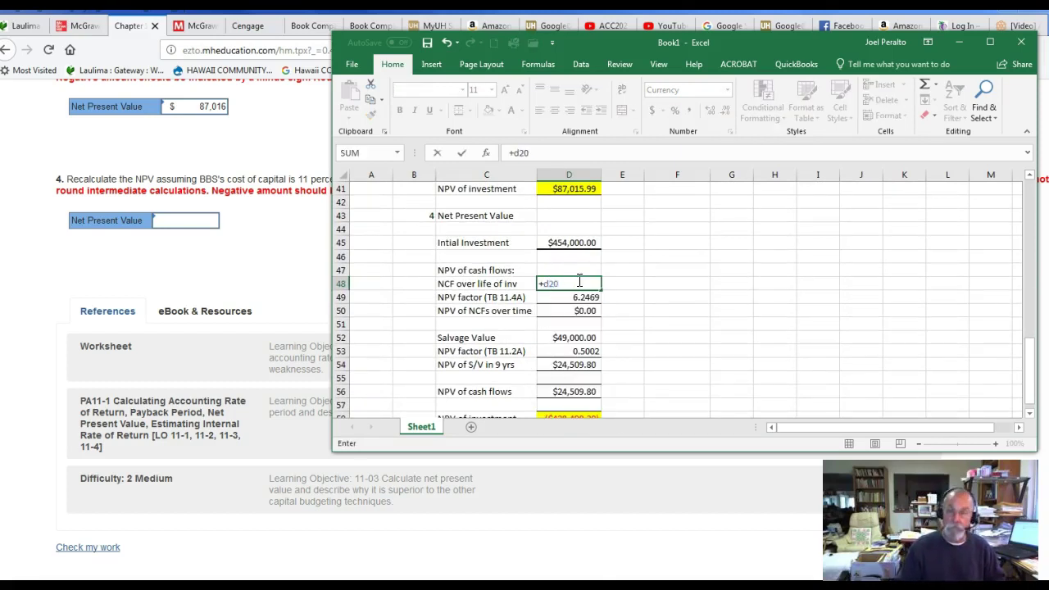
{"action": "key", "text": "Return"}
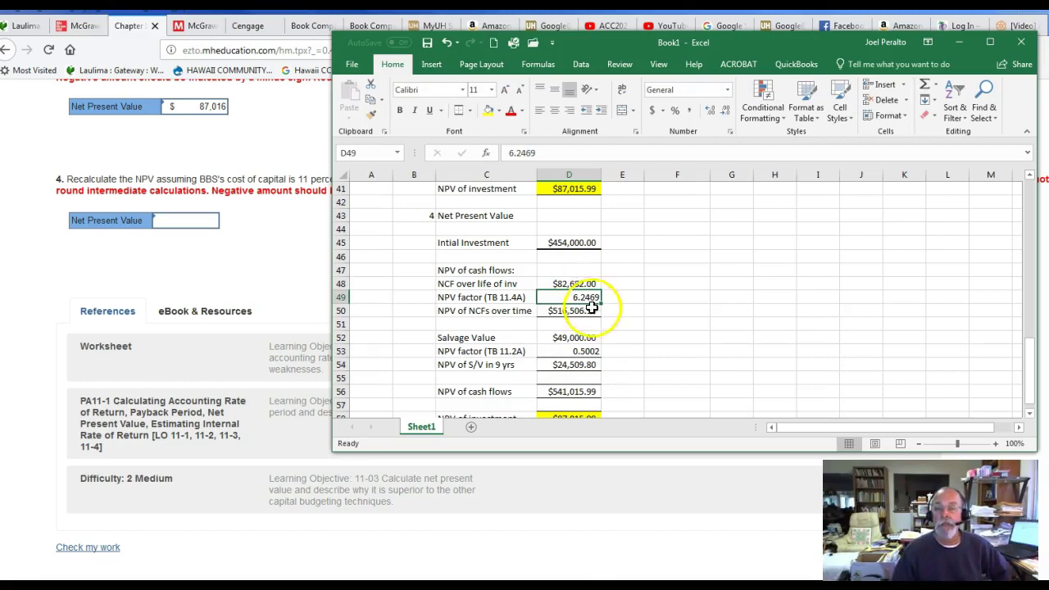
{"action": "scroll", "coordinate": [619, 310], "scroll_direction": "up", "scroll_amount": 3}
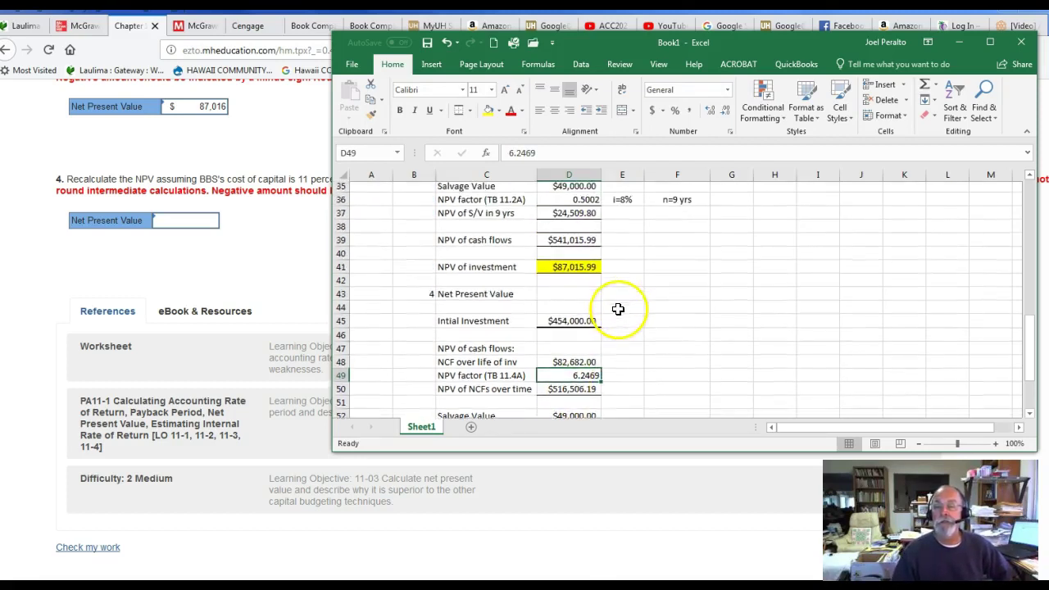
{"action": "left_click", "coordinate": [621, 245]}
Copy the i=8% and n=9 yrs notes into row 49 beside the new NPV factor
{"action": "key", "text": "ctrl+v"}
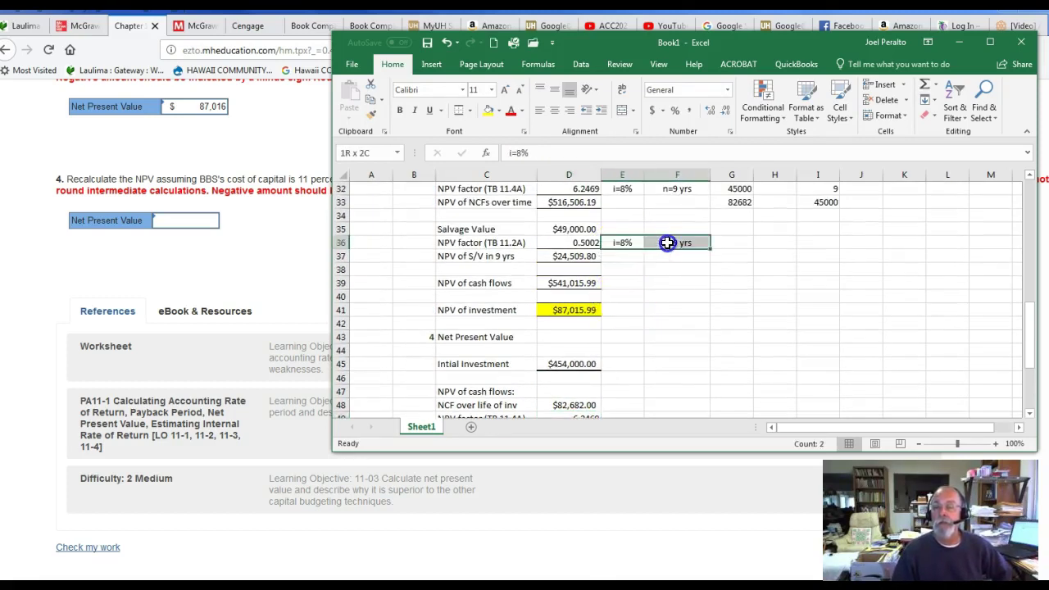
{"action": "key", "text": "ctrl+c"}
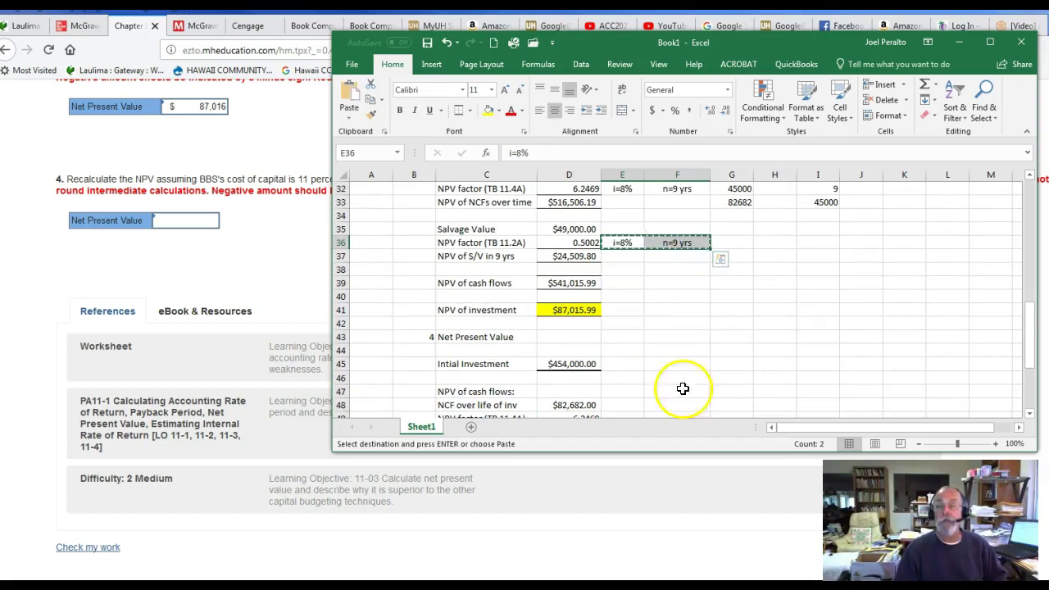
{"action": "scroll", "coordinate": [681, 392], "scroll_direction": "down", "scroll_amount": 2}
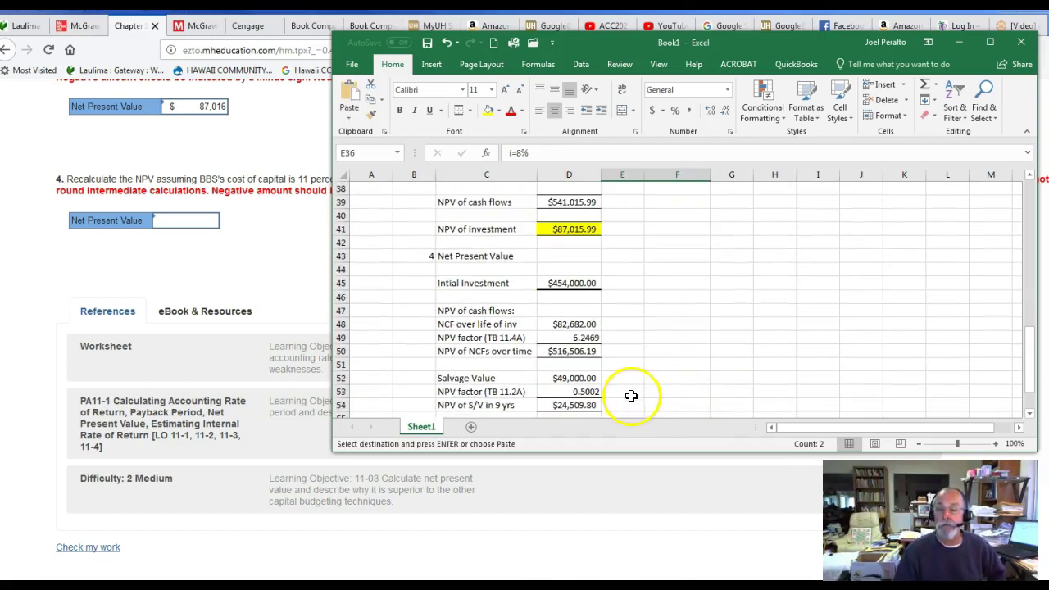
{"action": "left_click", "coordinate": [625, 339]}
{"action": "key", "text": "Return"}
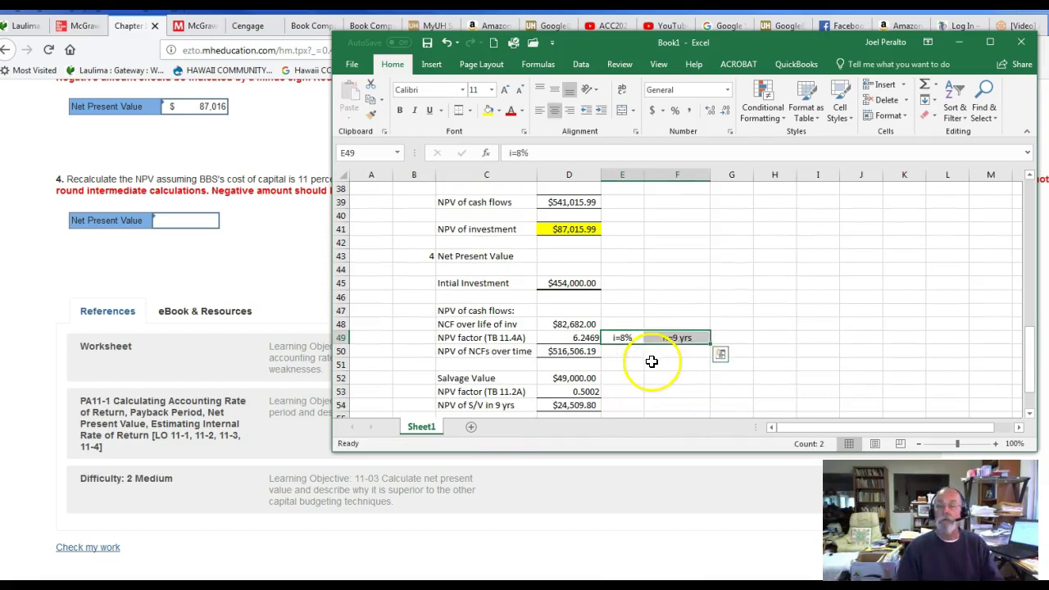
{"action": "left_click", "coordinate": [627, 341]}
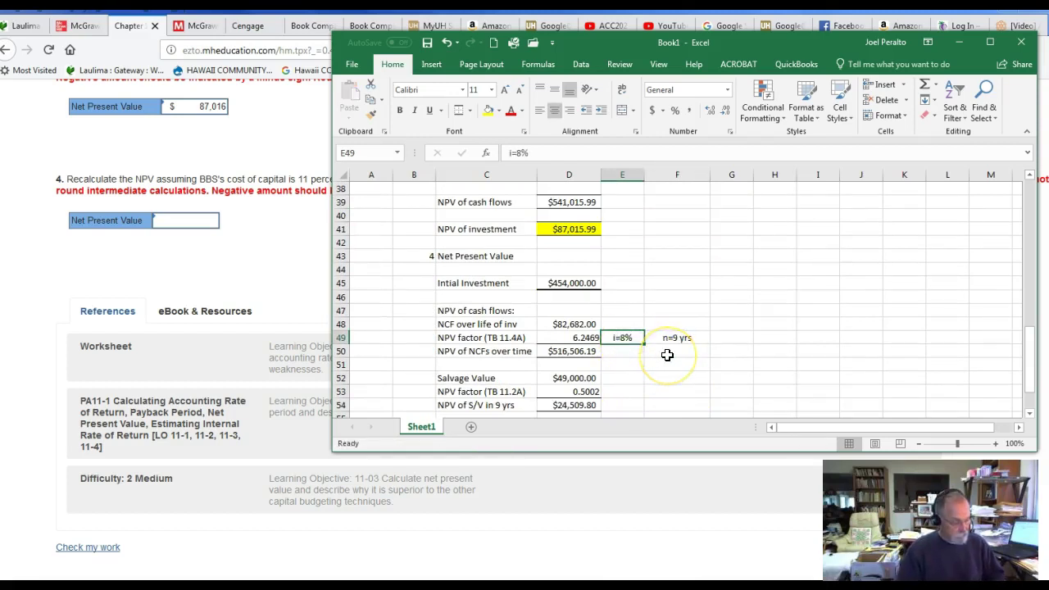
Change the row 49 rate note from i=8% to i=11%
{"action": "double_click", "coordinate": [623, 337]}
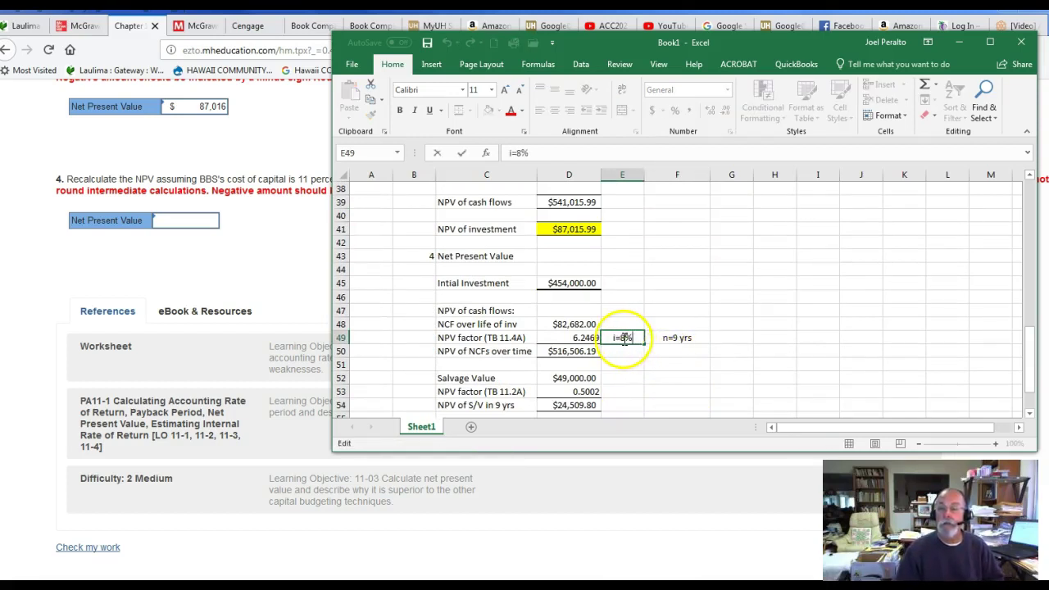
{"action": "double_click", "coordinate": [625, 338]}
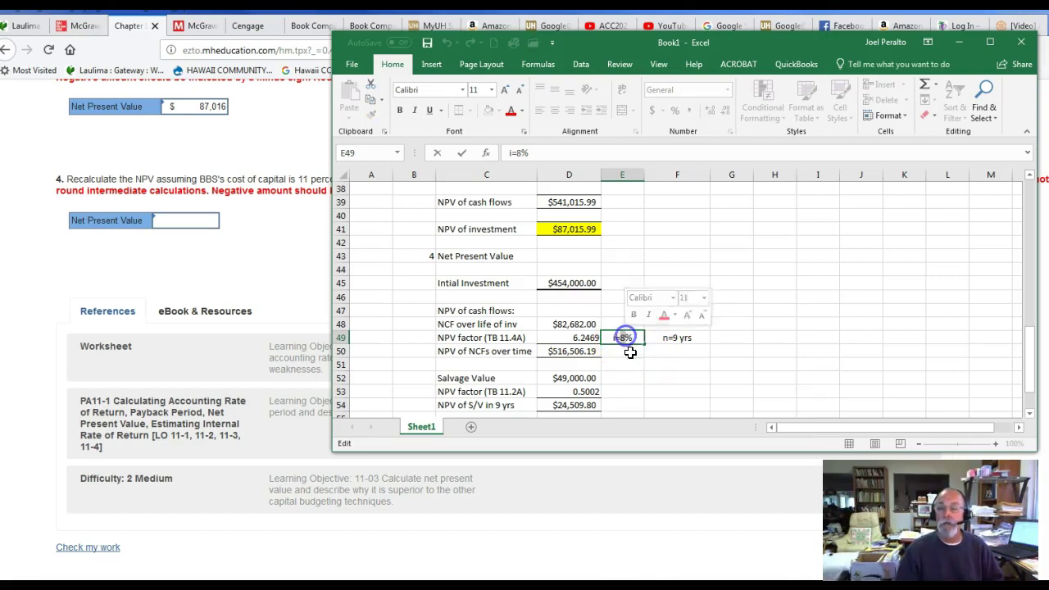
{"action": "type", "text": "11"}
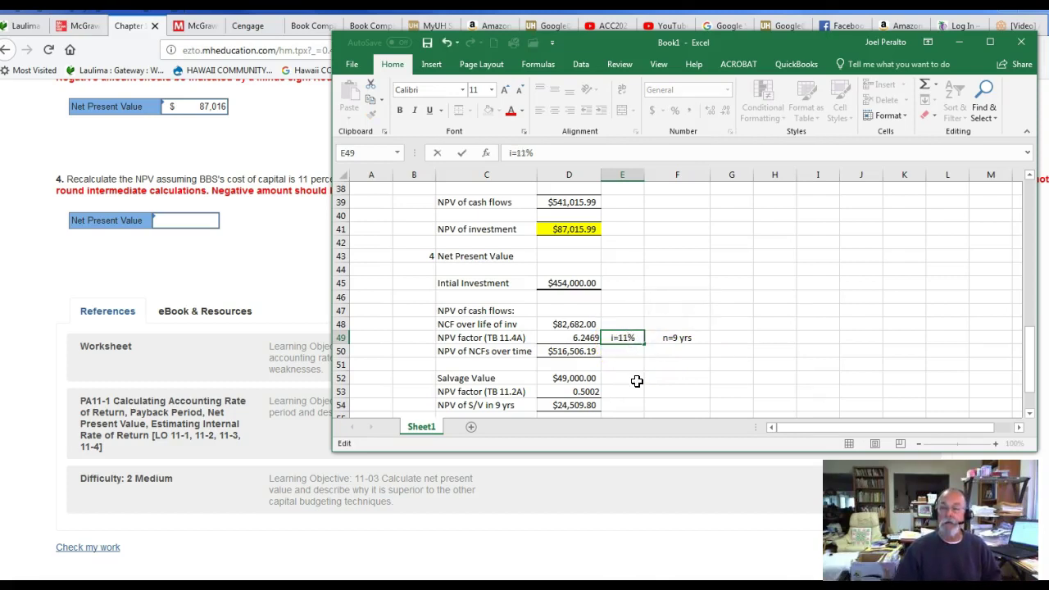
{"action": "left_click", "coordinate": [627, 366]}
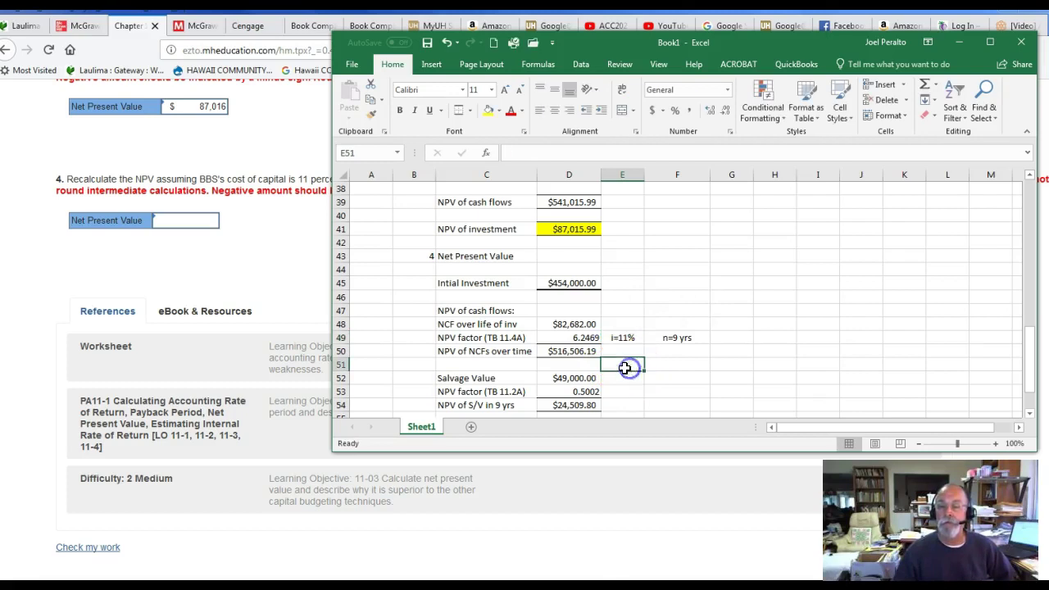
{"action": "left_click", "coordinate": [581, 338]}
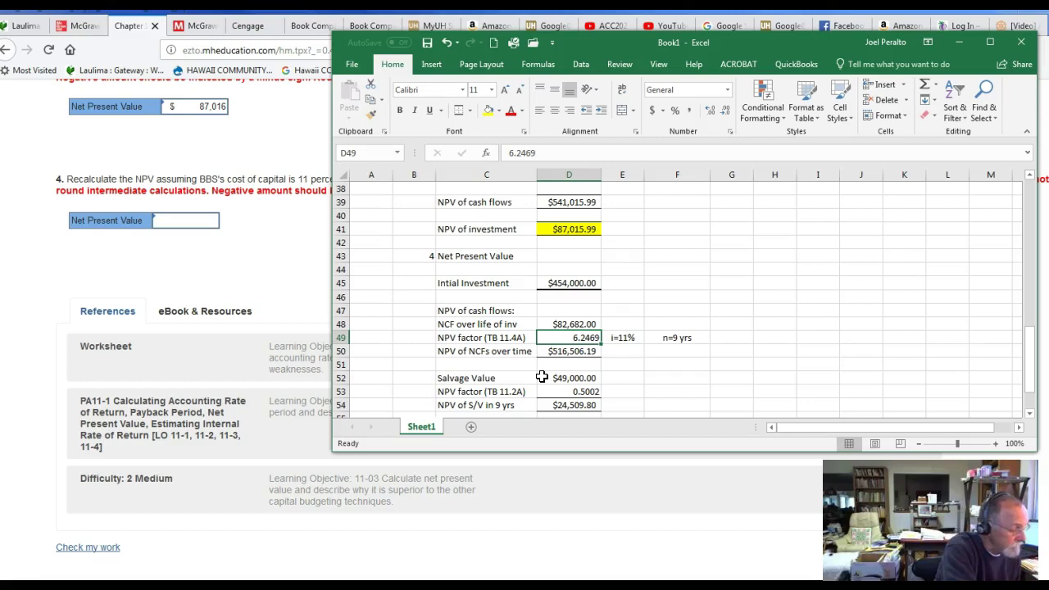
Enter 5.537 as the D49 annuity factor and copy the i=11%, n=9 yrs notes to the salvage row
{"action": "type", "text": "5.537"}
{"action": "key", "text": "Return"}
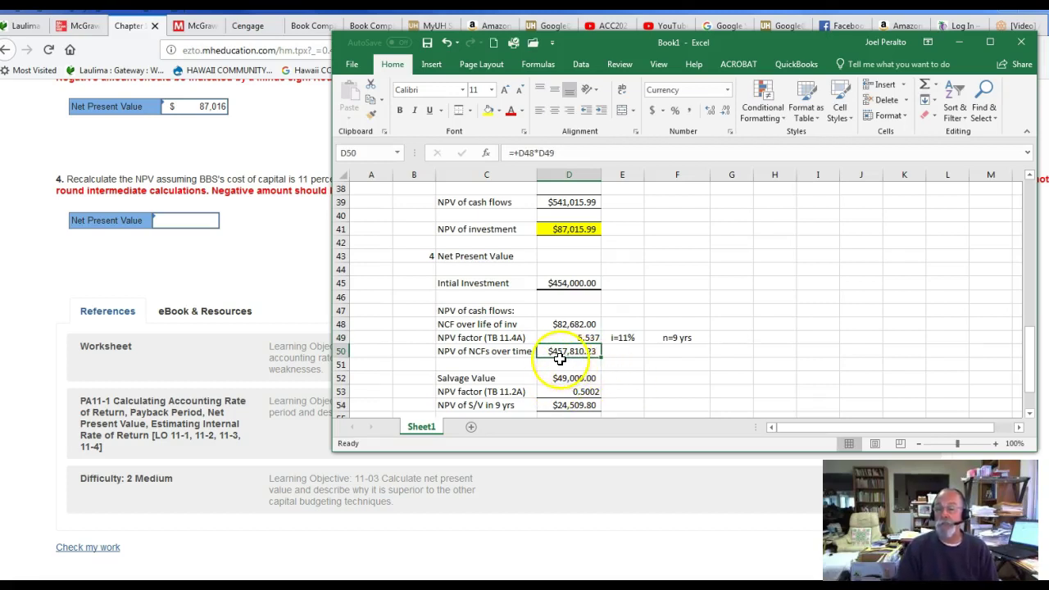
{"action": "left_click", "coordinate": [621, 338]}
{"action": "left_click_drag", "start_coordinate": [621, 338], "coordinate": [672, 336]}
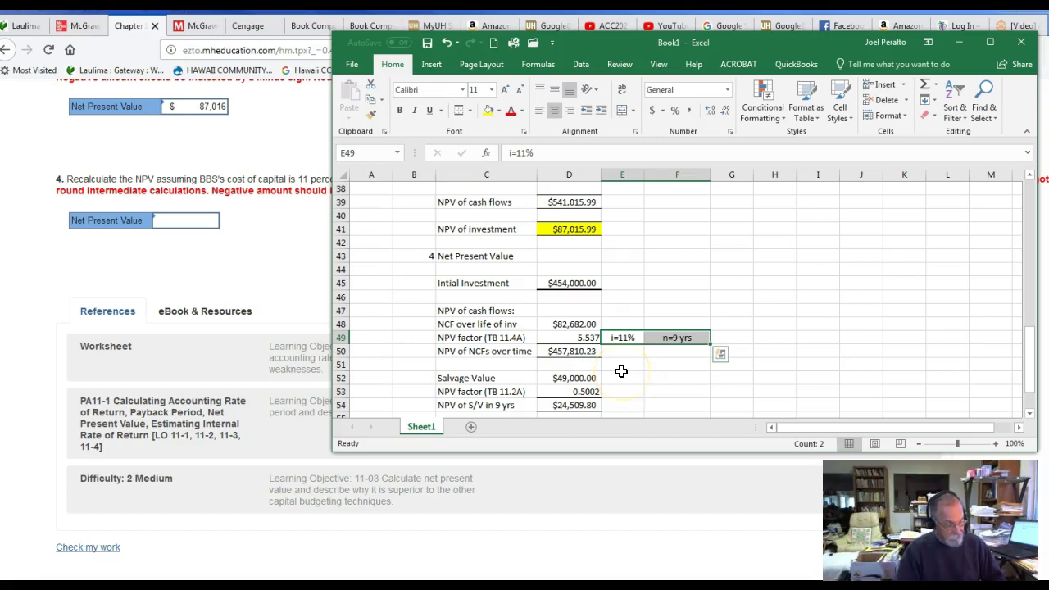
{"action": "key", "text": "ctrl+c"}
{"action": "left_click", "coordinate": [630, 392]}
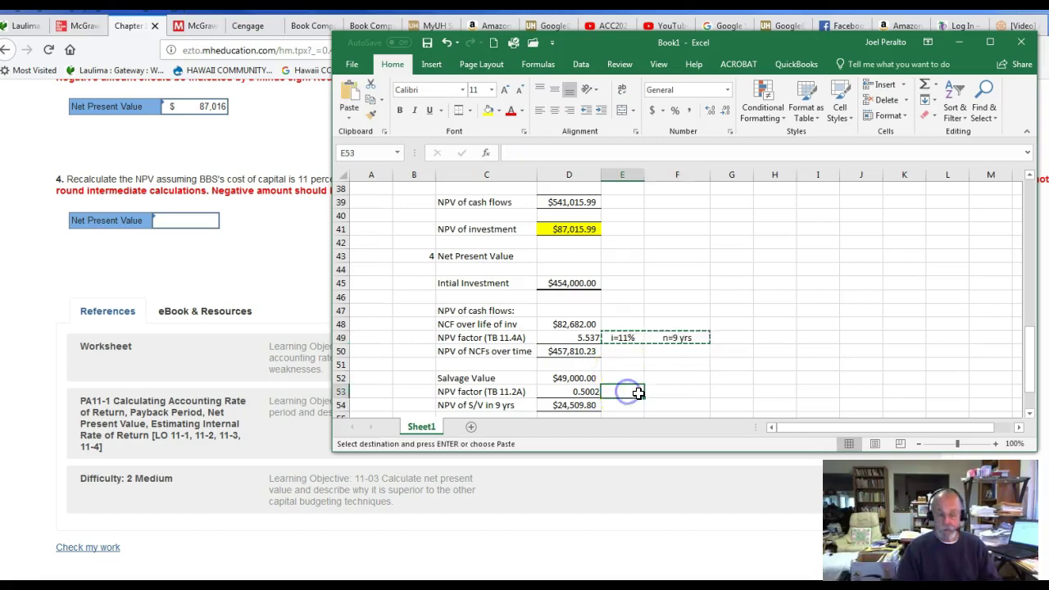
{"action": "key", "text": "Return"}
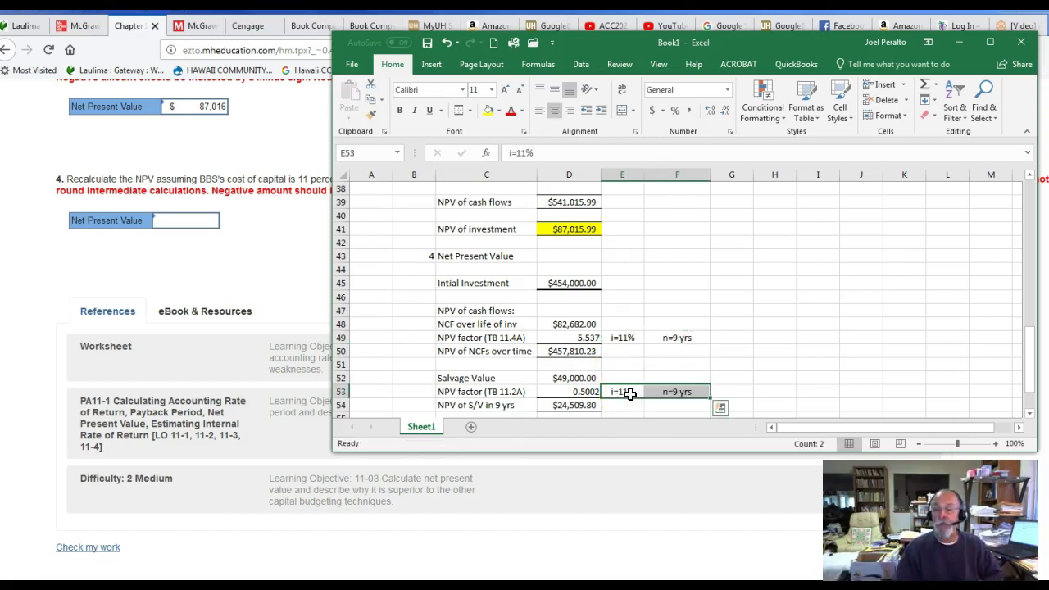
{"action": "left_click", "coordinate": [595, 393]}
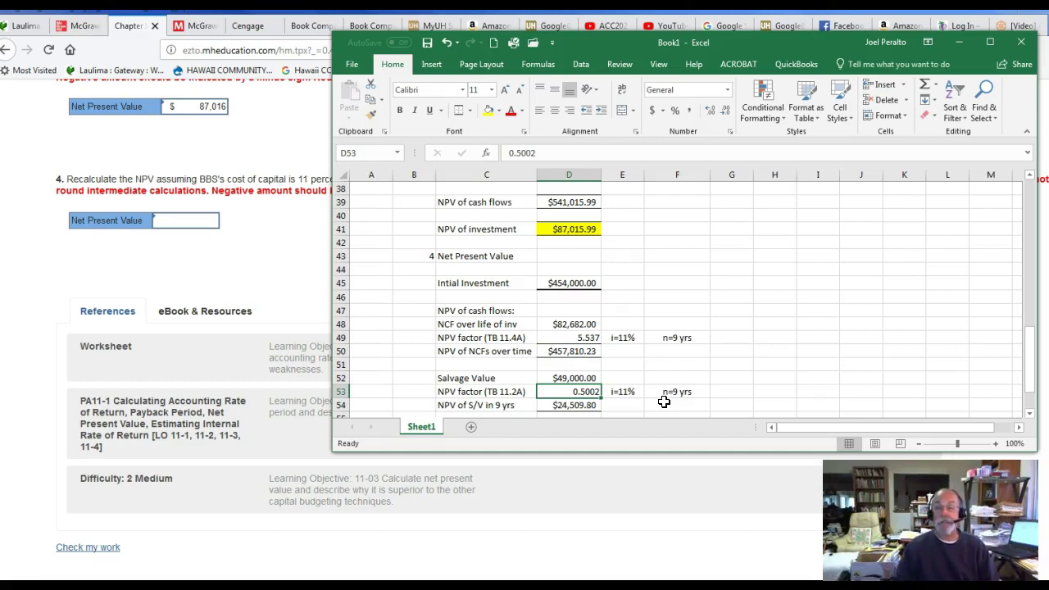
Enter 0.3909 as the D53 salvage factor, giving $19,154.10 salvage NPV and $22,964.33 NPV of investment
{"action": "type", "text": ".3909"}
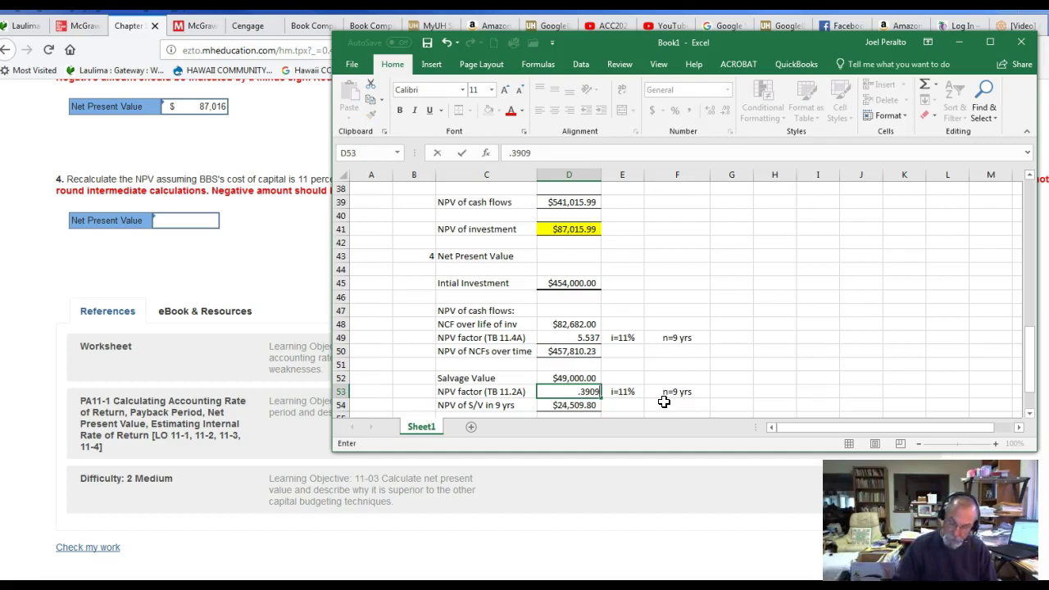
{"action": "key", "text": "Return"}
{"action": "left_click", "coordinate": [579, 408]}
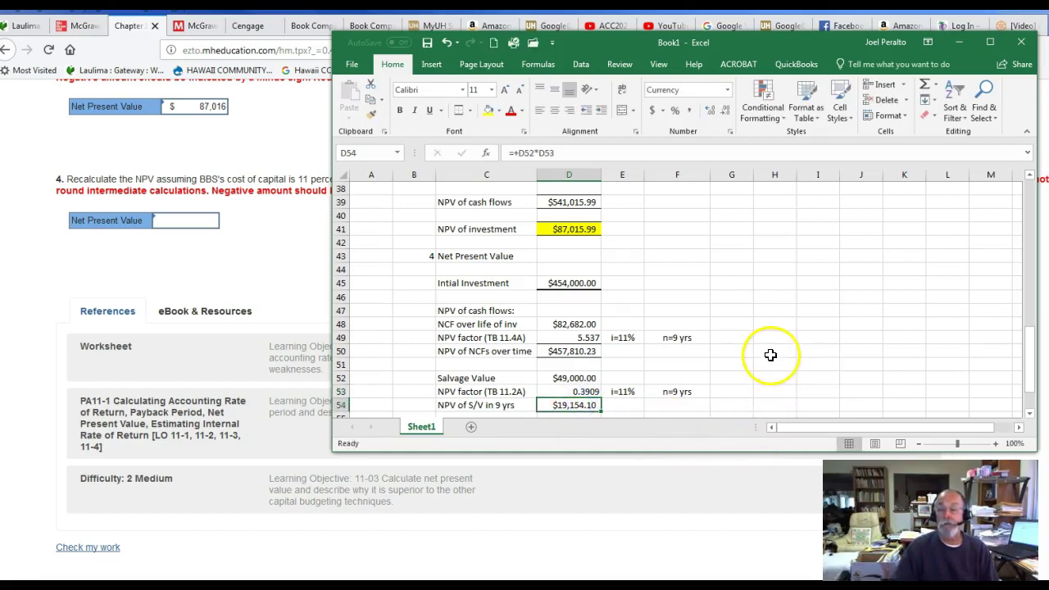
{"action": "scroll", "coordinate": [772, 354], "scroll_direction": "down", "scroll_amount": 1}
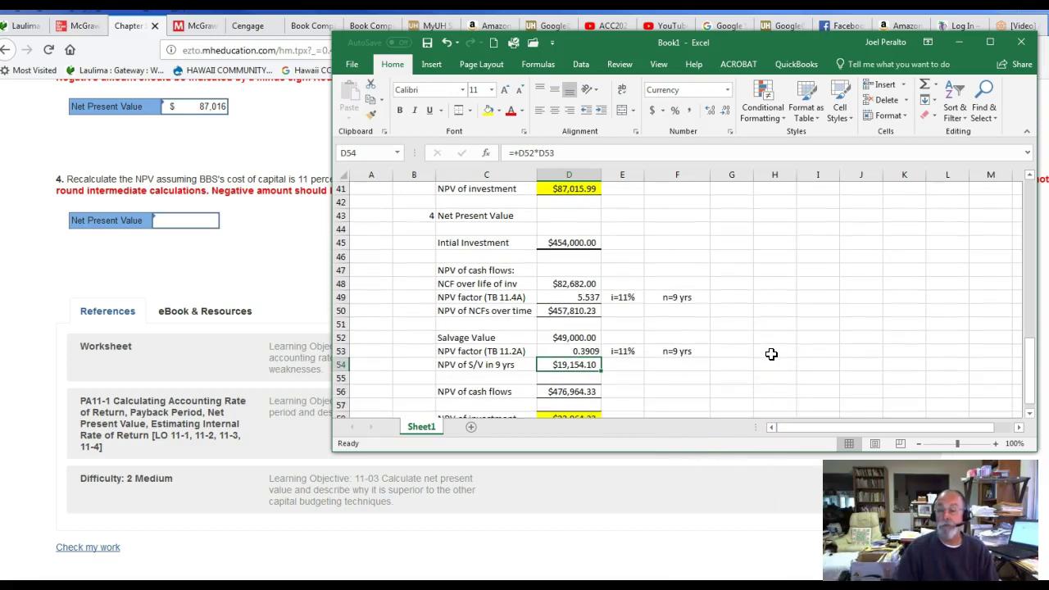
{"action": "scroll", "coordinate": [678, 377], "scroll_direction": "down", "scroll_amount": 1}
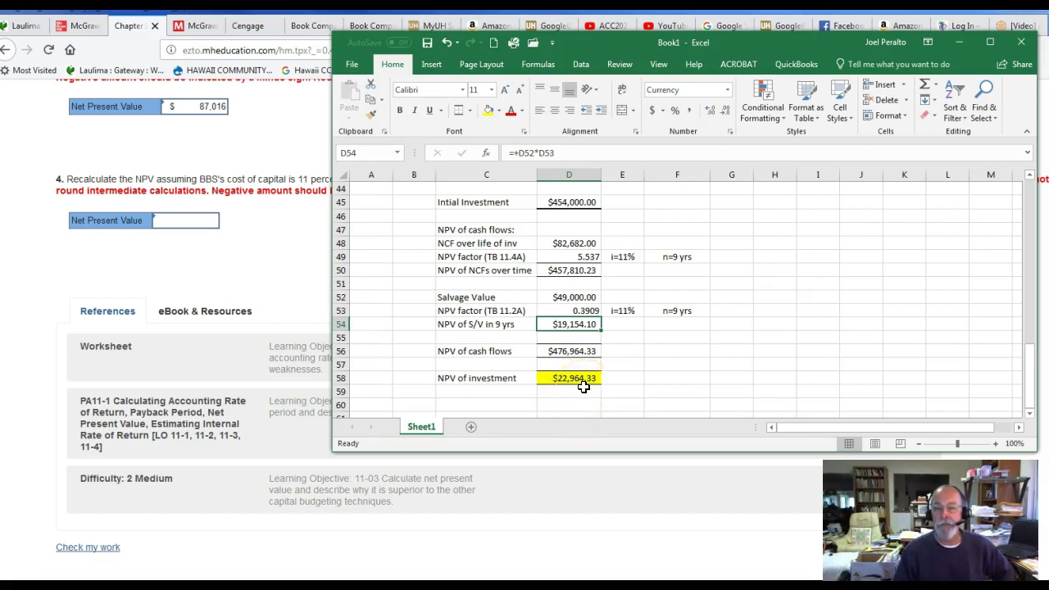
{"action": "scroll", "coordinate": [585, 387], "scroll_direction": "up", "scroll_amount": 4}
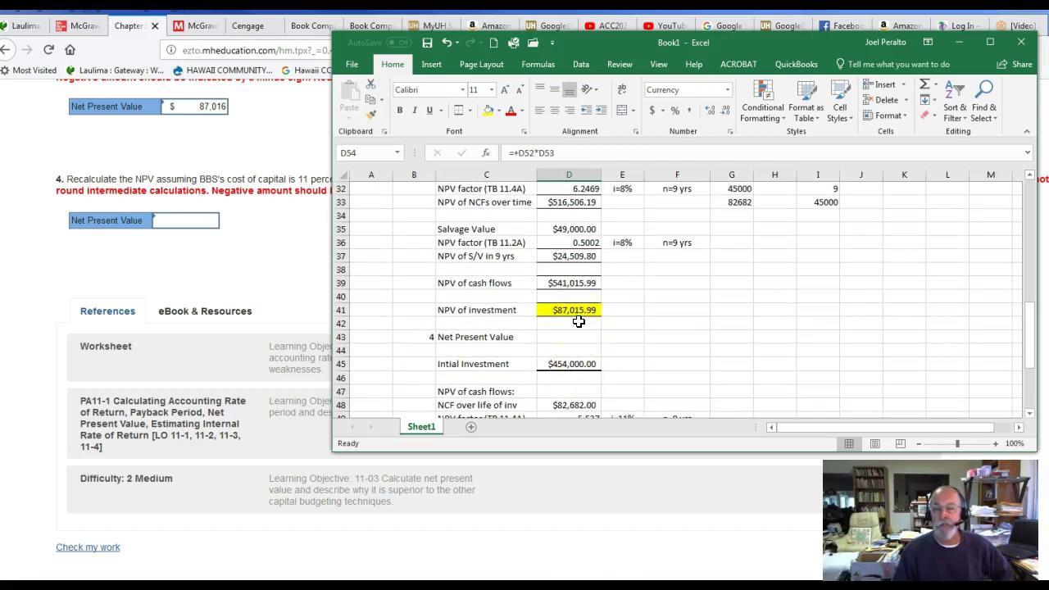
{"action": "scroll", "coordinate": [579, 323], "scroll_direction": "down", "scroll_amount": 5}
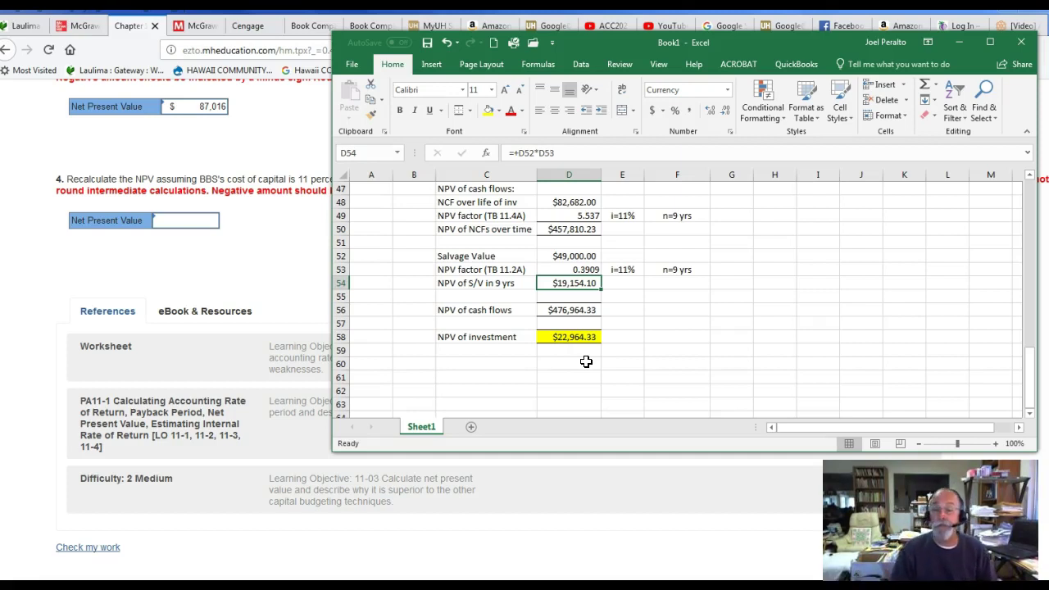
Enter 22964.33 as question 4's Net Present Value and check the work
{"action": "left_click", "coordinate": [185, 221]}
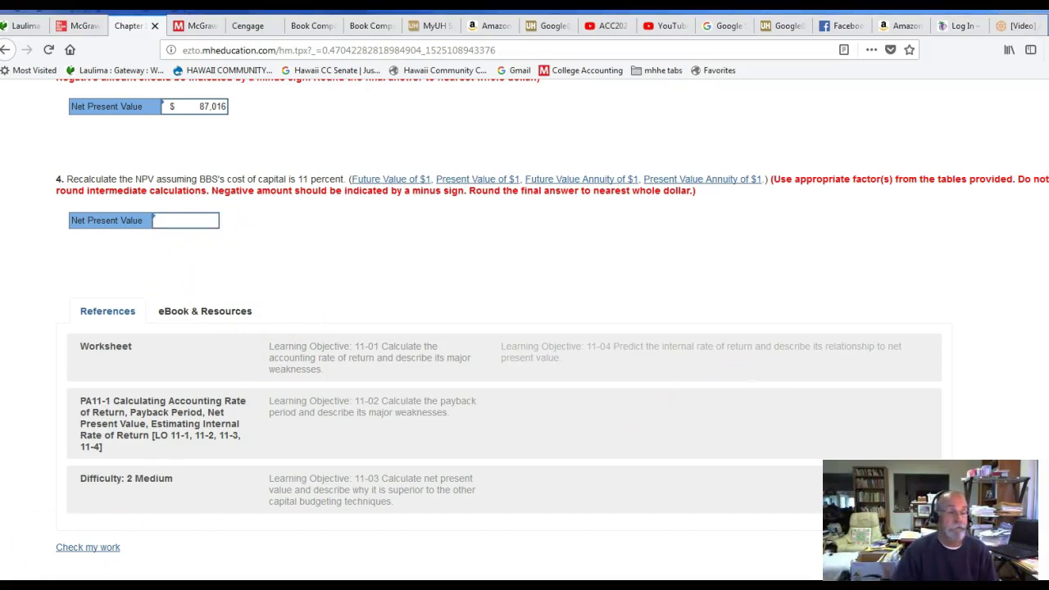
{"action": "key", "text": "alt+Tab"}
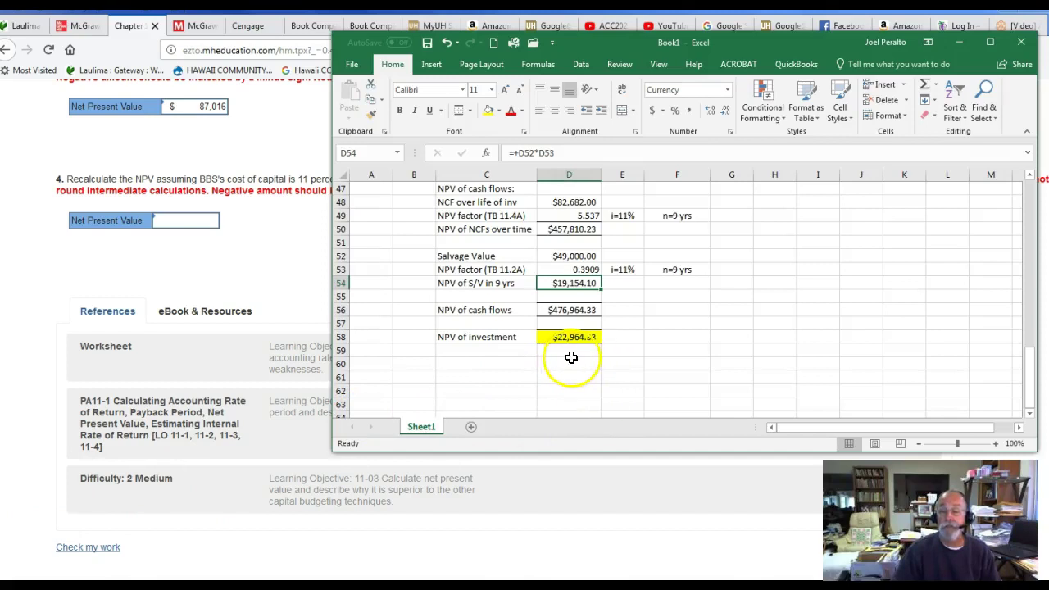
{"action": "left_click", "coordinate": [184, 221]}
{"action": "type", "text": "2"}
{"action": "type", "text": "2964.33"}
{"action": "key", "text": "Return"}
{"action": "left_click", "coordinate": [89, 547]}
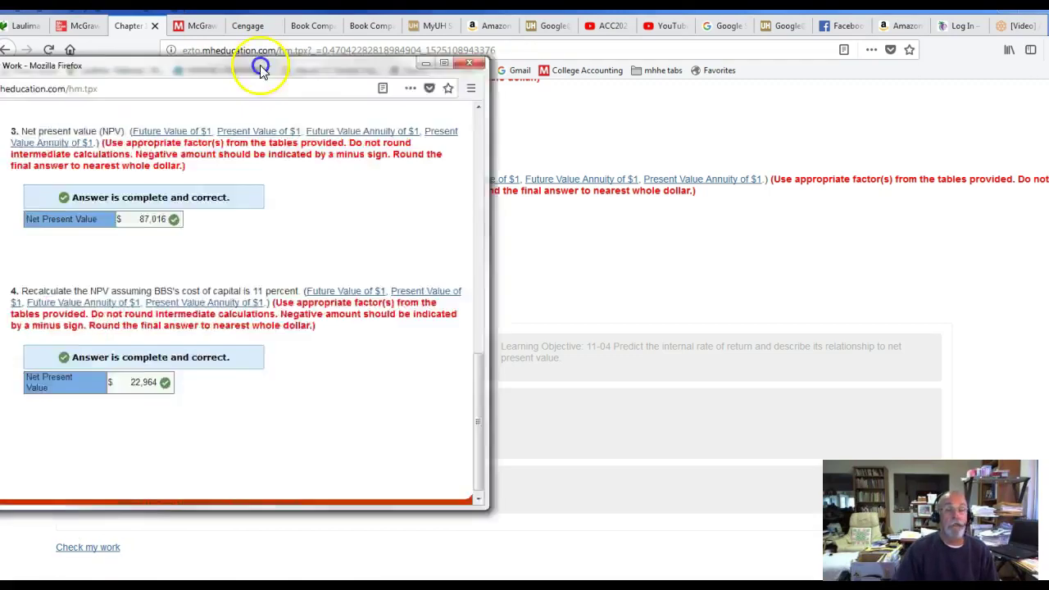
Review and close the answer check, then submit PA11-1 and confirm the submission
{"action": "left_click_drag", "start_coordinate": [257, 63], "coordinate": [763, 42]}
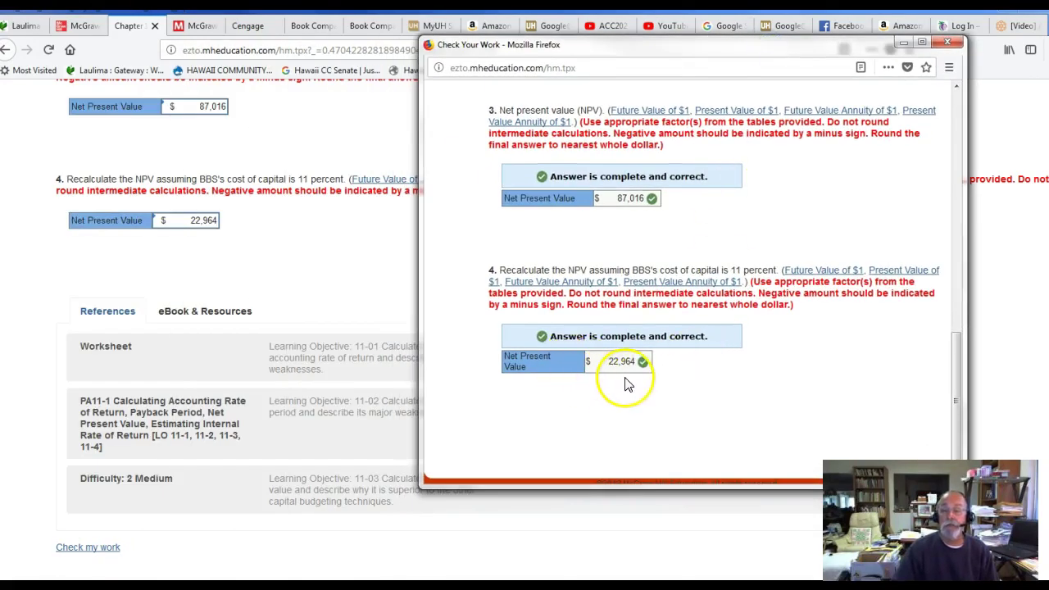
{"action": "left_click", "coordinate": [733, 32]}
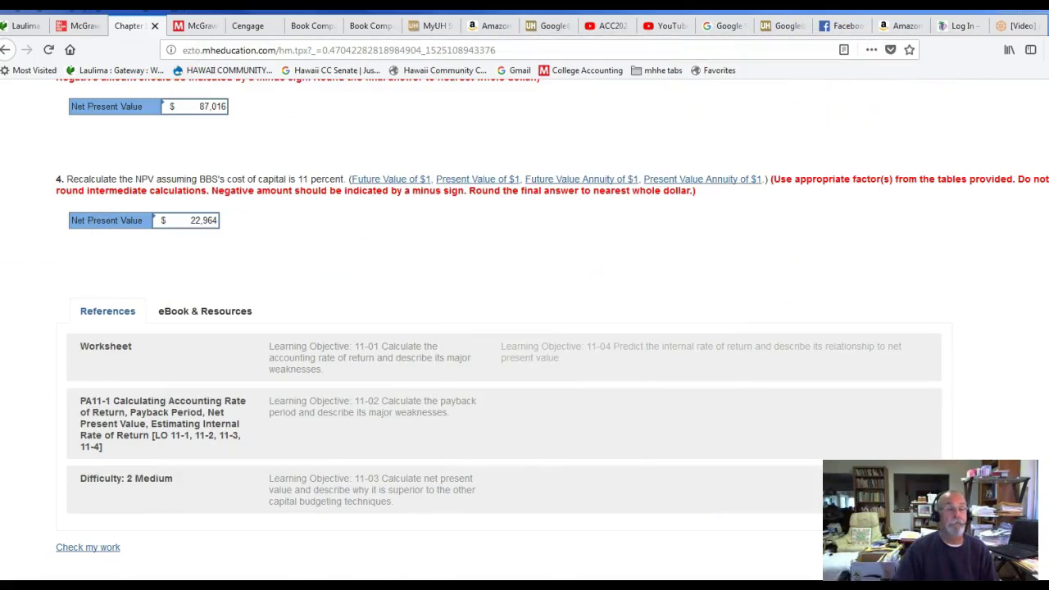
{"action": "scroll", "coordinate": [399, 422], "scroll_direction": "up", "scroll_amount": 3}
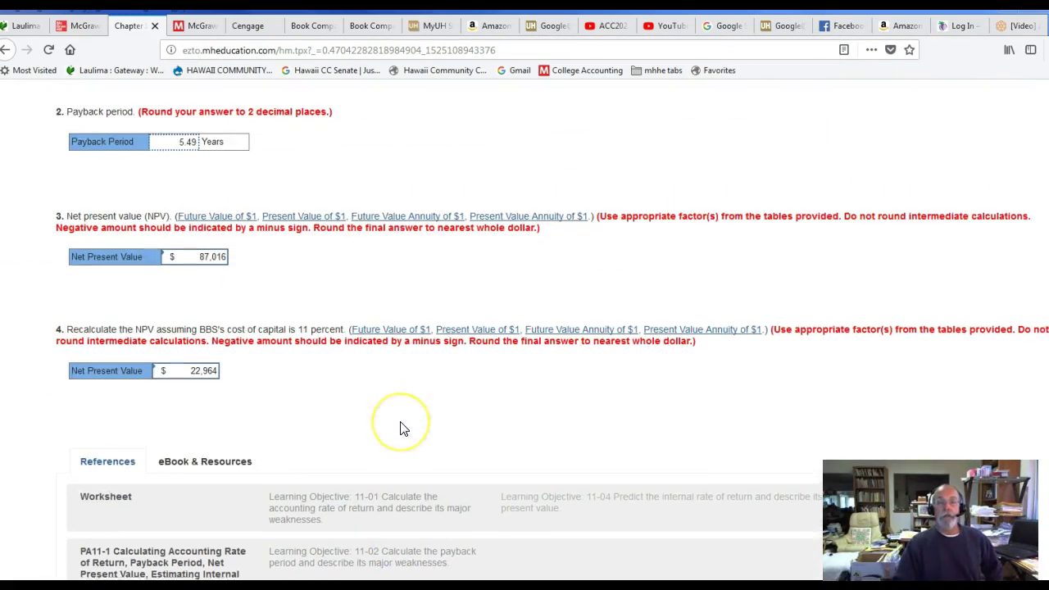
{"action": "scroll", "coordinate": [402, 427], "scroll_direction": "up", "scroll_amount": 8}
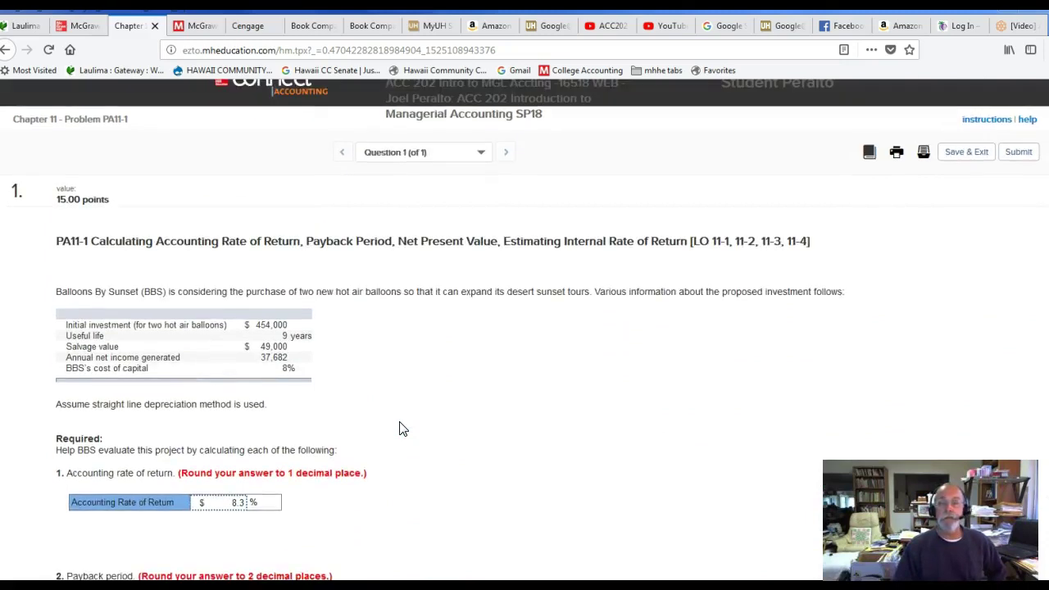
{"action": "scroll", "coordinate": [402, 427], "scroll_direction": "up", "scroll_amount": 1}
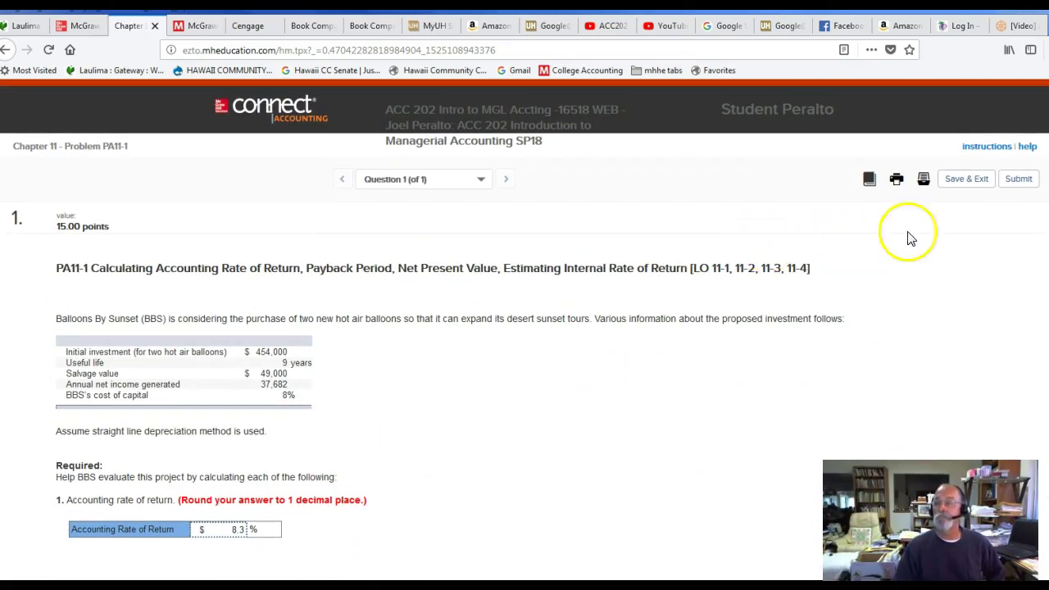
{"action": "left_click", "coordinate": [1019, 182]}
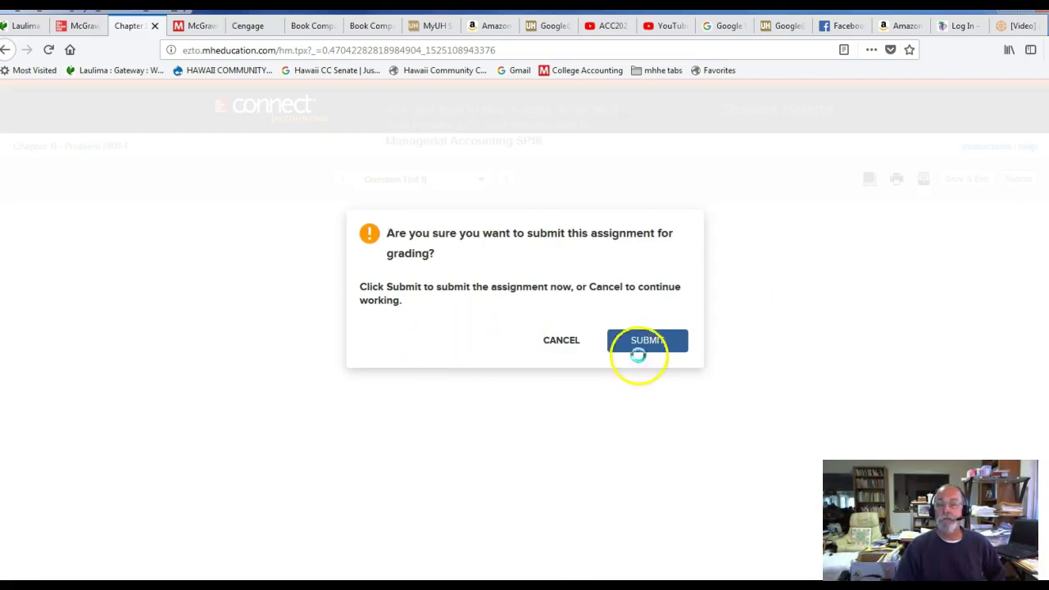
{"action": "left_click", "coordinate": [647, 344]}
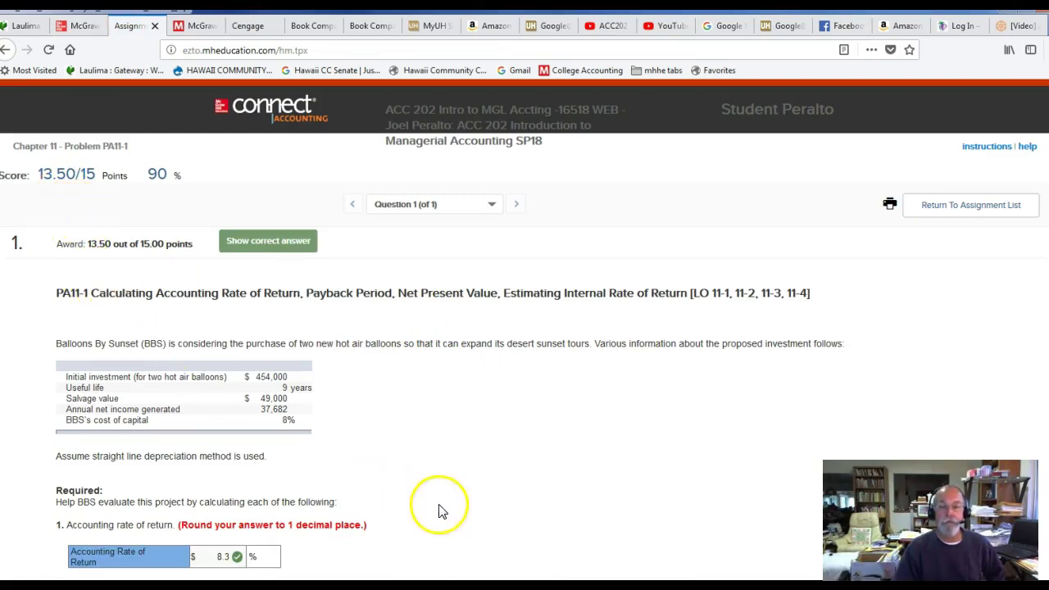
{"action": "scroll", "coordinate": [442, 510], "scroll_direction": "down", "scroll_amount": 3}
{"action": "scroll", "coordinate": [442, 511], "scroll_direction": "down", "scroll_amount": 1}
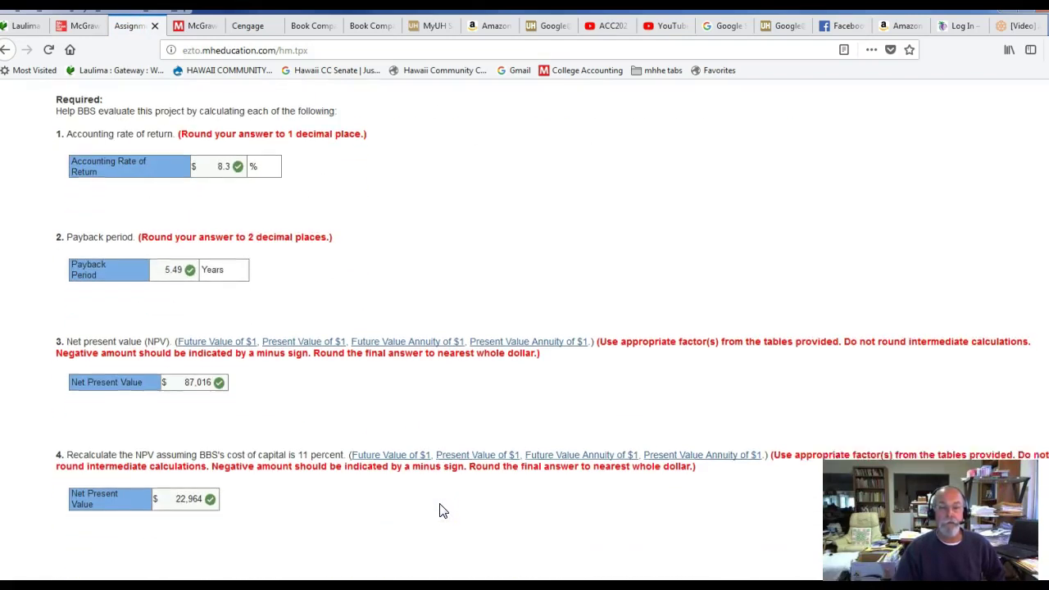
{"action": "scroll", "coordinate": [443, 511], "scroll_direction": "down", "scroll_amount": 3}
{"action": "scroll", "coordinate": [441, 511], "scroll_direction": "down", "scroll_amount": 2}
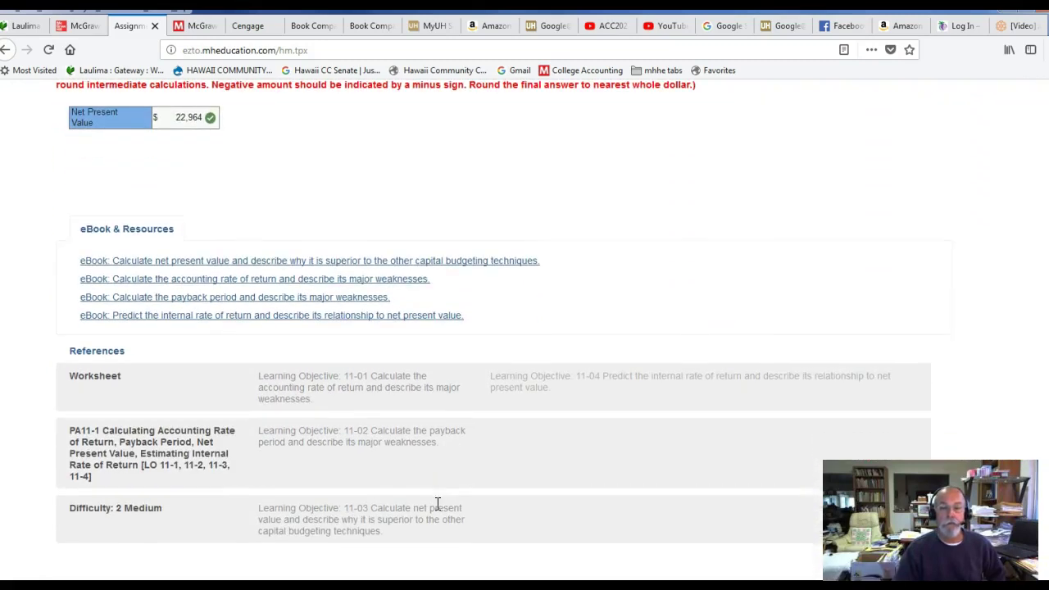
{"action": "scroll", "coordinate": [434, 508], "scroll_direction": "up", "scroll_amount": 5}
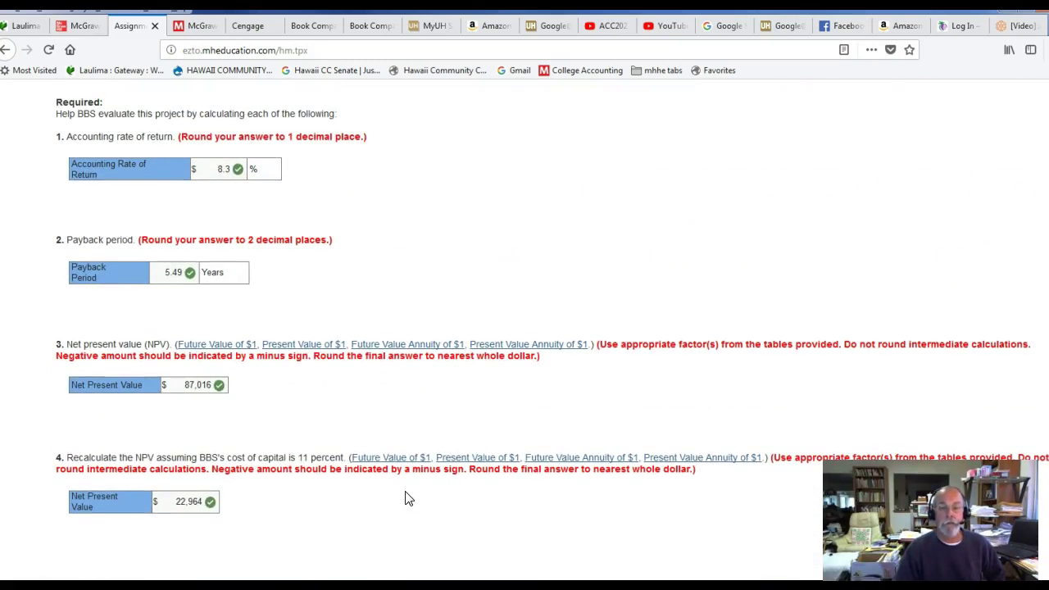
{"action": "scroll", "coordinate": [407, 498], "scroll_direction": "up", "scroll_amount": 2}
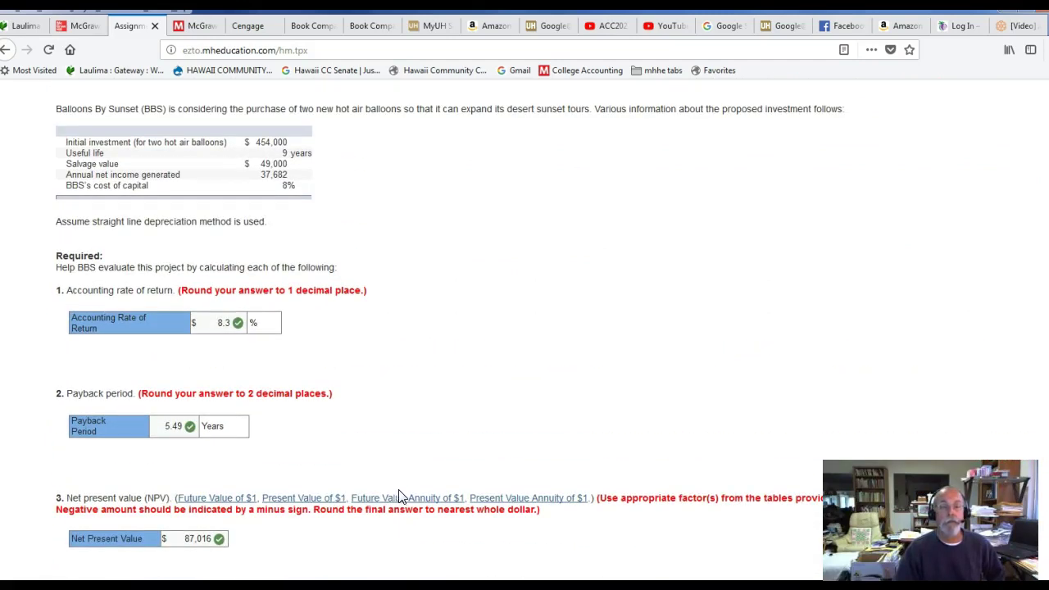
{"action": "scroll", "coordinate": [401, 496], "scroll_direction": "up", "scroll_amount": 3}
{"action": "left_click", "coordinate": [262, 236]}
{"action": "scroll", "coordinate": [514, 420], "scroll_direction": "down", "scroll_amount": 4}
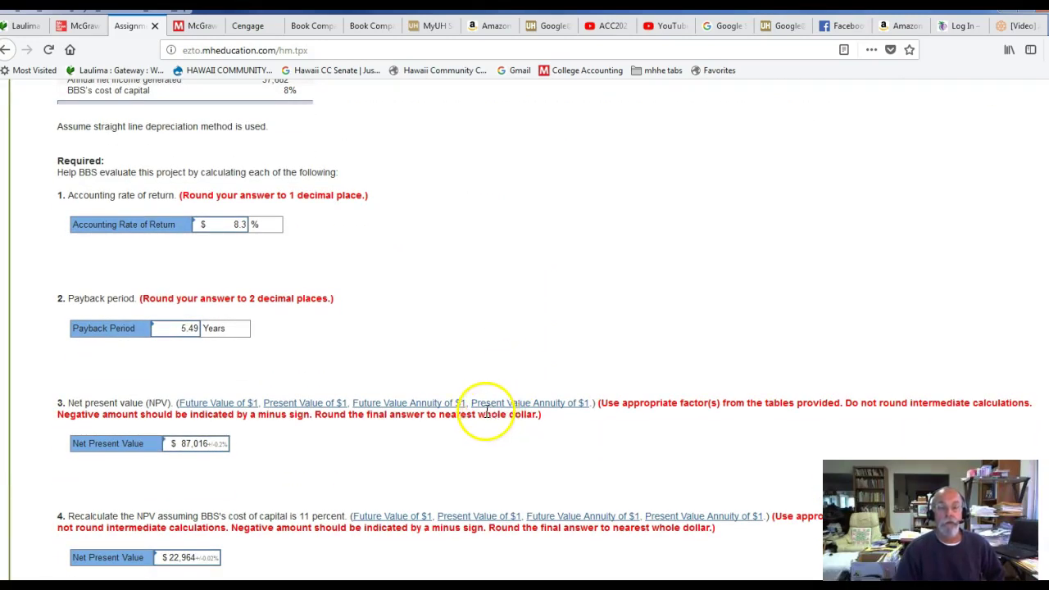
{"action": "scroll", "coordinate": [484, 414], "scroll_direction": "down", "scroll_amount": 1}
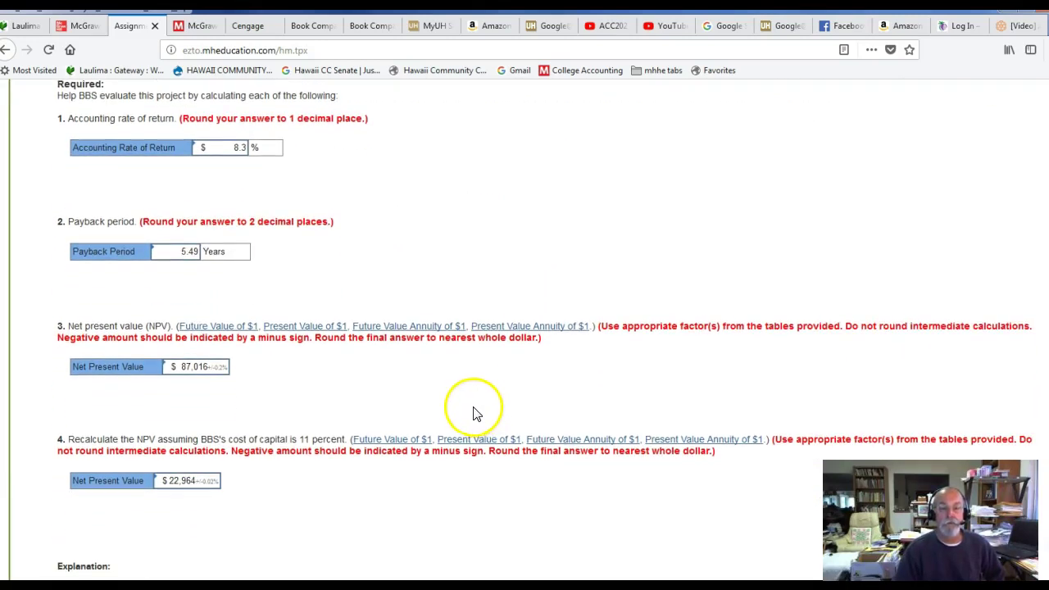
{"action": "scroll", "coordinate": [473, 414], "scroll_direction": "down", "scroll_amount": 2}
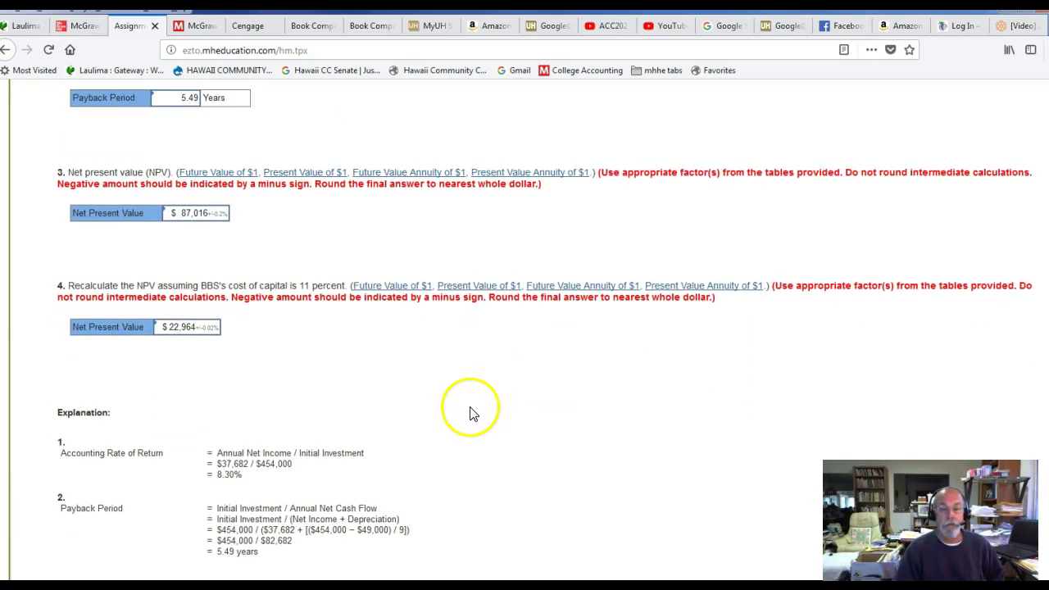
{"action": "scroll", "coordinate": [471, 414], "scroll_direction": "down", "scroll_amount": 4}
{"action": "scroll", "coordinate": [468, 412], "scroll_direction": "up", "scroll_amount": 8}
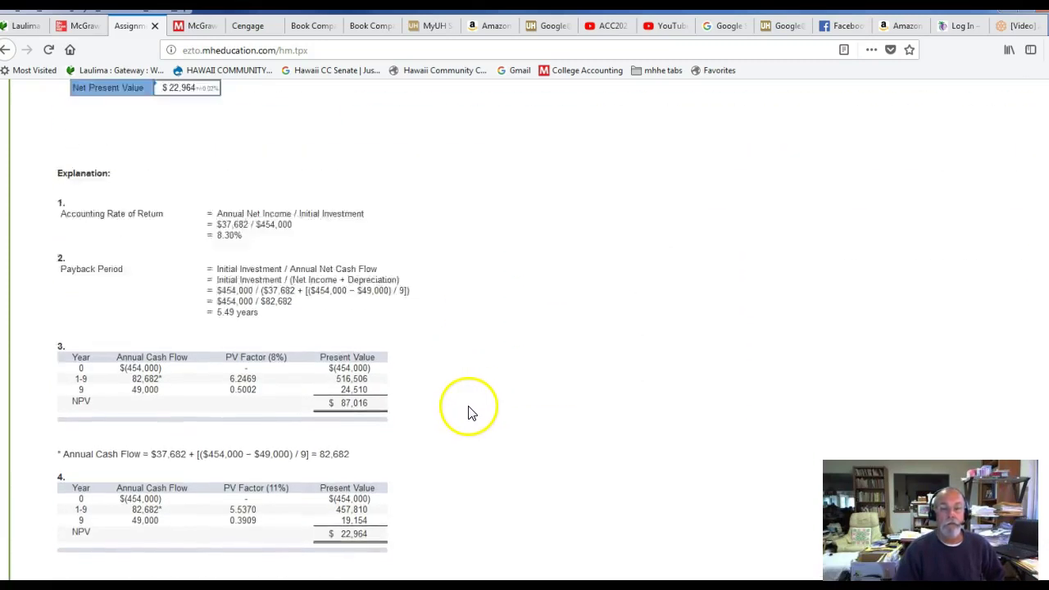
{"action": "scroll", "coordinate": [468, 412], "scroll_direction": "up", "scroll_amount": 3}
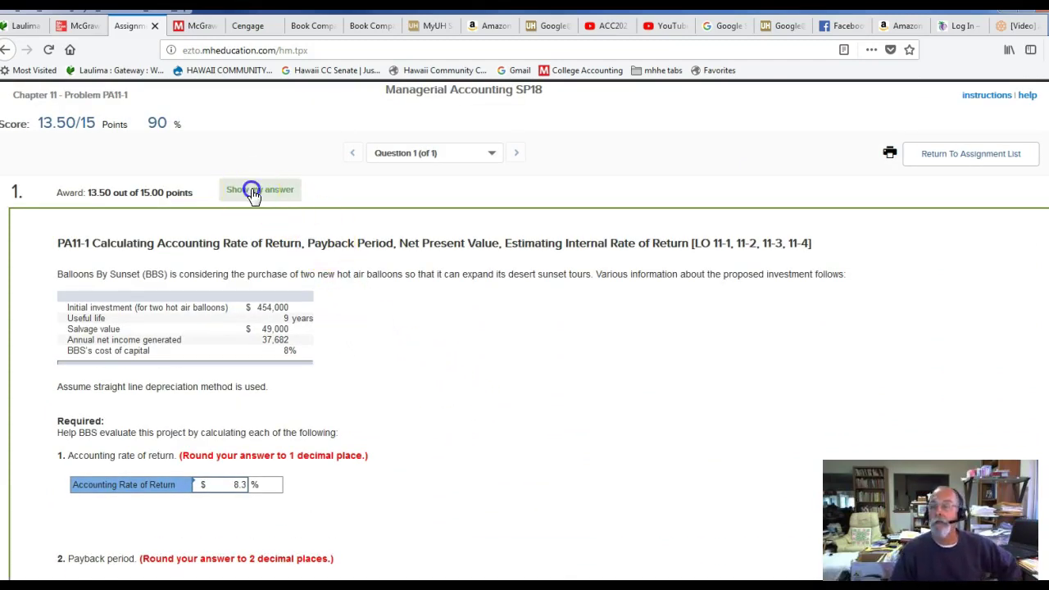
Show the submitted answers with their grading and scroll through them
{"action": "left_click", "coordinate": [253, 191]}
{"action": "scroll", "coordinate": [545, 483], "scroll_direction": "down", "scroll_amount": 4}
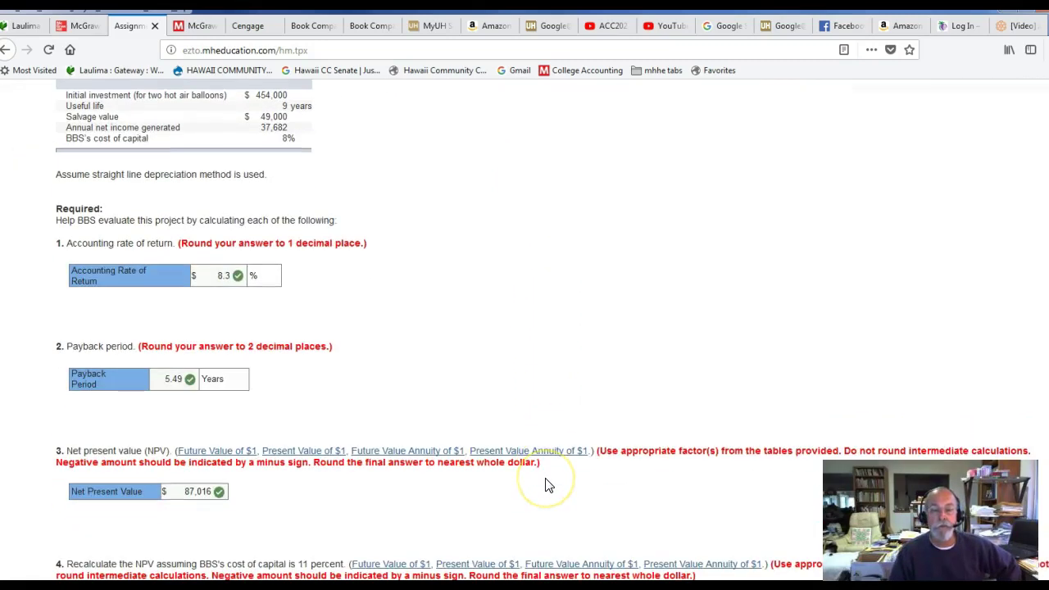
{"action": "scroll", "coordinate": [545, 484], "scroll_direction": "down", "scroll_amount": 3}
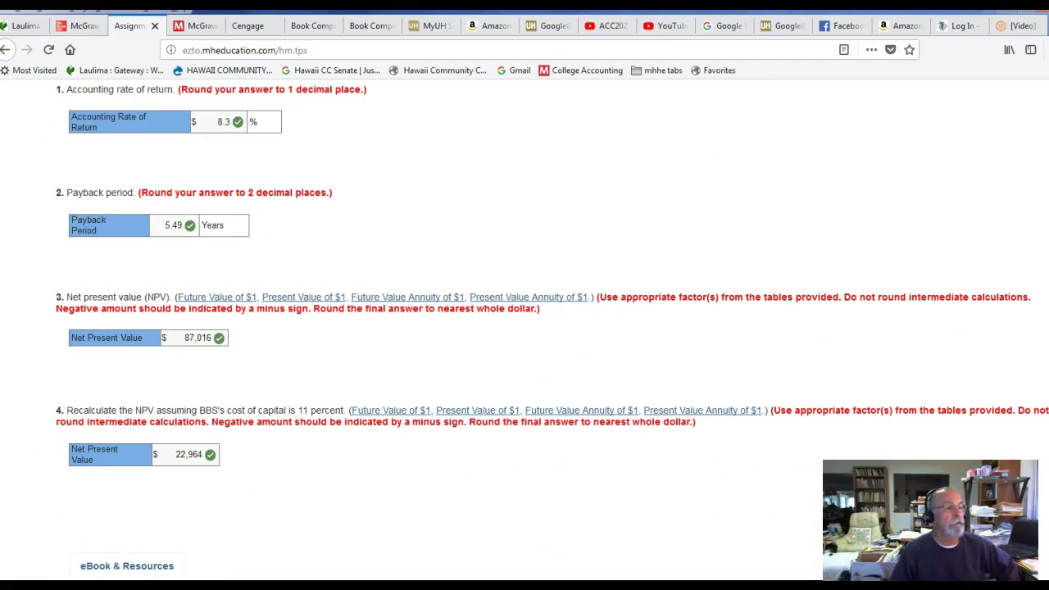
{"action": "scroll", "coordinate": [205, 553], "scroll_direction": "down", "scroll_amount": 4}
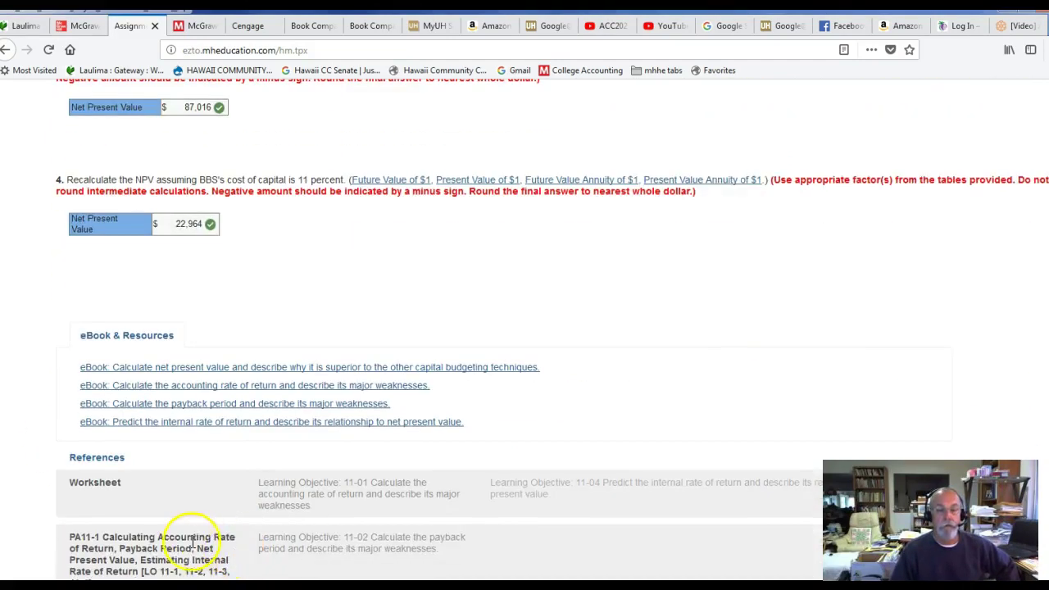
{"action": "scroll", "coordinate": [145, 550], "scroll_direction": "up", "scroll_amount": 2}
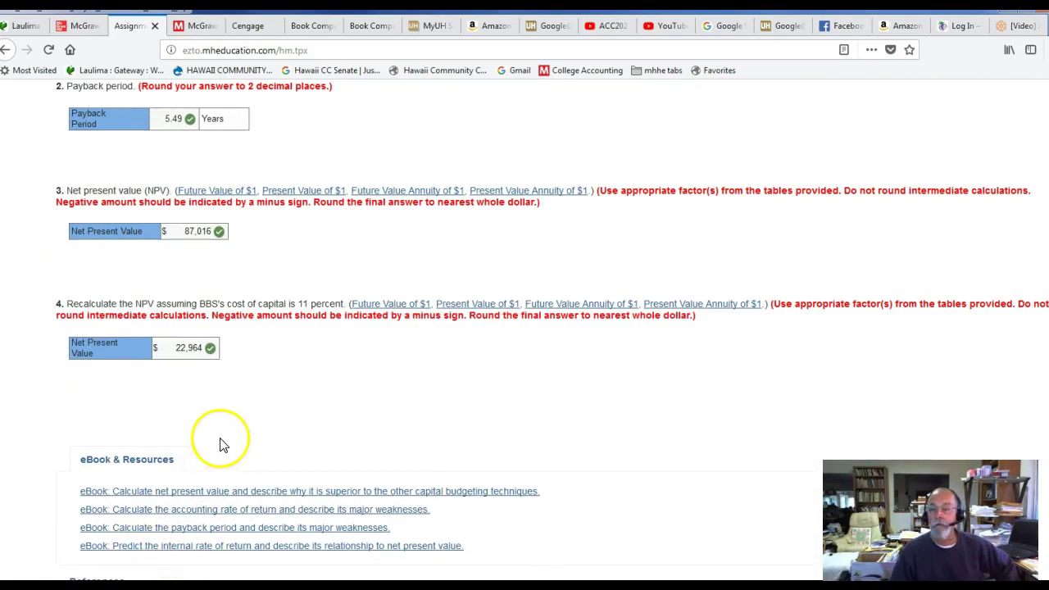
{"action": "scroll", "coordinate": [226, 445], "scroll_direction": "up", "scroll_amount": 1}
{"action": "scroll", "coordinate": [227, 446], "scroll_direction": "up", "scroll_amount": 2}
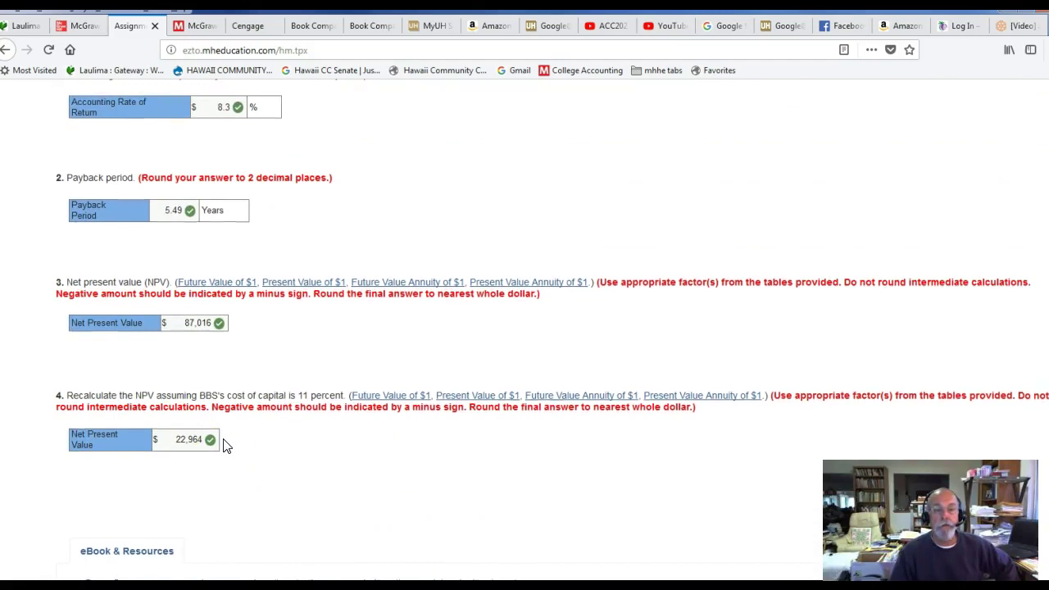
{"action": "scroll", "coordinate": [227, 446], "scroll_direction": "up", "scroll_amount": 3}
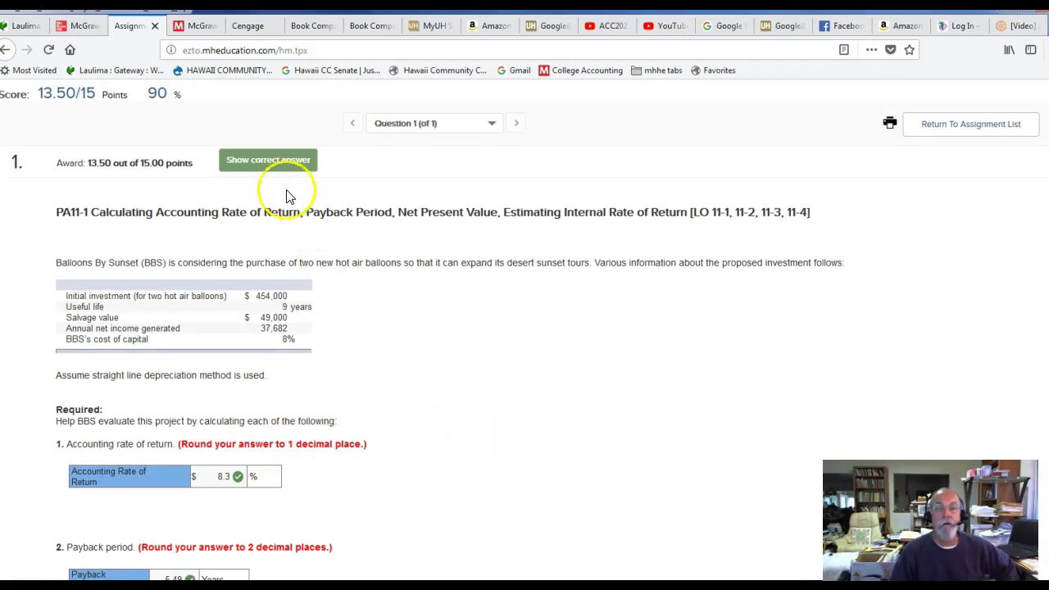
{"action": "scroll", "coordinate": [410, 406], "scroll_direction": "down", "scroll_amount": 3}
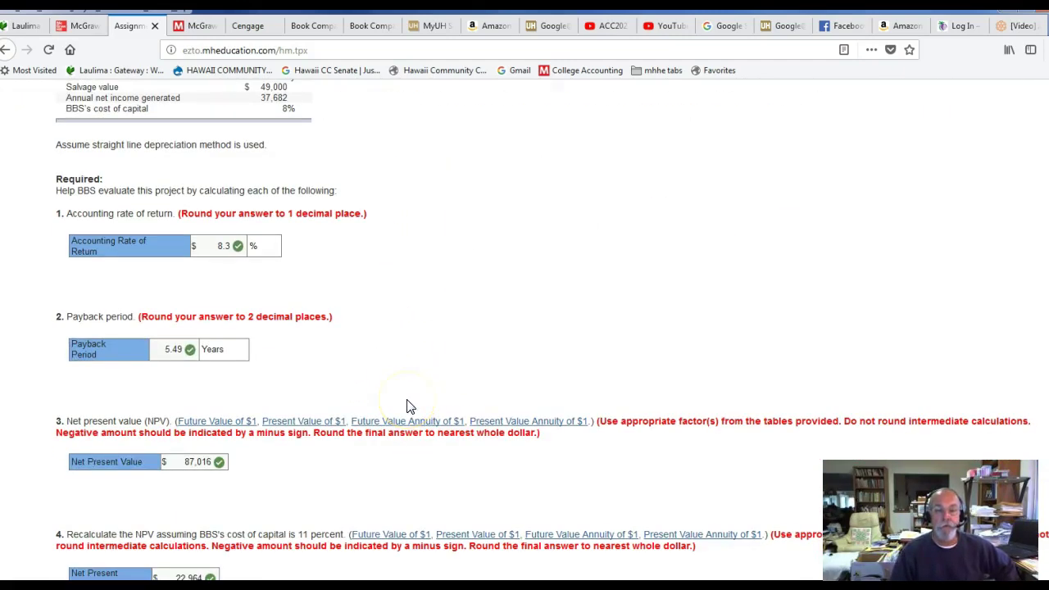
{"action": "scroll", "coordinate": [410, 405], "scroll_direction": "down", "scroll_amount": 2}
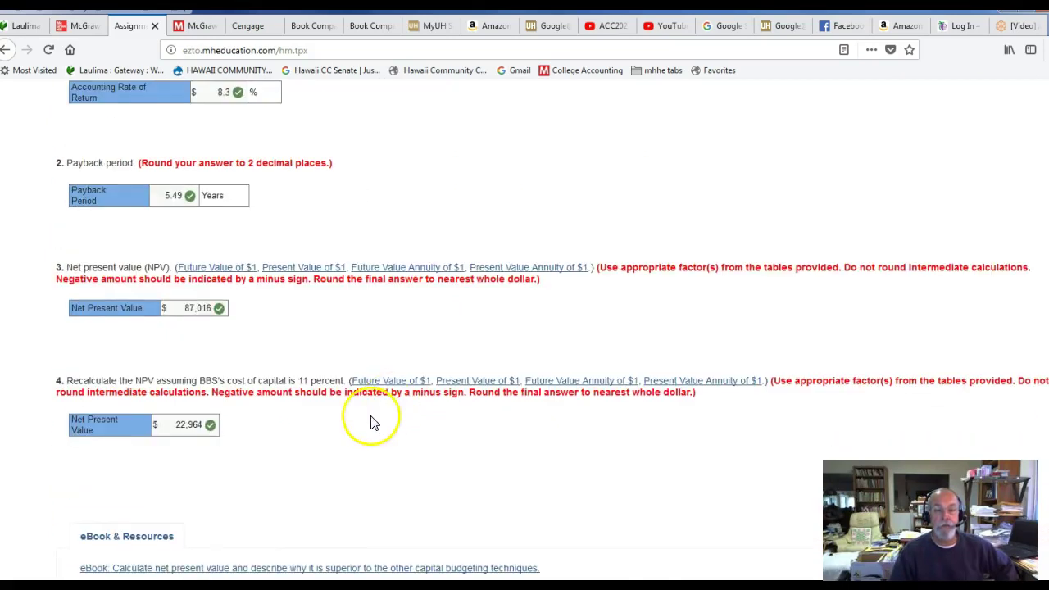
{"action": "scroll", "coordinate": [328, 270], "scroll_direction": "up", "scroll_amount": 4}
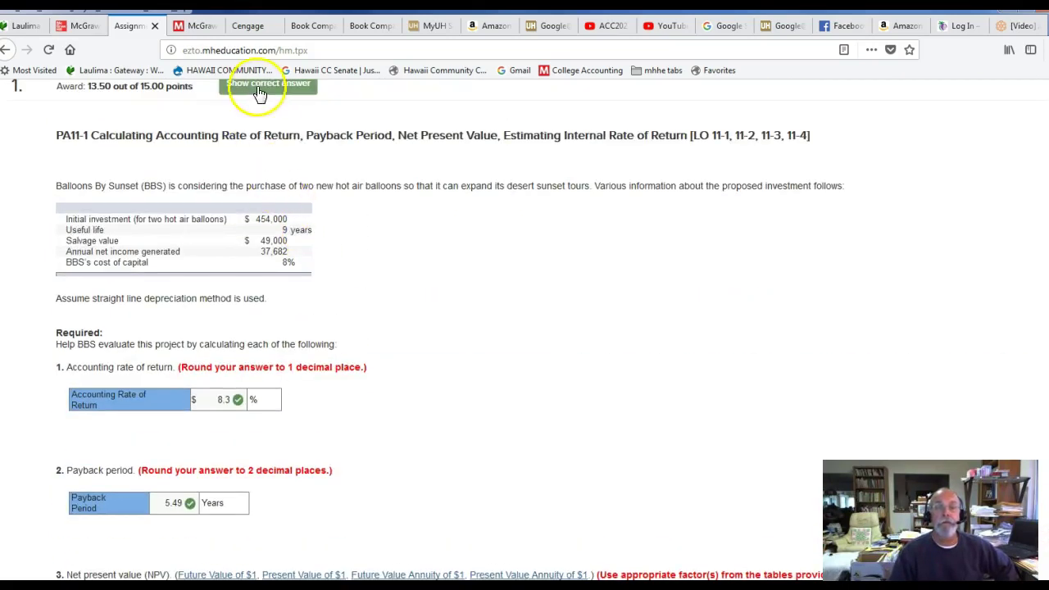
Switch to the correct-answer view and scroll through it
{"action": "left_click", "coordinate": [257, 85]}
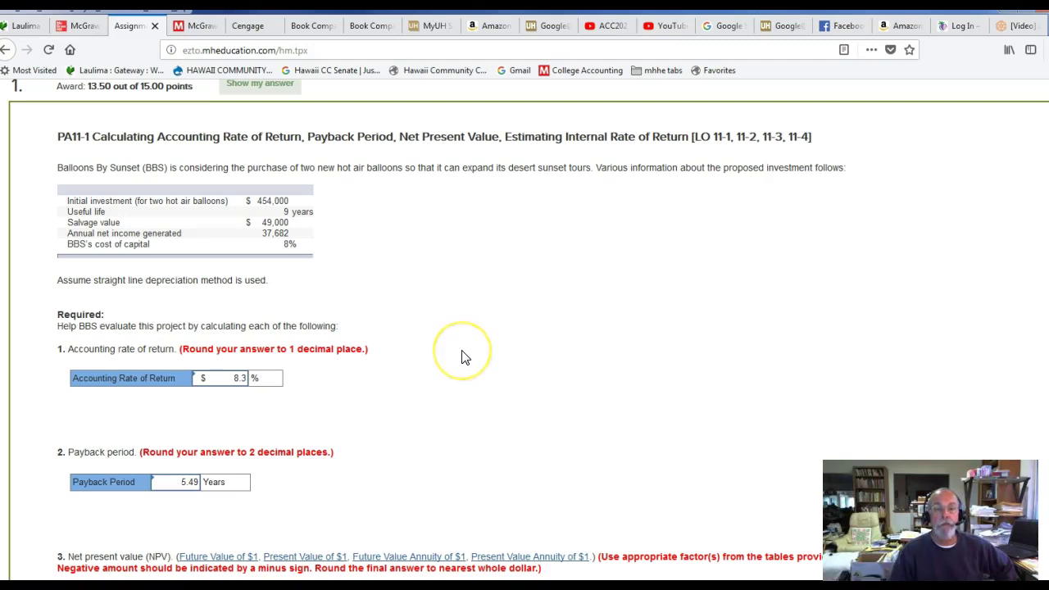
{"action": "scroll", "coordinate": [461, 357], "scroll_direction": "down", "scroll_amount": 5}
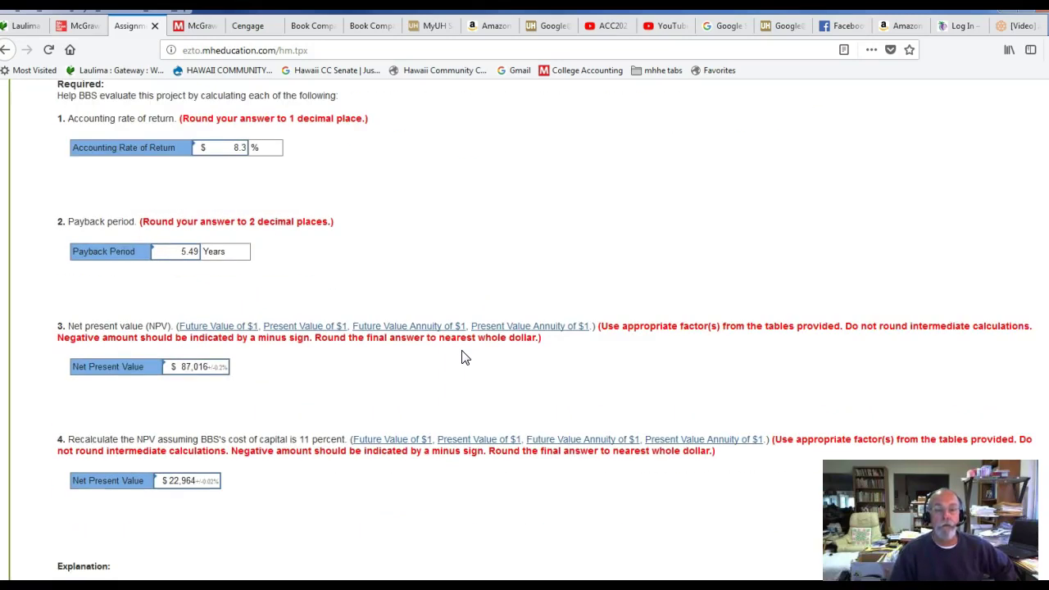
{"action": "scroll", "coordinate": [461, 357], "scroll_direction": "down", "scroll_amount": 2}
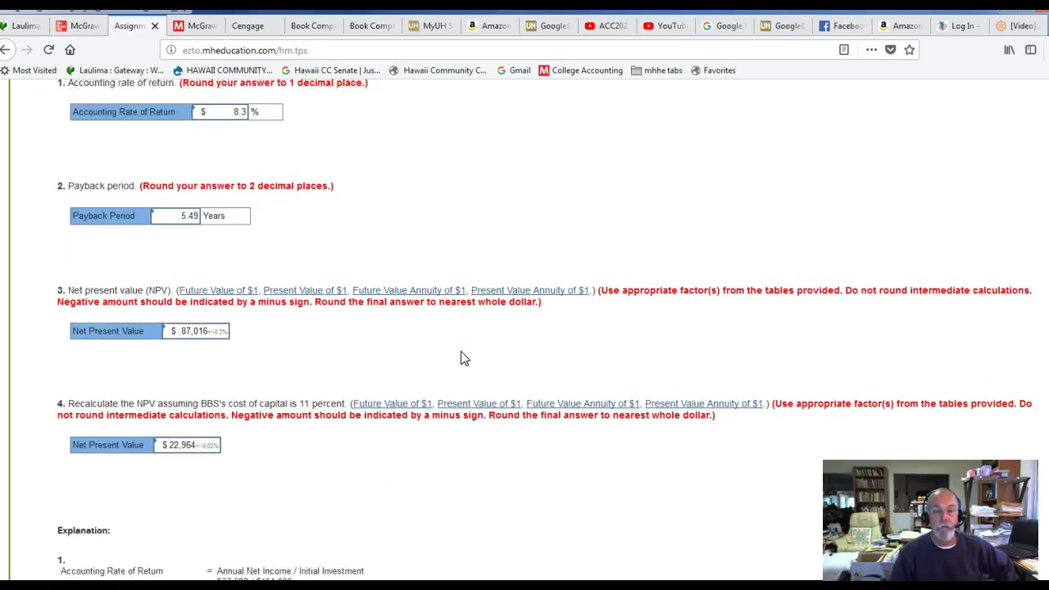
{"action": "scroll", "coordinate": [459, 352], "scroll_direction": "down", "scroll_amount": 4}
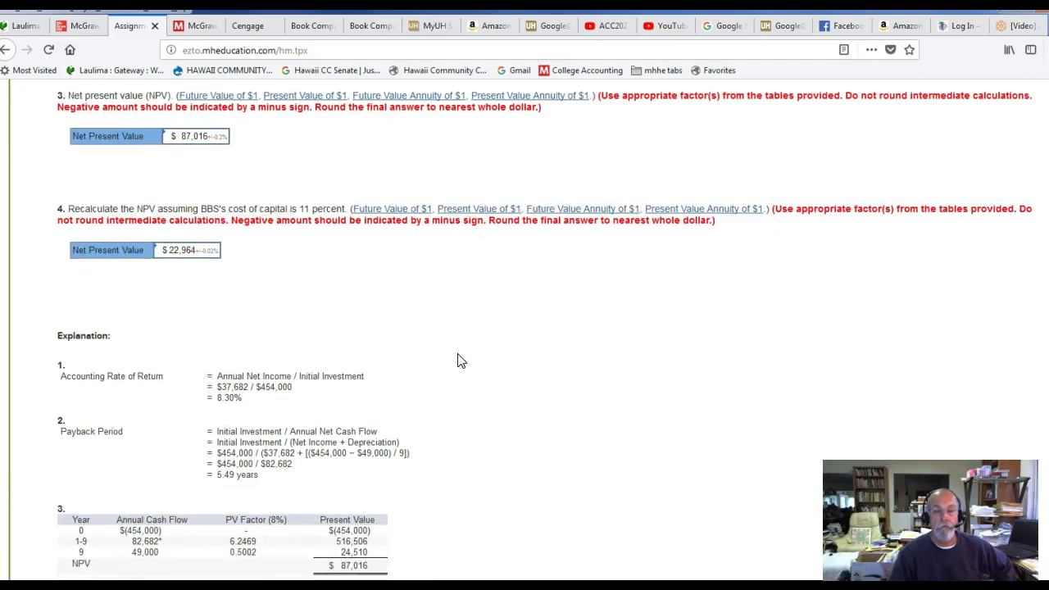
{"action": "scroll", "coordinate": [461, 358], "scroll_direction": "up", "scroll_amount": 6}
{"action": "scroll", "coordinate": [462, 361], "scroll_direction": "up", "scroll_amount": 4}
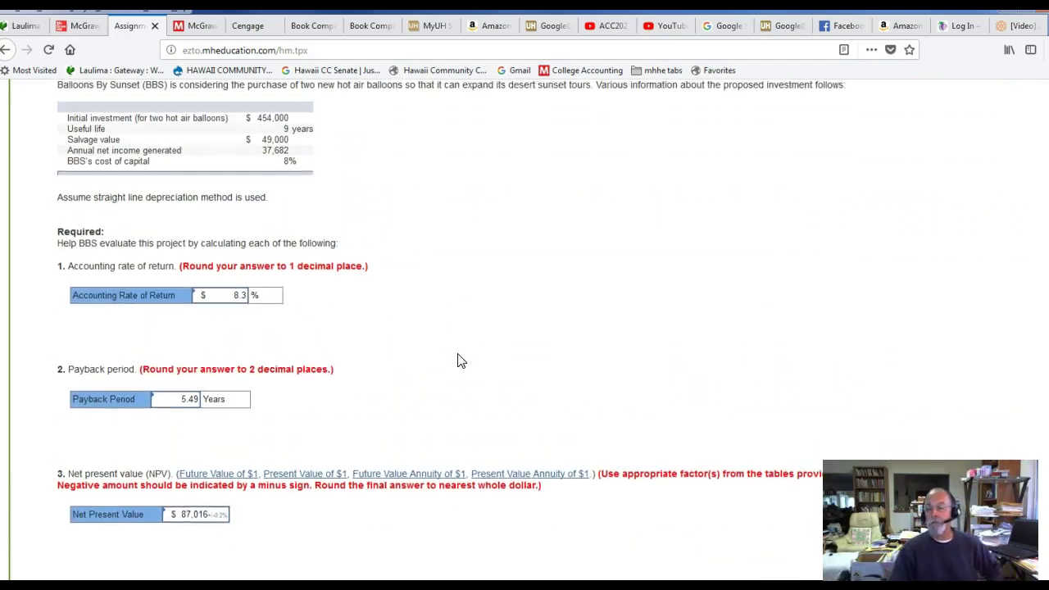
{"action": "scroll", "coordinate": [459, 360], "scroll_direction": "up", "scroll_amount": 4}
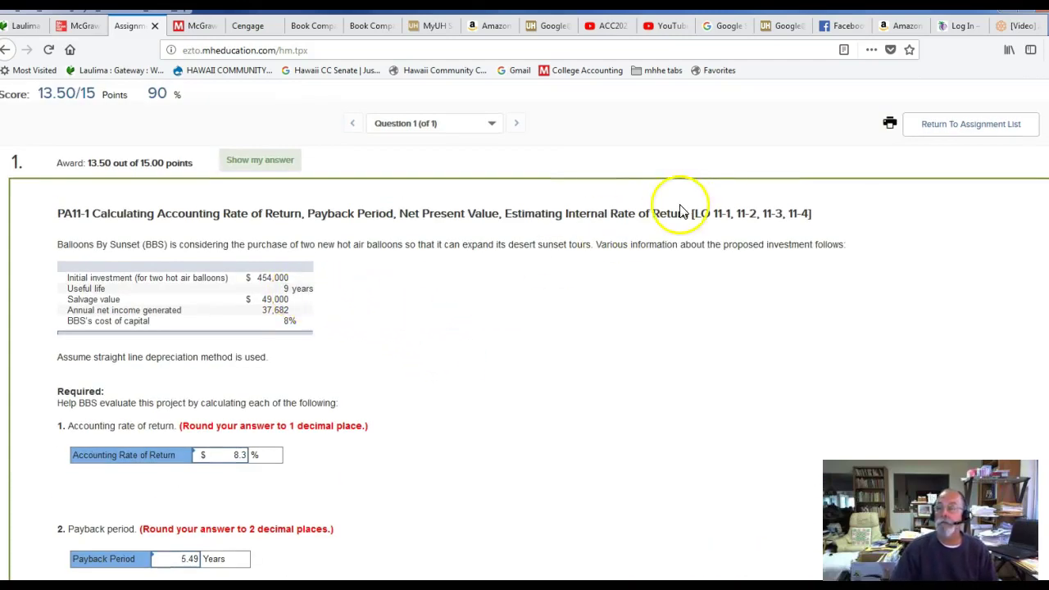
Return to the submitted-answer view and review the check marks, ending at the top
{"action": "left_click", "coordinate": [245, 160]}
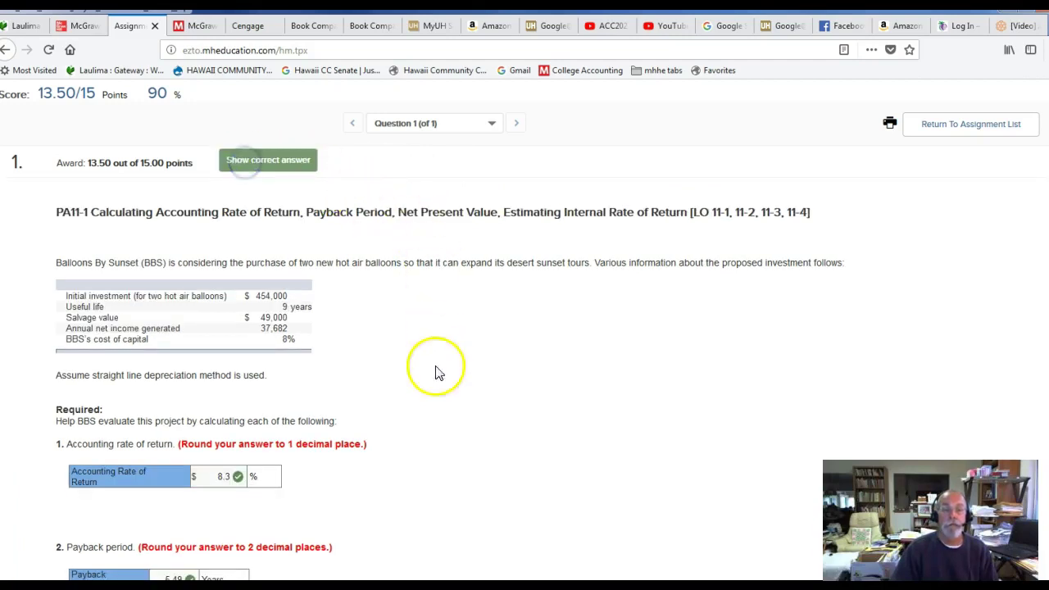
{"action": "scroll", "coordinate": [443, 384], "scroll_direction": "down", "scroll_amount": 3}
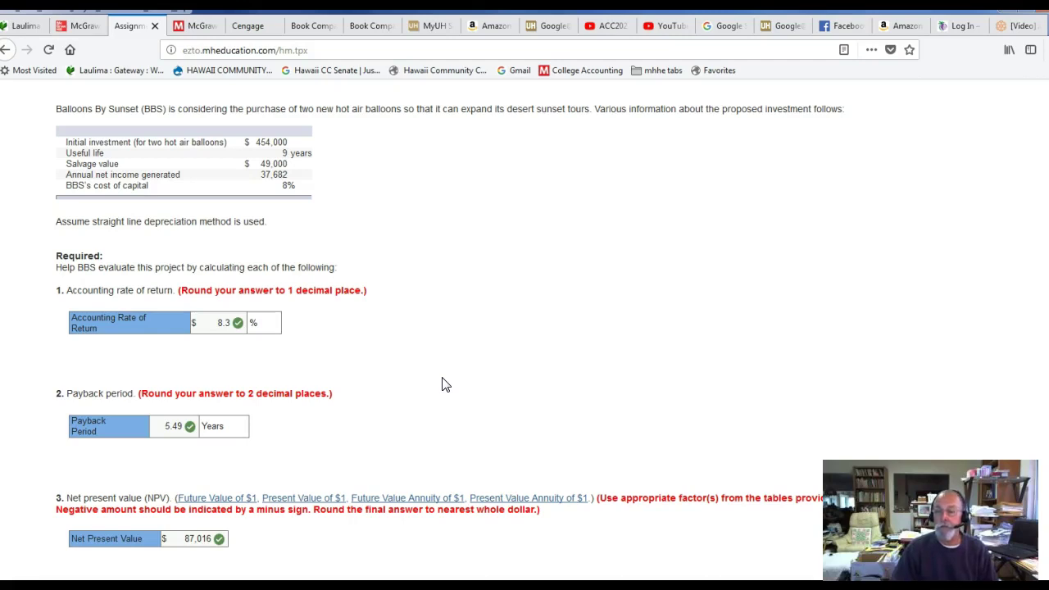
{"action": "scroll", "coordinate": [376, 418], "scroll_direction": "down", "scroll_amount": 3}
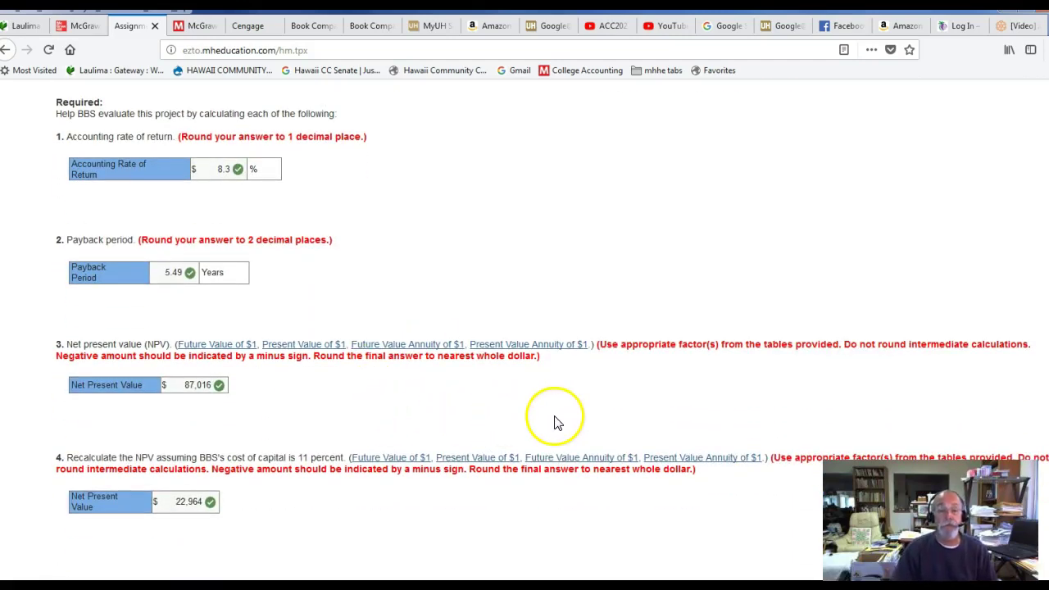
{"action": "scroll", "coordinate": [551, 418], "scroll_direction": "up", "scroll_amount": 2}
{"action": "scroll", "coordinate": [571, 414], "scroll_direction": "up", "scroll_amount": 6}
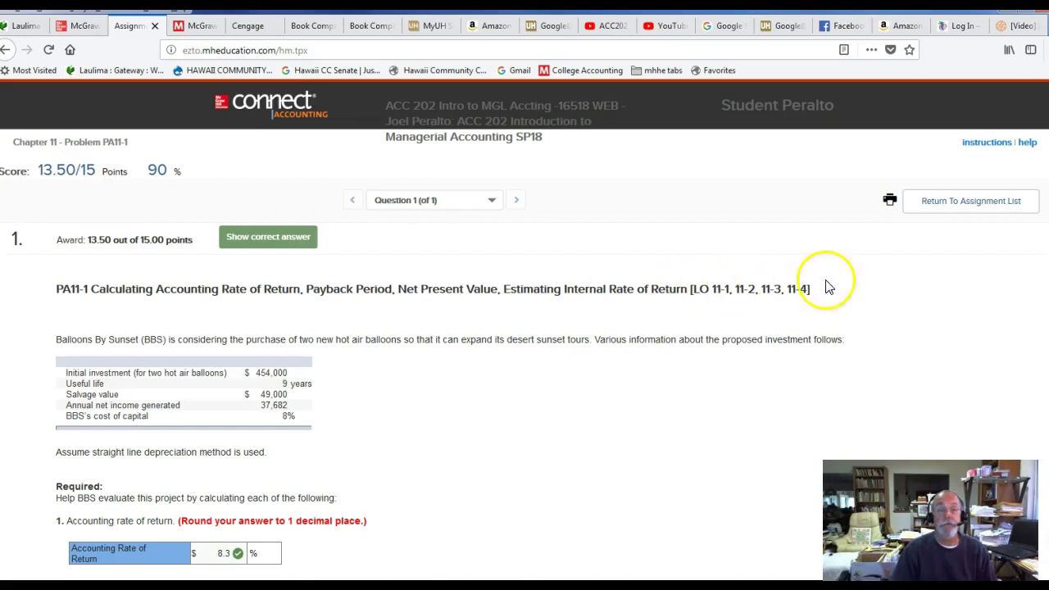
Go back to the assignment list, briefly bringing up the Excel NPV worksheet and shifting it left
{"action": "left_click", "coordinate": [957, 205]}
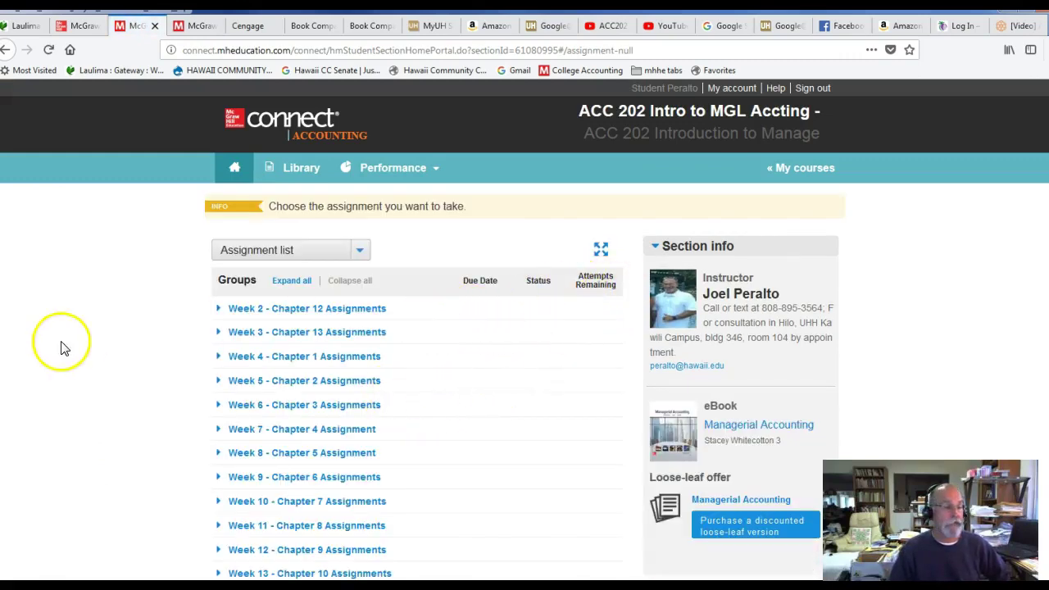
{"action": "key", "text": "alt+Tab"}
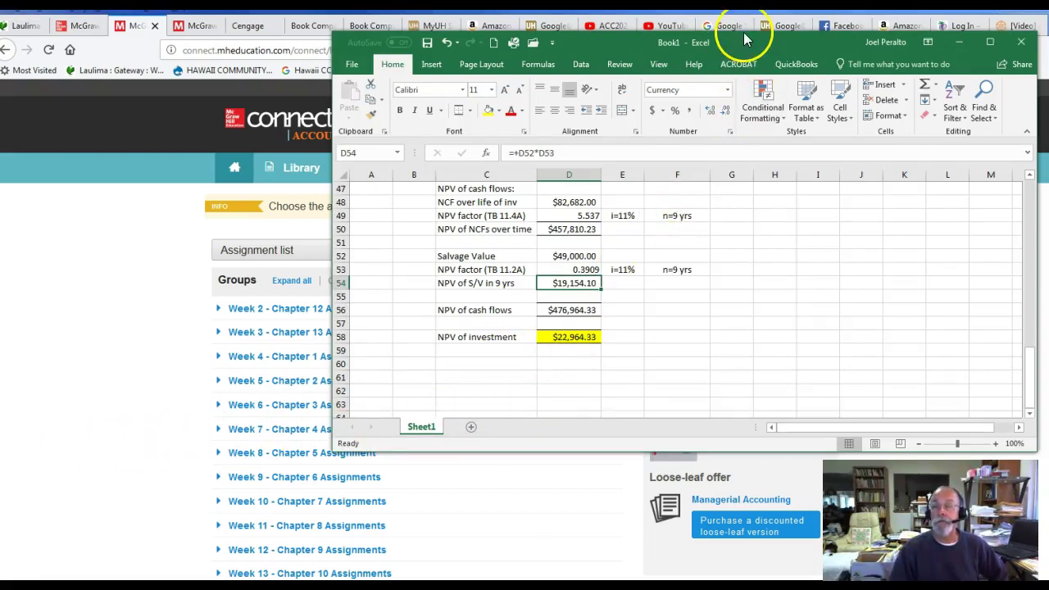
{"action": "left_click_drag", "start_coordinate": [759, 44], "coordinate": [0, 82]}
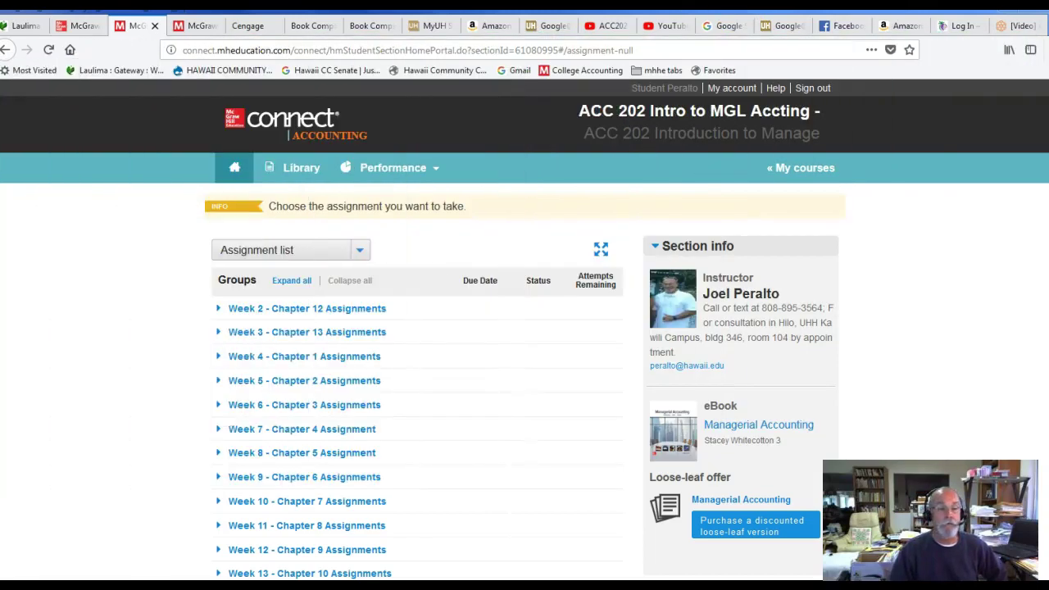